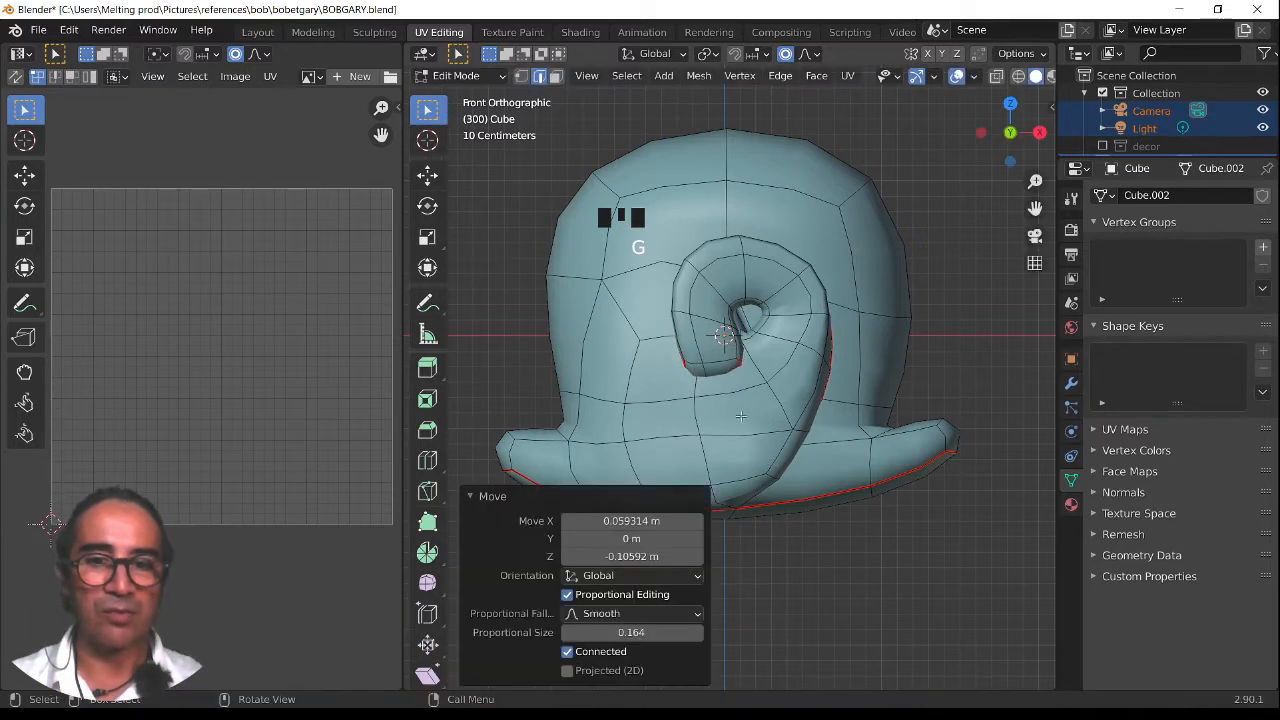
Refine the spiral's inner coil and tip by moving their edges with proportional editing to open up the centre
{"action": "left_click", "coordinate": [667, 302]}
{"action": "key", "text": "g"}
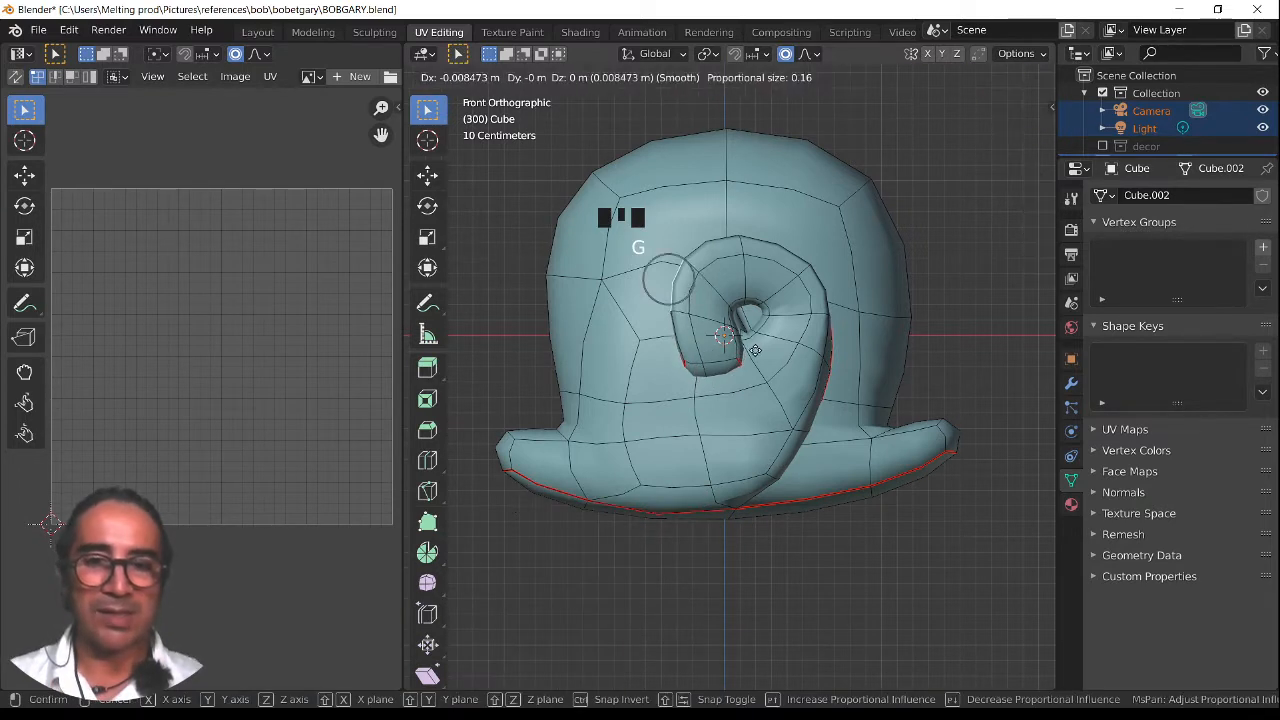
{"action": "left_click", "coordinate": [747, 349]}
{"action": "left_click", "coordinate": [747, 349]}
{"action": "key", "text": "g"}
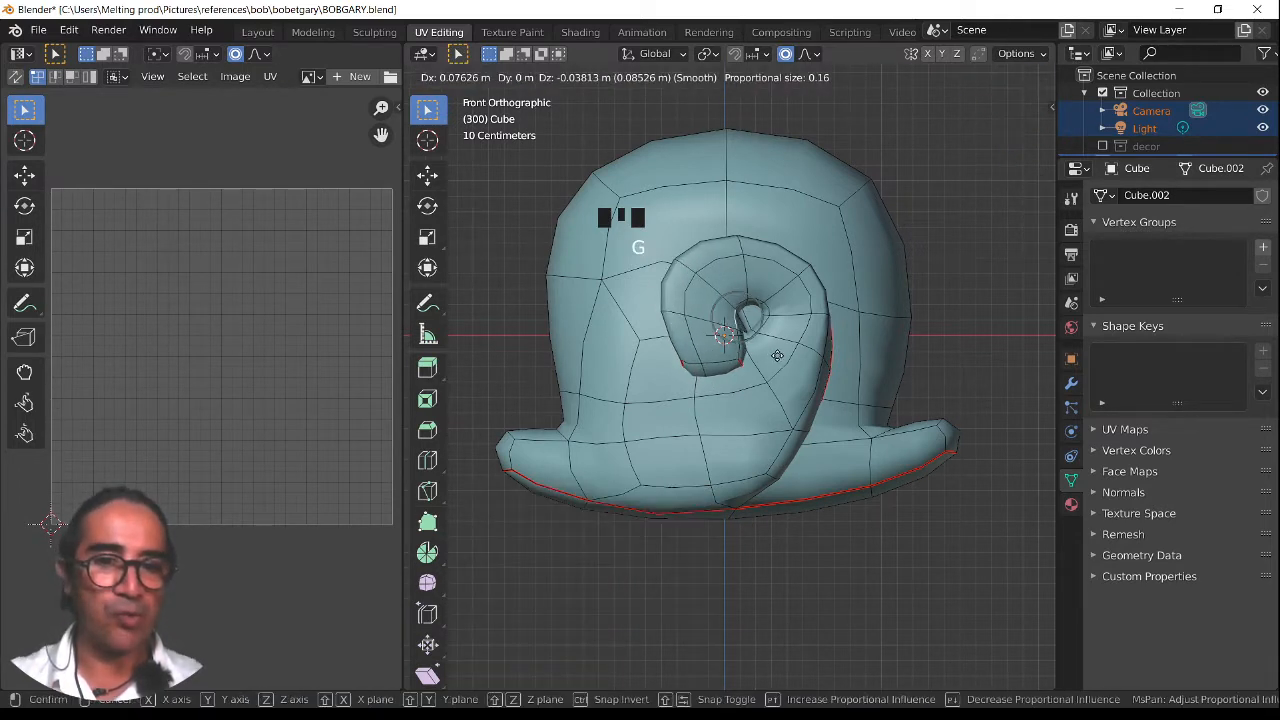
{"action": "left_click", "coordinate": [782, 356]}
{"action": "key", "text": "g"}
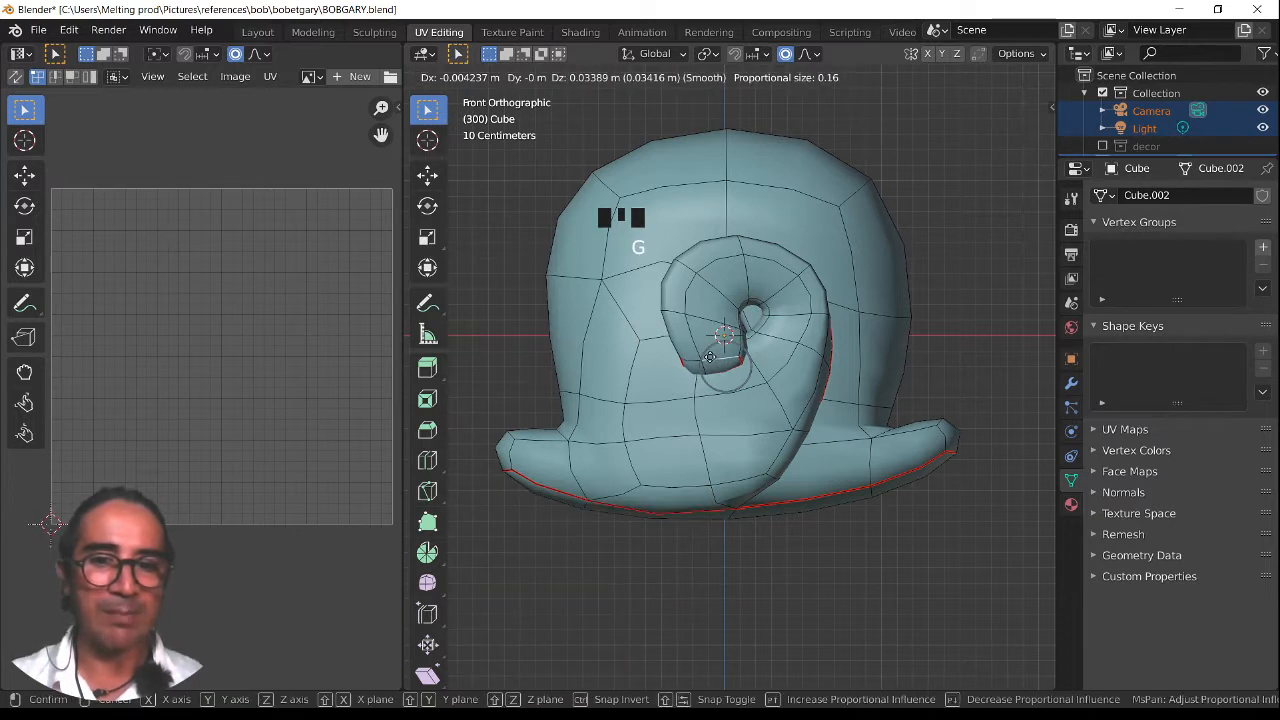
{"action": "left_click", "coordinate": [726, 451]}
{"action": "left_click", "coordinate": [757, 447]}
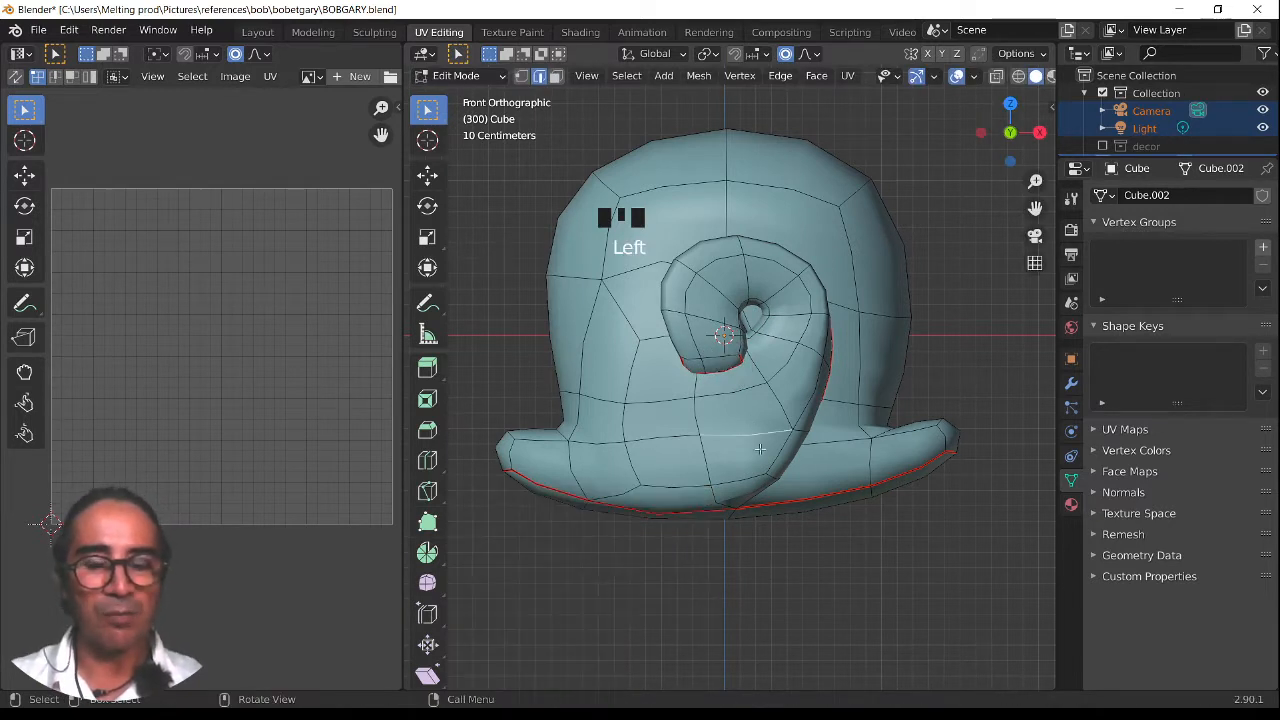
{"action": "key", "text": "r"}
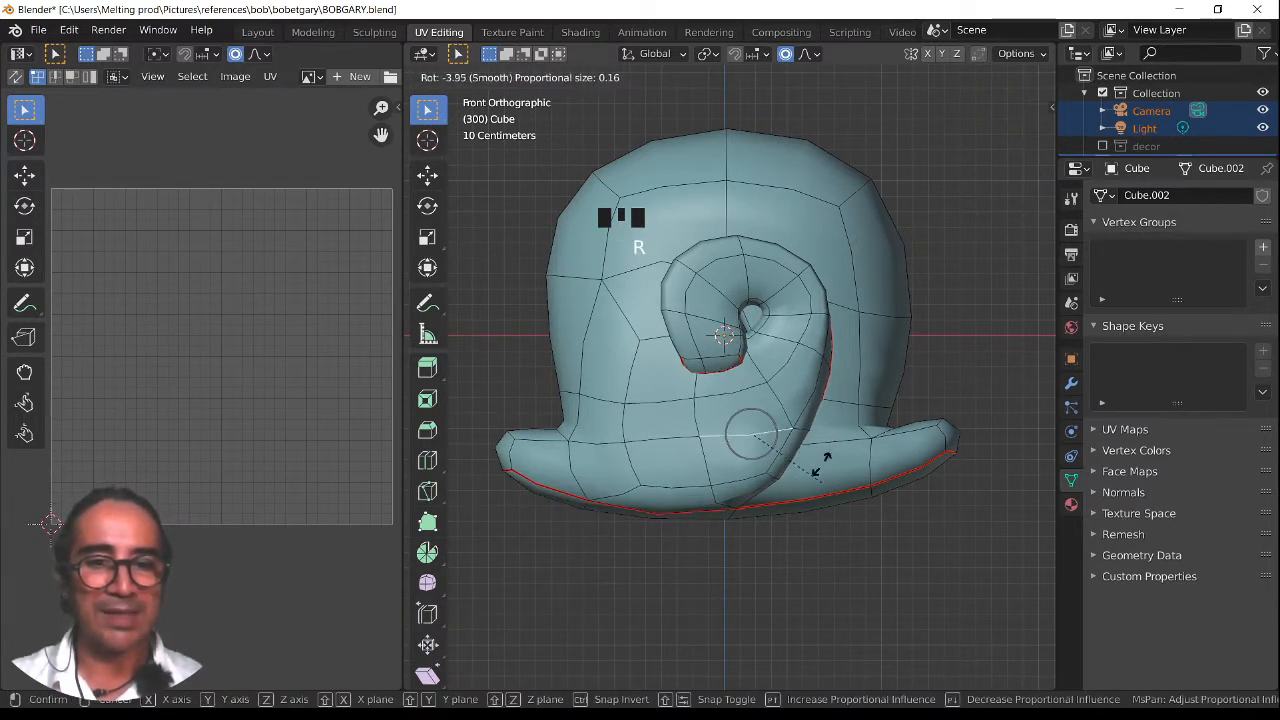
{"action": "right_click", "coordinate": [818, 435]}
Move the edges along the spiral's lower right side outward to give the outer curve a rounder sweep
{"action": "left_click", "coordinate": [802, 430]}
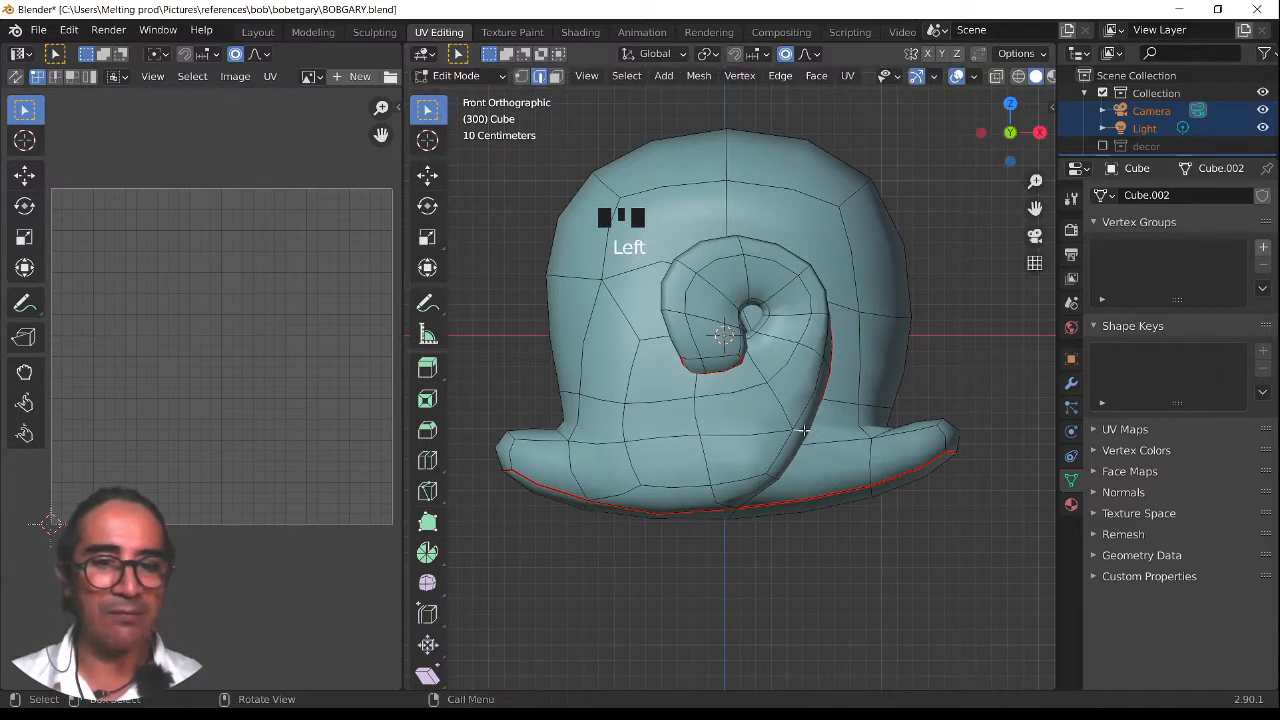
{"action": "key", "text": "g"}
{"action": "left_click", "coordinate": [782, 432]}
{"action": "key", "text": "g"}
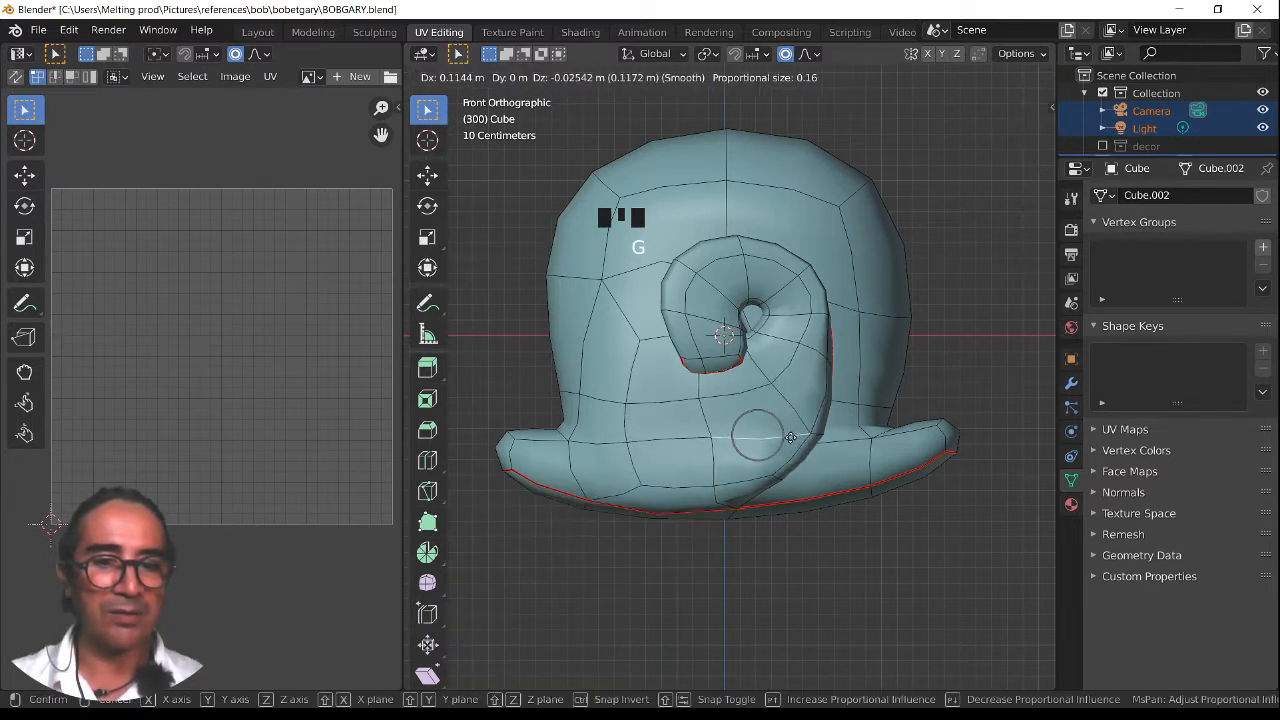
{"action": "left_click", "coordinate": [796, 434]}
{"action": "key", "text": "g"}
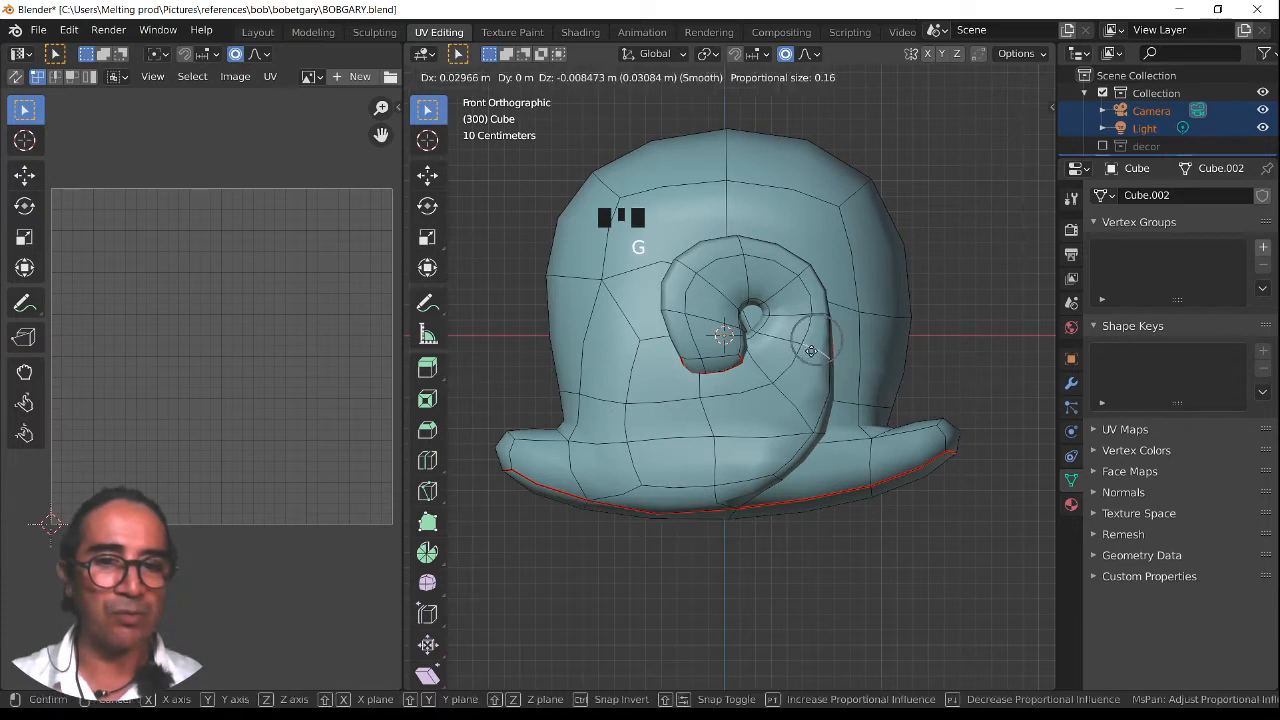
{"action": "left_click", "coordinate": [799, 383]}
Rotate the vertical edge at the spiral's base by about -38.9° in the front view
{"action": "left_click", "coordinate": [715, 448]}
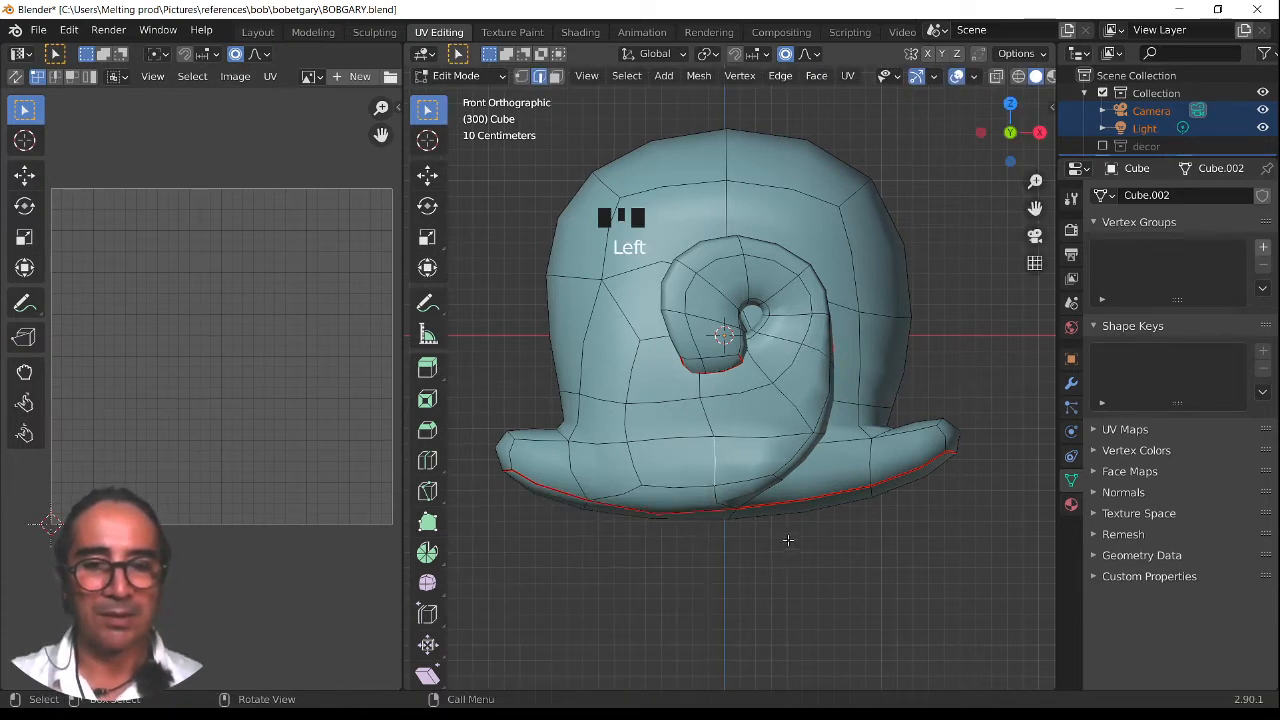
{"action": "key", "text": "r"}
{"action": "left_click", "coordinate": [810, 475]}
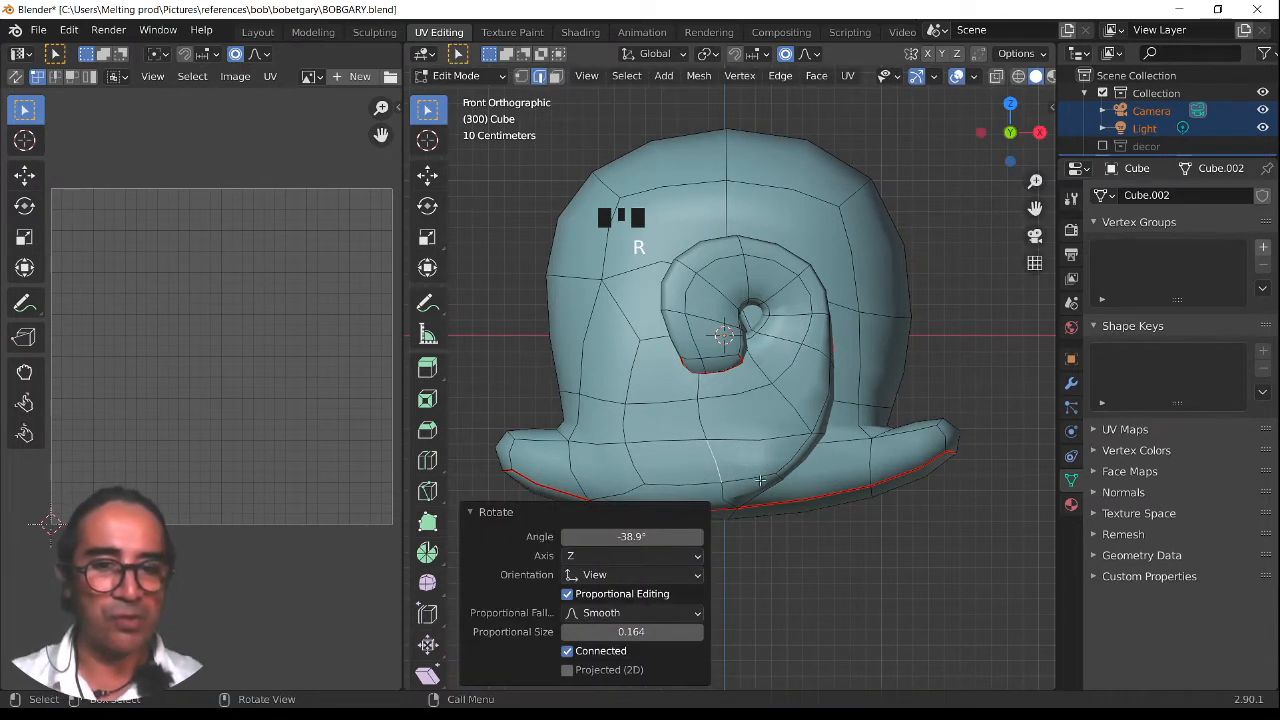
Shift the spiral's upper right edge about -0.076 m in X and 0.03 m in Z, then the edge below about -0.068 m along X
{"action": "key", "text": "g"}
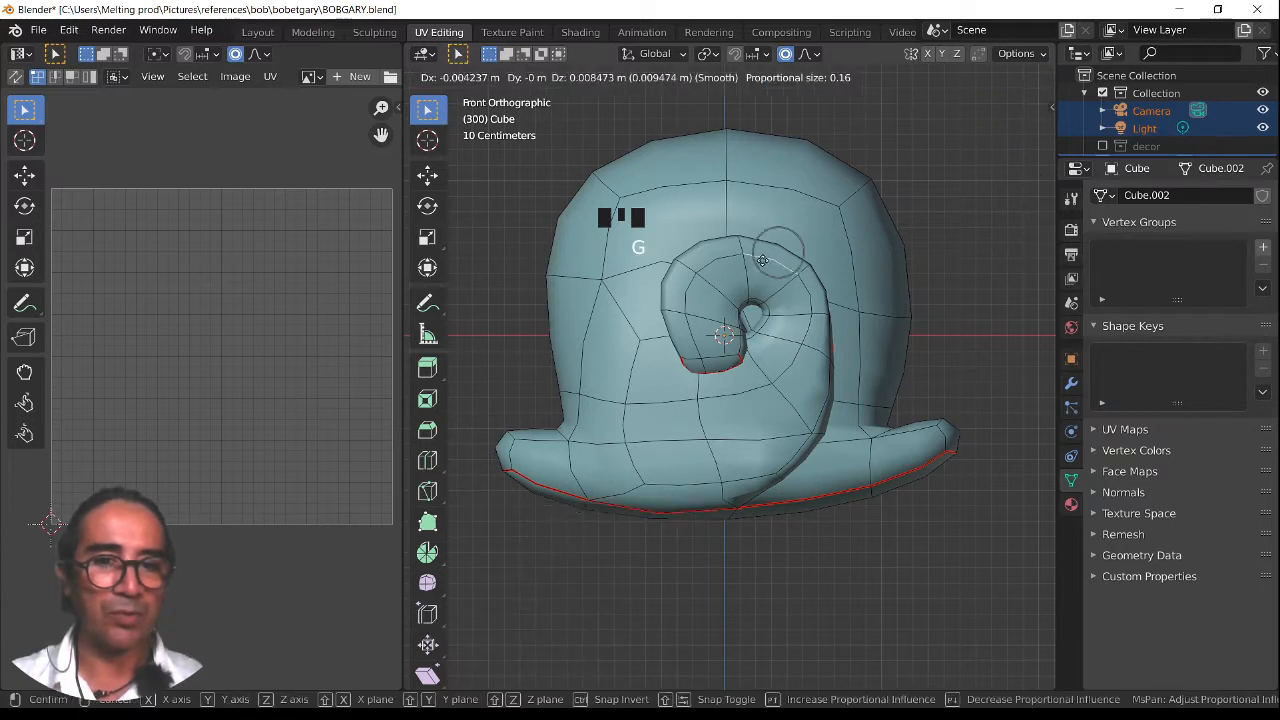
{"action": "left_click", "coordinate": [776, 257]}
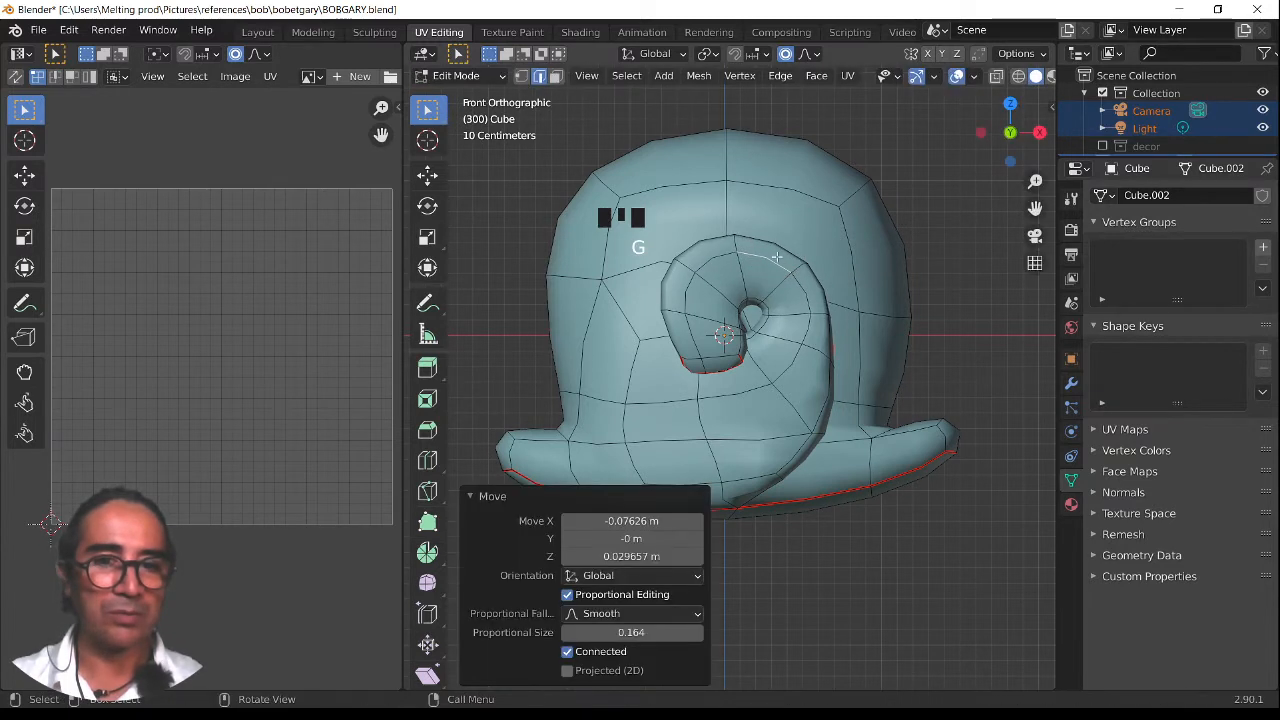
{"action": "key", "text": "g"}
{"action": "key", "text": "x"}
{"action": "left_click", "coordinate": [806, 304]}
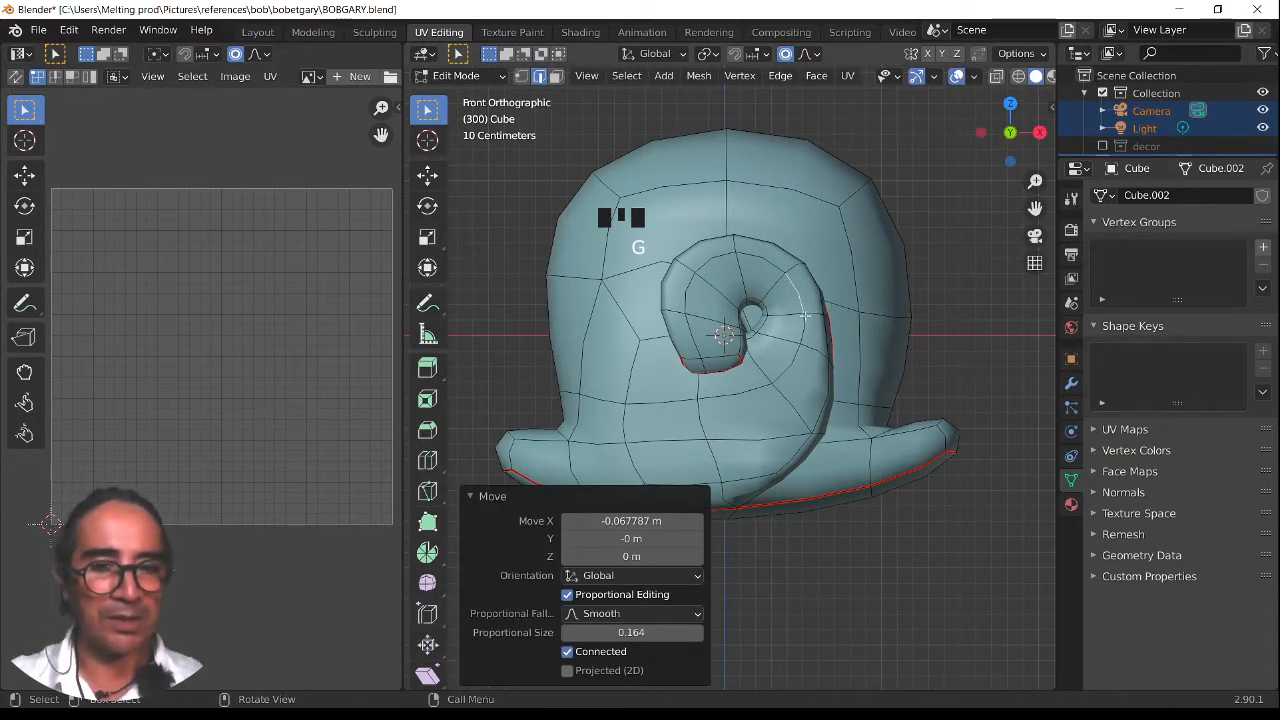
In vertex selection, widen the shell by moving its right-side vertex about 0.127 m and its left-side vertex about -0.14 m in X
{"action": "left_click", "coordinate": [868, 365]}
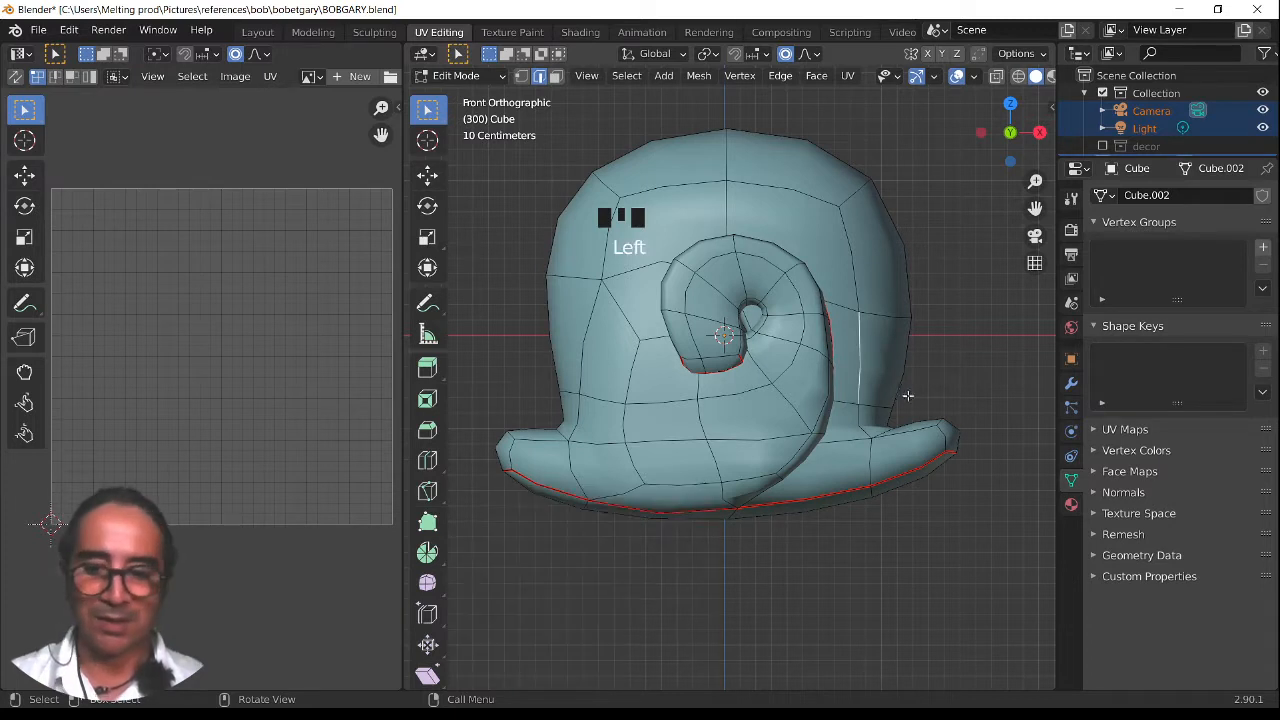
{"action": "left_click", "coordinate": [520, 76]}
{"action": "double_click", "coordinate": [858, 316]}
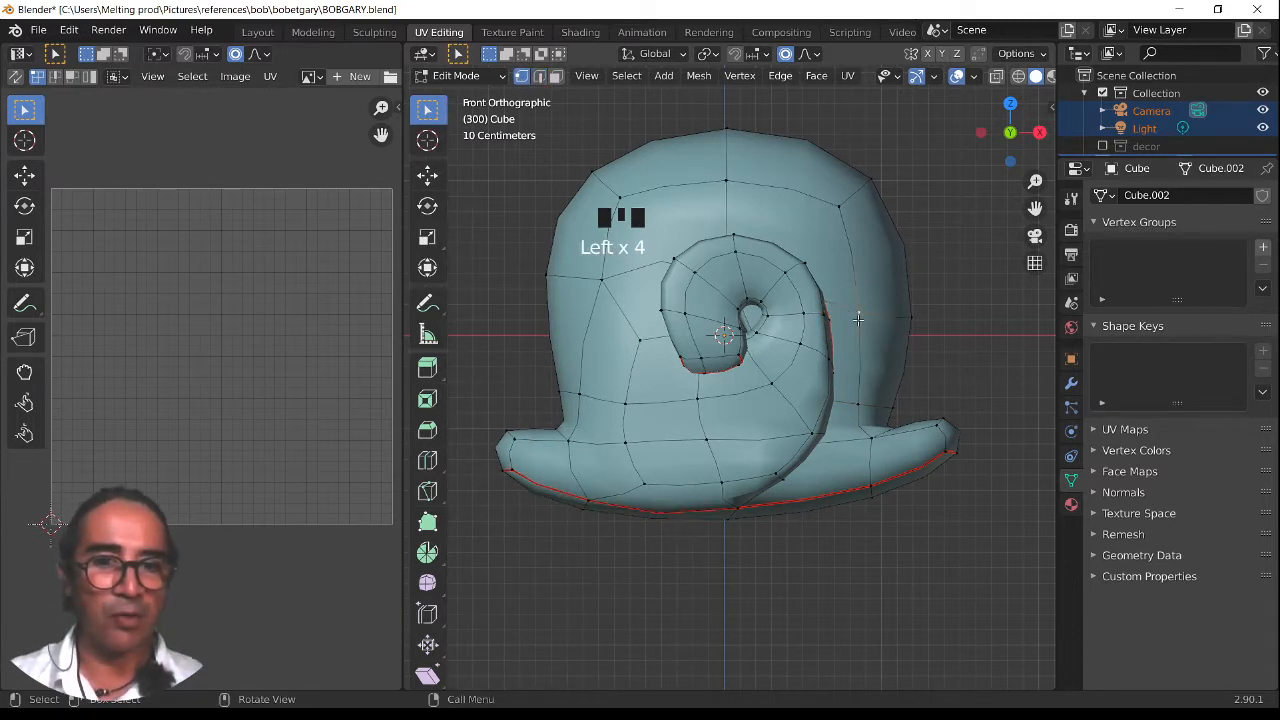
{"action": "key", "text": "g"}
{"action": "left_click", "coordinate": [897, 323]}
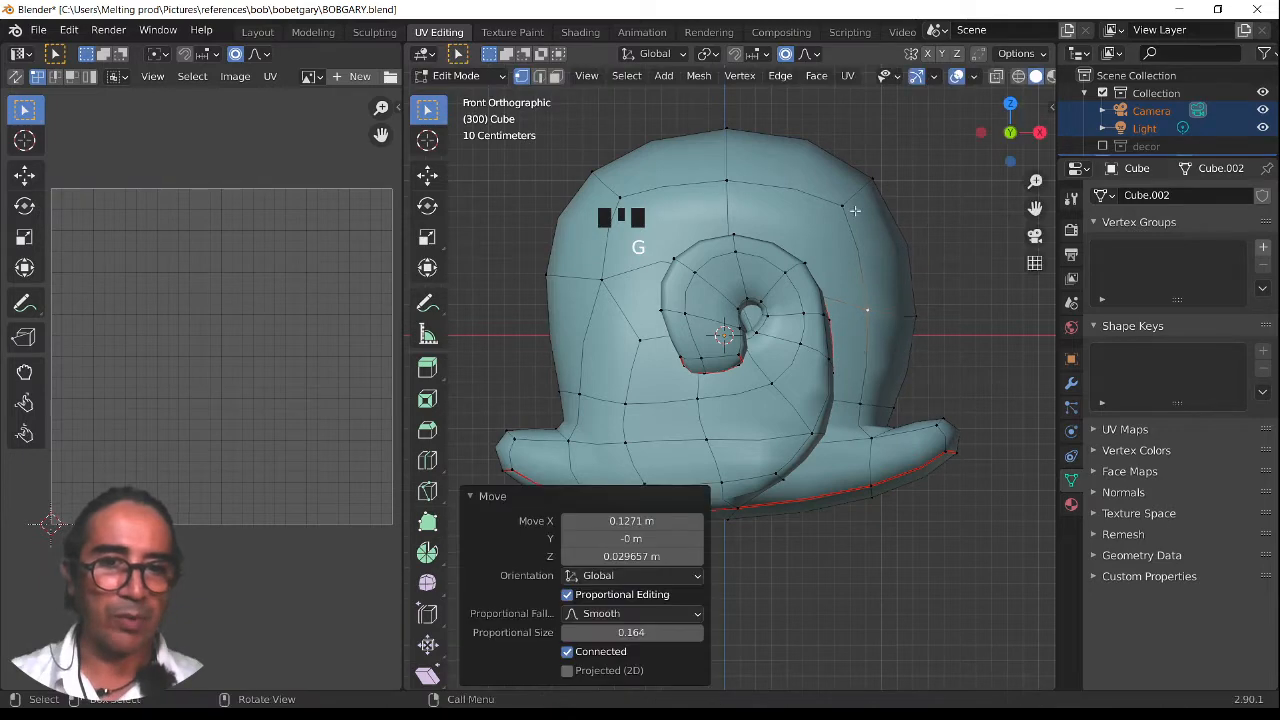
{"action": "left_click", "coordinate": [608, 281]}
{"action": "key", "text": "g"}
{"action": "left_click", "coordinate": [581, 331]}
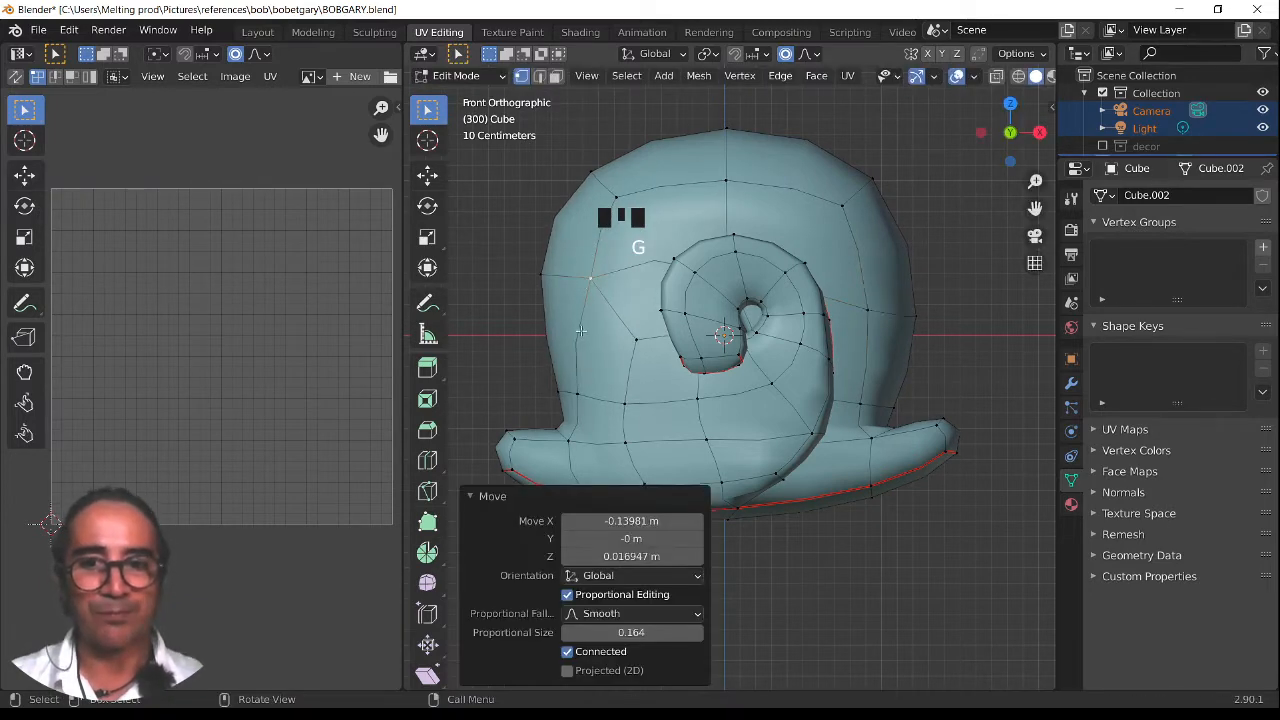
Leave Edit Mode and examine the shell's overall shape from several angles and in the orthographic views
{"action": "scroll", "coordinate": [595, 409], "scroll_direction": "down", "scroll_amount": 3}
{"action": "middle_click_drag", "start_coordinate": [830, 402], "coordinate": [829, 443]}
{"action": "key", "text": "Tab"}
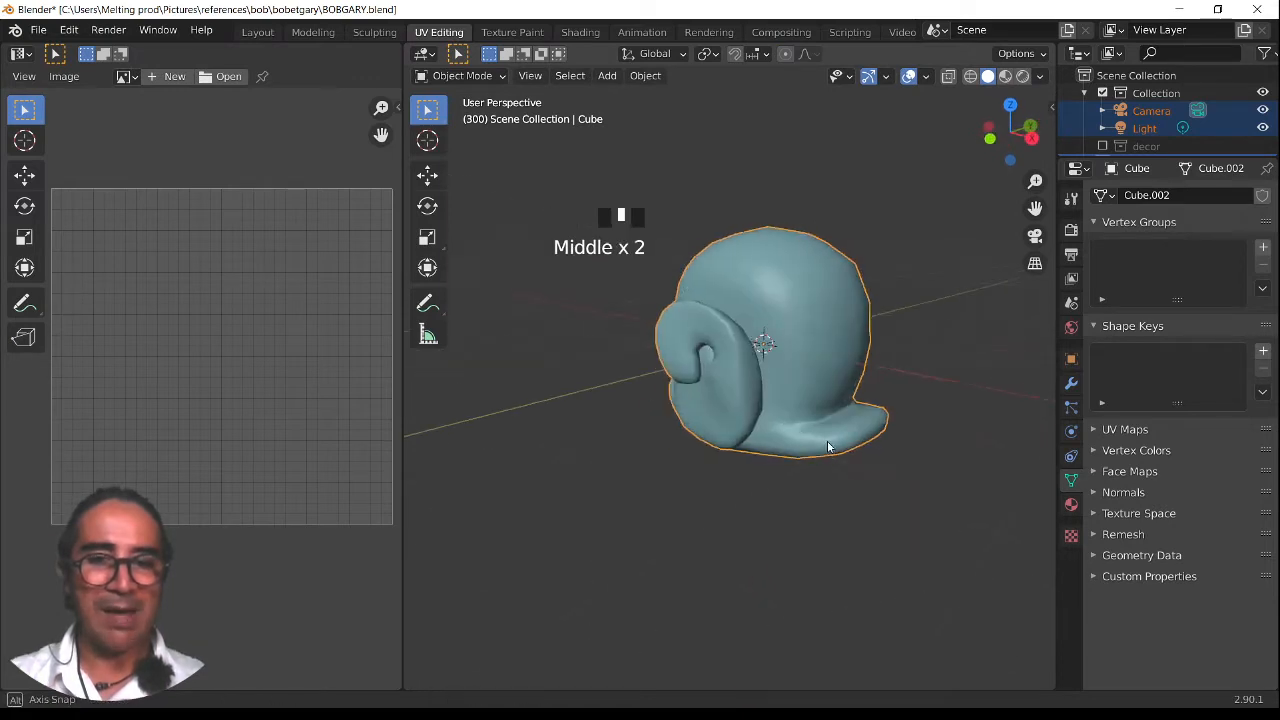
{"action": "scroll", "coordinate": [689, 260], "scroll_direction": "up", "scroll_amount": 3}
{"action": "middle_click_drag", "start_coordinate": [689, 260], "coordinate": [766, 446]}
{"action": "scroll", "coordinate": [847, 413], "scroll_direction": "down", "scroll_amount": 5}
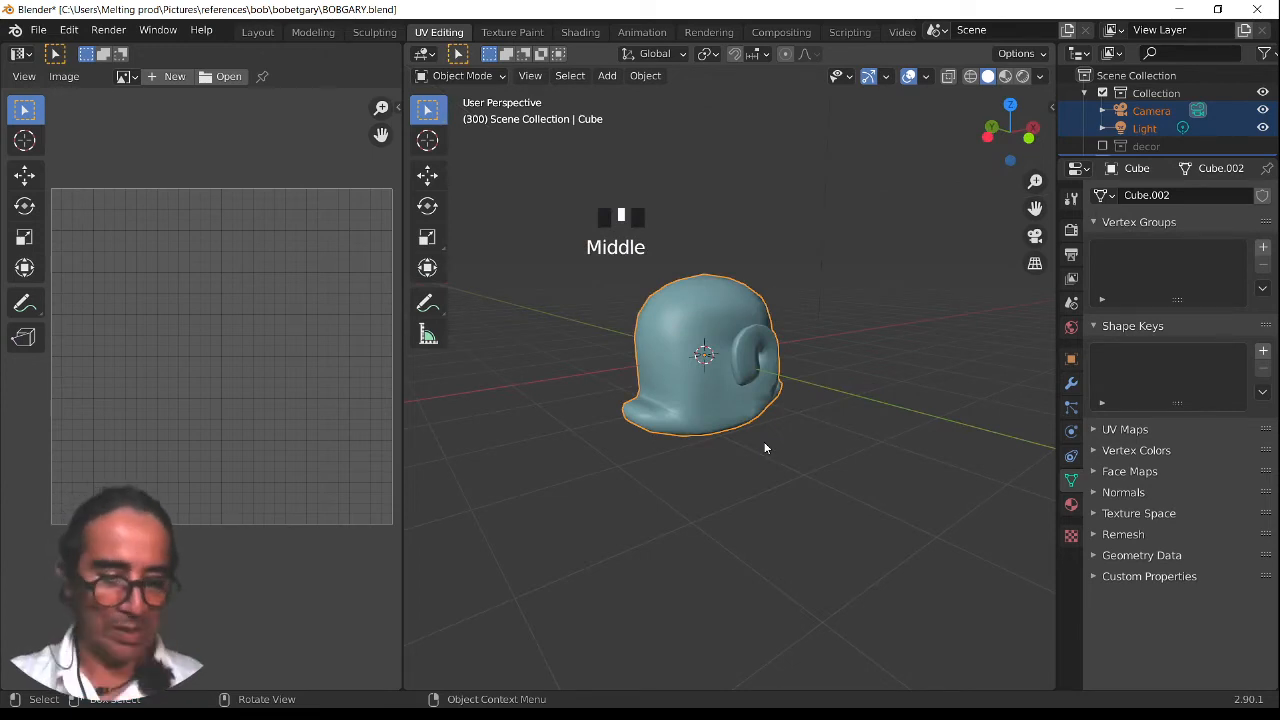
{"action": "key", "text": "KP_1"}
{"action": "key", "text": "KP_3"}
{"action": "key", "text": "KP_1"}
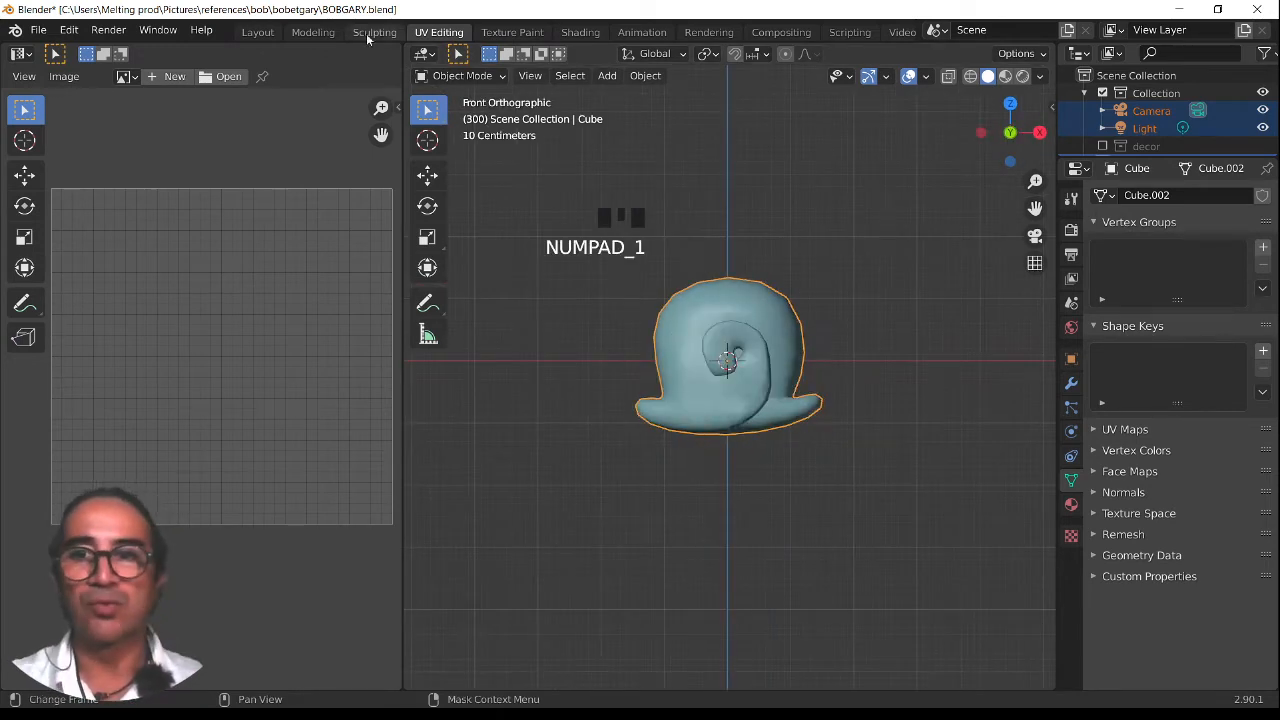
Switch to the Modeling workspace, frame the whole snail in the reference image, and show the shell in front view
{"action": "left_click", "coordinate": [312, 32]}
{"action": "scroll", "coordinate": [1055, 247], "scroll_direction": "down", "scroll_amount": 3}
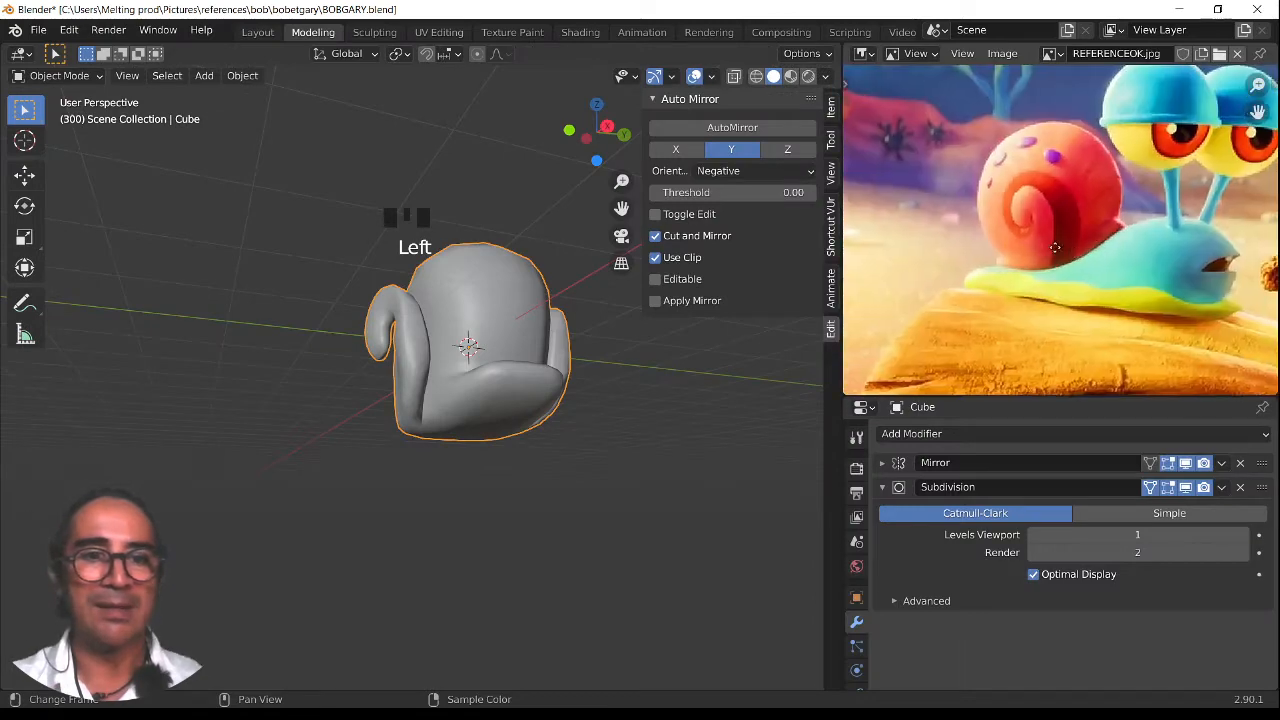
{"action": "middle_click_drag", "start_coordinate": [1055, 247], "coordinate": [980, 251]}
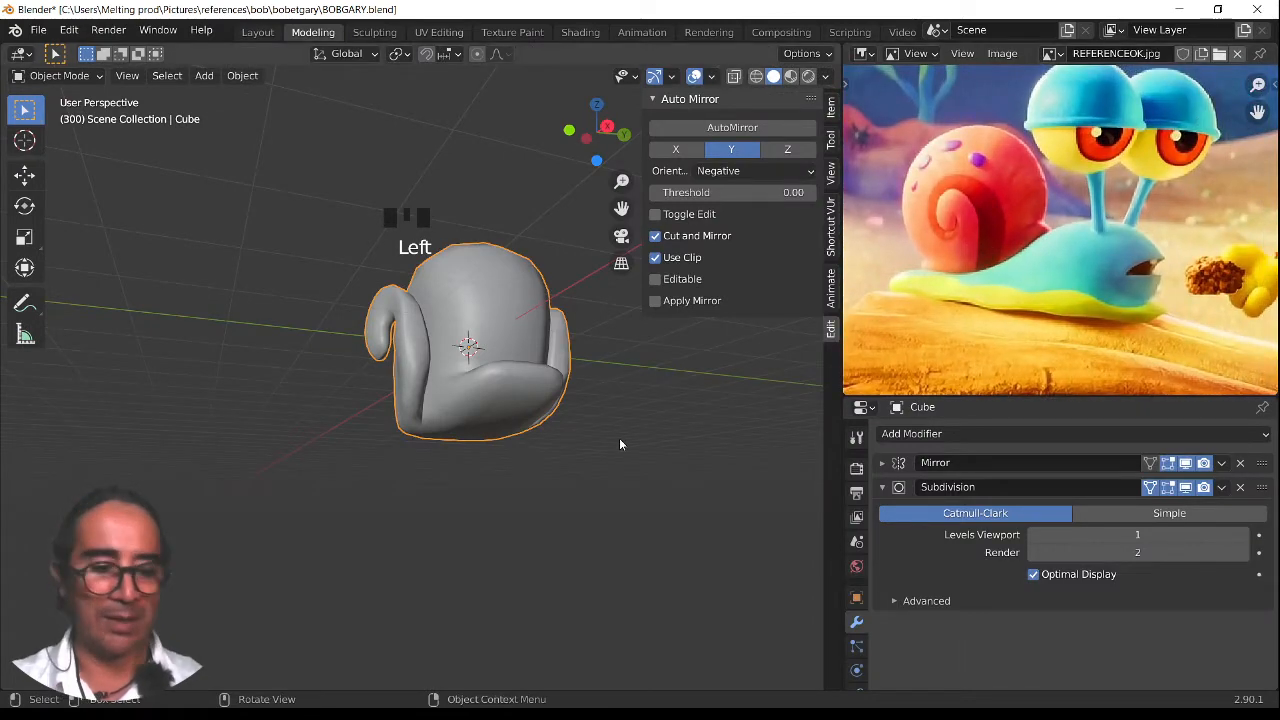
{"action": "key", "text": "KP_1"}
{"action": "scroll", "coordinate": [471, 446], "scroll_direction": "down", "scroll_amount": 2}
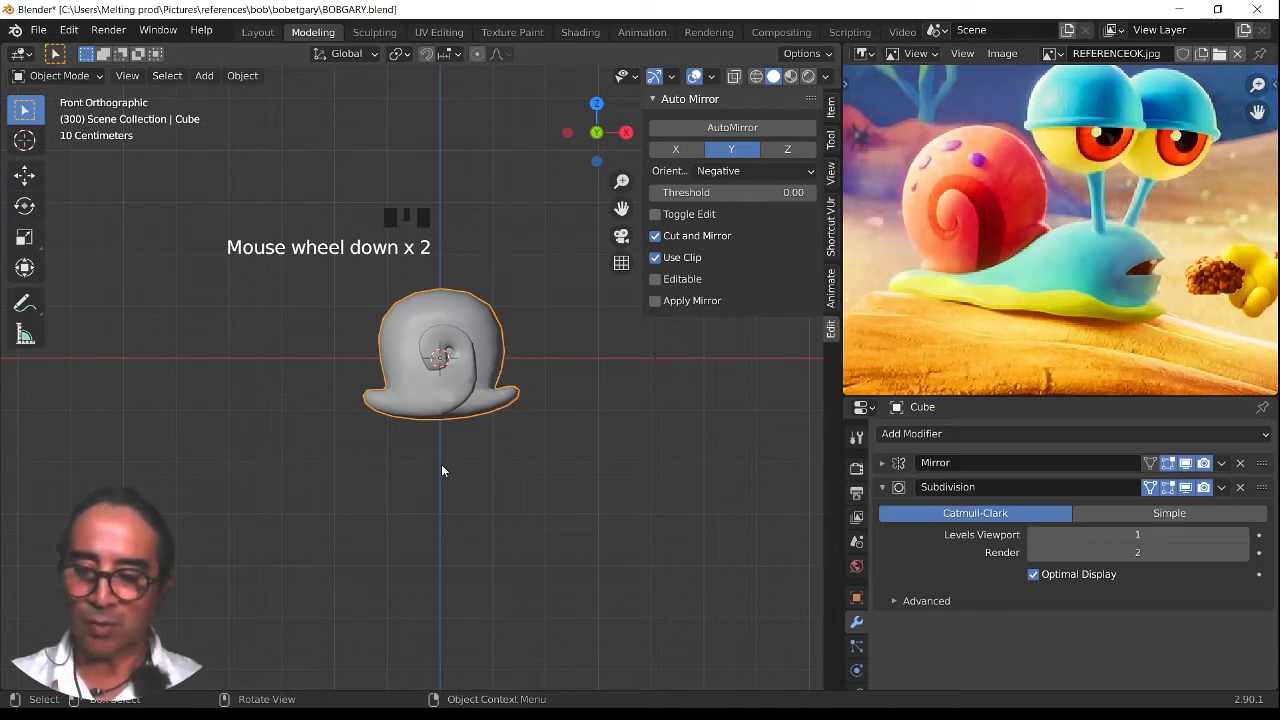
Place the 3D cursor just below the shell and return to the selection tool
{"action": "right_click", "coordinate": [446, 465], "text": "ctrl"}
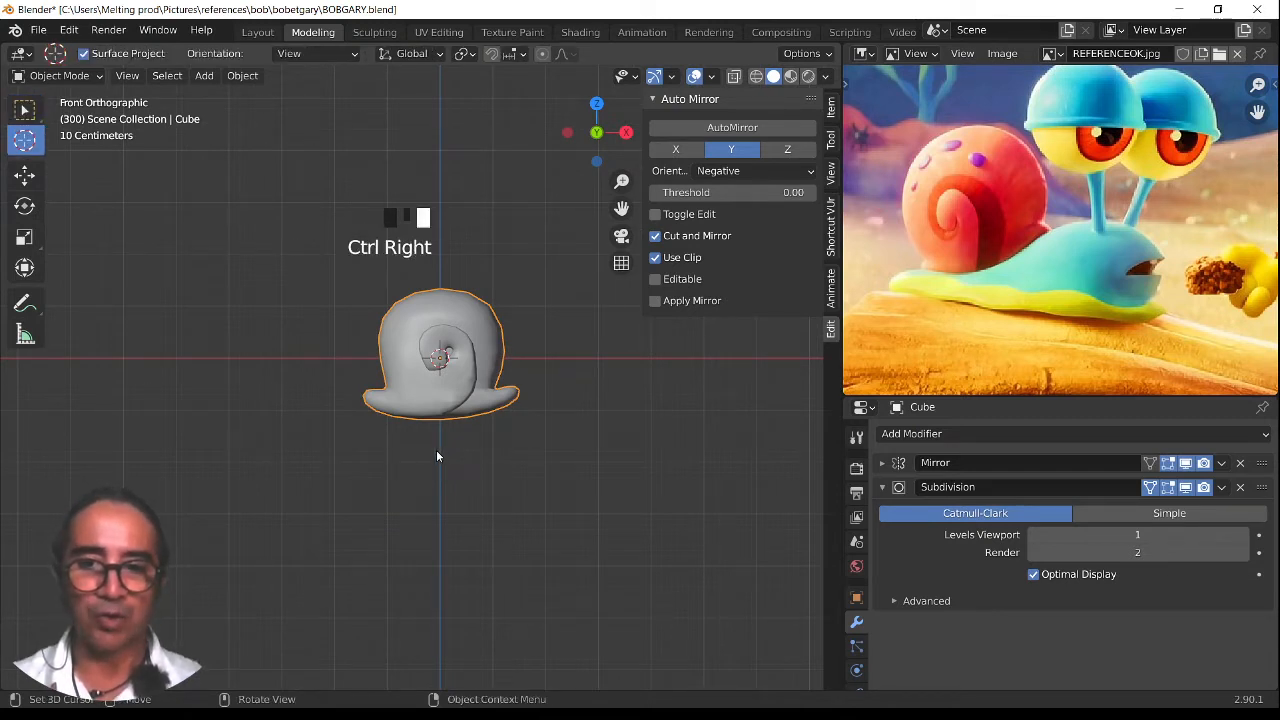
{"action": "left_click", "coordinate": [443, 455]}
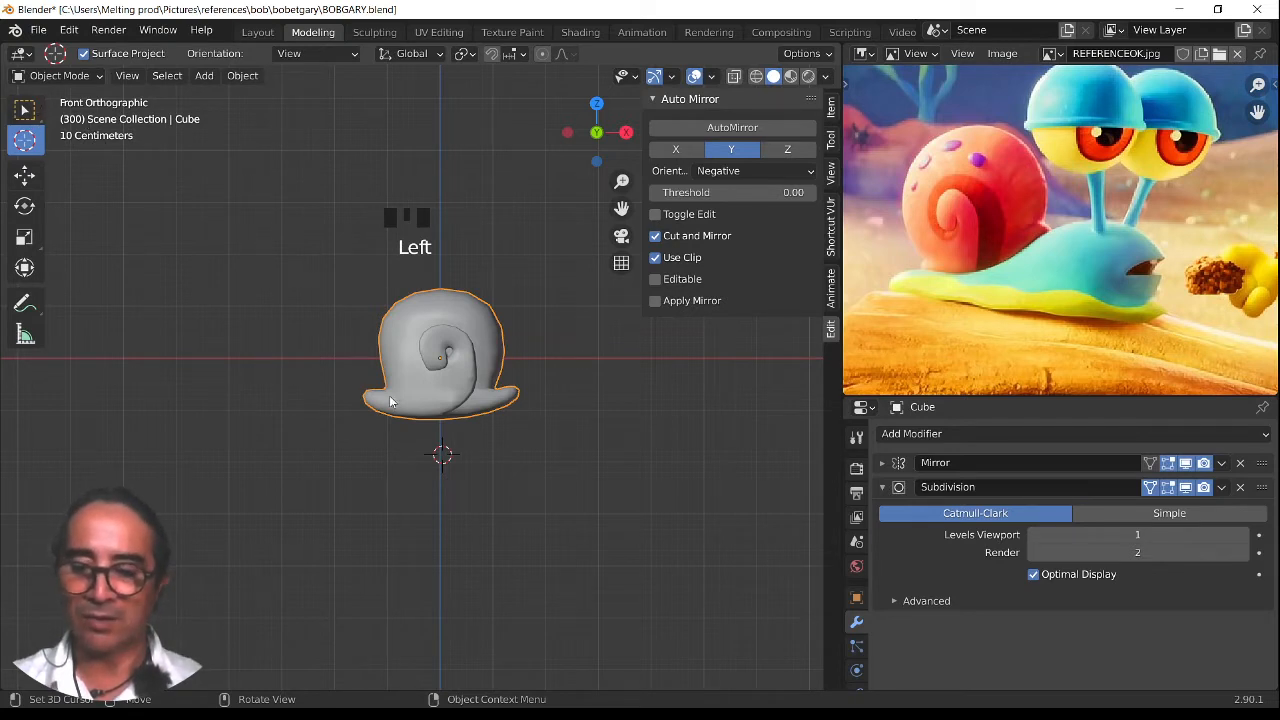
{"action": "key", "text": "w"}
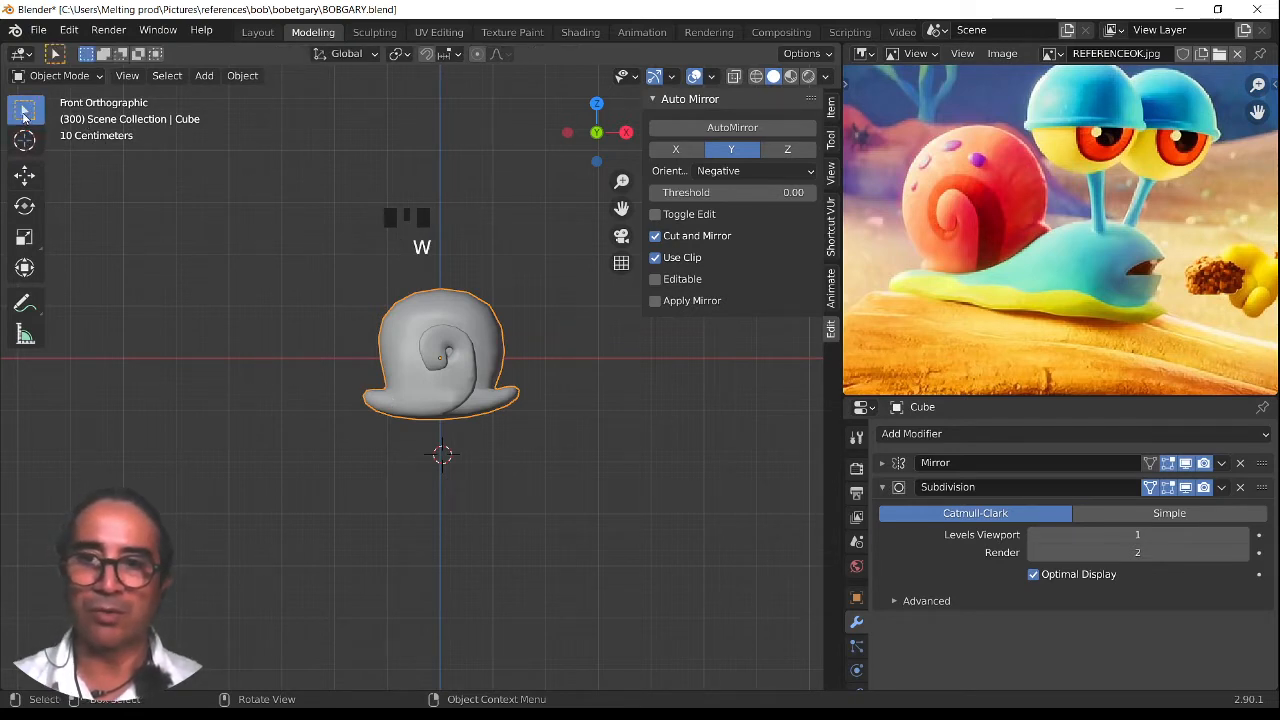
{"action": "left_click", "coordinate": [466, 408]}
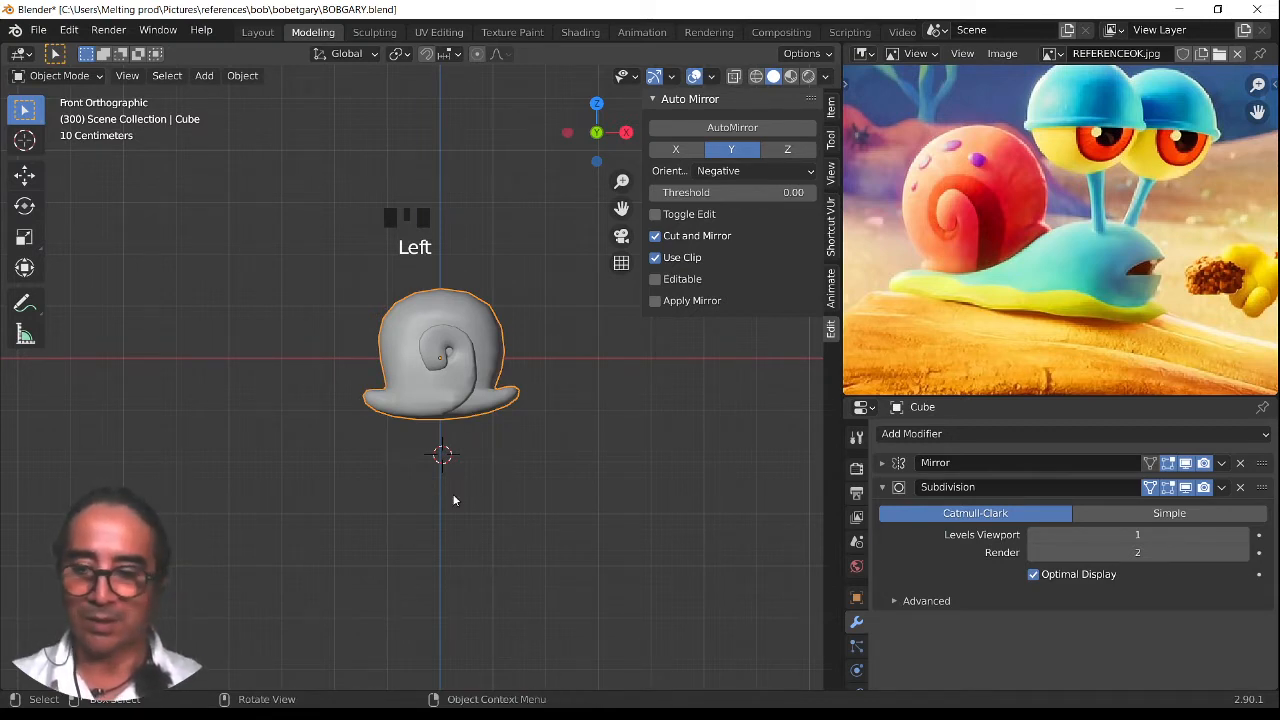
Add a cube mesh at the 3D cursor below the shell
{"action": "key", "text": "shift+a"}
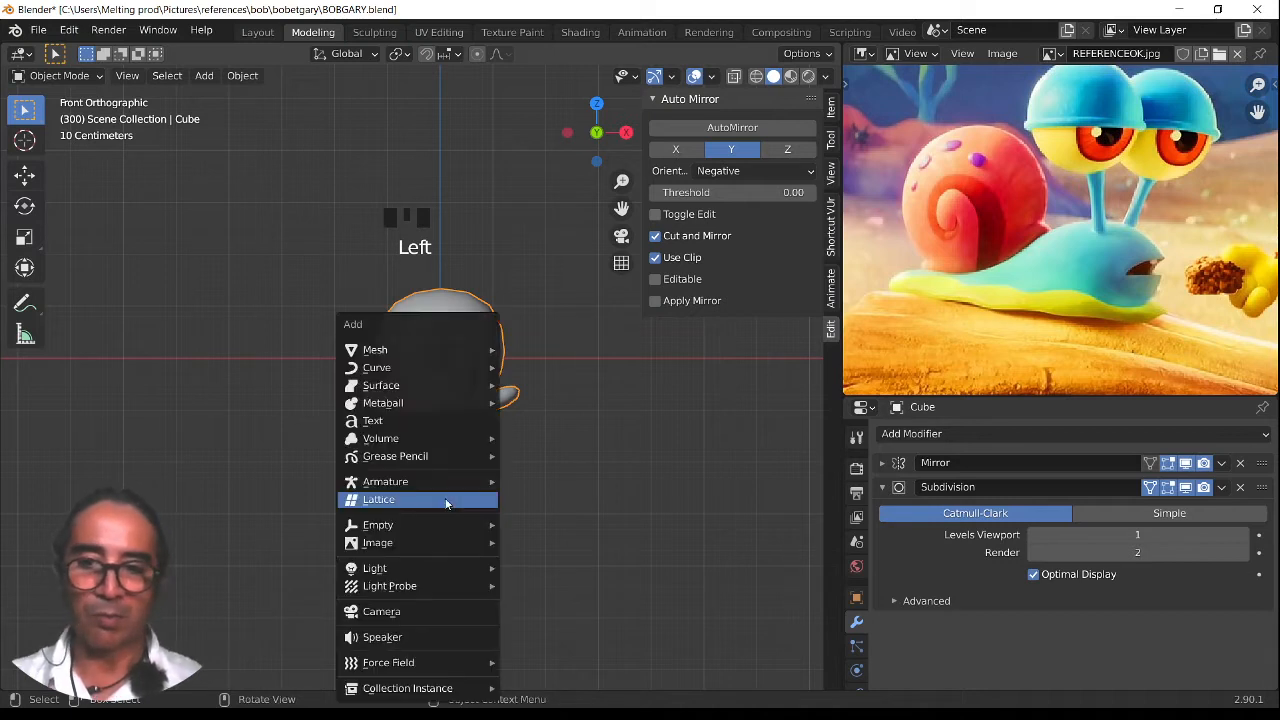
{"action": "mouse_move", "coordinate": [426, 352]}
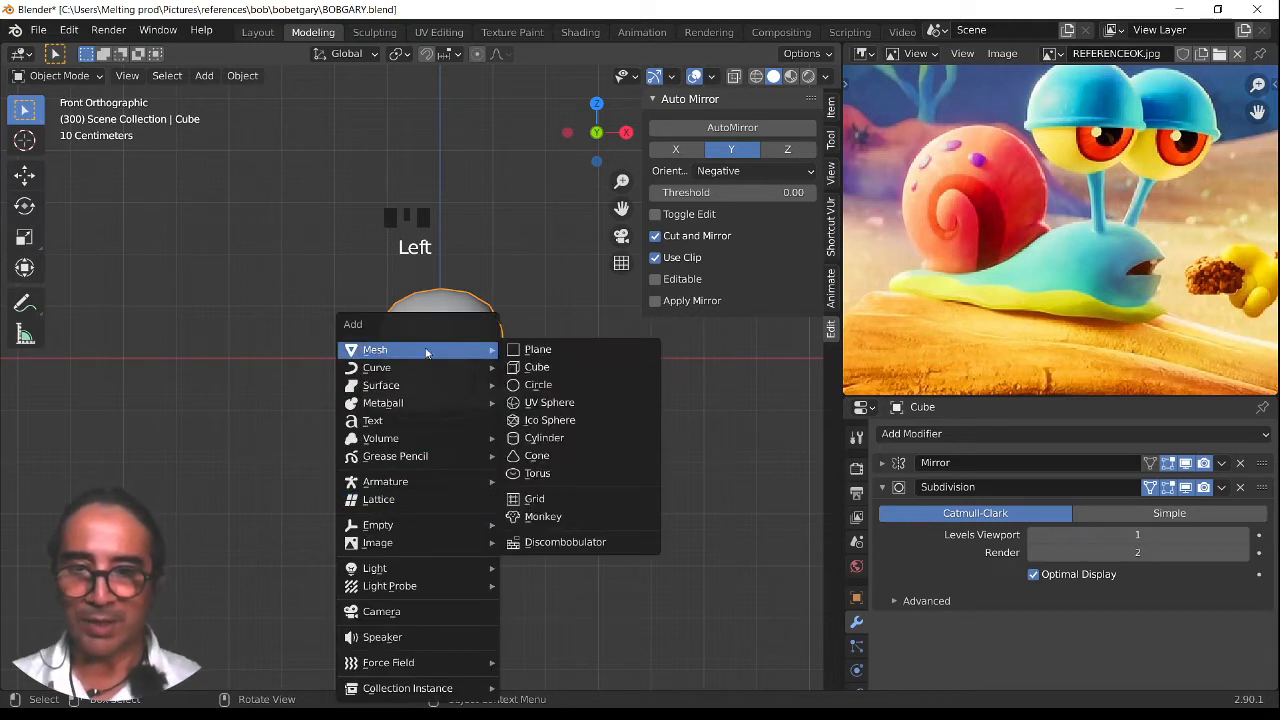
{"action": "left_click", "coordinate": [557, 367]}
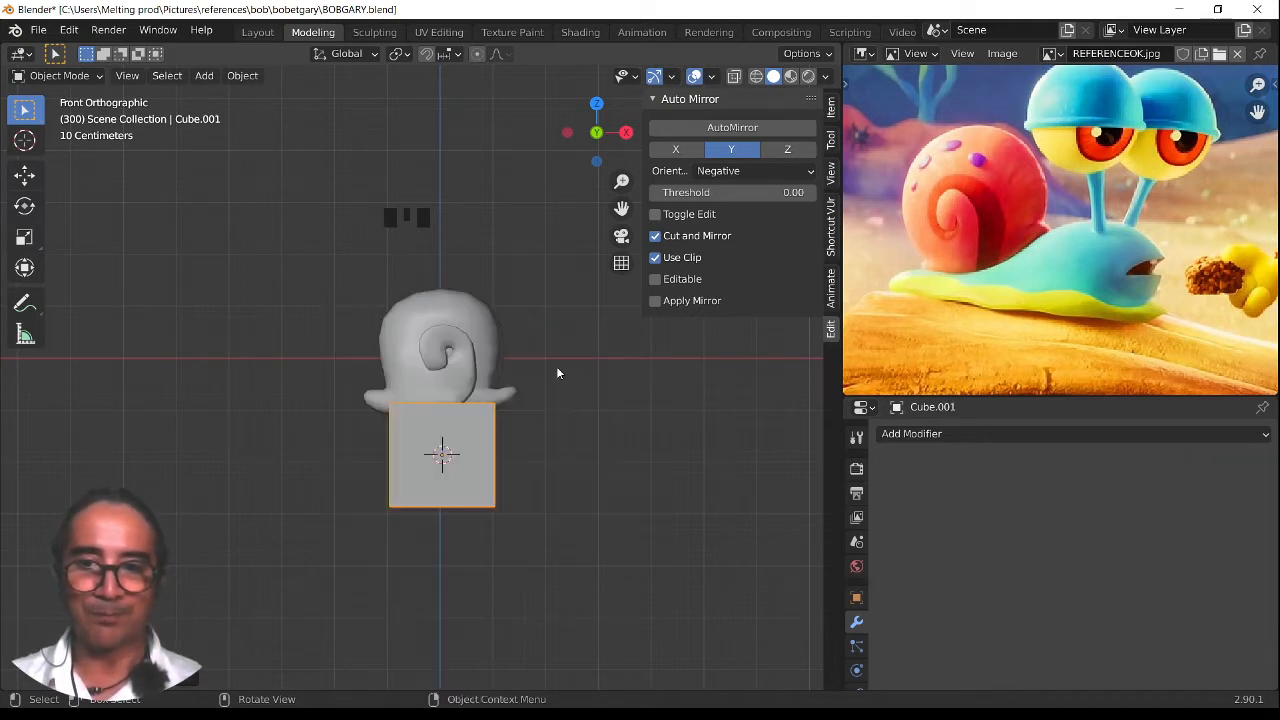
Stretch the cube's mesh along the X axis in Edit Mode into a wide block extending past both sides of the shell
{"action": "key", "text": "s"}
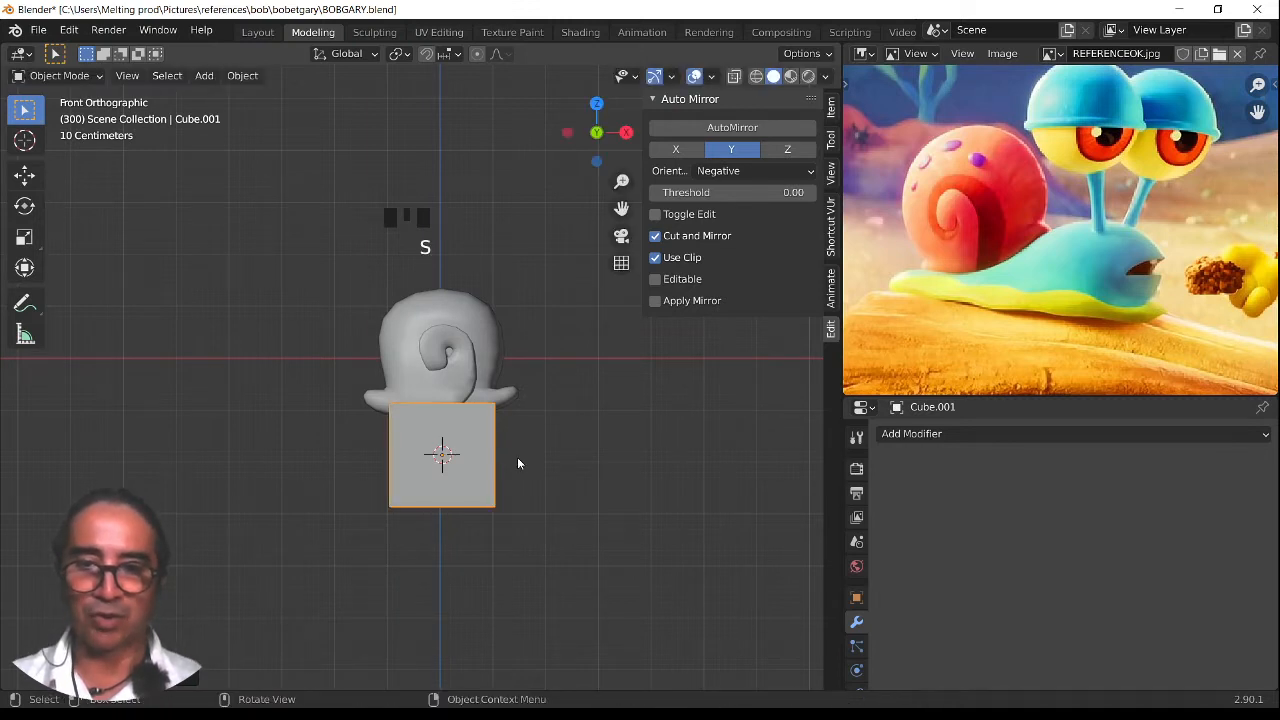
{"action": "key", "text": "Tab"}
{"action": "key", "text": "s"}
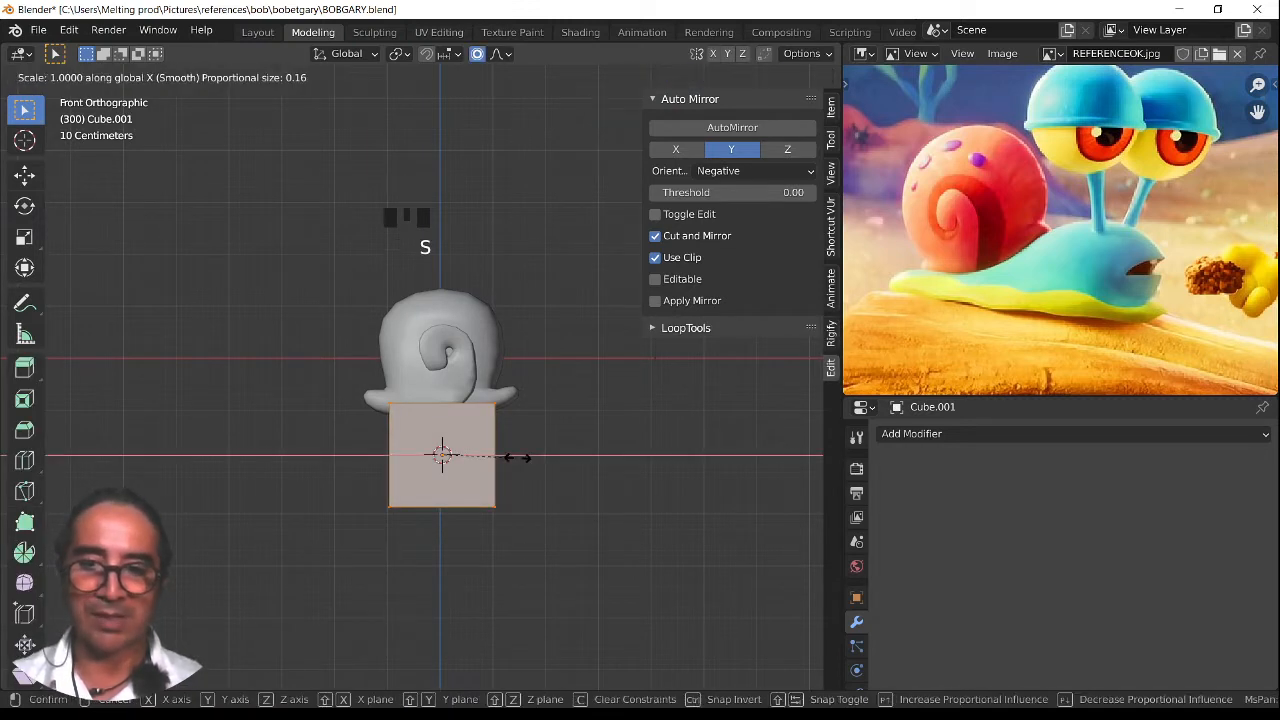
{"action": "left_click", "coordinate": [648, 469]}
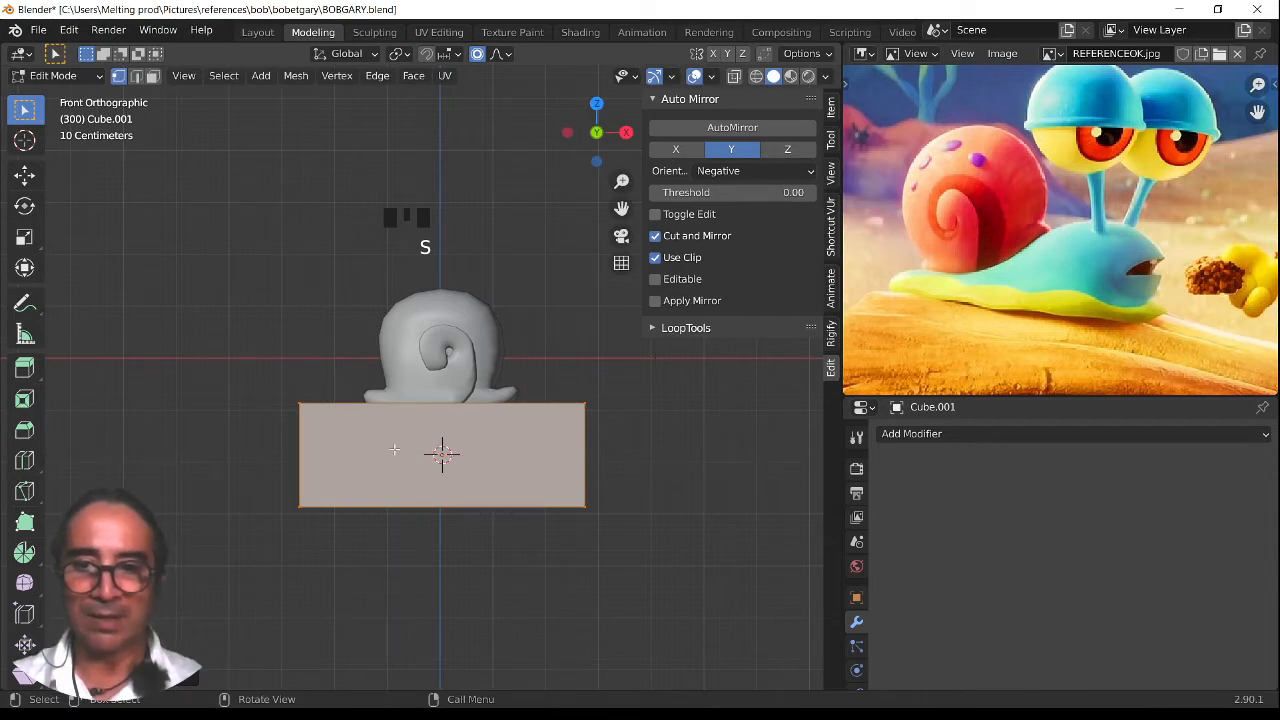
Add four evenly spaced vertical loop cuts along the length of the wide block
{"action": "key", "text": "ctrl+r"}
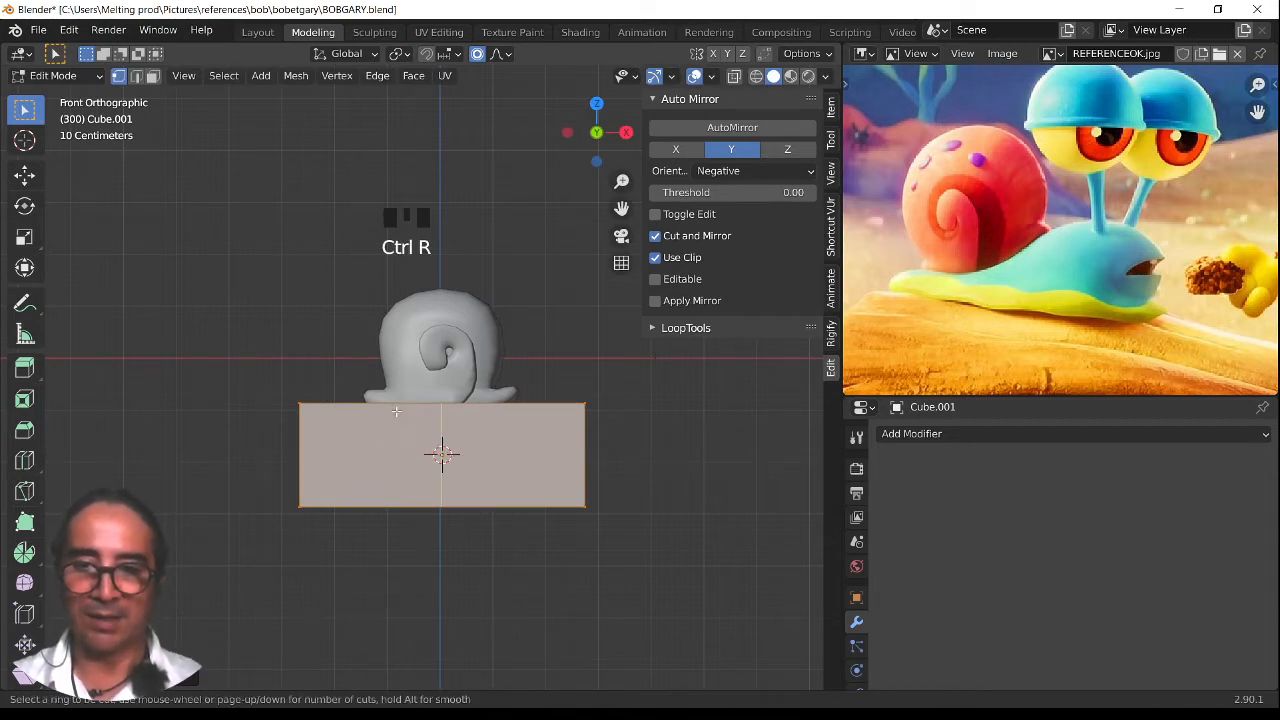
{"action": "scroll", "coordinate": [396, 411], "scroll_direction": "up", "scroll_amount": 3}
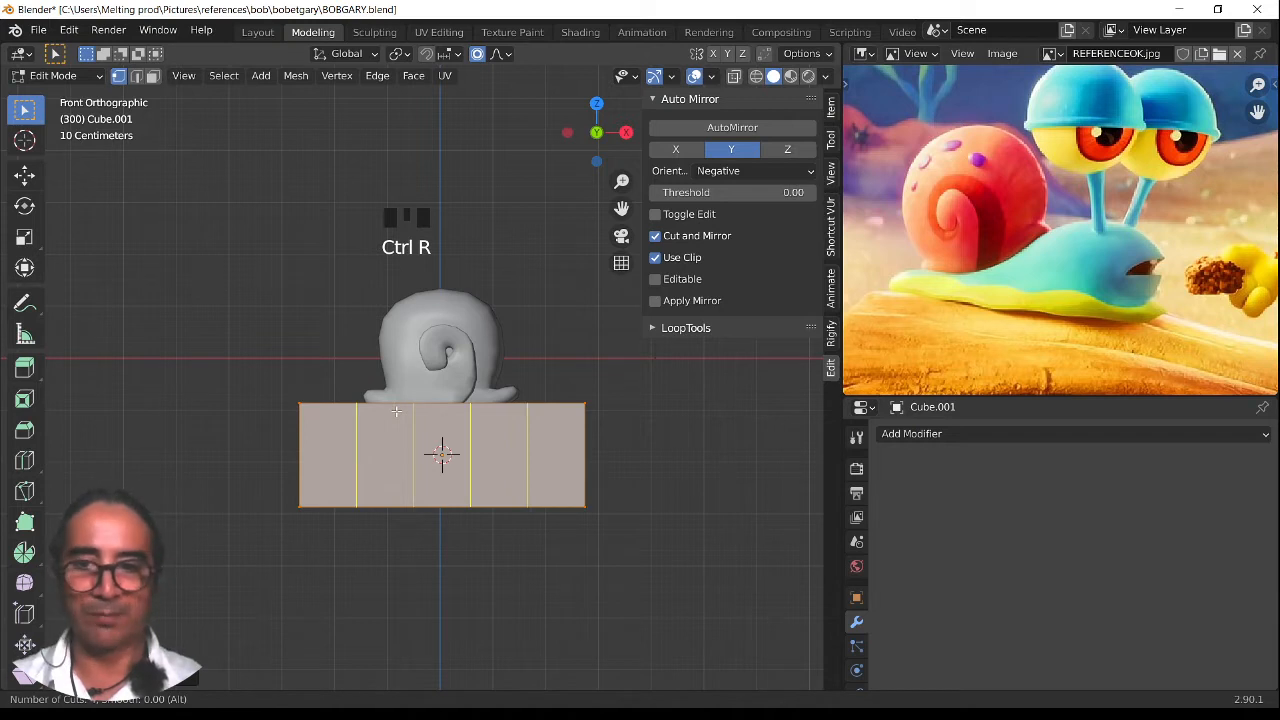
{"action": "left_click", "coordinate": [396, 411]}
{"action": "right_click", "coordinate": [396, 411]}
Switch to face selection and lower the top face of the block's tail end to about half its height
{"action": "middle_click_drag", "start_coordinate": [398, 414], "coordinate": [440, 490]}
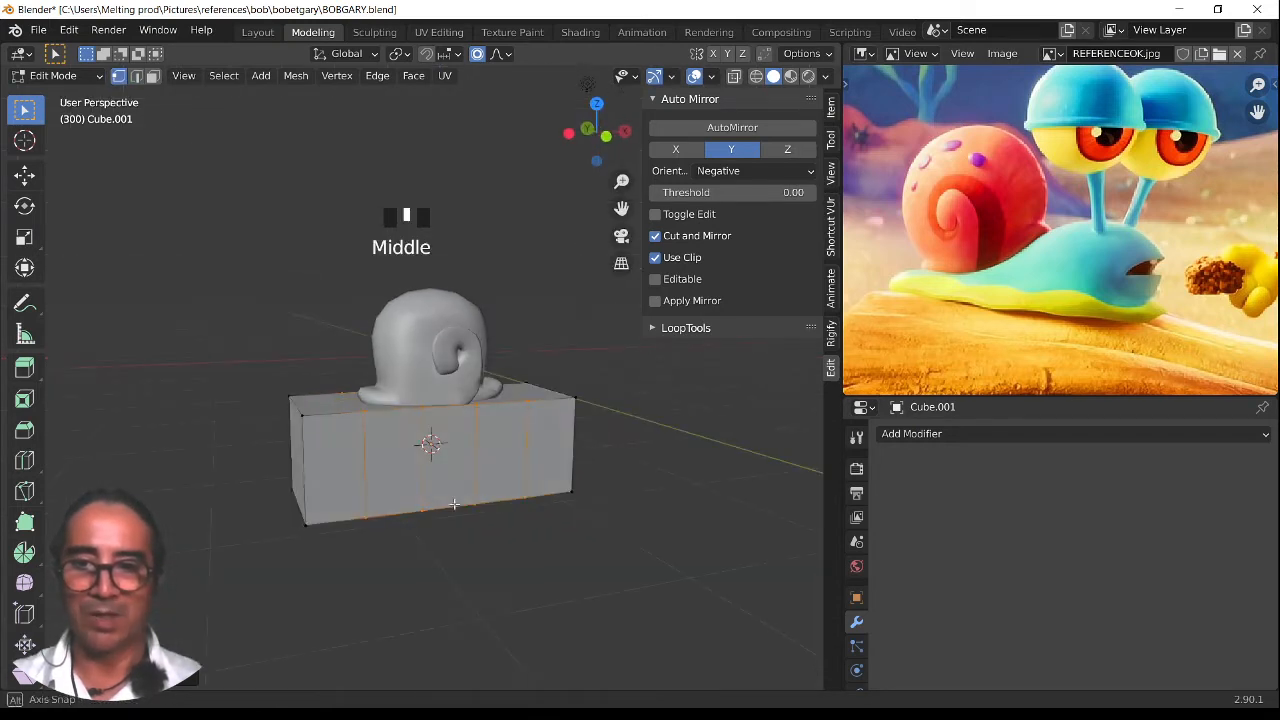
{"action": "left_click", "coordinate": [153, 77]}
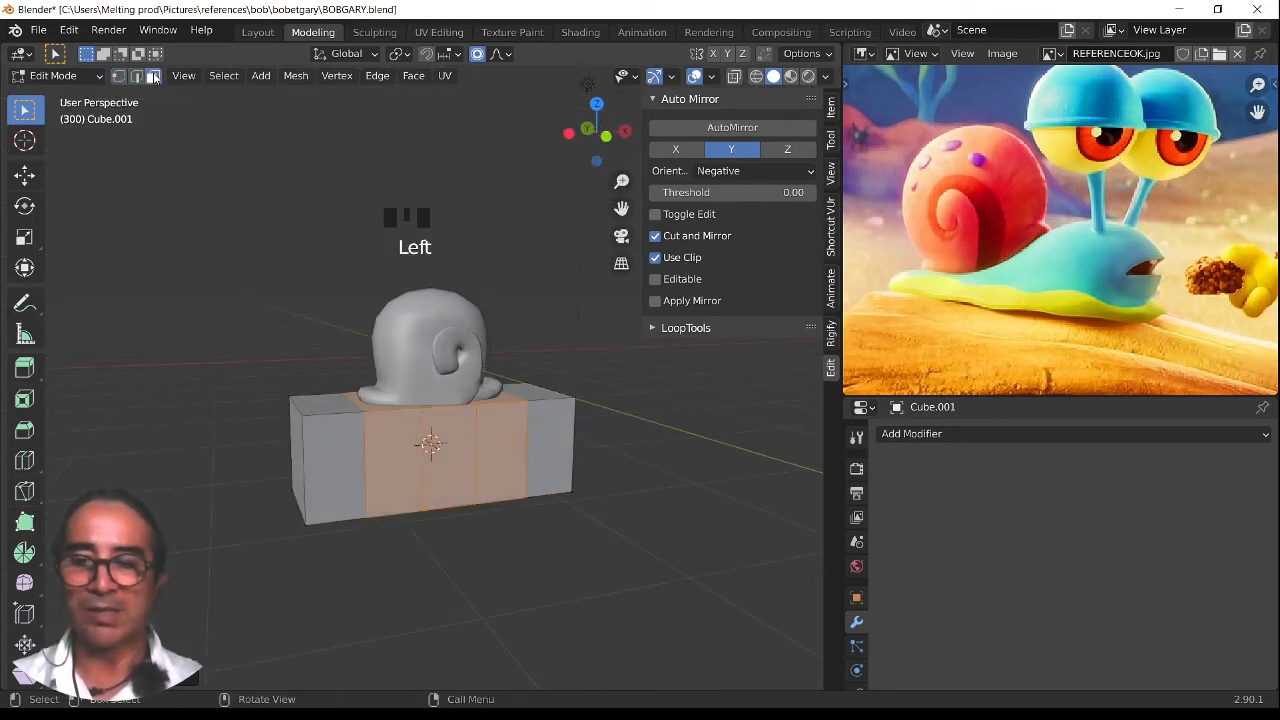
{"action": "left_click", "coordinate": [322, 402]}
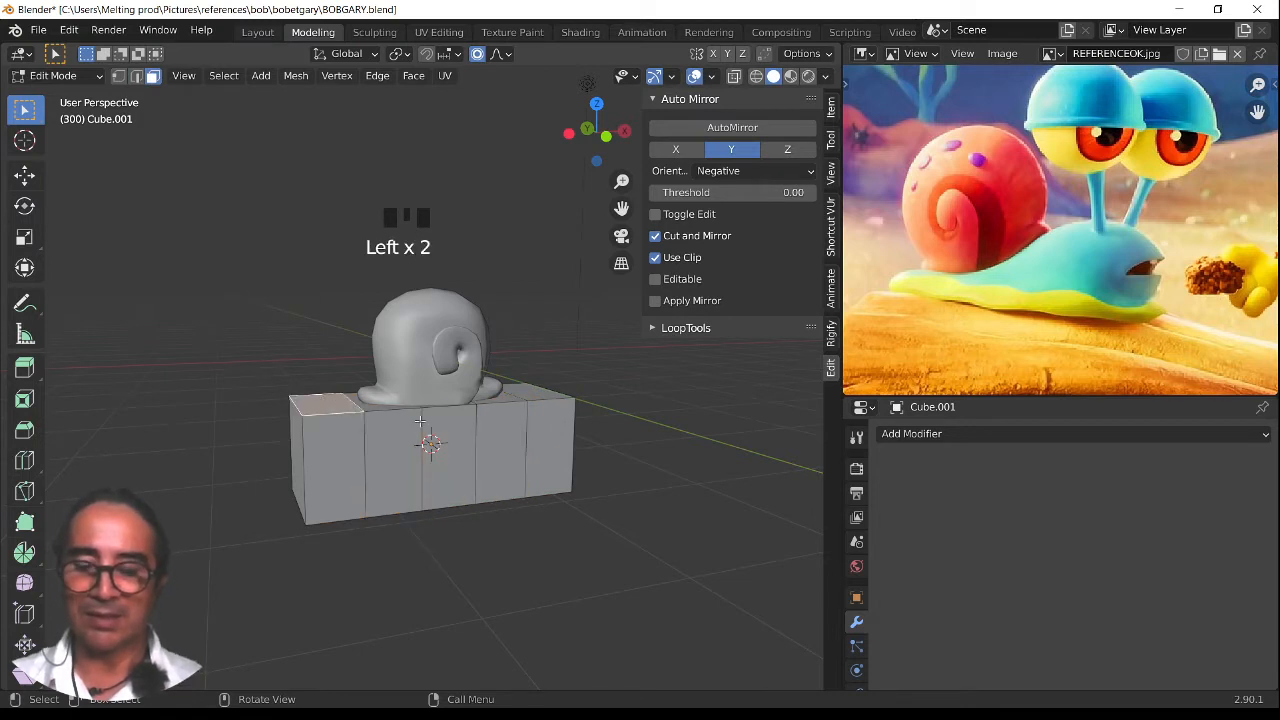
{"action": "key", "text": "g"}
{"action": "left_click", "coordinate": [432, 467]}
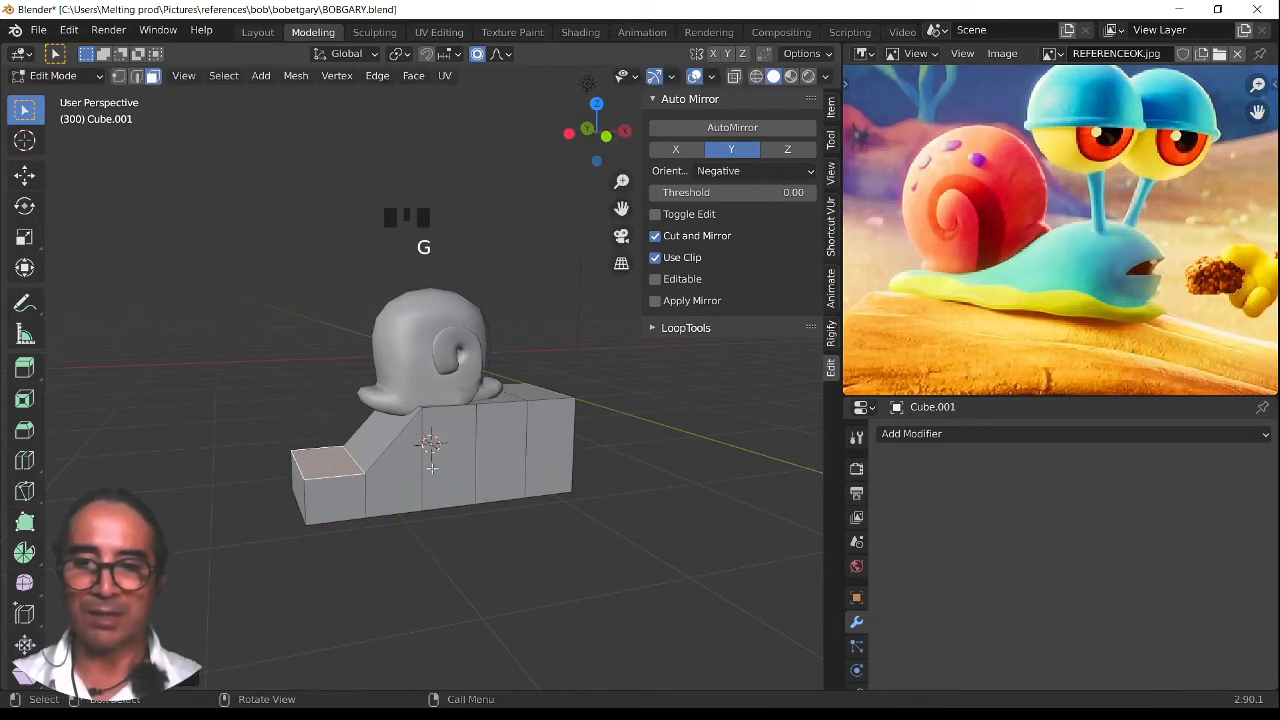
Lower the top face of the block's middle section along the Z axis by about 0.82 m
{"action": "left_click", "coordinate": [436, 404]}
{"action": "key", "text": "g"}
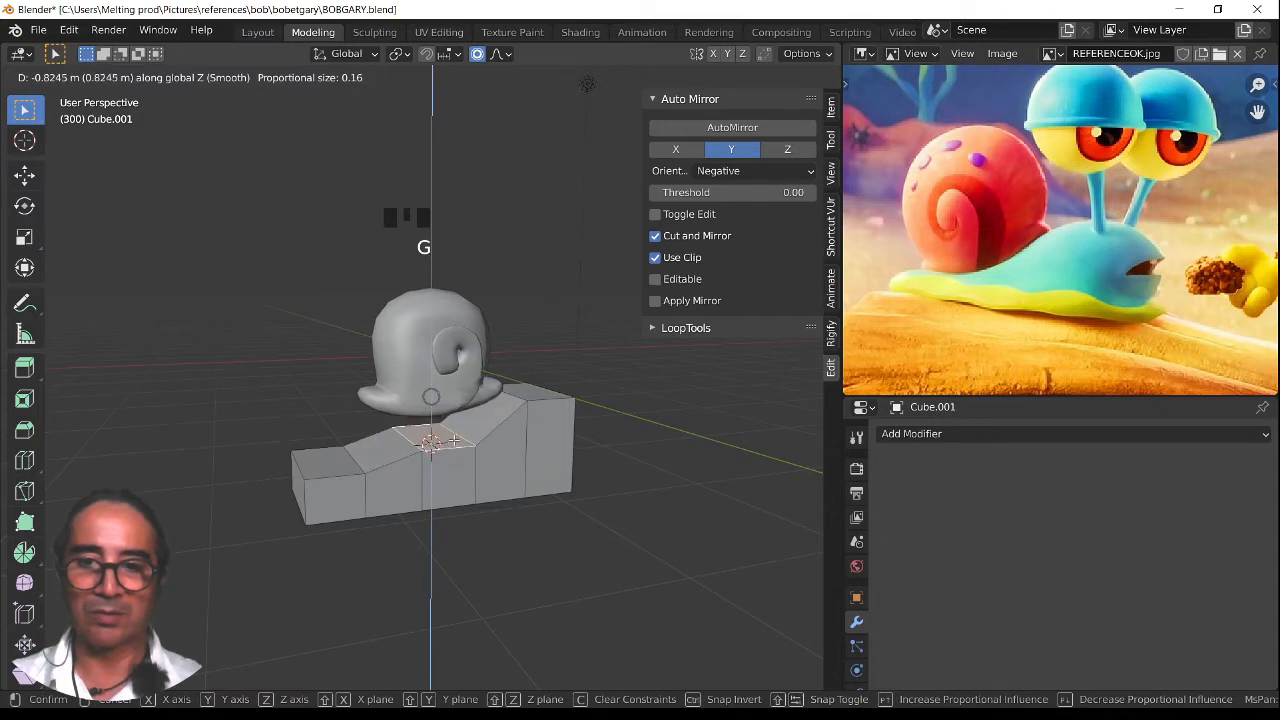
{"action": "left_click", "coordinate": [453, 440]}
Tilt the middle section's top face in front view and raise it so it slopes from the tail up to the shell's underside
{"action": "middle_click", "coordinate": [545, 493]}
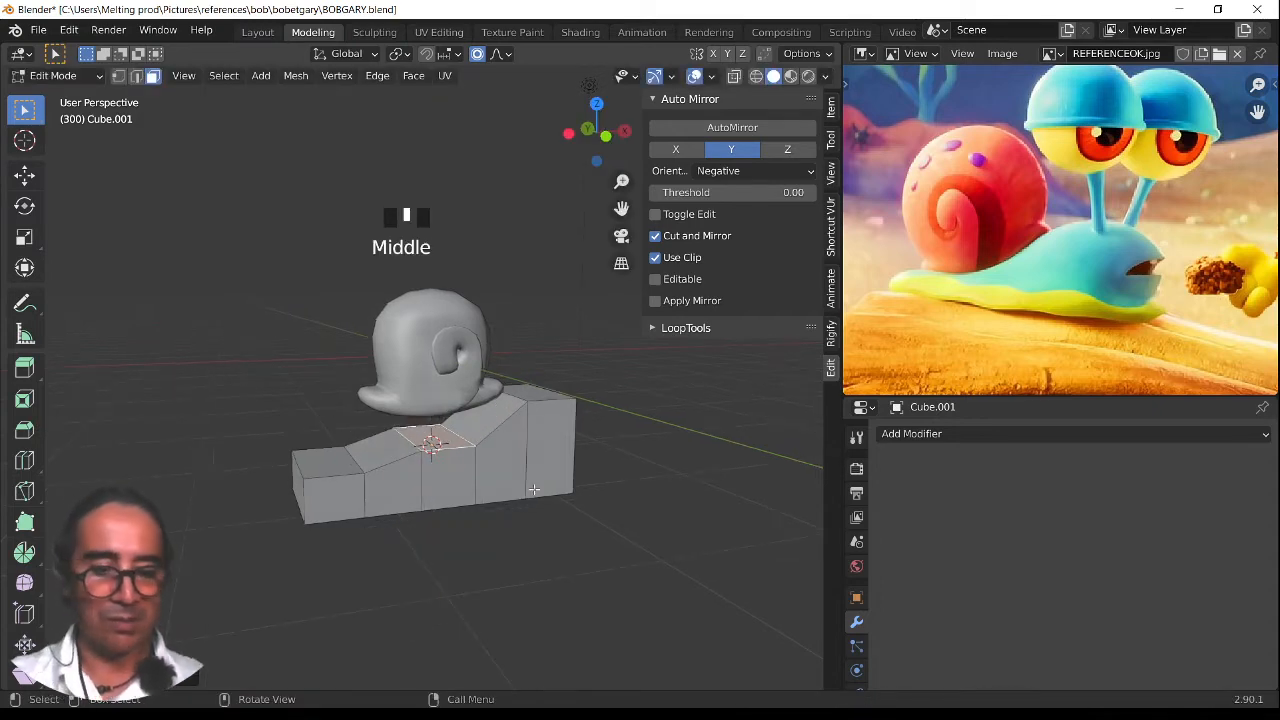
{"action": "key", "text": "KP_3"}
{"action": "key", "text": "KP_1"}
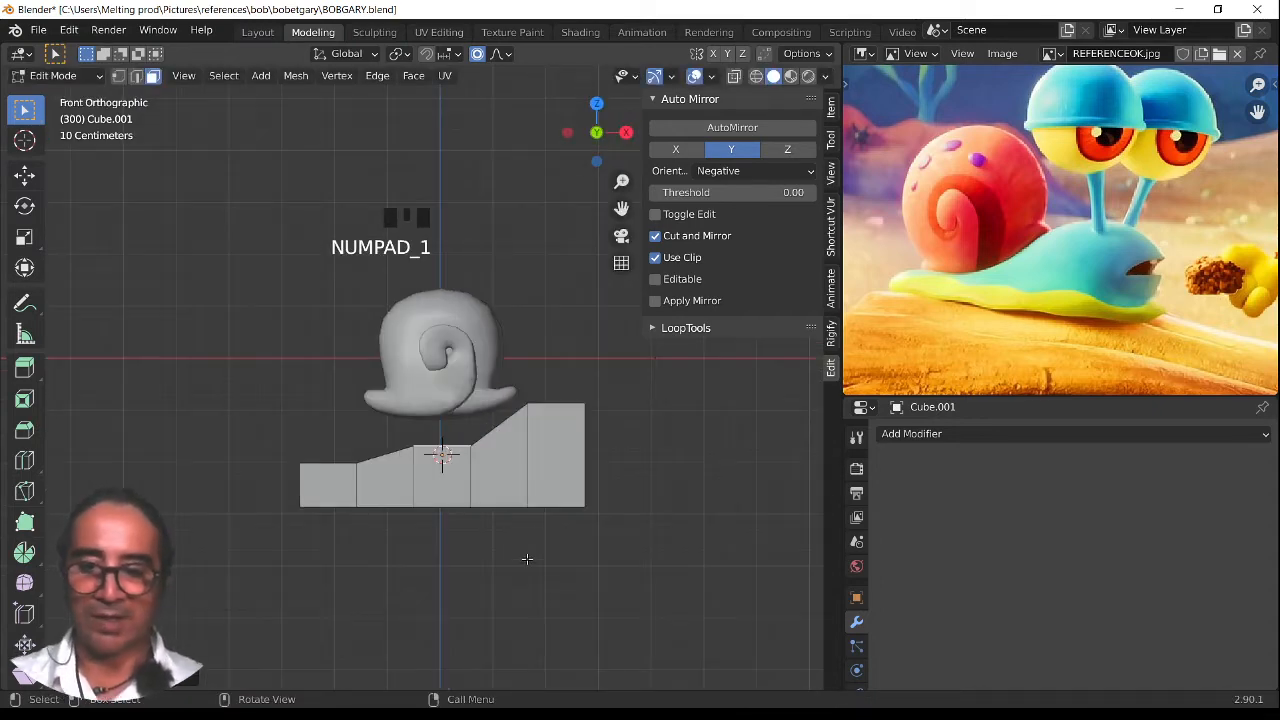
{"action": "key", "text": "r"}
{"action": "key", "text": "g"}
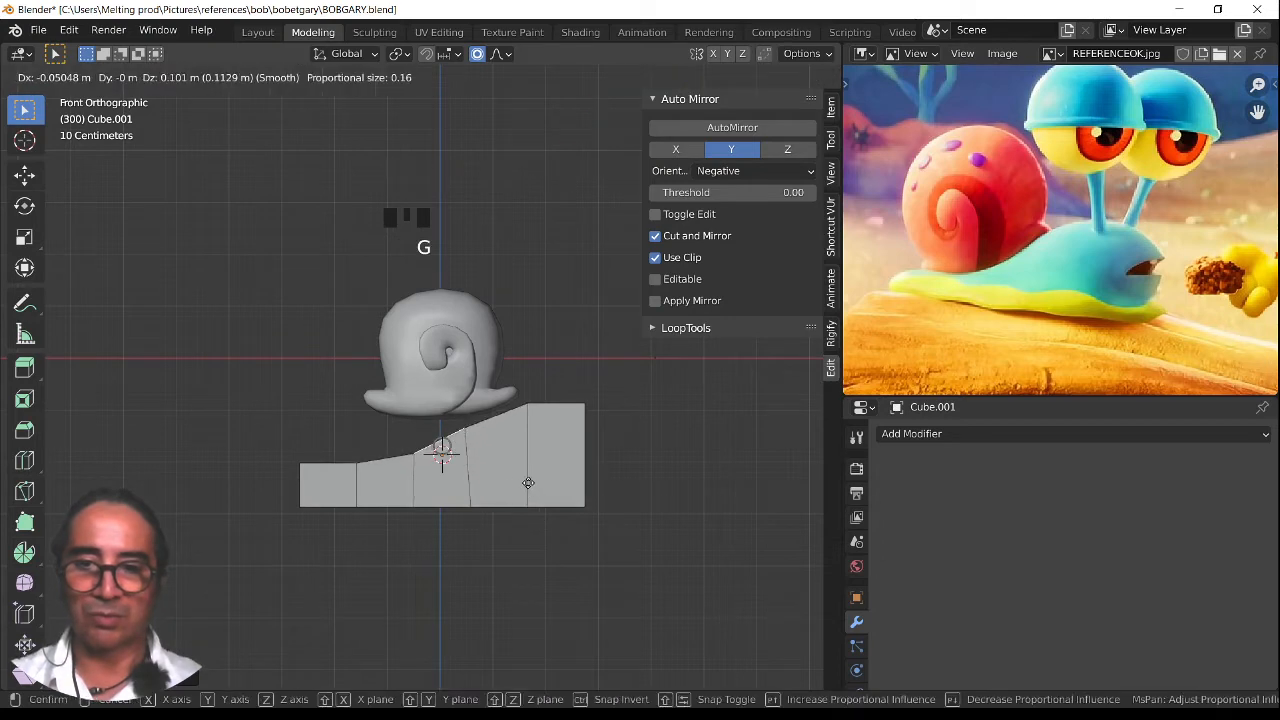
{"action": "left_click", "coordinate": [520, 470]}
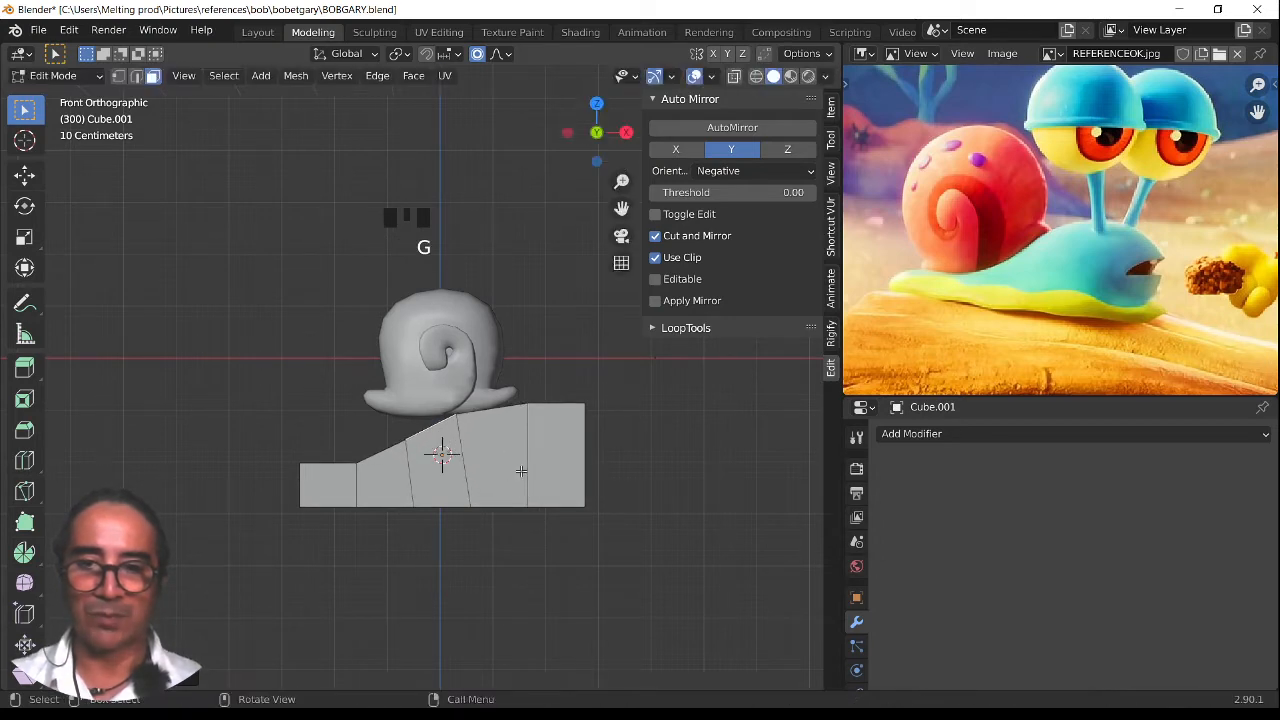
Tilt the head end's top face downward toward the front and move it slightly lower and forward in front view
{"action": "middle_click_drag", "start_coordinate": [520, 470], "coordinate": [560, 413]}
{"action": "left_click", "coordinate": [560, 413]}
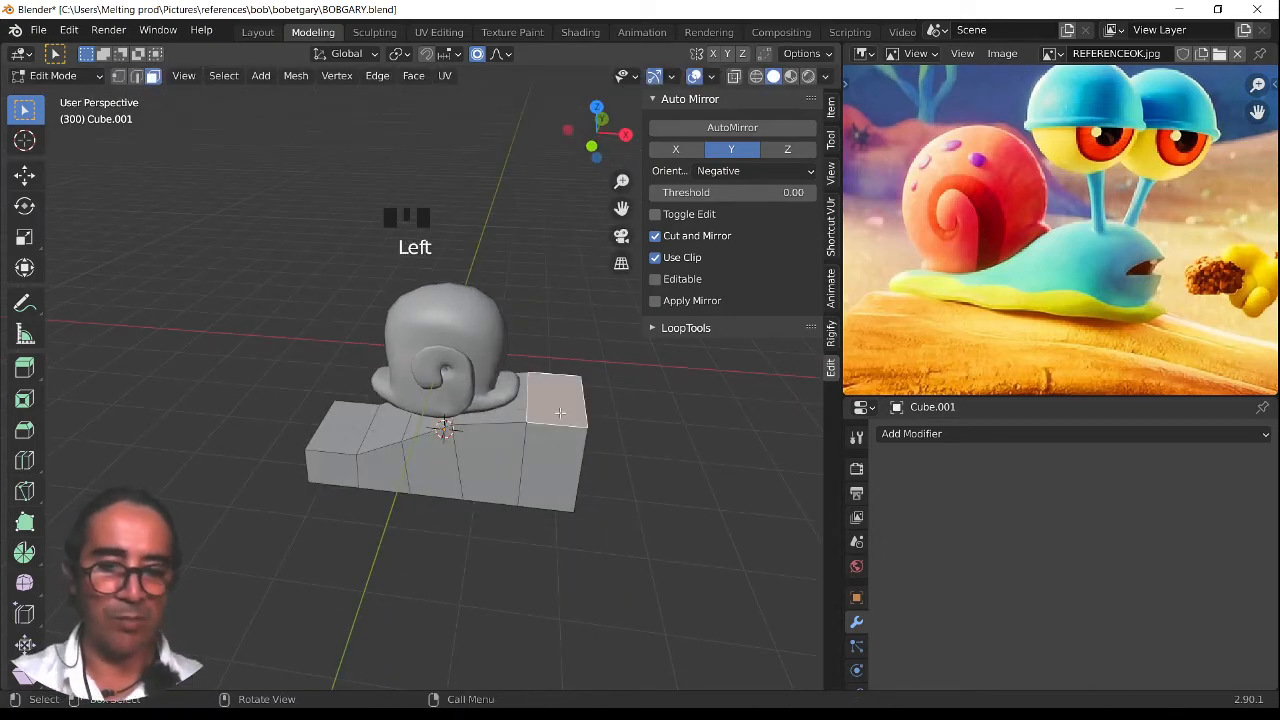
{"action": "key", "text": "KP_3"}
{"action": "key", "text": "KP_1"}
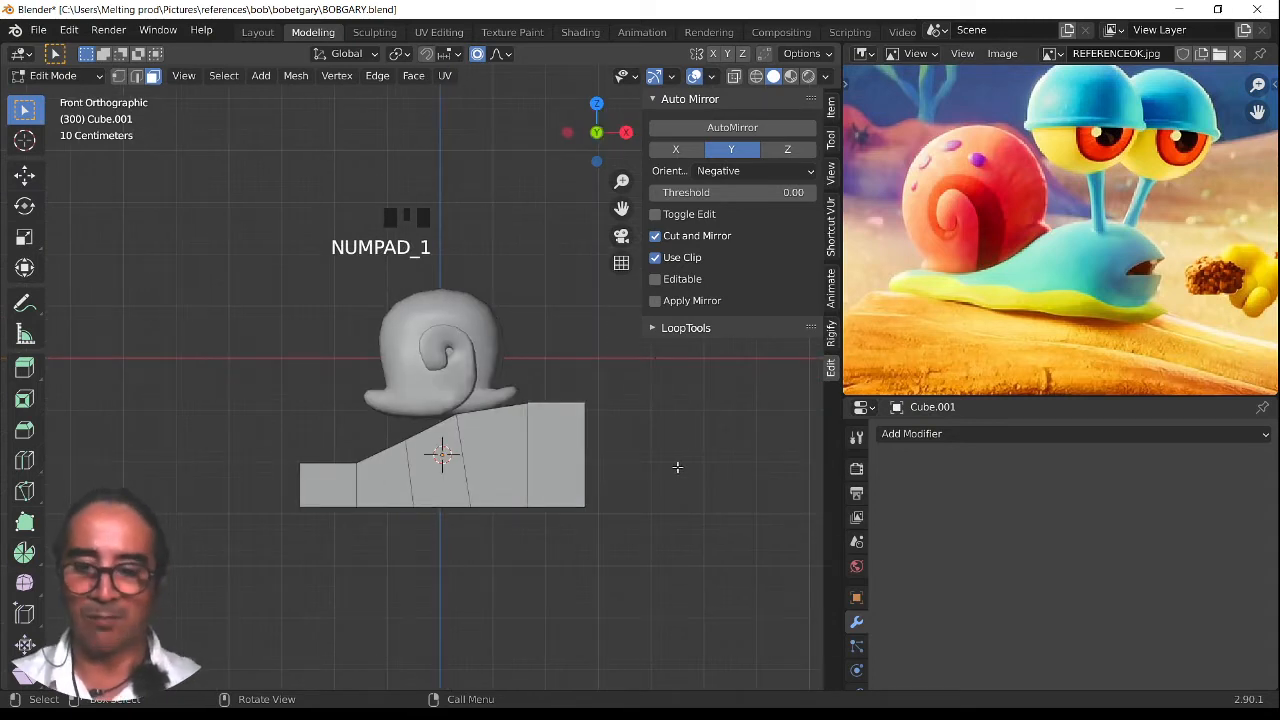
{"action": "key", "text": "r"}
{"action": "key", "text": "g"}
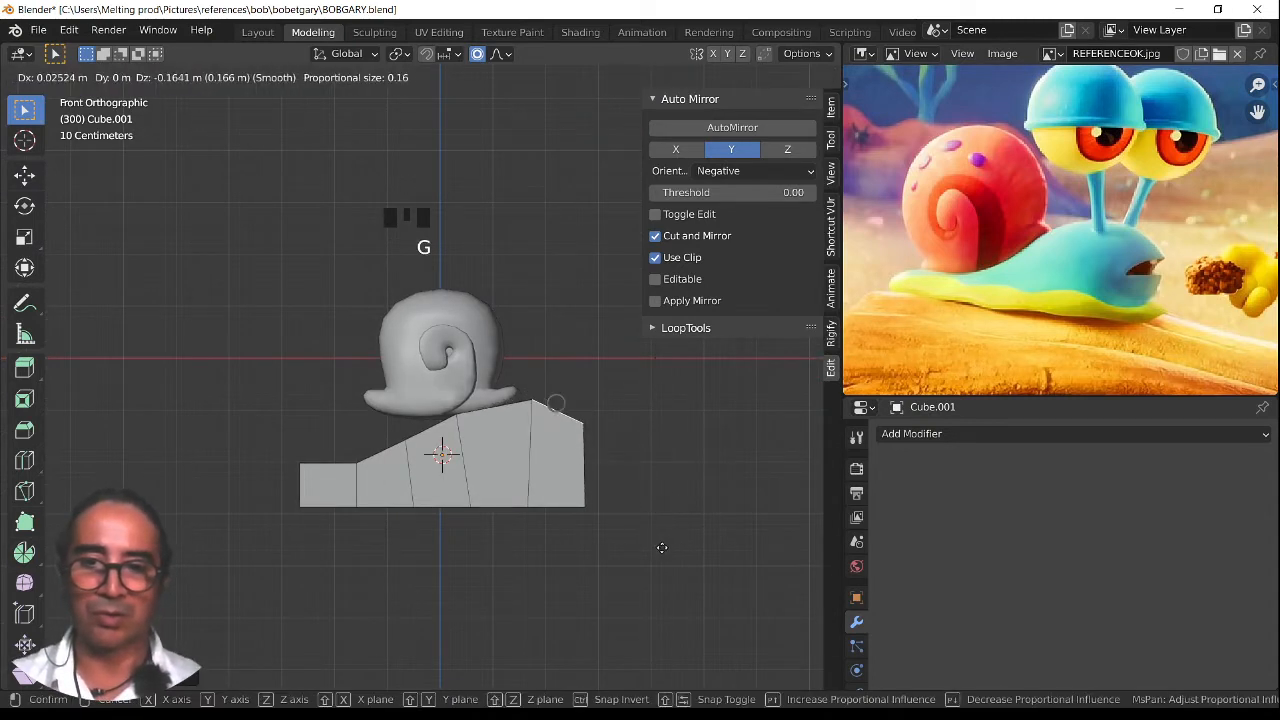
{"action": "left_click", "coordinate": [662, 556]}
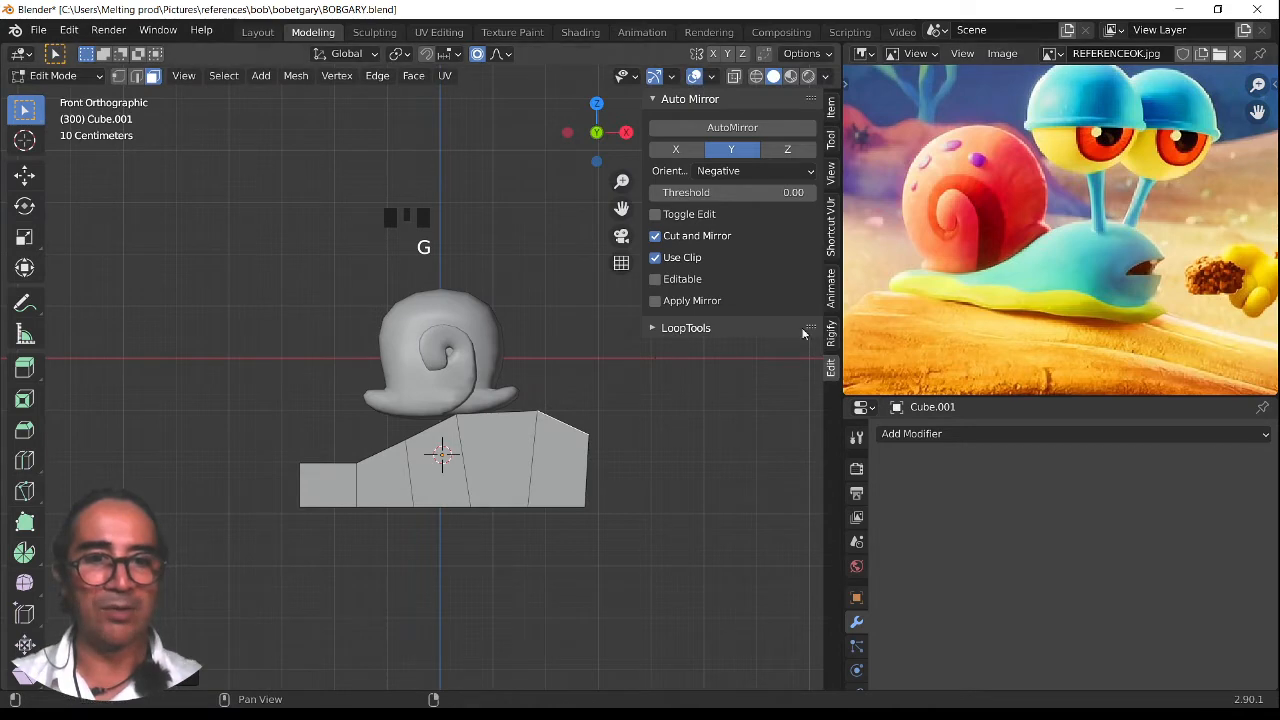
Rotate and lower the top face of the section next to the tail end to smooth the body's slope
{"action": "middle_click_drag", "start_coordinate": [591, 397], "coordinate": [606, 434]}
{"action": "left_click", "coordinate": [394, 441]}
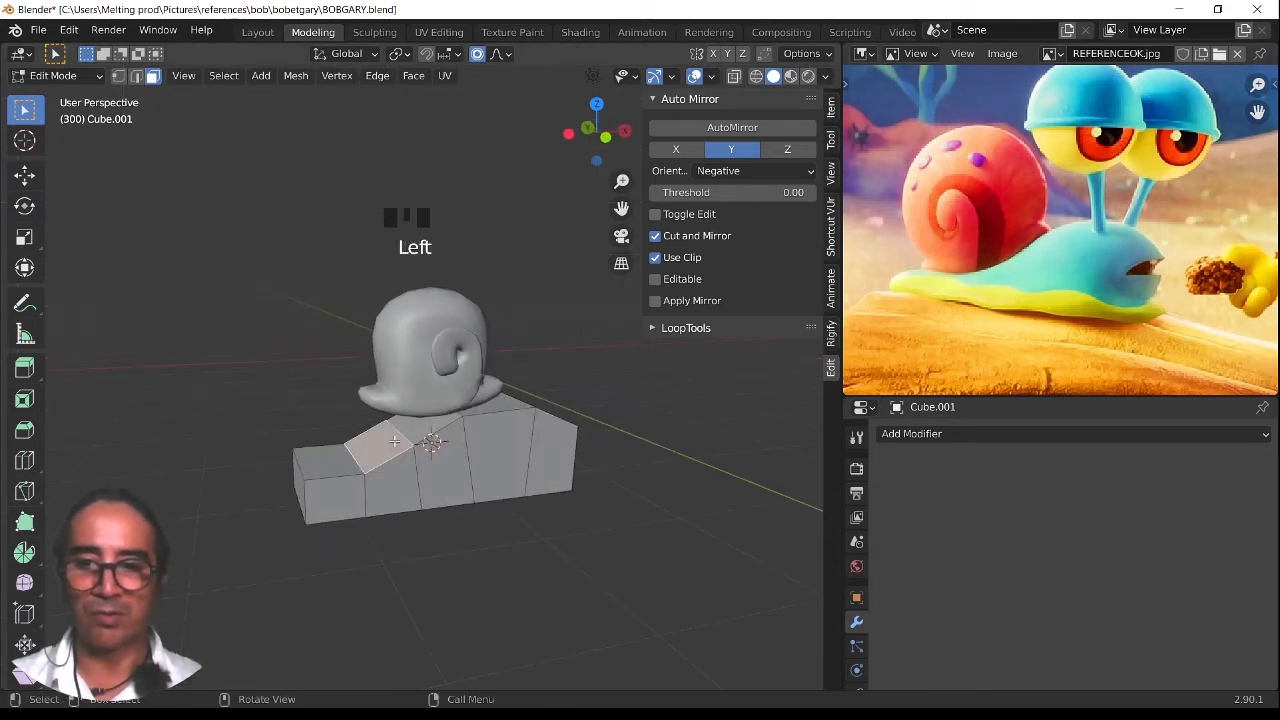
{"action": "key", "text": "KP_3"}
{"action": "key", "text": "KP_1"}
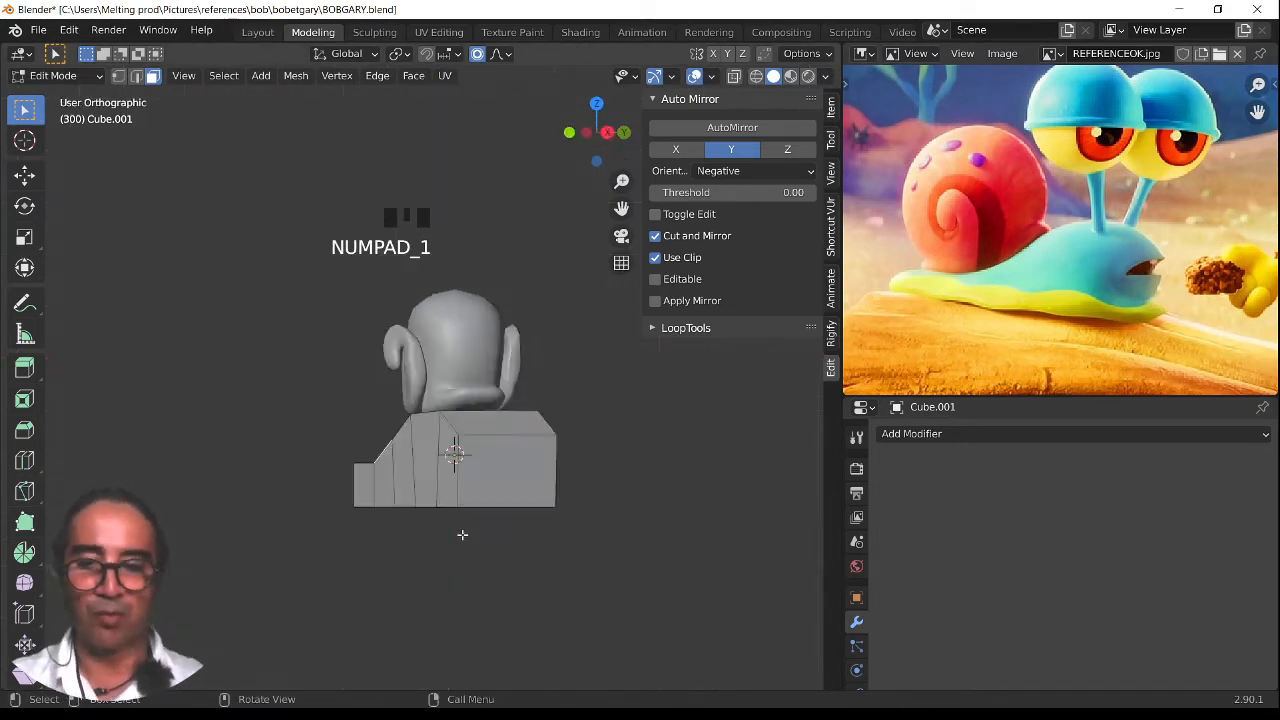
{"action": "key", "text": "r"}
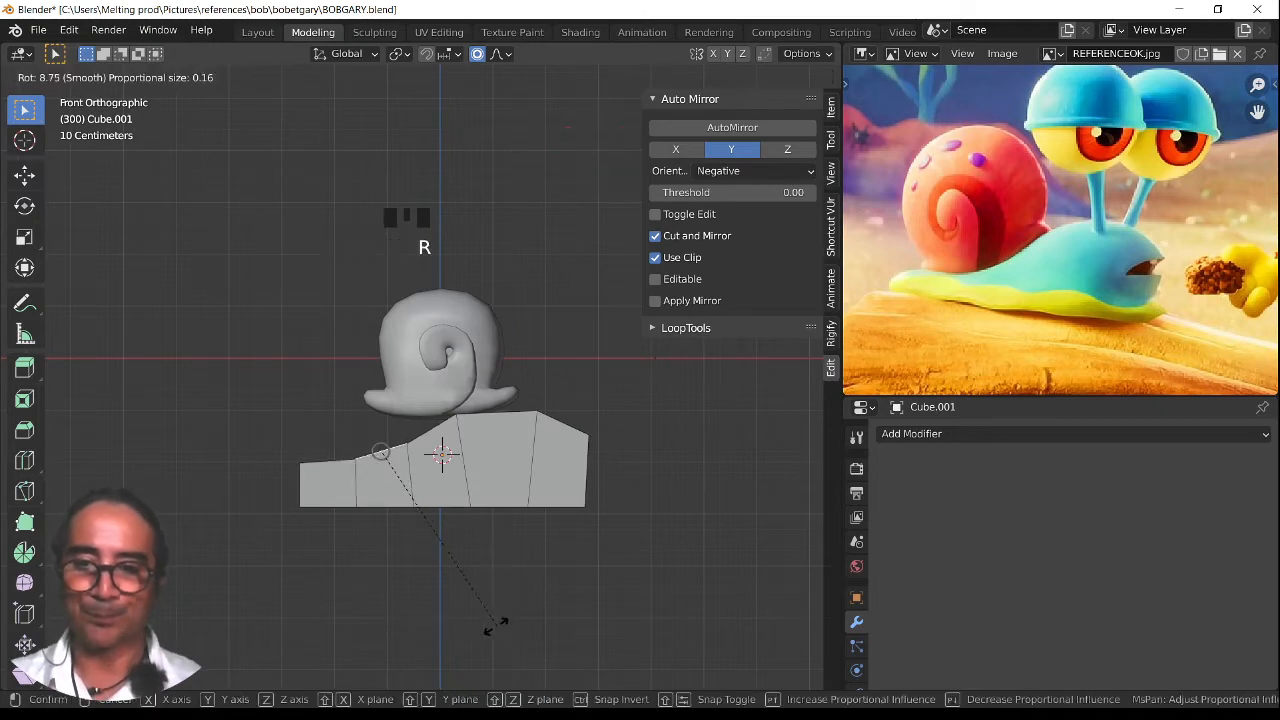
{"action": "key", "text": "Escape"}
{"action": "key", "text": "g"}
{"action": "left_click", "coordinate": [411, 578]}
Select the tail end's top face and adjust its position in front view
{"action": "middle_click_drag", "start_coordinate": [306, 516], "coordinate": [324, 526]}
{"action": "left_click", "coordinate": [331, 460]}
{"action": "key", "text": "KP_3"}
{"action": "key", "text": "KP_1"}
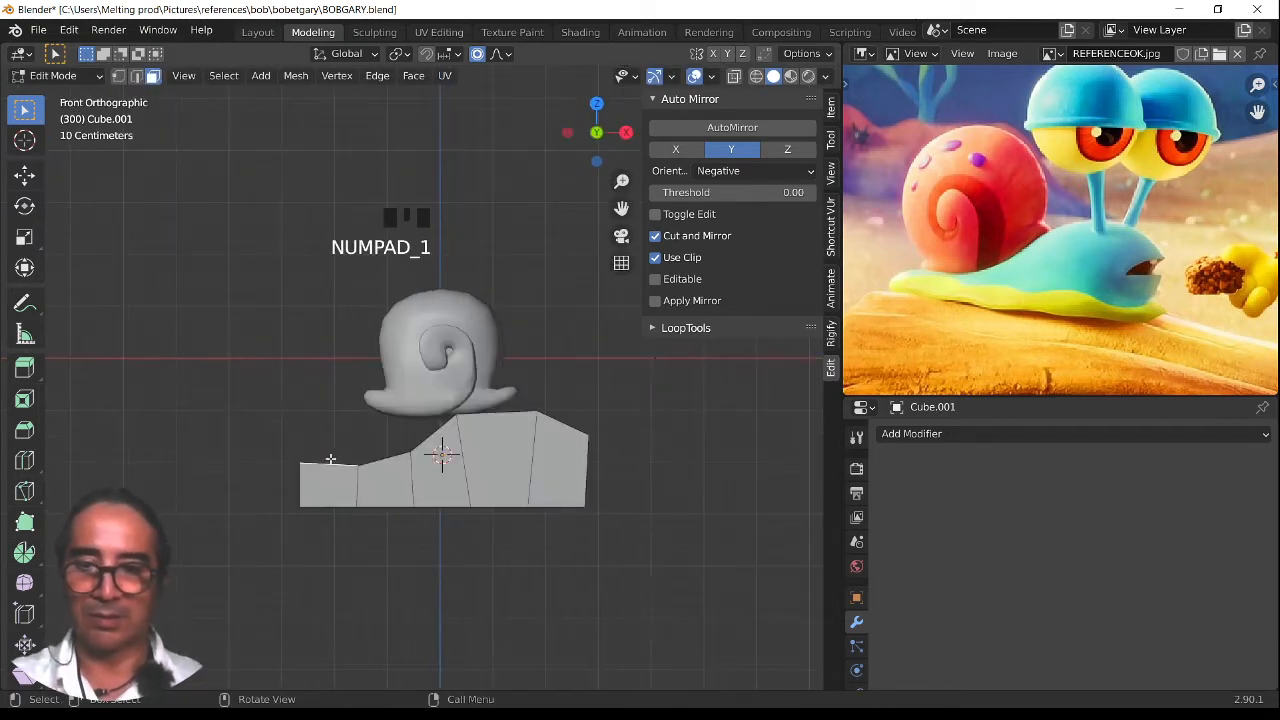
{"action": "key", "text": "g"}
{"action": "middle_click_drag", "start_coordinate": [443, 451], "coordinate": [457, 479]}
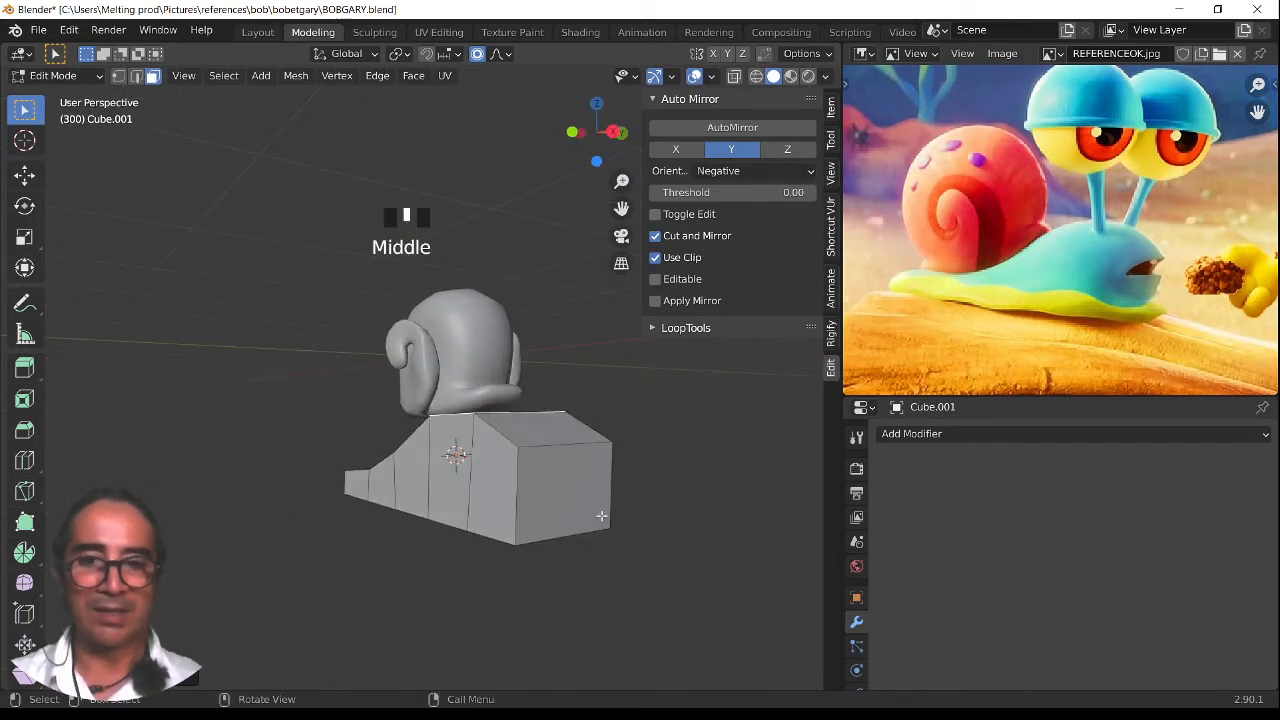
{"action": "left_click", "coordinate": [571, 488]}
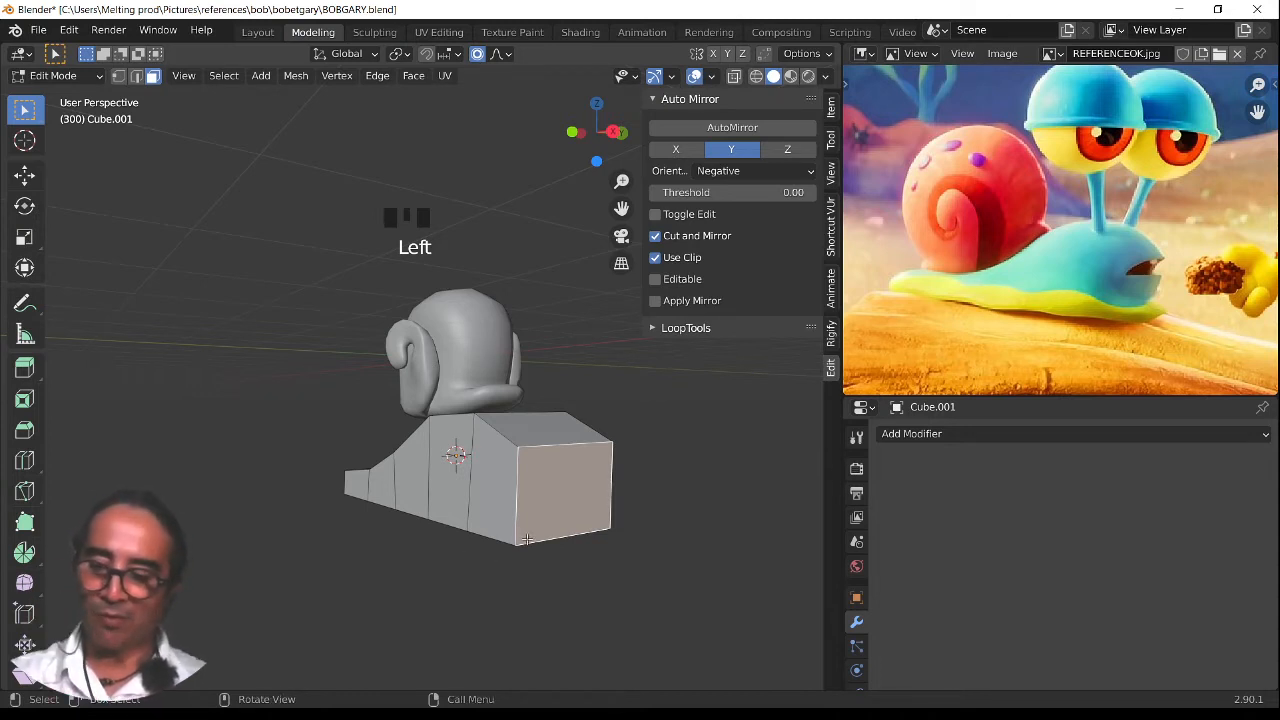
{"action": "key", "text": "ctrl+r"}
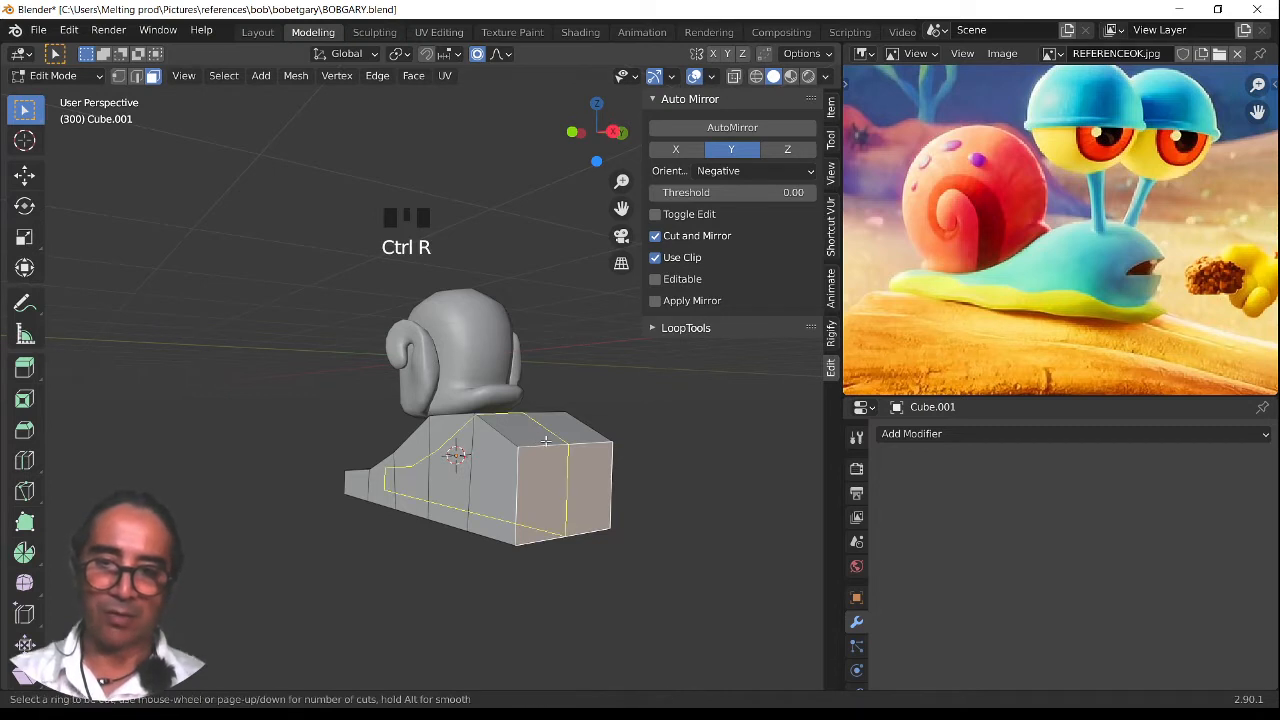
{"action": "right_click", "coordinate": [545, 441]}
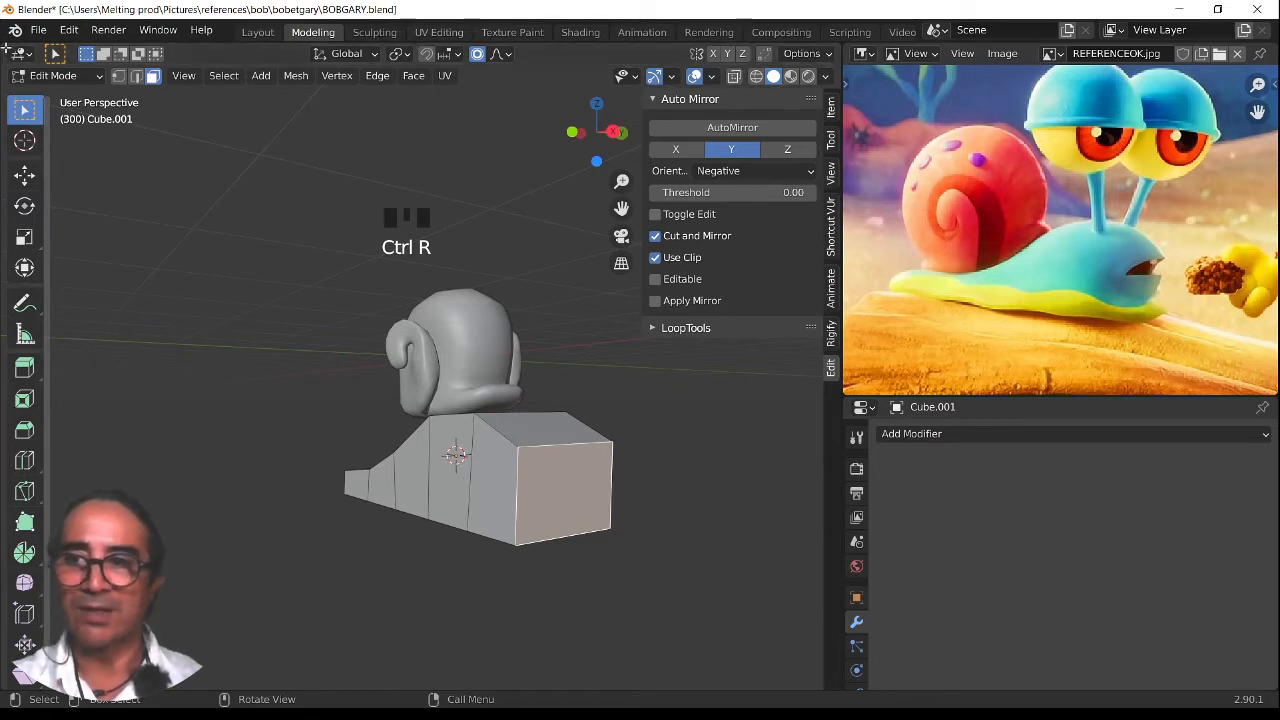
Split the 3D viewport into two areas and show the Preferences editor in the new one
{"action": "left_click_drag", "start_coordinate": [8, 46], "coordinate": [330, 140]}
{"action": "left_click", "coordinate": [67, 31]}
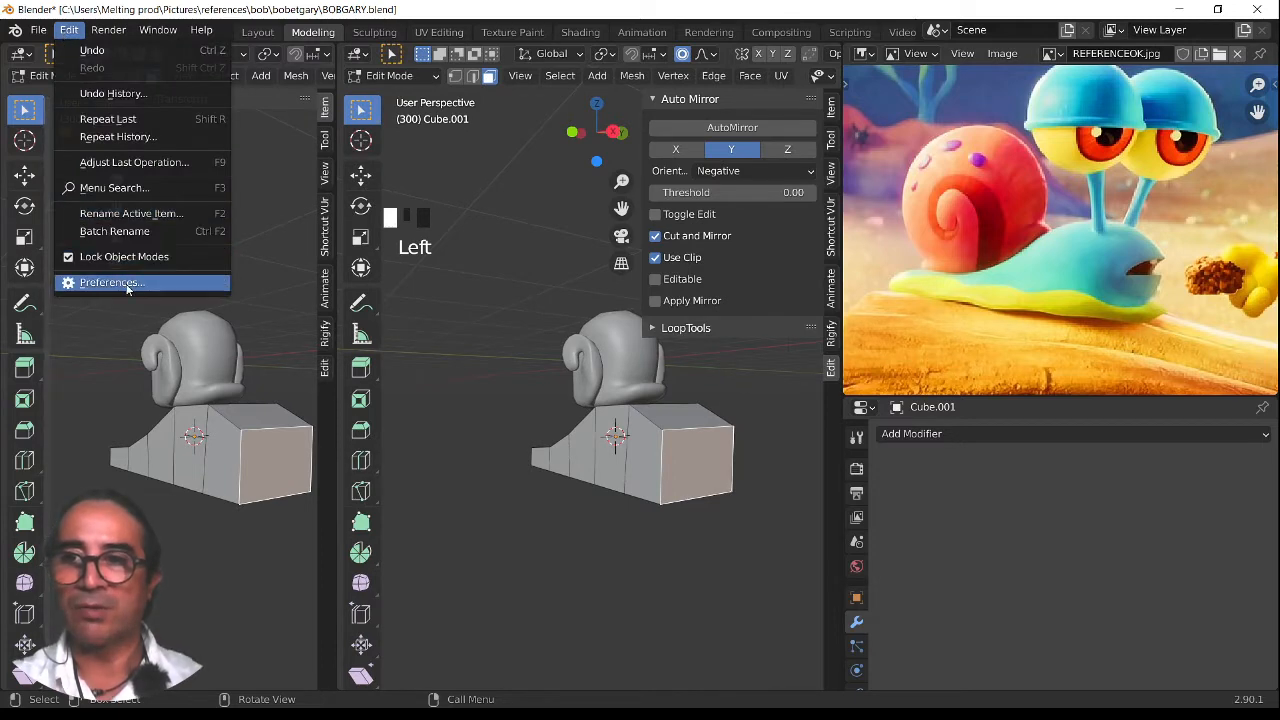
{"action": "left_click", "coordinate": [20, 53]}
{"action": "left_click", "coordinate": [20, 53]}
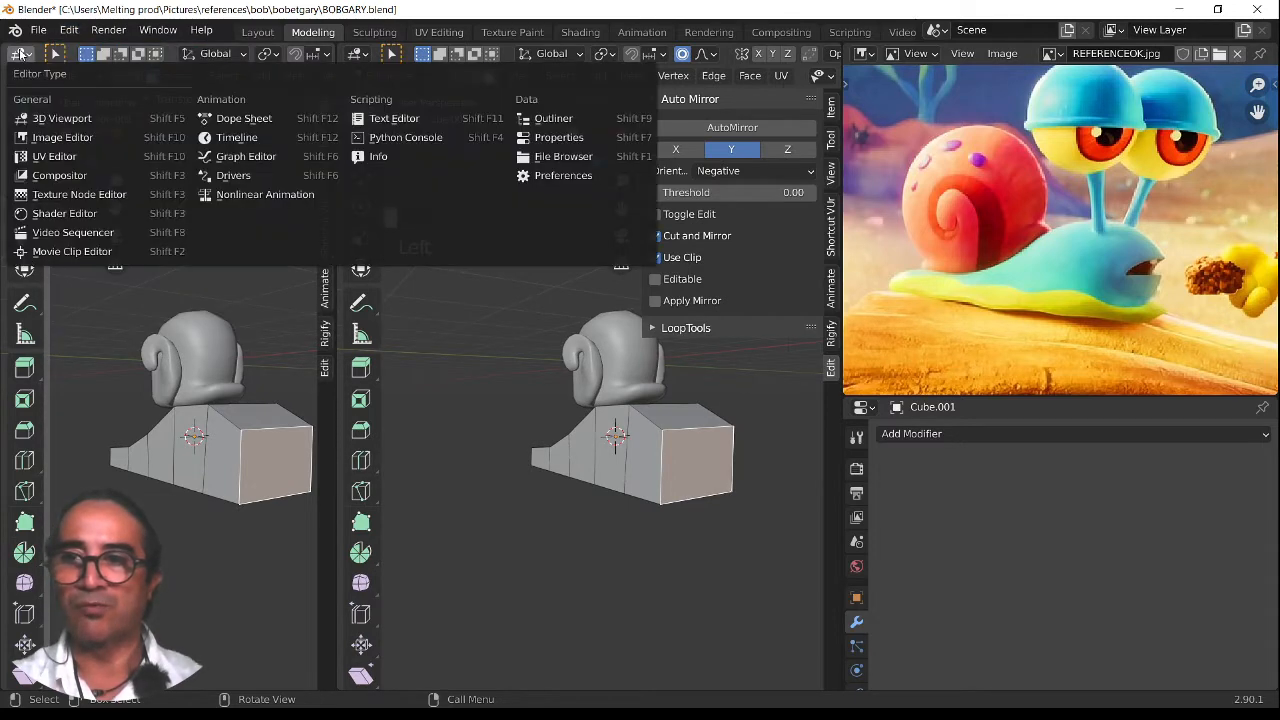
{"action": "left_click", "coordinate": [541, 176]}
Widen the Preferences area and search the add-ons for "mir" to check that Auto Mirror is enabled
{"action": "left_click", "coordinate": [38, 227]}
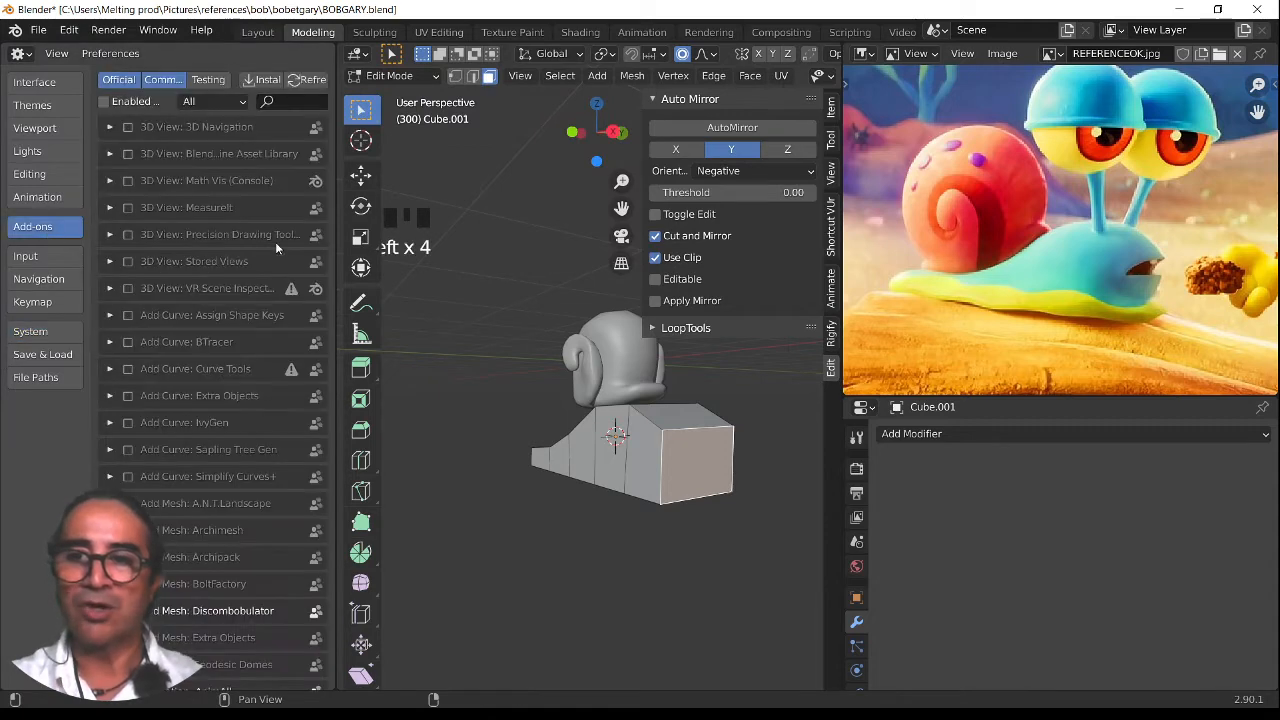
{"action": "left_click_drag", "start_coordinate": [337, 209], "coordinate": [417, 205]}
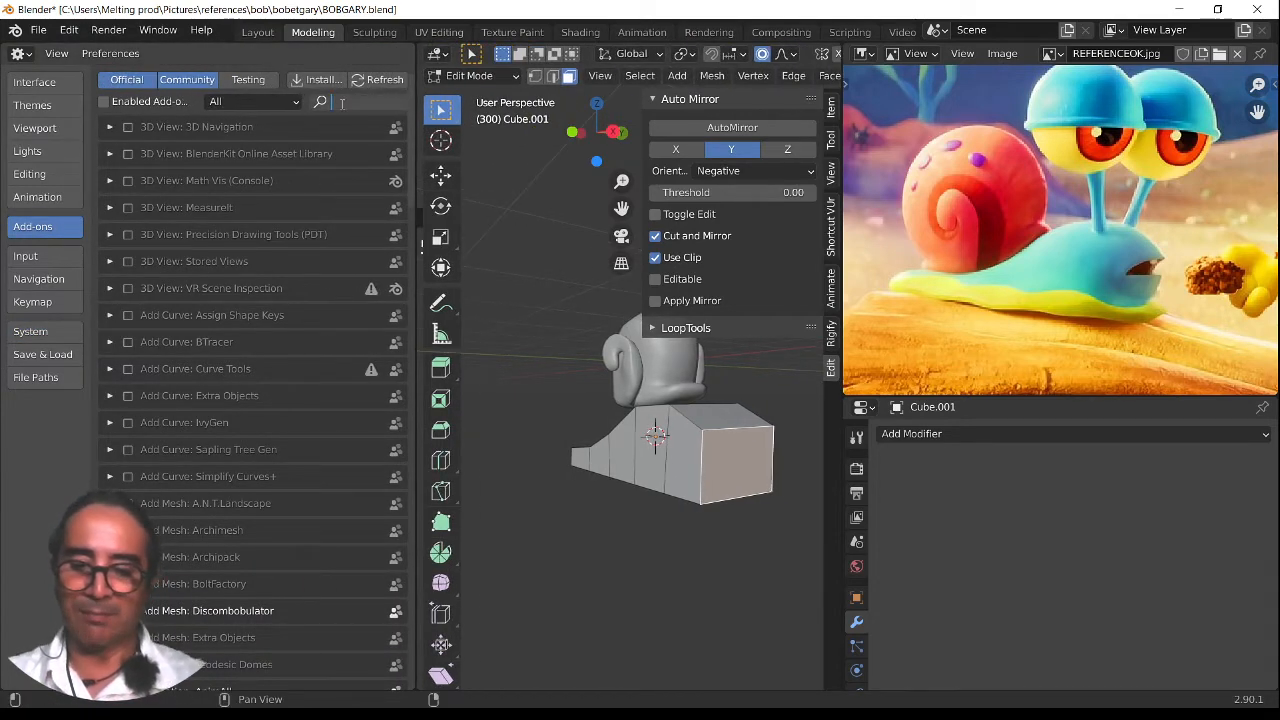
{"action": "type", "text": "mir"}
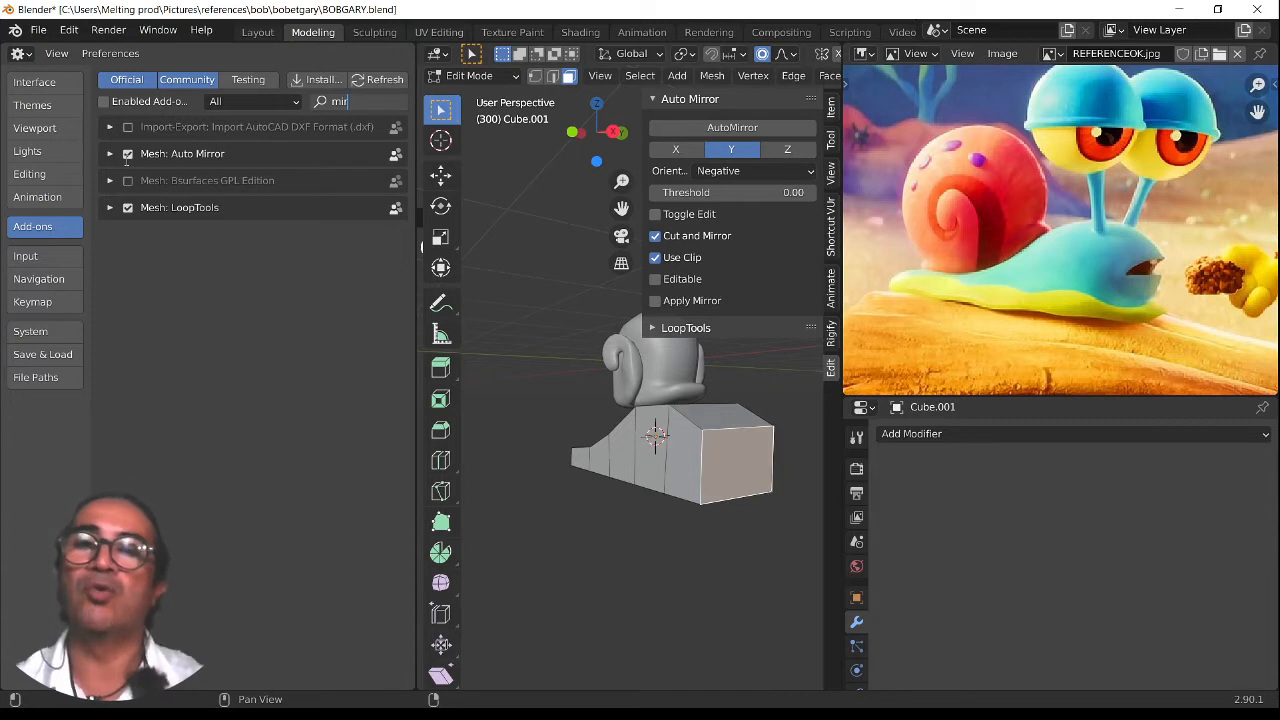
{"action": "key", "text": "Return"}
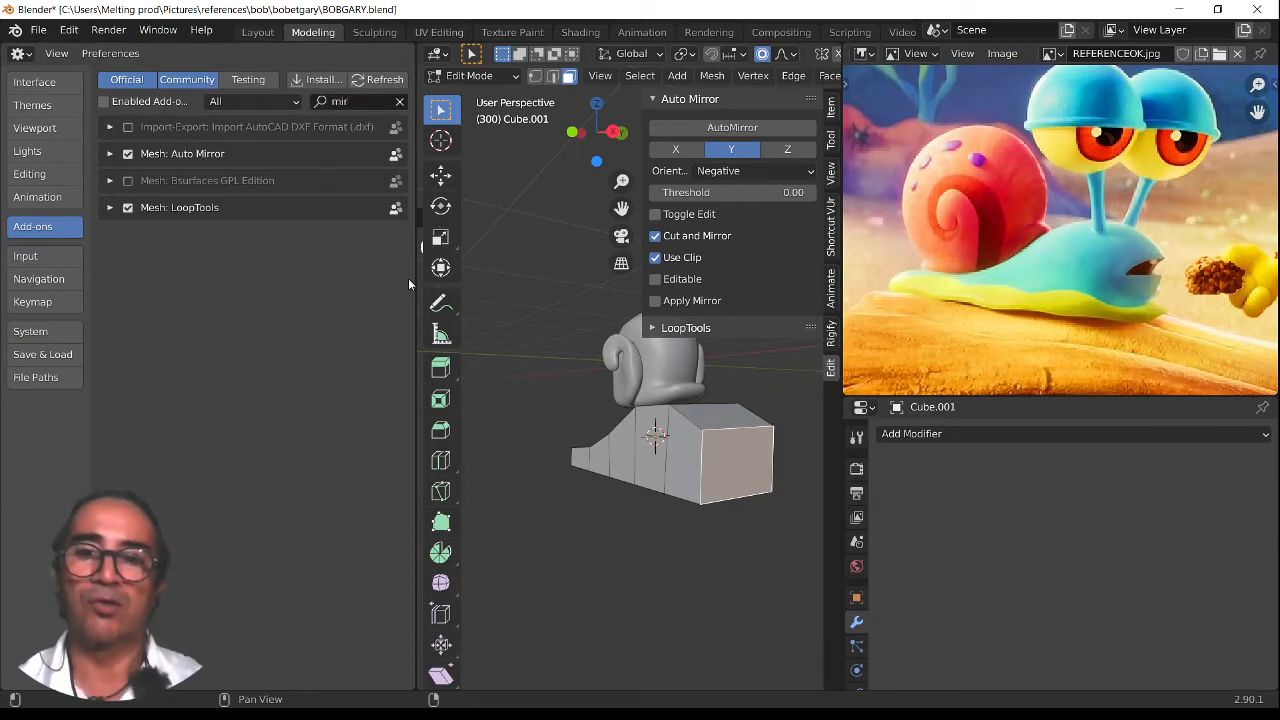
Join the areas so the 3D viewport replaces the Preferences editor
{"action": "right_click", "coordinate": [411, 272]}
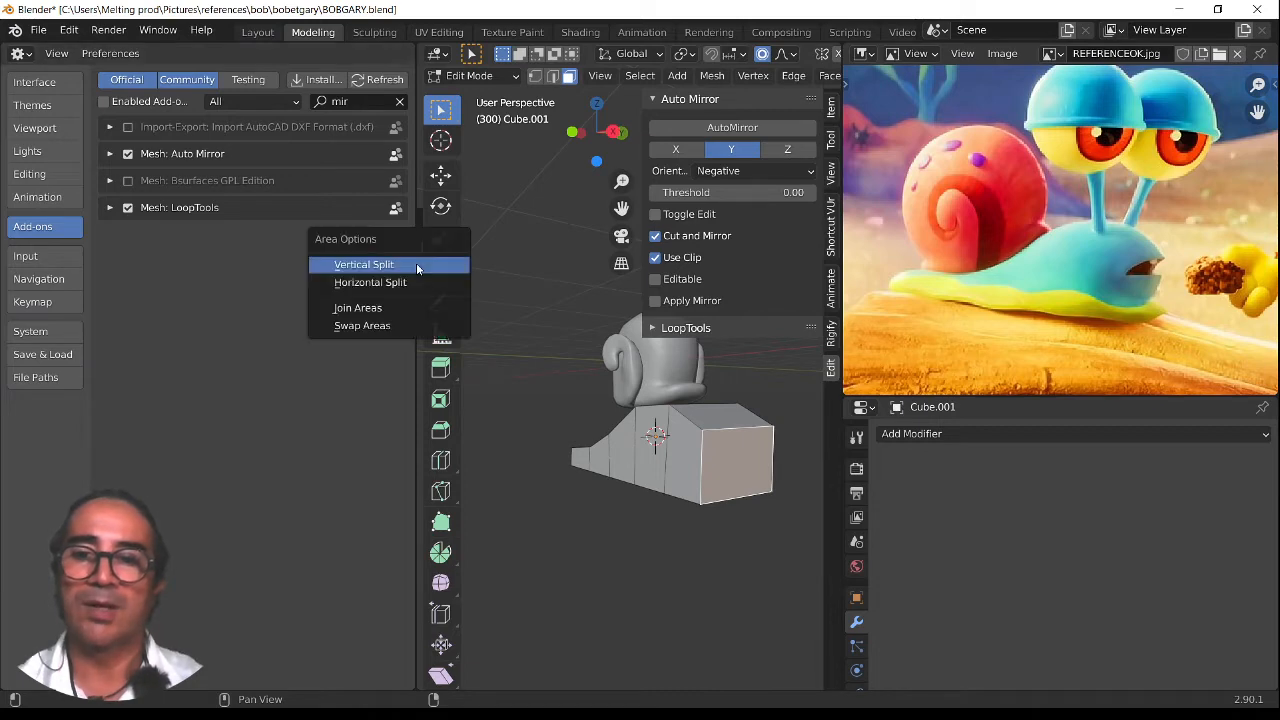
{"action": "left_click", "coordinate": [358, 307]}
{"action": "left_click", "coordinate": [289, 309]}
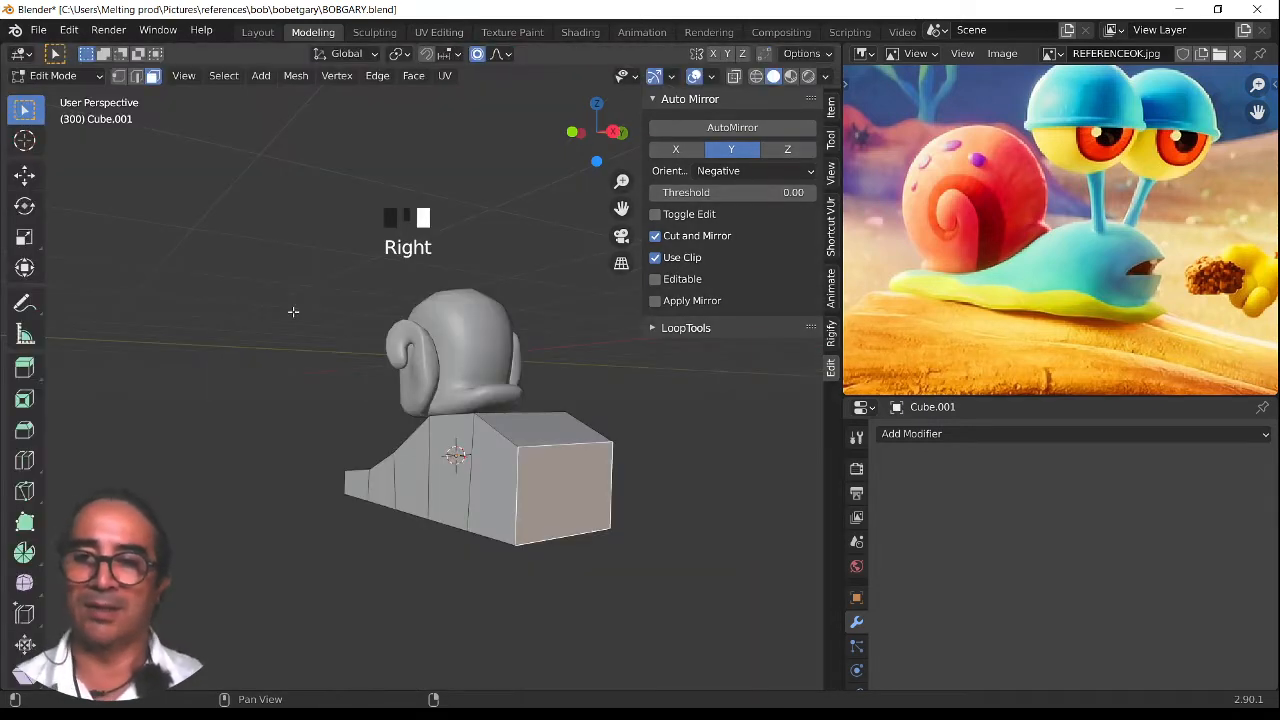
Apply AutoMirror to the body block across the Y axis with negative orientation, using Cut and Mirror with clipping
{"action": "scroll", "coordinate": [384, 446], "scroll_direction": "down", "scroll_amount": 2}
{"action": "middle_click_drag", "start_coordinate": [384, 446], "coordinate": [564, 288]}
{"action": "scroll", "coordinate": [470, 430], "scroll_direction": "up", "scroll_amount": 2}
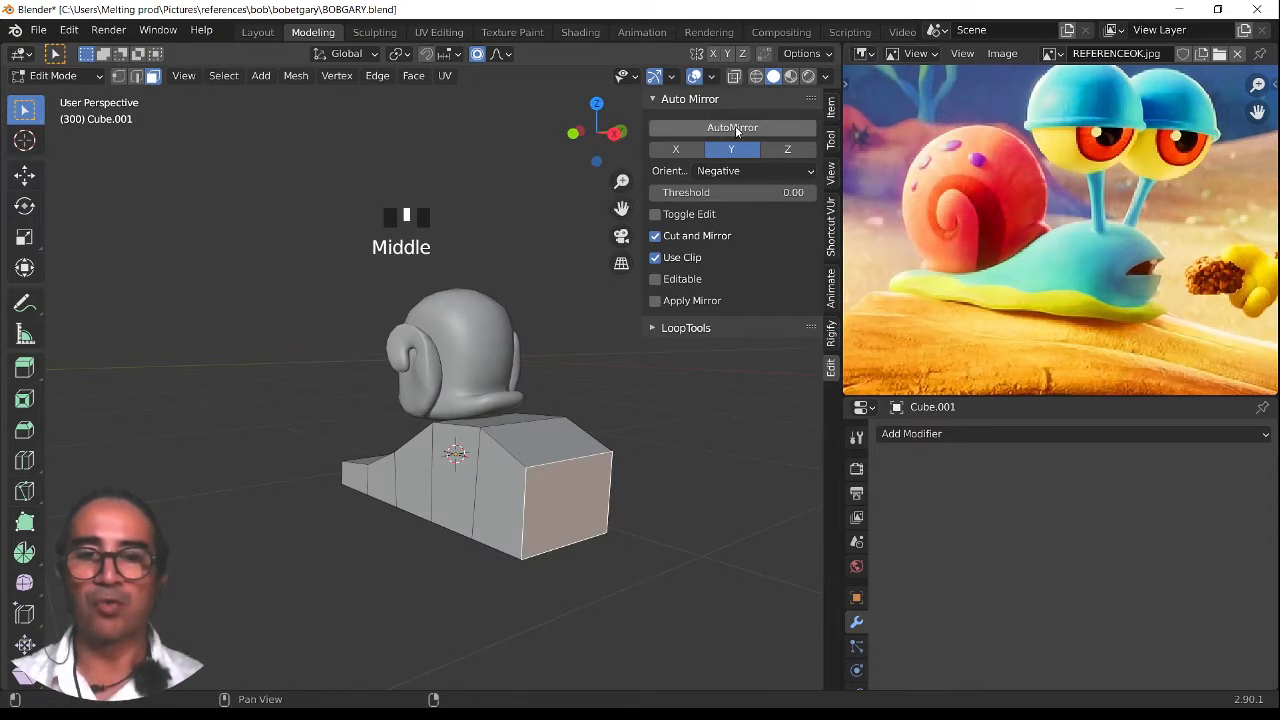
{"action": "middle_click_drag", "start_coordinate": [631, 463], "coordinate": [585, 470]}
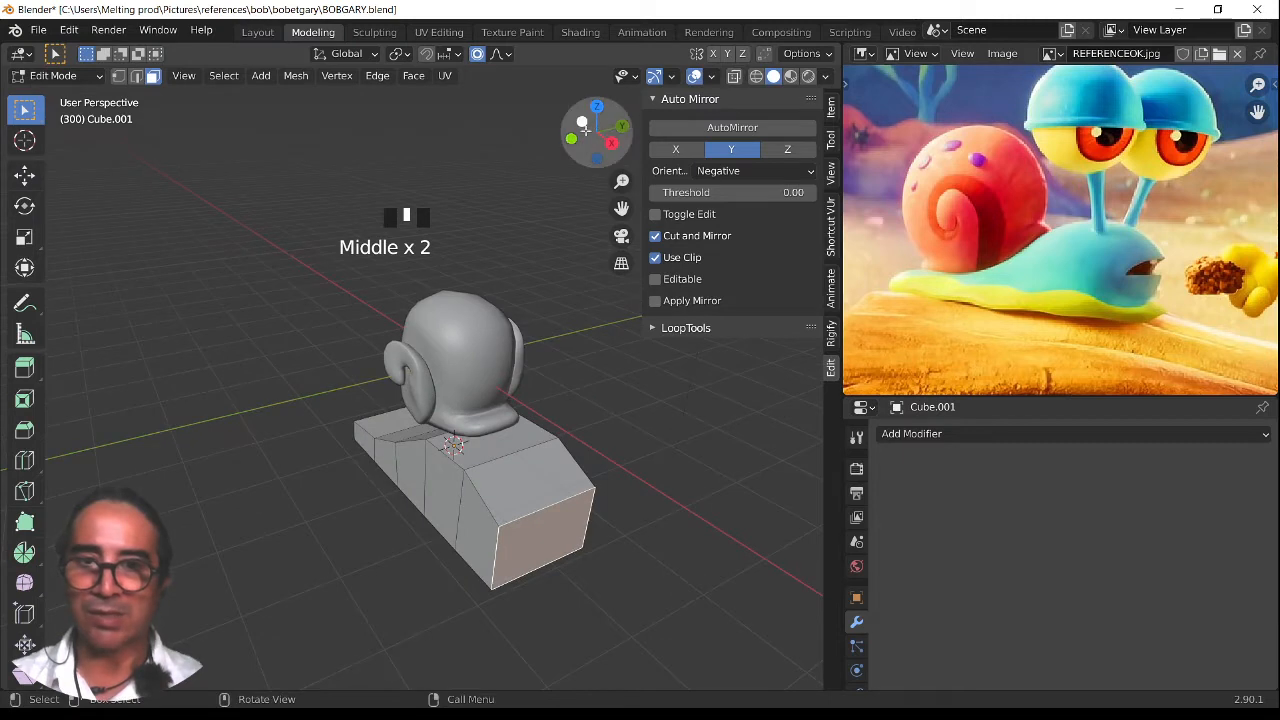
{"action": "middle_click_drag", "start_coordinate": [444, 521], "coordinate": [438, 551]}
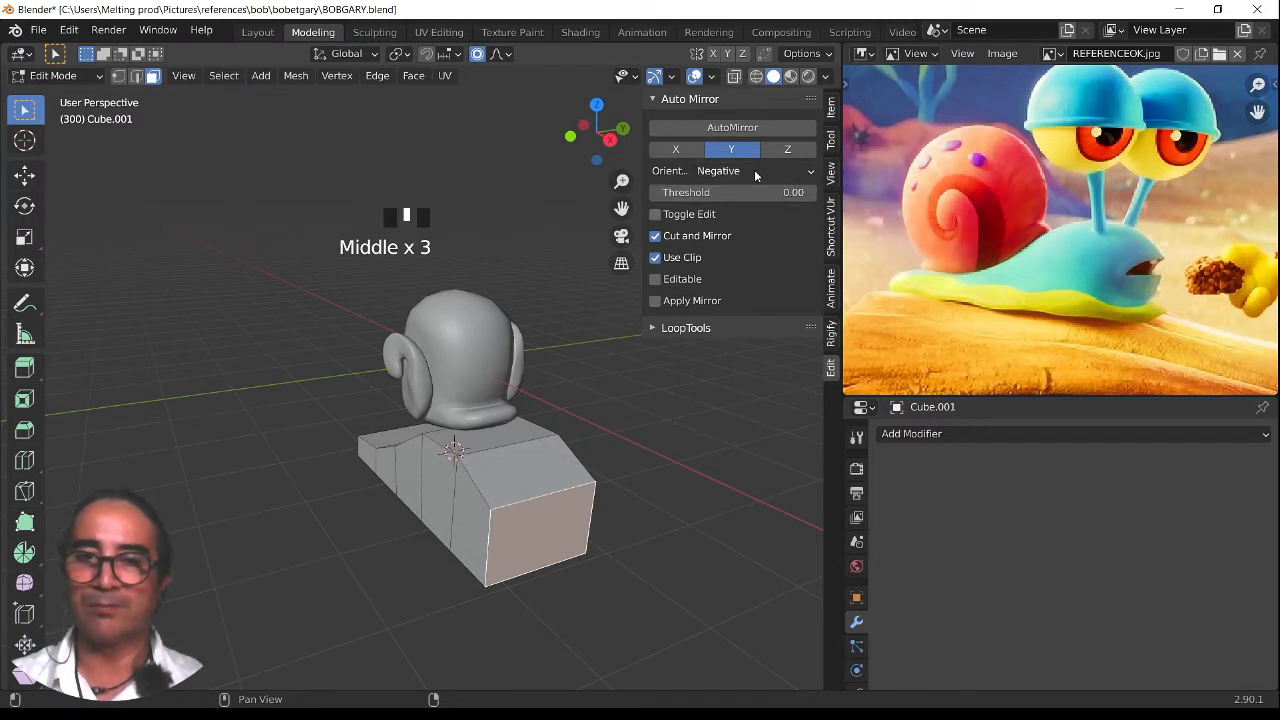
{"action": "left_click", "coordinate": [729, 131]}
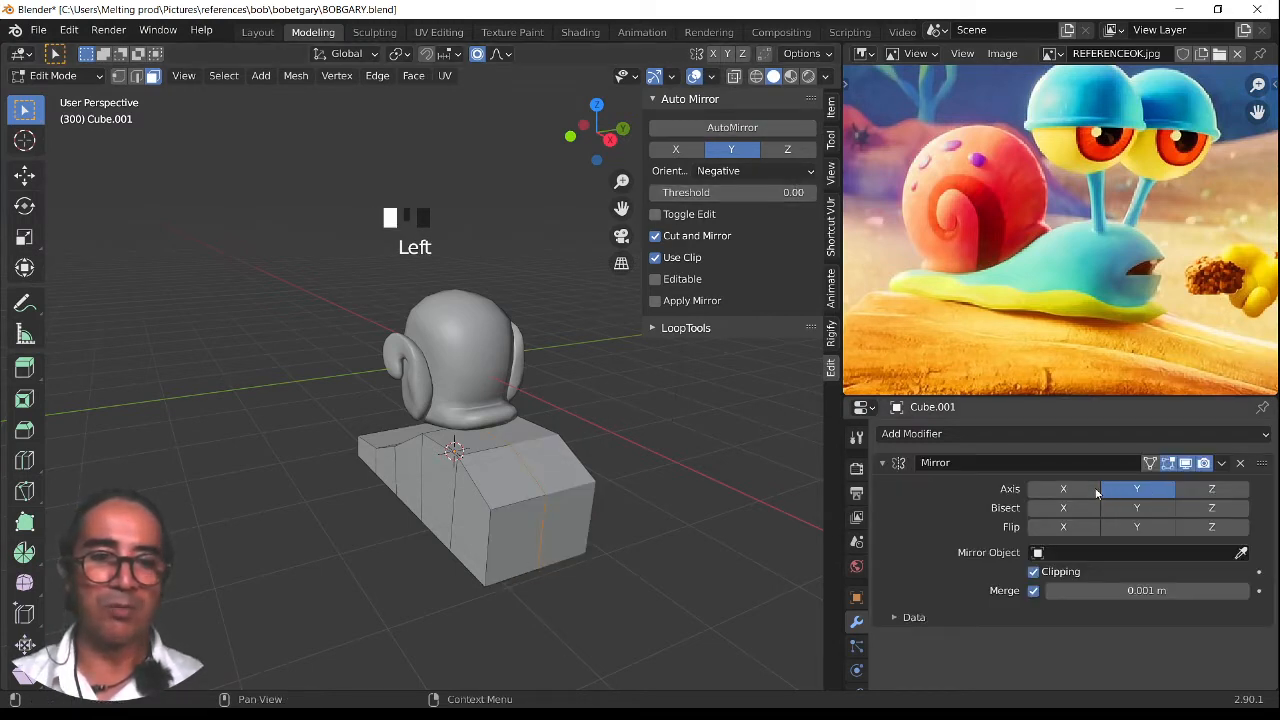
Try to add a horizontal loop cut around the side and front faces of the body block
{"action": "left_click", "coordinate": [536, 519]}
{"action": "middle_click_drag", "start_coordinate": [536, 519], "coordinate": [483, 457]}
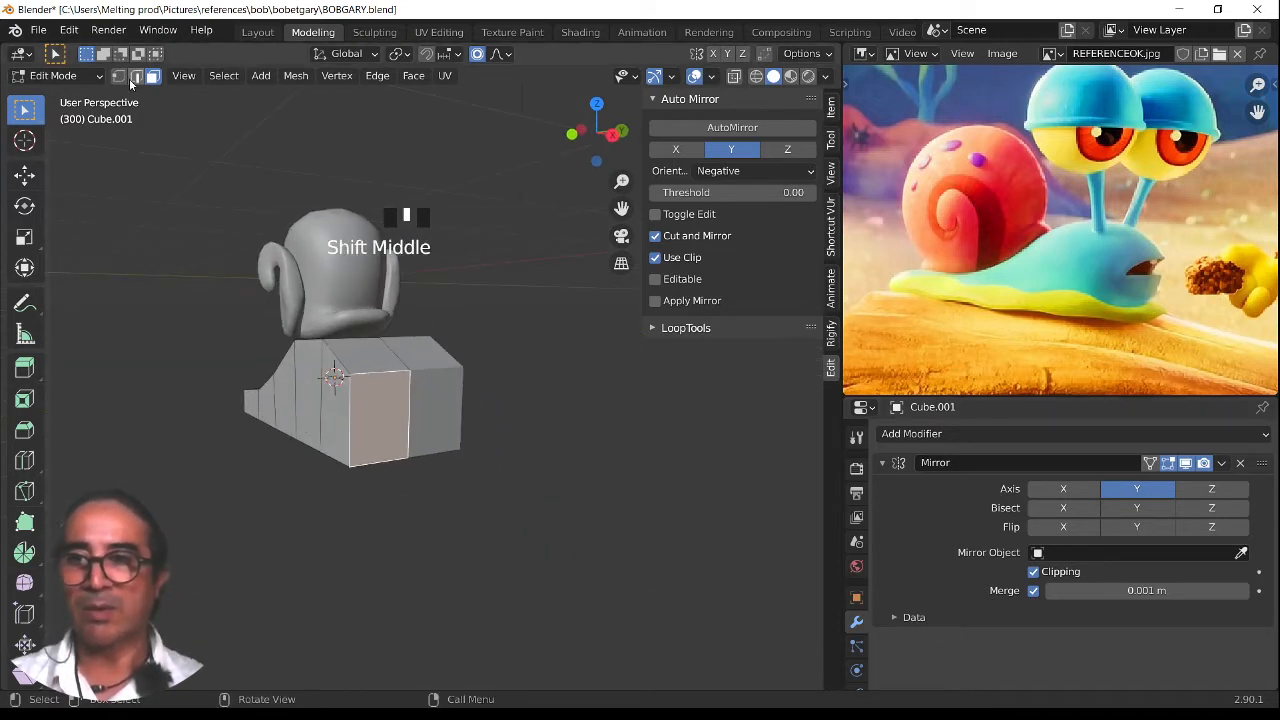
{"action": "mouse_move", "coordinate": [470, 527]}
{"action": "middle_mouse_down"}
{"action": "mouse_move", "coordinate": [406, 517]}
{"action": "mouse_move", "coordinate": [478, 516]}
{"action": "middle_mouse_up"}
{"action": "scroll", "coordinate": [406, 517], "scroll_direction": "up", "scroll_amount": 4}
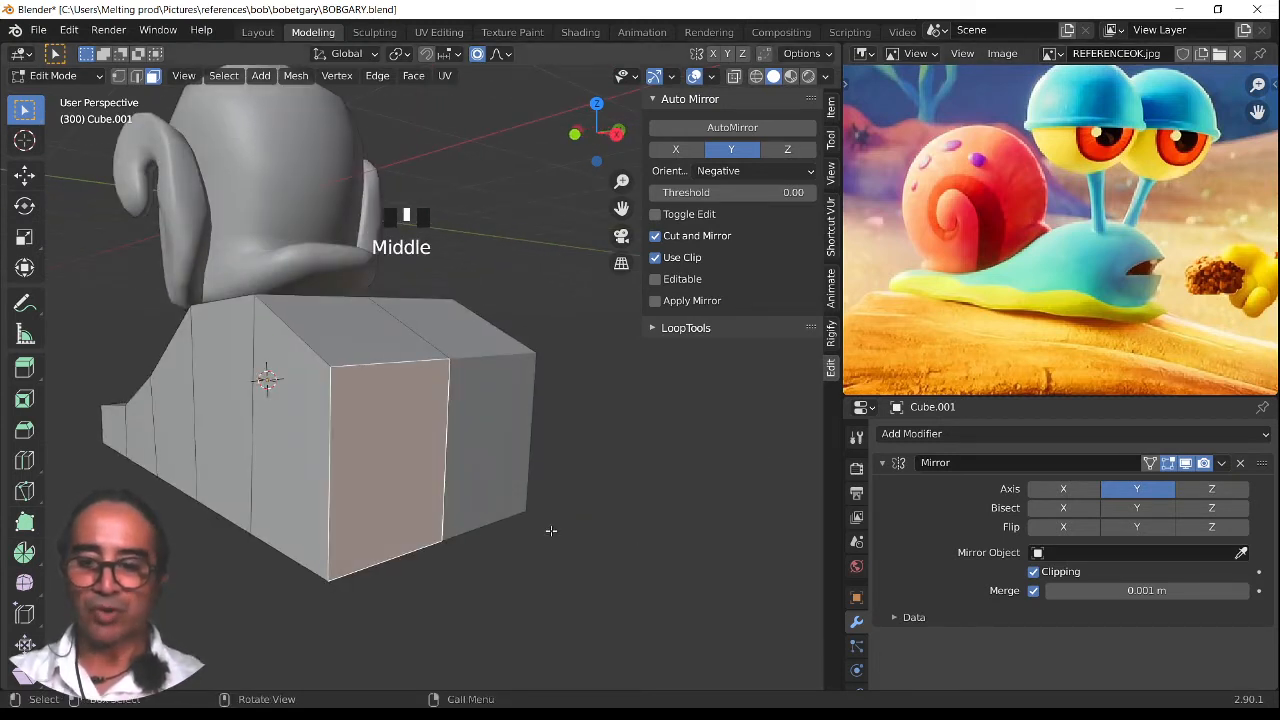
{"action": "middle_click_drag", "start_coordinate": [300, 543], "coordinate": [318, 542]}
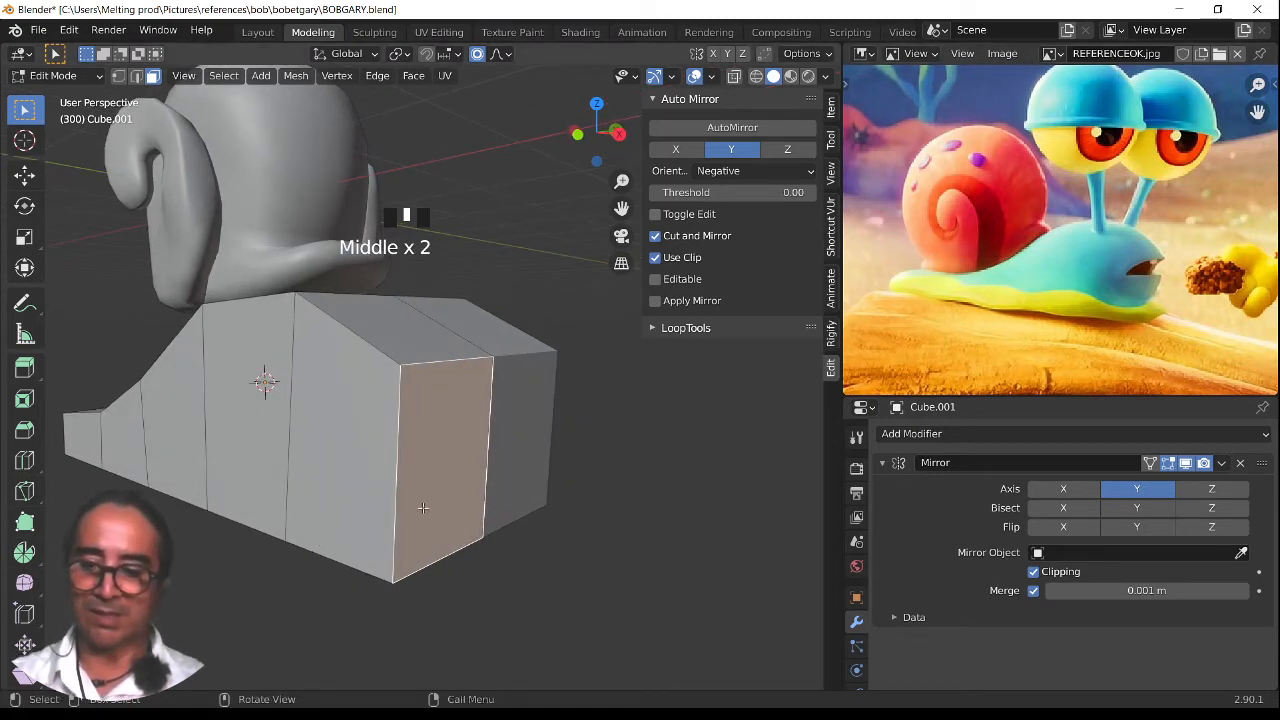
{"action": "key", "text": "ctrl+r"}
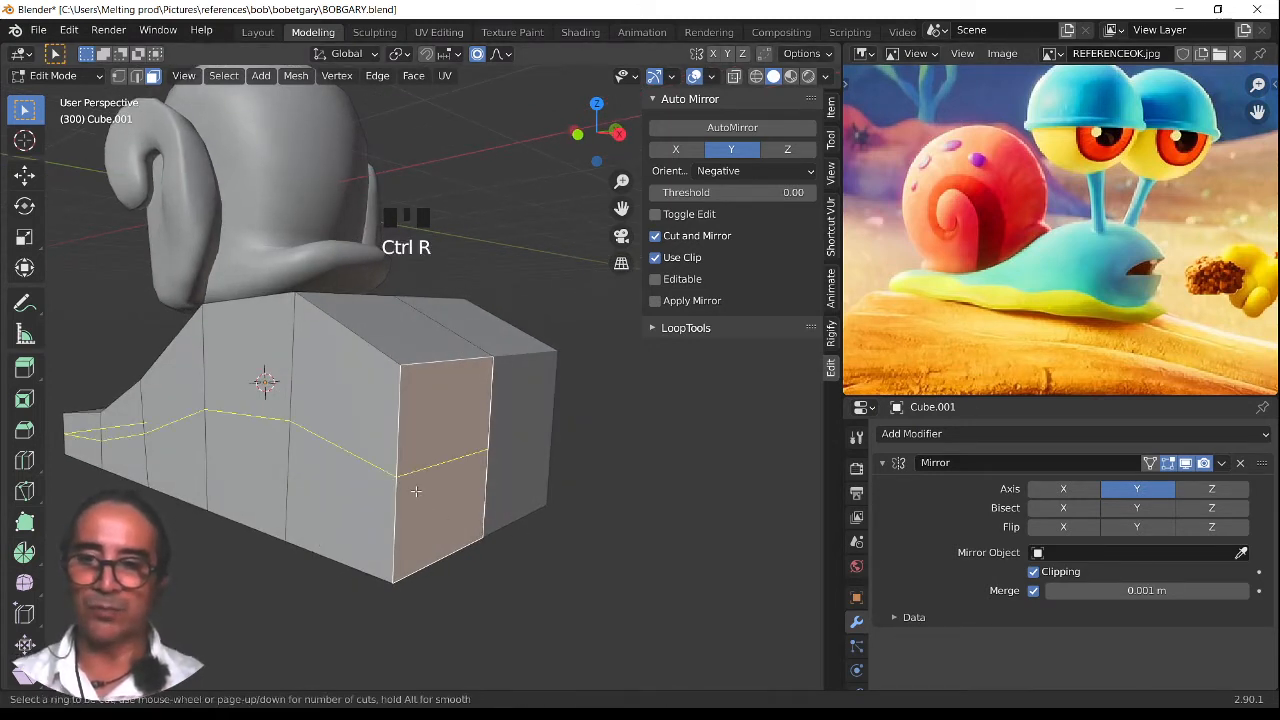
{"action": "left_click", "coordinate": [416, 490]}
{"action": "right_click", "coordinate": [416, 512]}
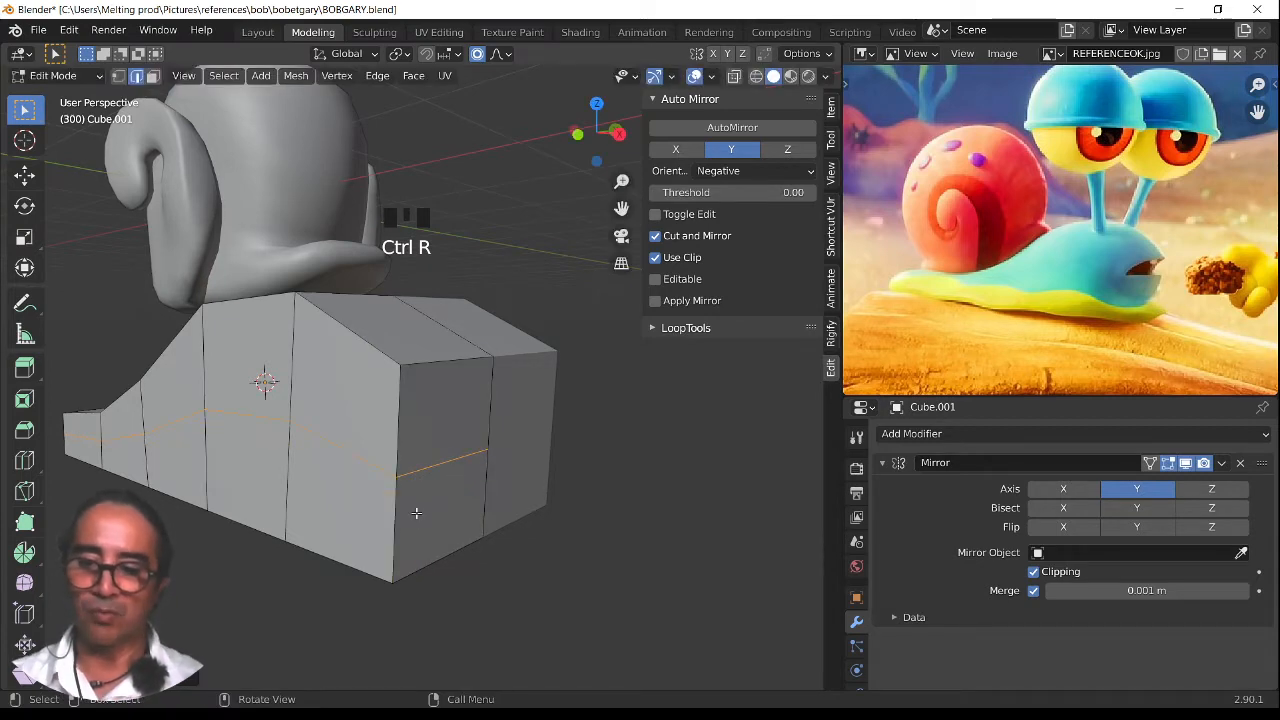
{"action": "key", "text": "ctrl+e"}
{"action": "key", "text": "ctrl+z"}
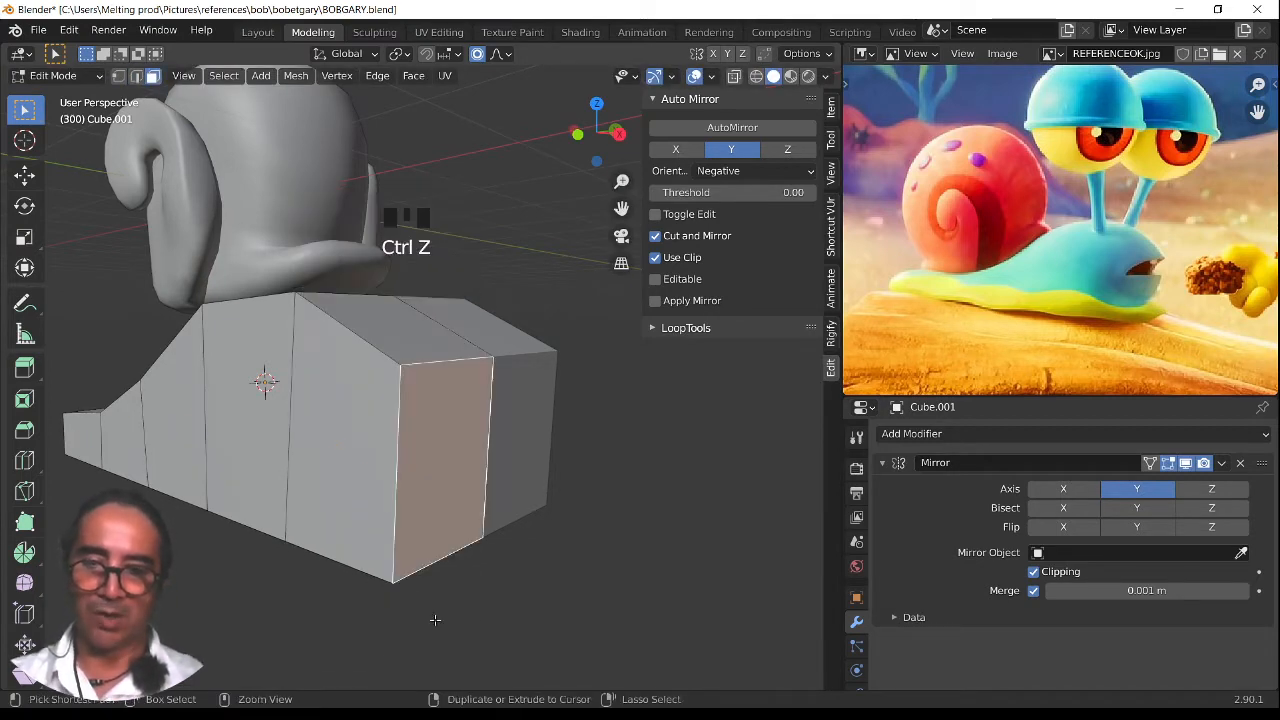
Select the row of underside faces on the body's editable half and extrude them downward as a thin foot layer
{"action": "middle_click_drag", "start_coordinate": [435, 620], "coordinate": [420, 388]}
{"action": "left_click", "coordinate": [400, 370]}
{"action": "scroll", "coordinate": [340, 383], "scroll_direction": "down", "scroll_amount": 2}
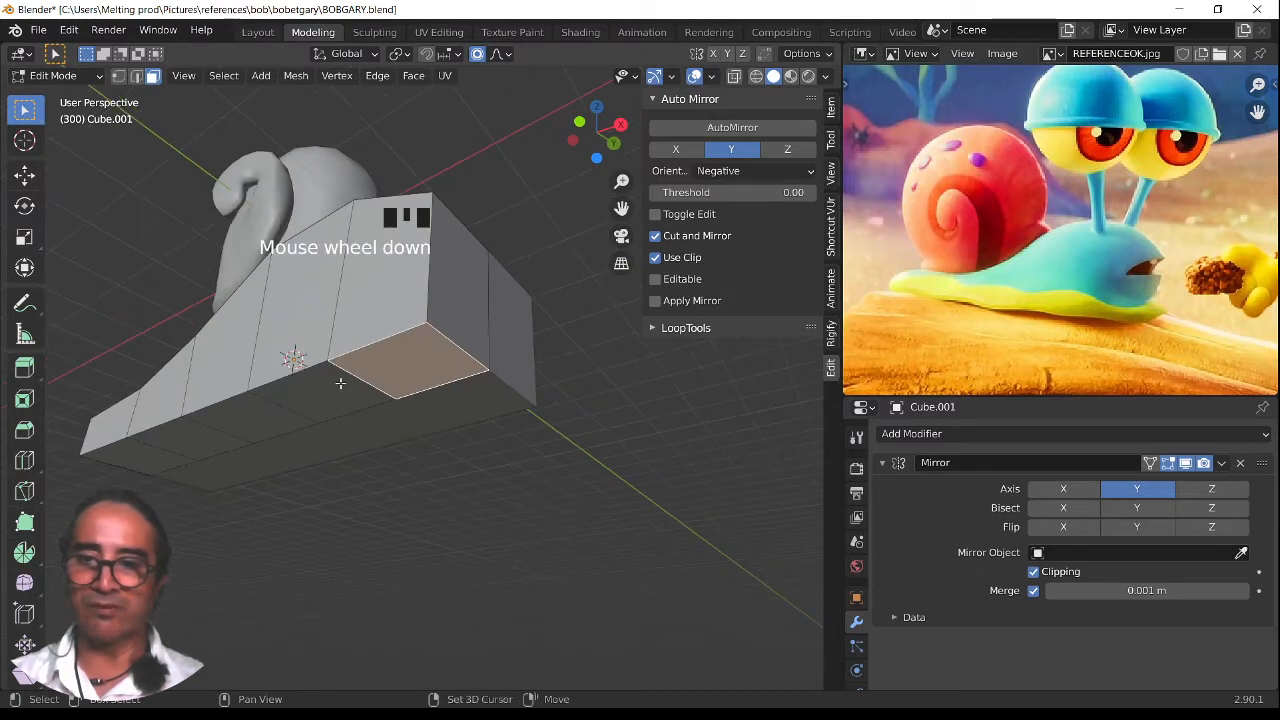
{"action": "left_click", "coordinate": [270, 412], "text": "shift"}
{"action": "left_click", "coordinate": [208, 443], "text": "shift"}
{"action": "left_click", "coordinate": [168, 459], "text": "shift"}
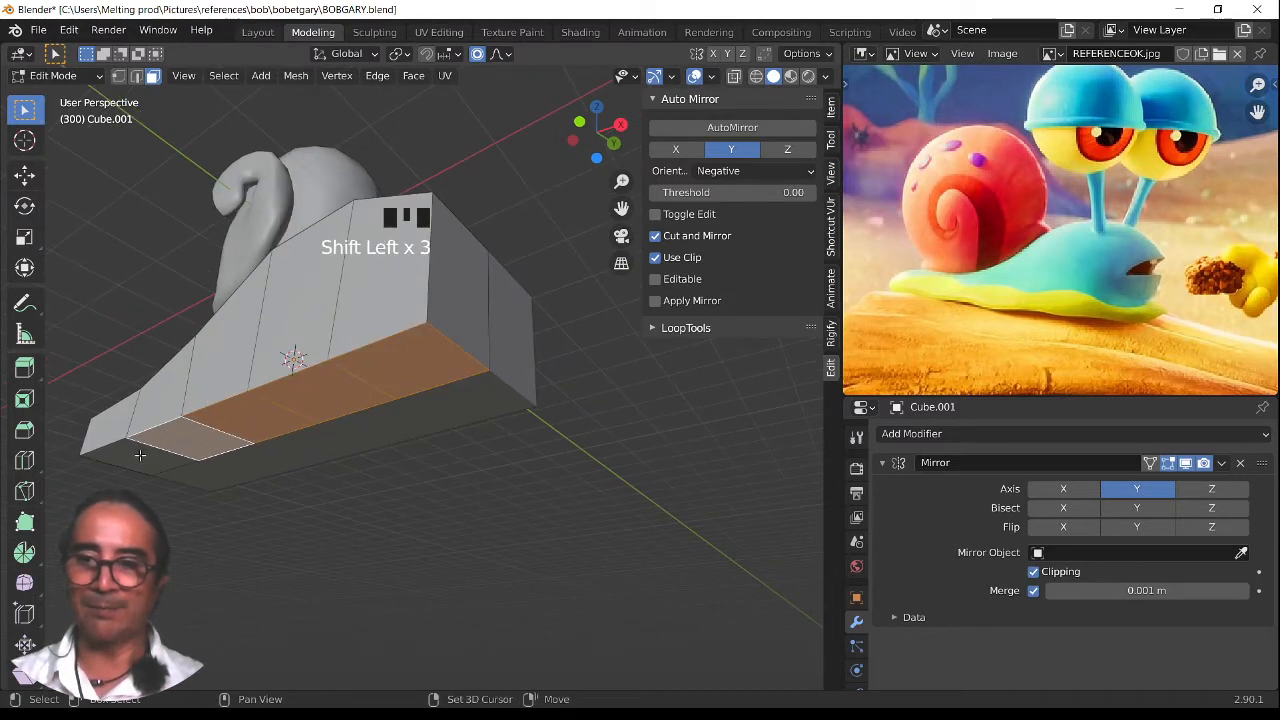
{"action": "left_click", "coordinate": [140, 455], "text": "shift"}
{"action": "middle_click_drag", "start_coordinate": [140, 455], "coordinate": [374, 500]}
{"action": "key", "text": "e"}
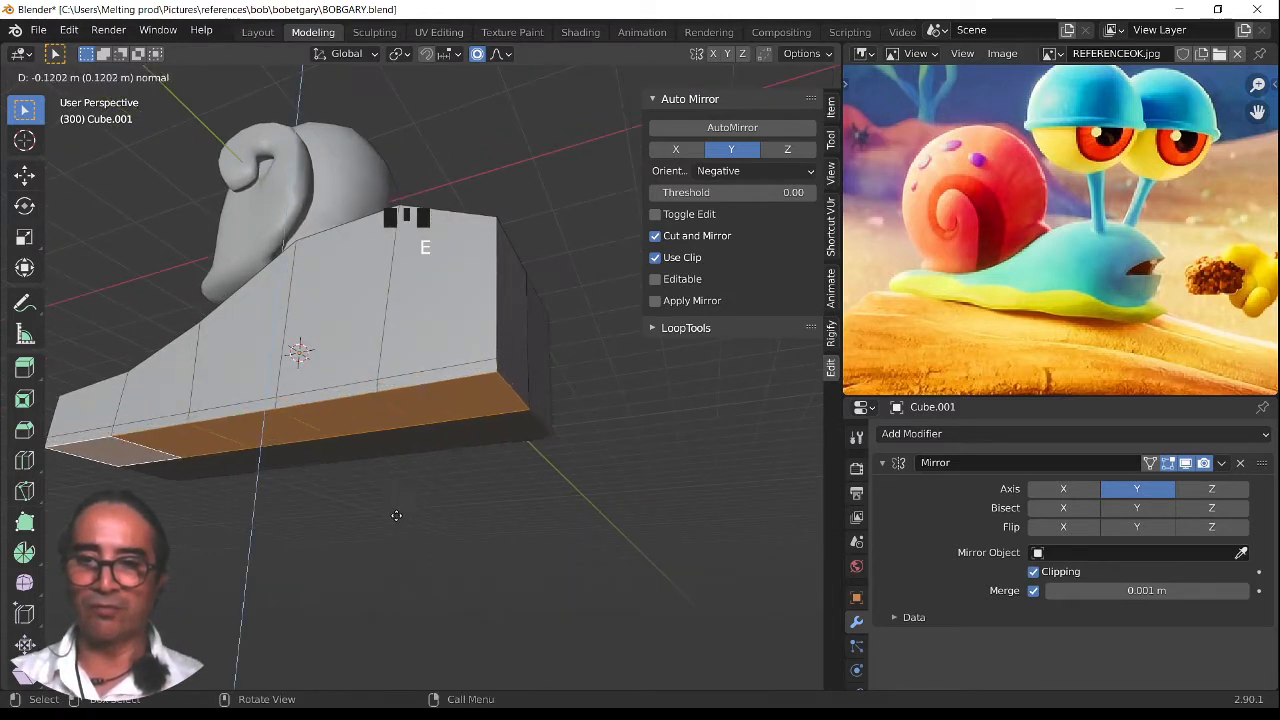
{"action": "left_click", "coordinate": [417, 495]}
Scale the foot layer's underside along the X axis by about 1.07 so it extends past the body
{"action": "middle_click_drag", "start_coordinate": [418, 505], "coordinate": [457, 532]}
{"action": "key", "text": "s"}
{"action": "key", "text": "x"}
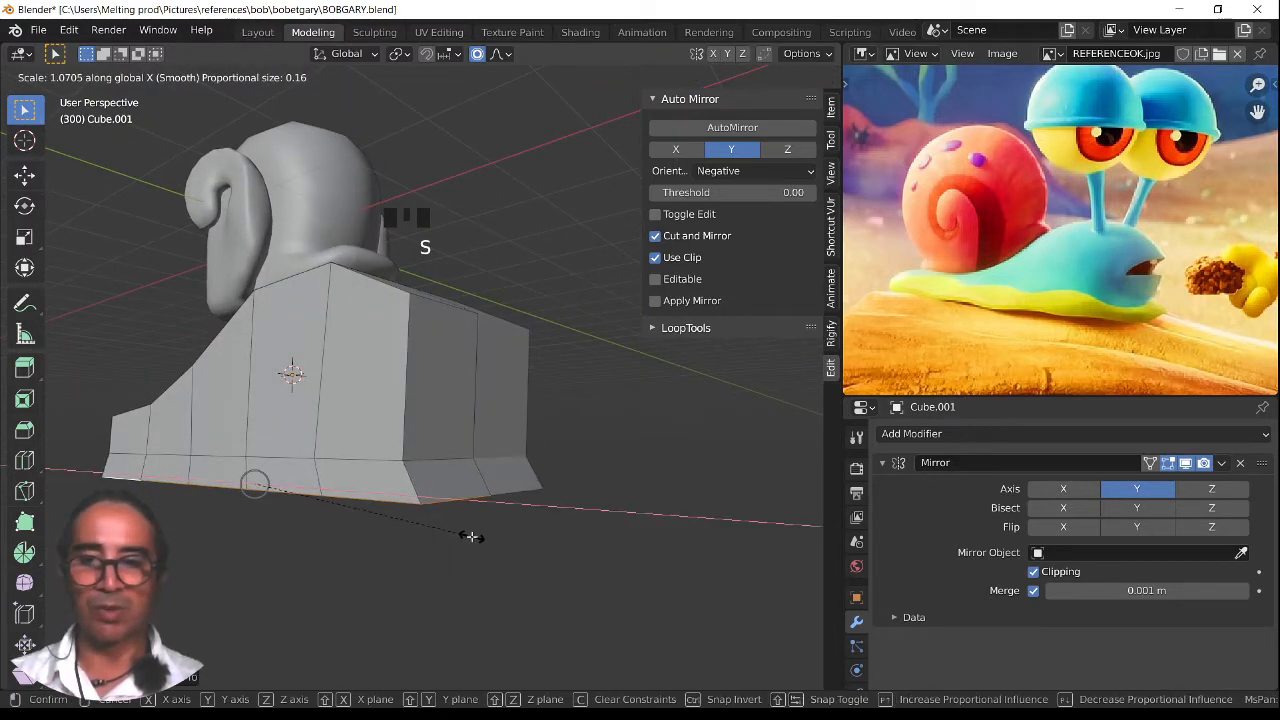
{"action": "left_click", "coordinate": [472, 537]}
{"action": "mouse_move", "coordinate": [472, 537]}
{"action": "middle_mouse_down"}
{"action": "mouse_move", "coordinate": [472, 480]}
{"action": "mouse_move", "coordinate": [500, 500]}
{"action": "mouse_move", "coordinate": [505, 464]}
{"action": "mouse_move", "coordinate": [409, 516]}
{"action": "mouse_move", "coordinate": [449, 534]}
{"action": "middle_mouse_up"}
{"action": "key", "text": "Tab"}
{"action": "scroll", "coordinate": [449, 534], "scroll_direction": "up", "scroll_amount": 2}
{"action": "key", "text": "Tab"}
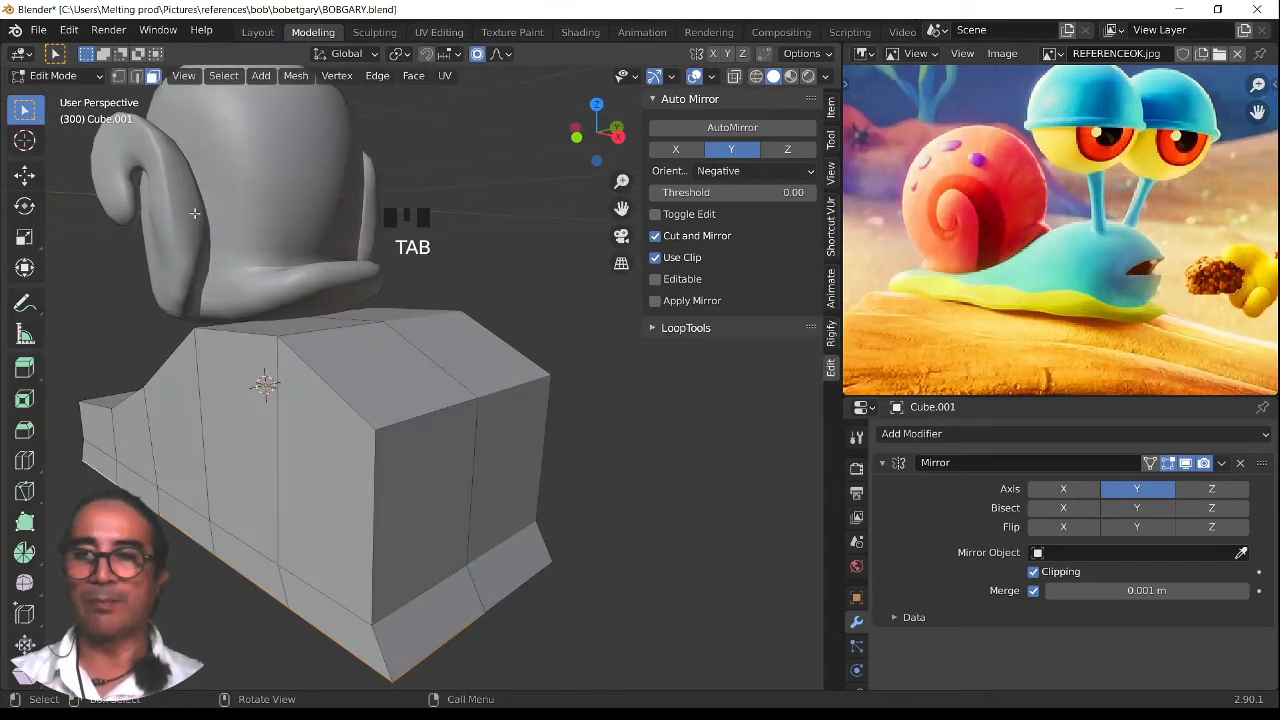
Switch to vertex selection and lower the edge loop along the body's upper side by about 0.22 m on the Z axis
{"action": "left_click", "coordinate": [133, 78]}
{"action": "left_click", "coordinate": [118, 76]}
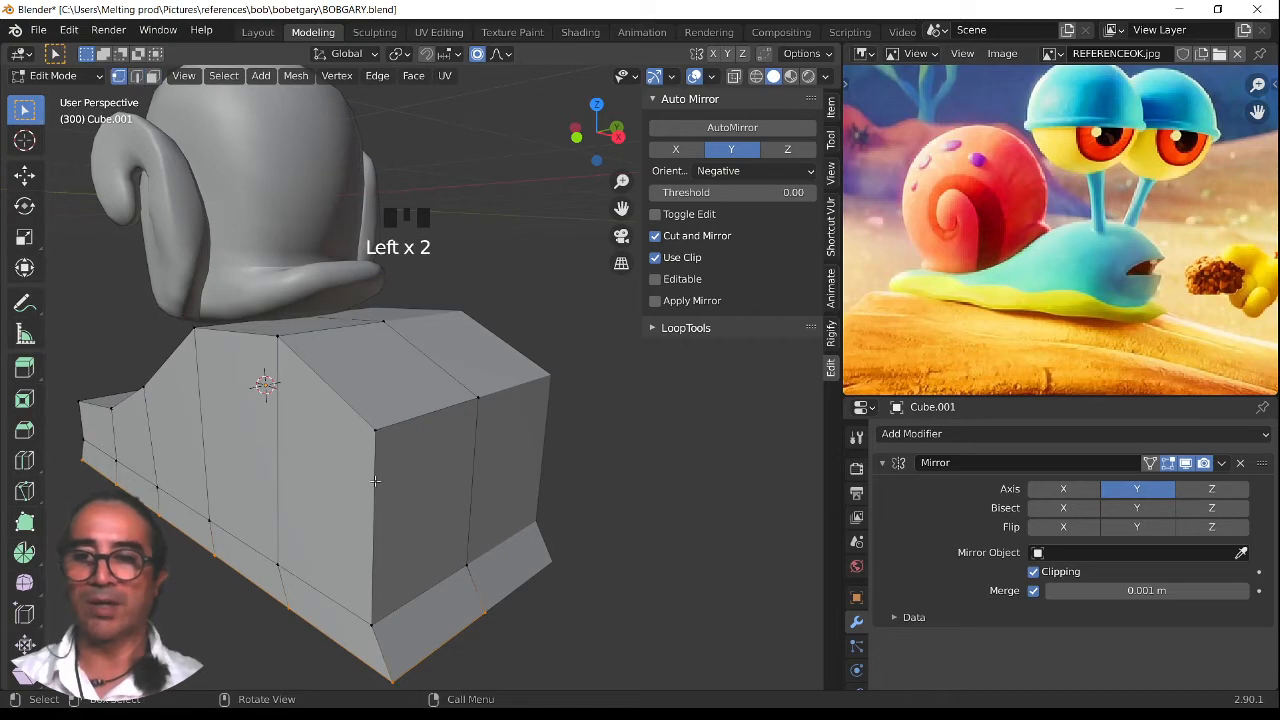
{"action": "left_click", "coordinate": [376, 430]}
{"action": "left_click", "coordinate": [278, 338], "text": "shift"}
{"action": "left_click", "coordinate": [196, 332], "text": "shift"}
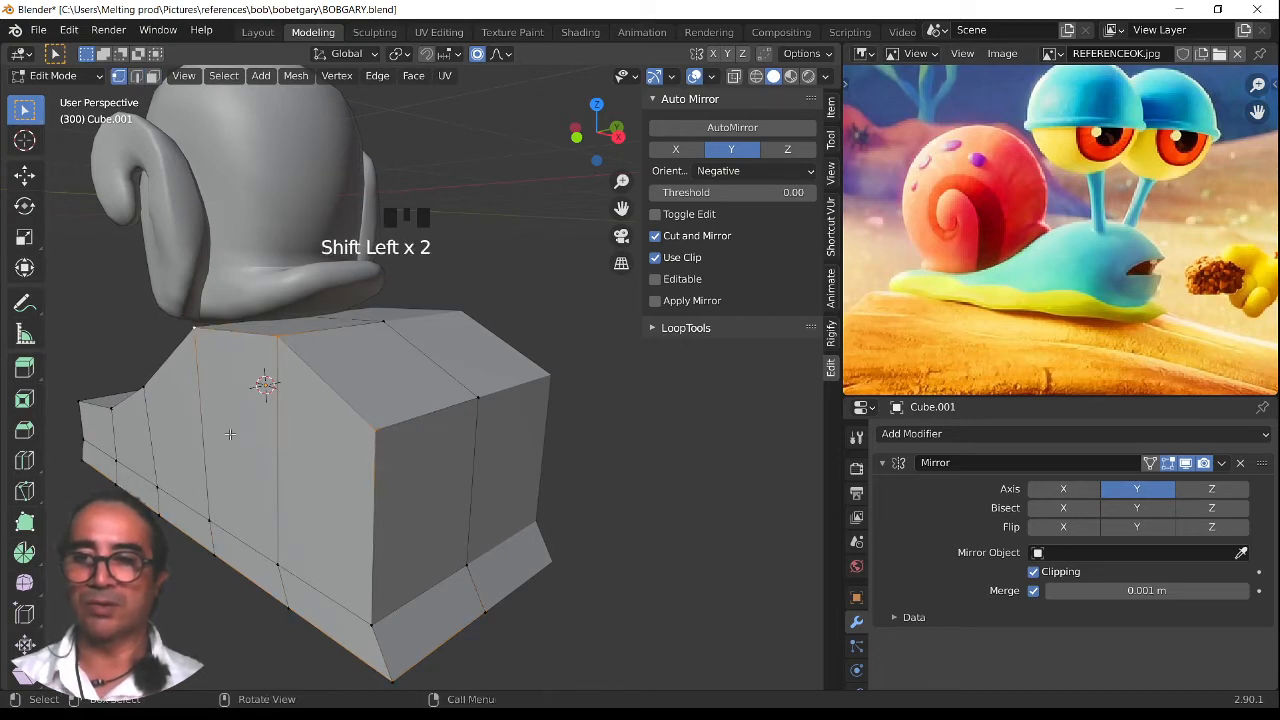
{"action": "middle_click_drag", "start_coordinate": [196, 332], "coordinate": [362, 492]}
{"action": "scroll", "coordinate": [336, 476], "scroll_direction": "down", "scroll_amount": 1}
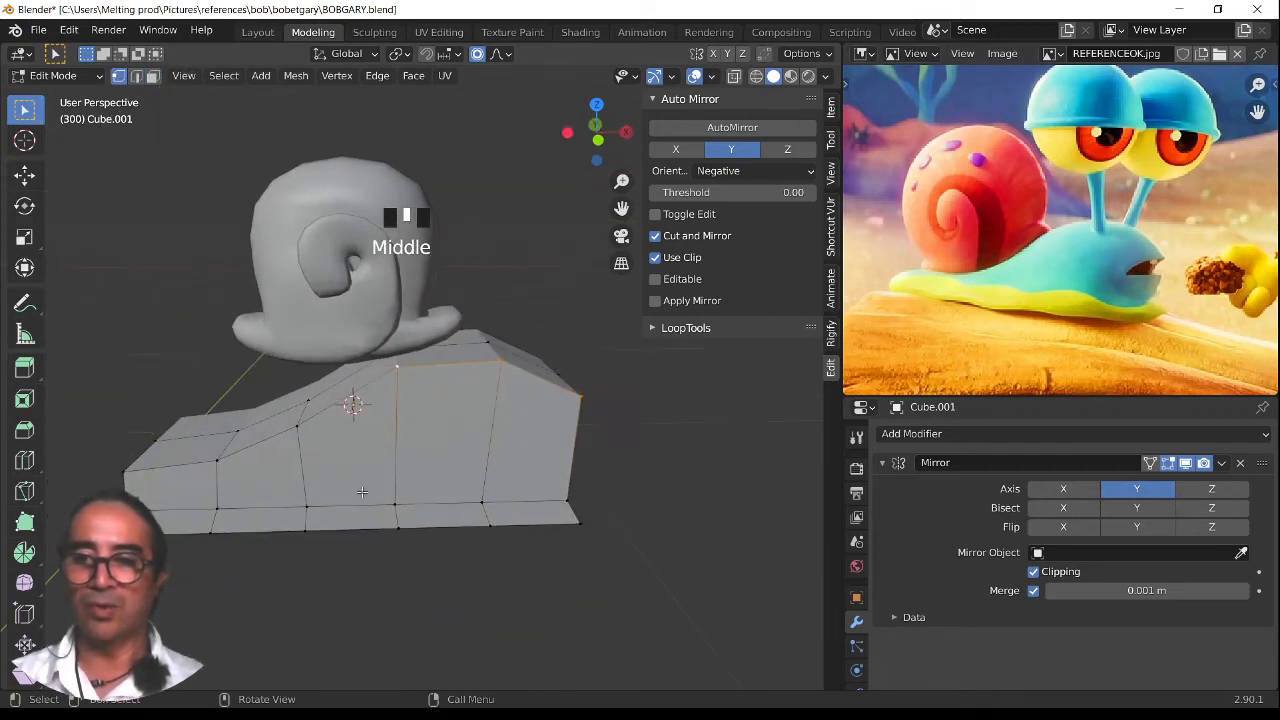
{"action": "left_click", "coordinate": [131, 477]}
{"action": "left_click", "coordinate": [579, 398], "text": "ctrl"}
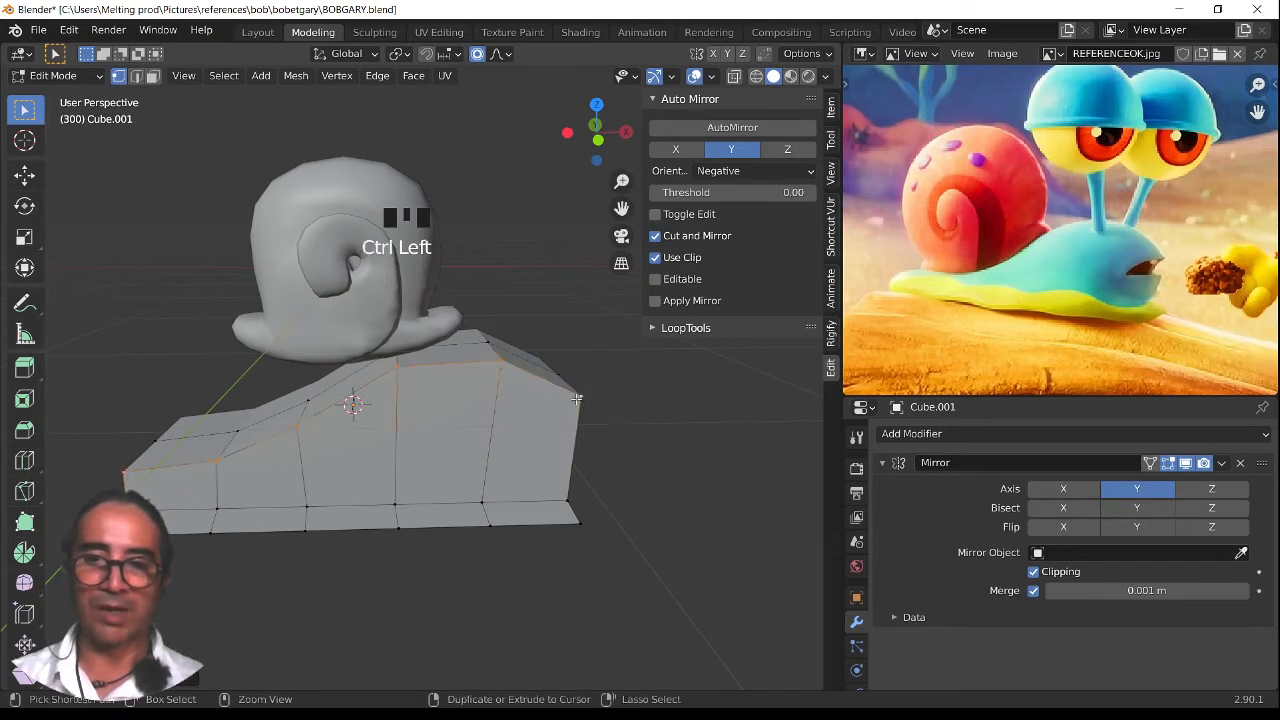
{"action": "left_click", "coordinate": [121, 479]}
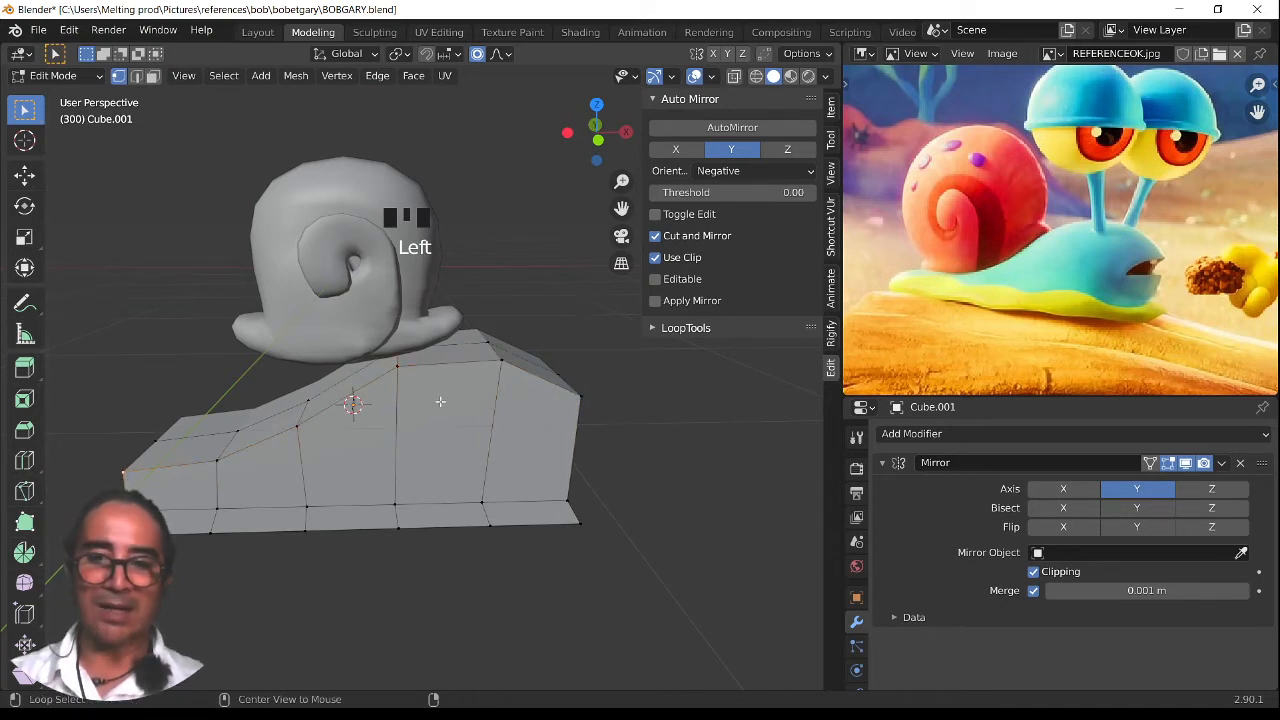
{"action": "left_click", "coordinate": [532, 380], "text": "alt"}
{"action": "middle_click_drag", "start_coordinate": [372, 425], "coordinate": [394, 462]}
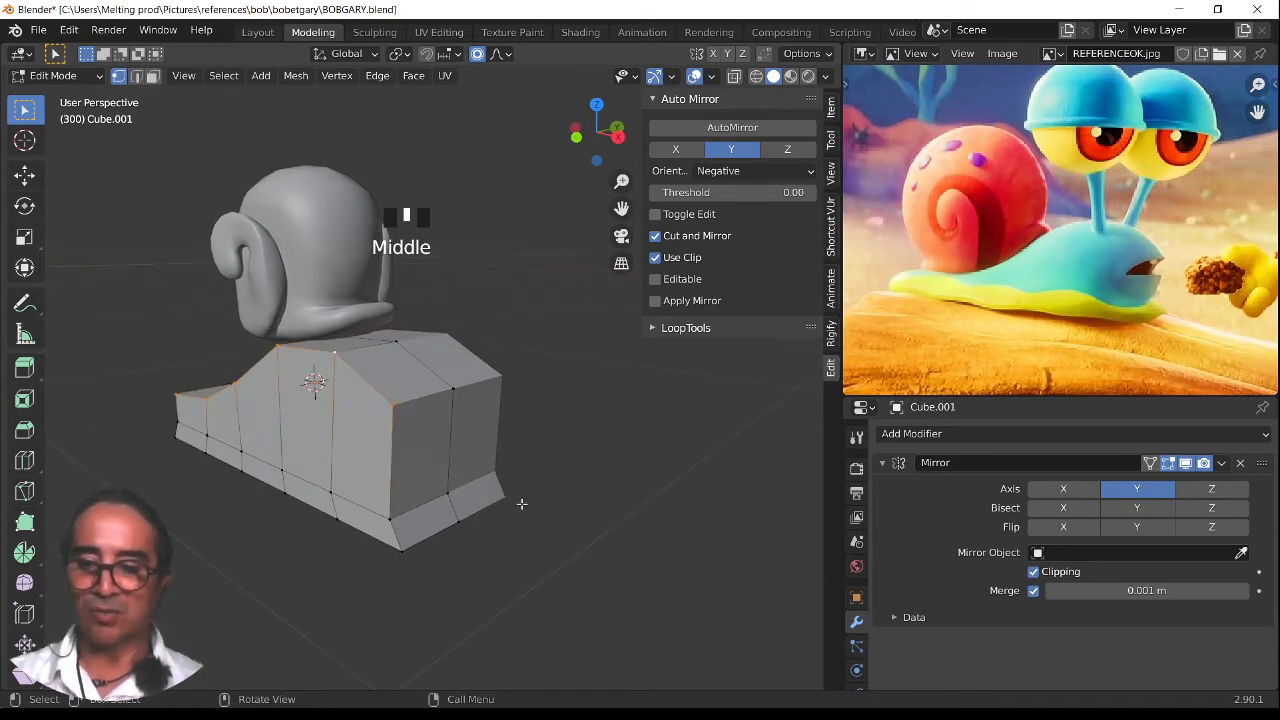
{"action": "key", "text": "s"}
{"action": "key", "text": "z"}
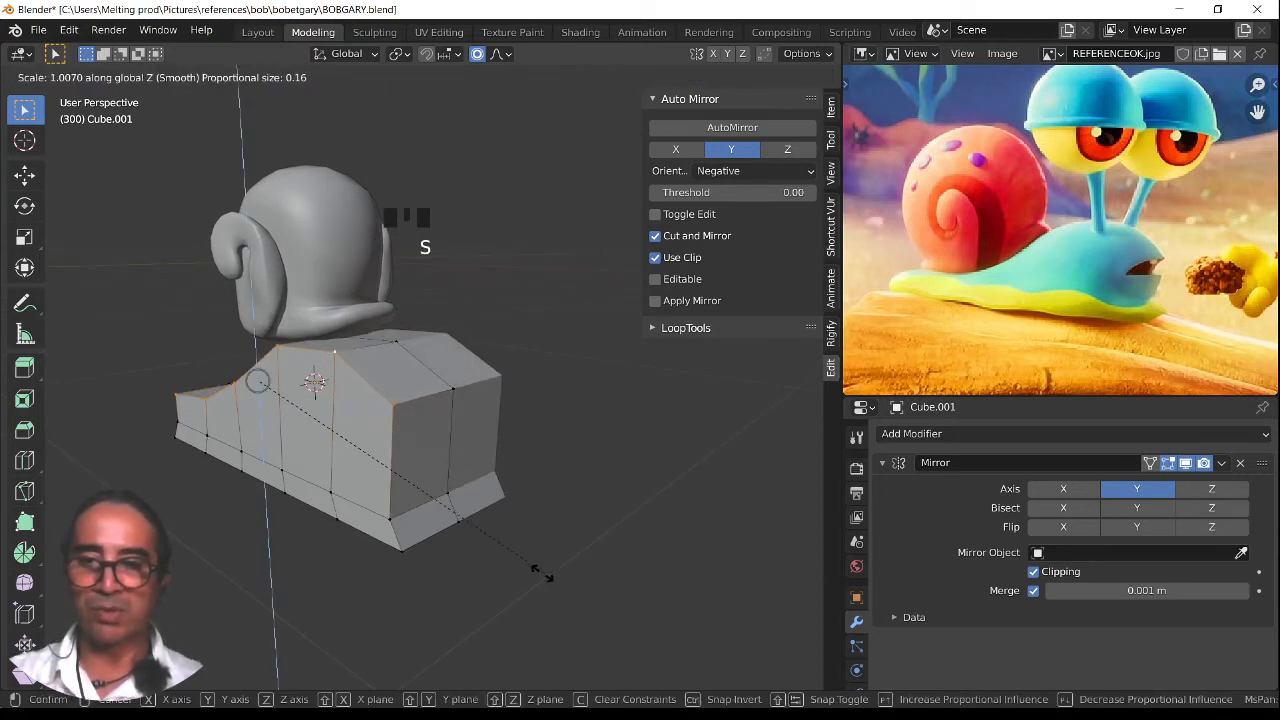
{"action": "key", "text": "g"}
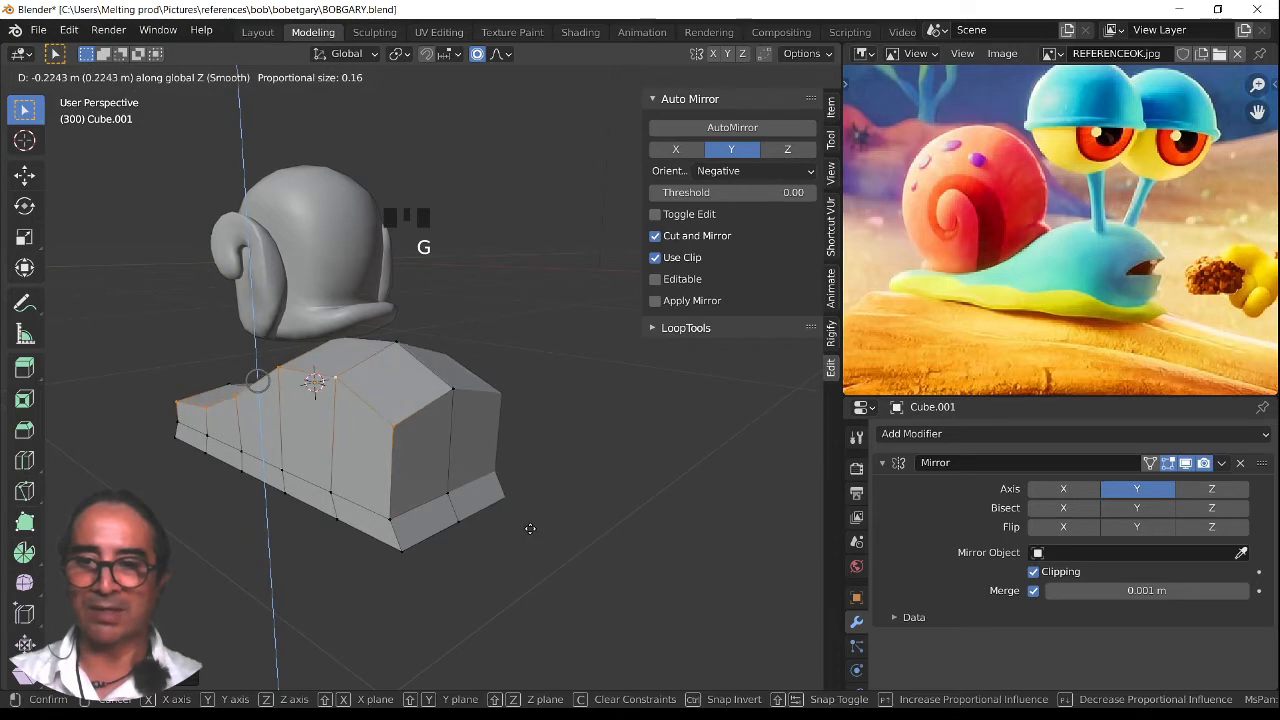
{"action": "left_click", "coordinate": [531, 535]}
Select the three centre vertices at the tail end and move them outward along the X axis to point the tail
{"action": "middle_click_drag", "start_coordinate": [531, 535], "coordinate": [584, 606]}
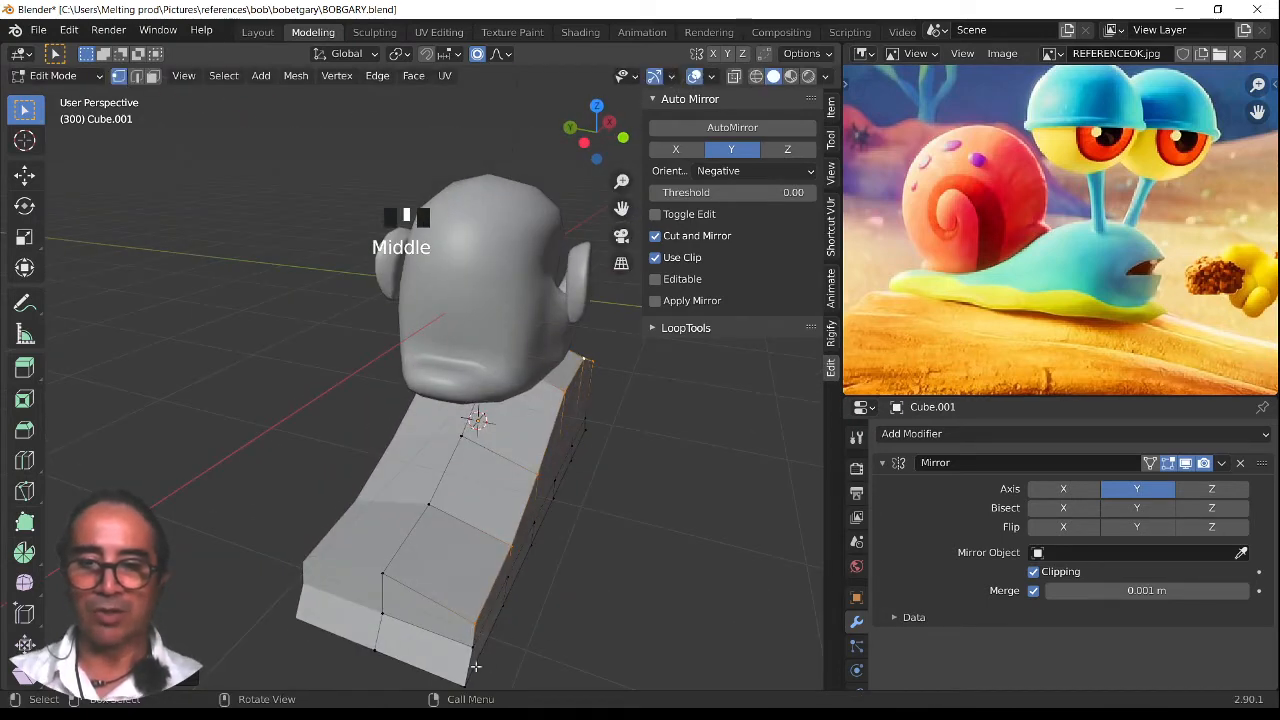
{"action": "middle_click_drag", "start_coordinate": [478, 607], "coordinate": [388, 365]}
{"action": "scroll", "coordinate": [410, 530], "scroll_direction": "up", "scroll_amount": 3}
{"action": "left_click", "coordinate": [345, 408]}
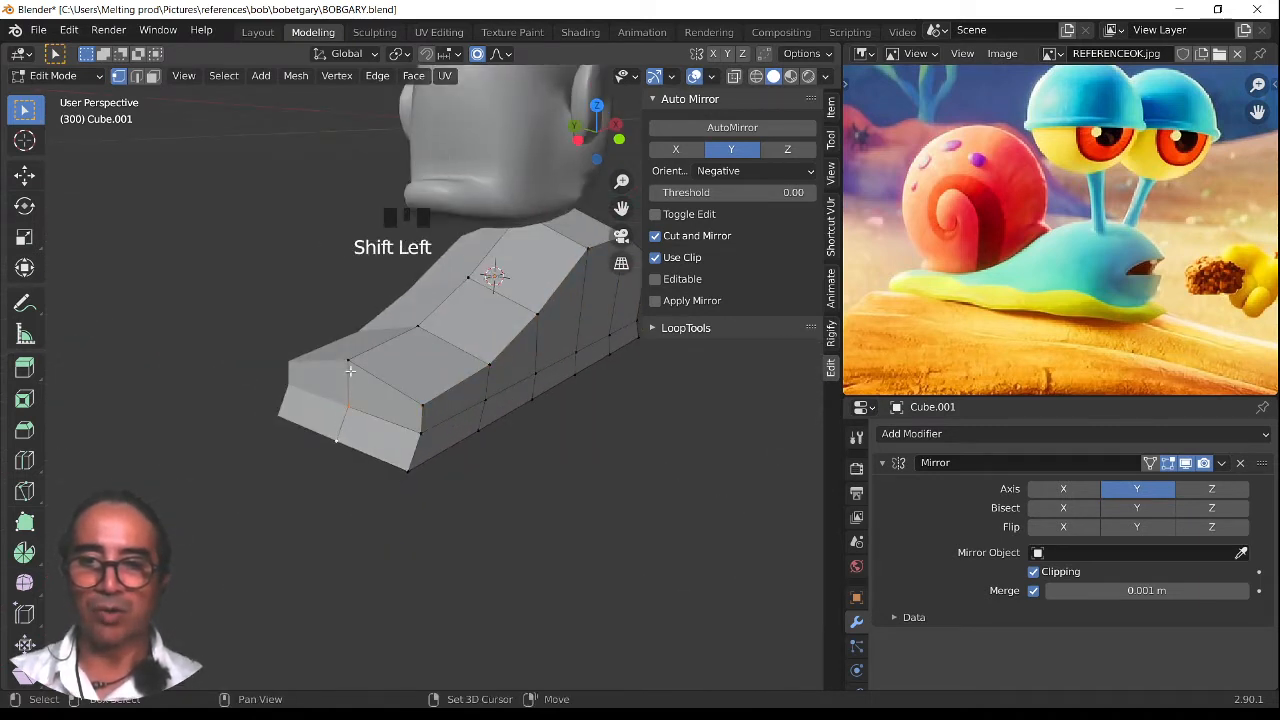
{"action": "left_click", "coordinate": [414, 427], "text": "shift"}
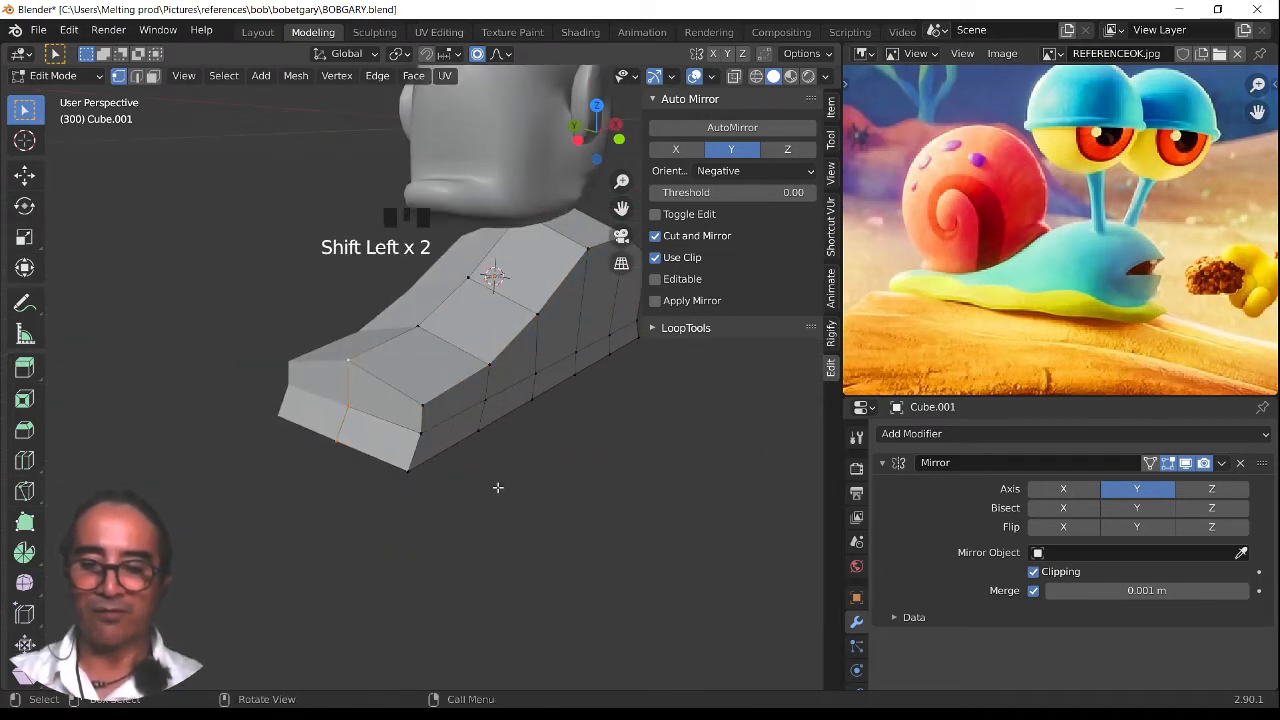
{"action": "key", "text": "g"}
{"action": "key", "text": "x"}
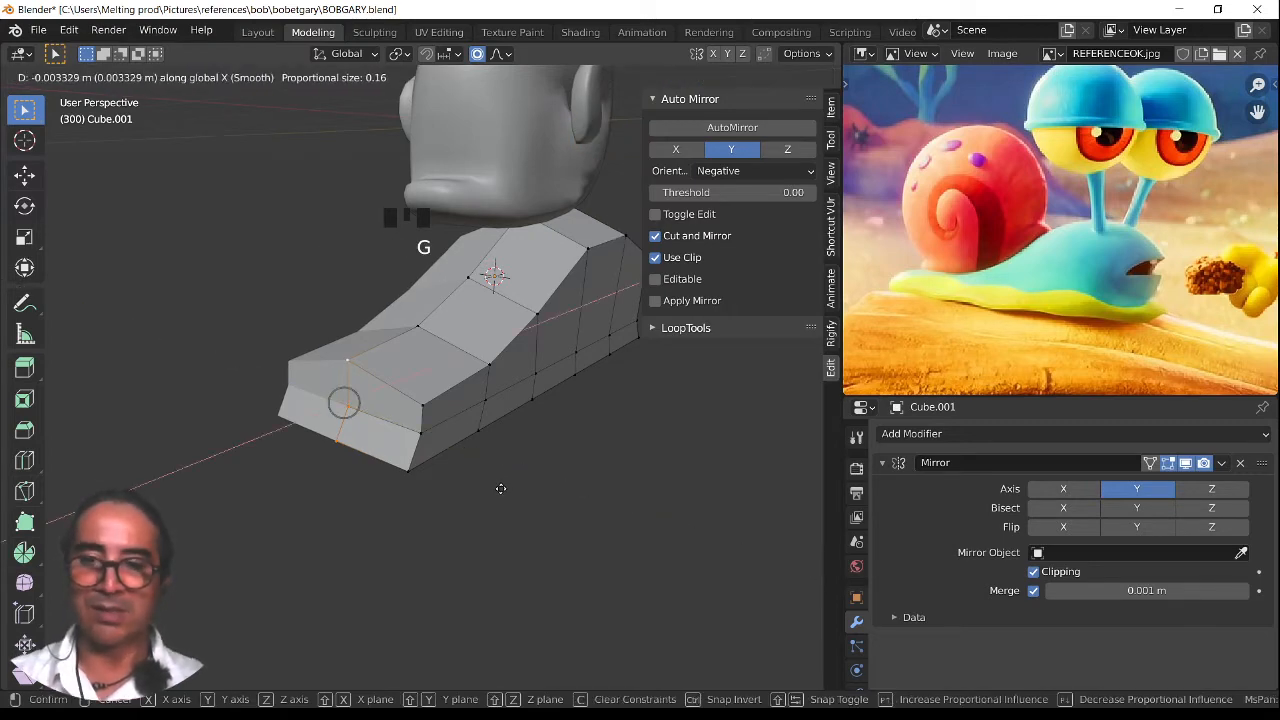
{"action": "left_click", "coordinate": [482, 494]}
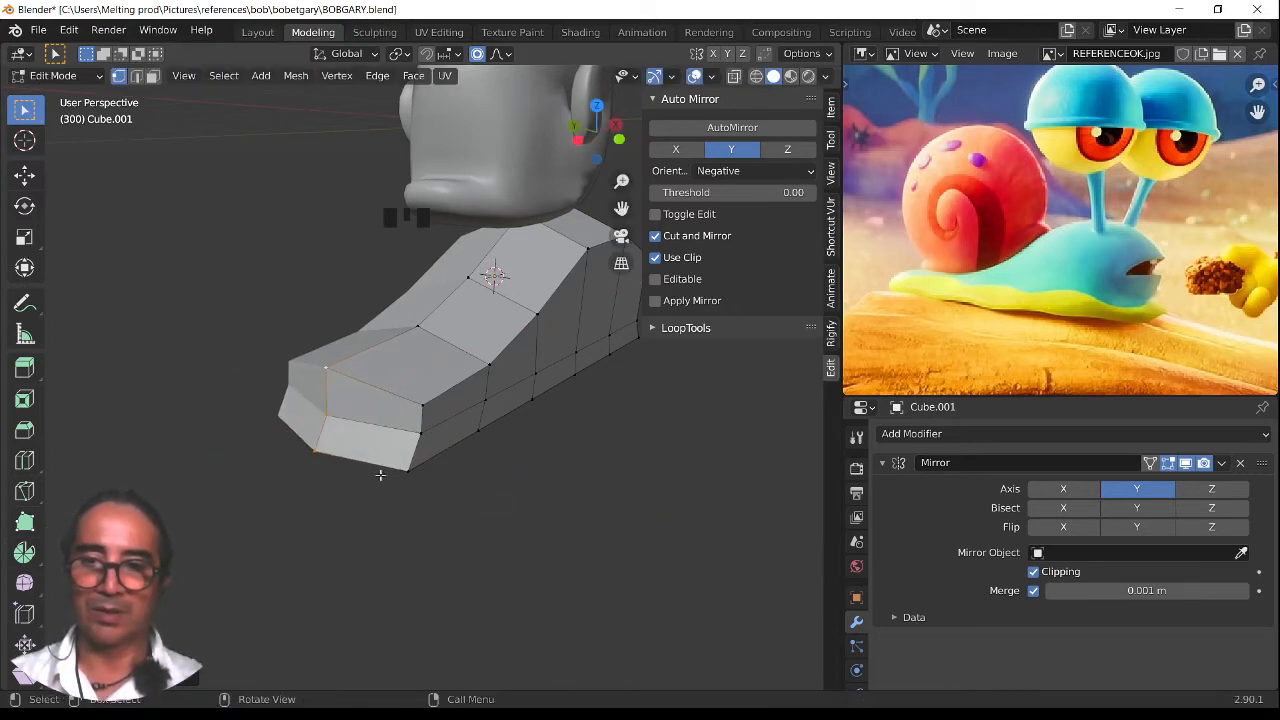
Select the two lower centre vertices at the front of the body and move them about 0.26 m outward along the X axis
{"action": "middle_click_drag", "start_coordinate": [381, 474], "coordinate": [391, 447]}
{"action": "key", "text": "Tab"}
{"action": "scroll", "coordinate": [398, 447], "scroll_direction": "up", "scroll_amount": 1}
{"action": "left_click", "coordinate": [432, 426]}
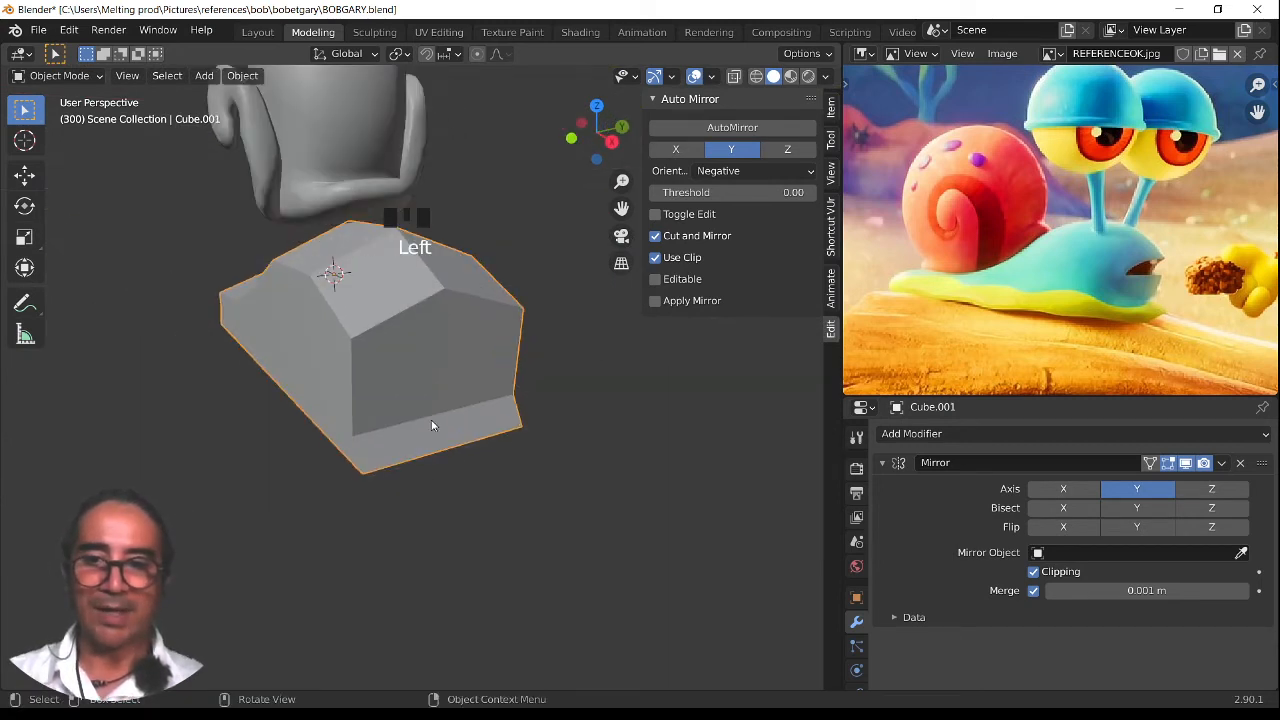
{"action": "key", "text": "Tab"}
{"action": "left_click", "coordinate": [440, 414]}
{"action": "left_click", "coordinate": [448, 447], "text": "shift"}
{"action": "middle_click_drag", "start_coordinate": [471, 484], "coordinate": [489, 489]}
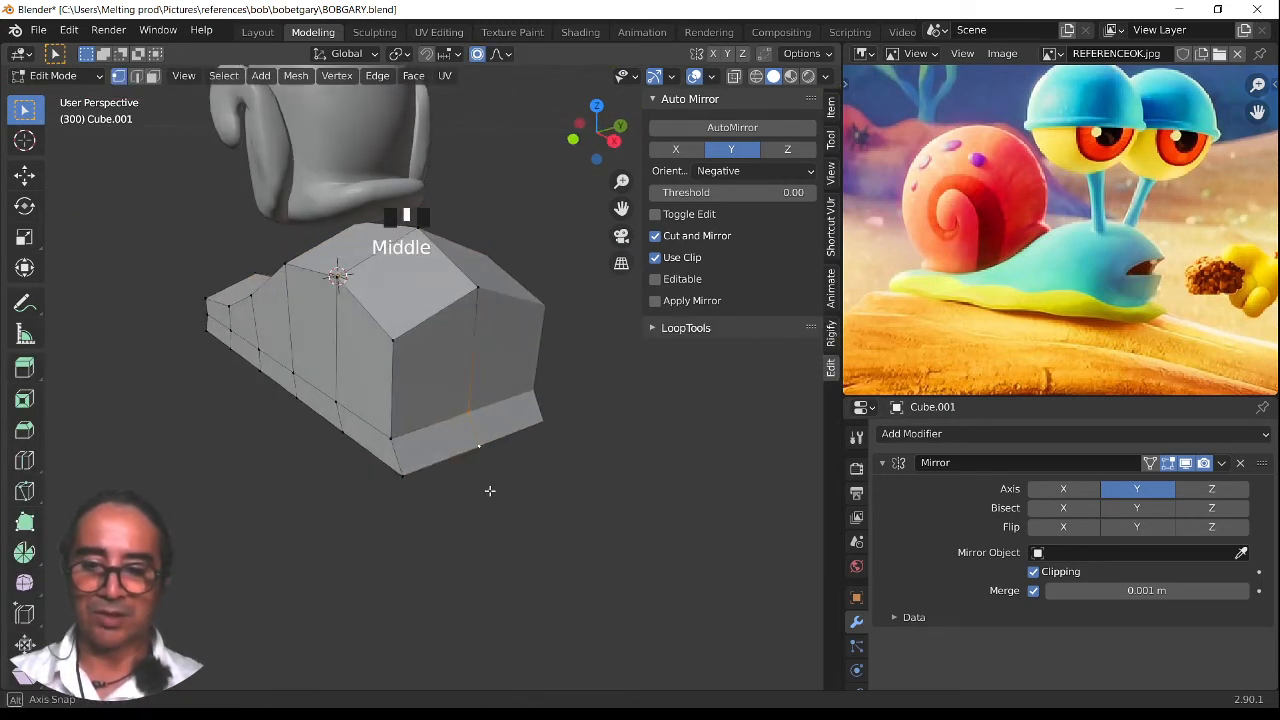
{"action": "key", "text": "g"}
{"action": "key", "text": "x"}
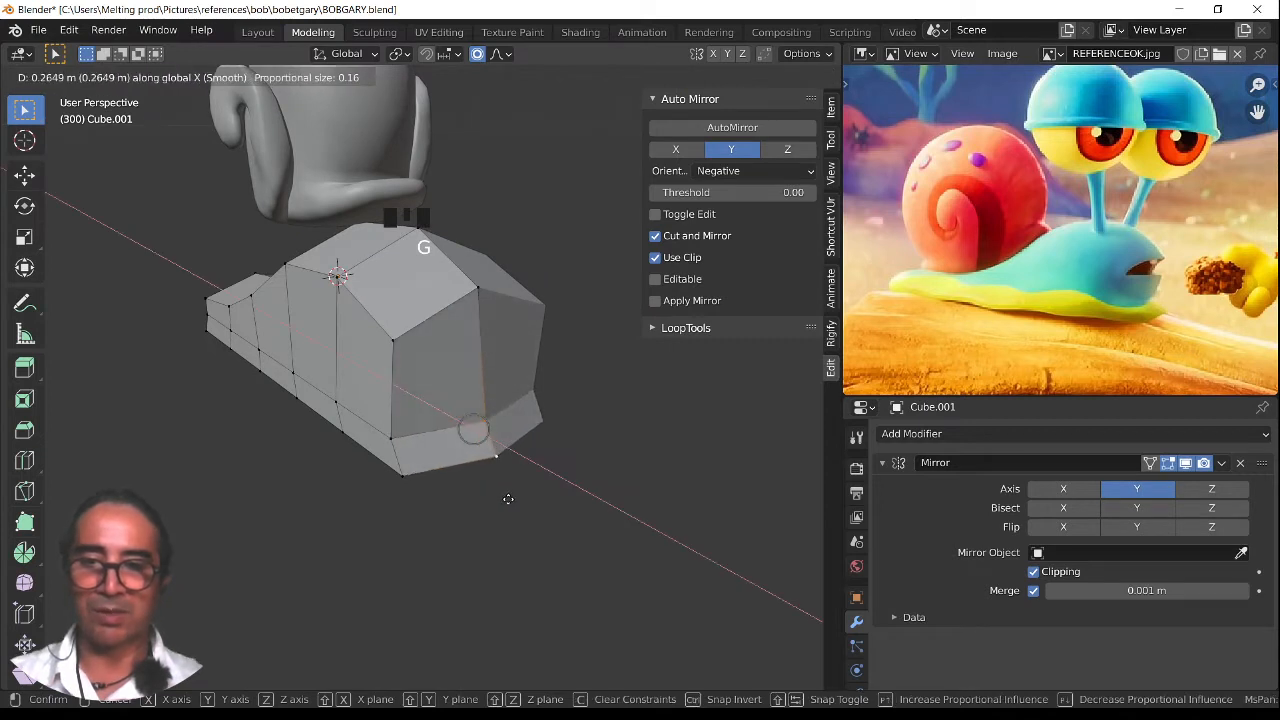
{"action": "left_click", "coordinate": [510, 502]}
Switch to face selection and extrude the large front face in place, scaling it down into a smaller inner face
{"action": "middle_click_drag", "start_coordinate": [510, 502], "coordinate": [478, 384]}
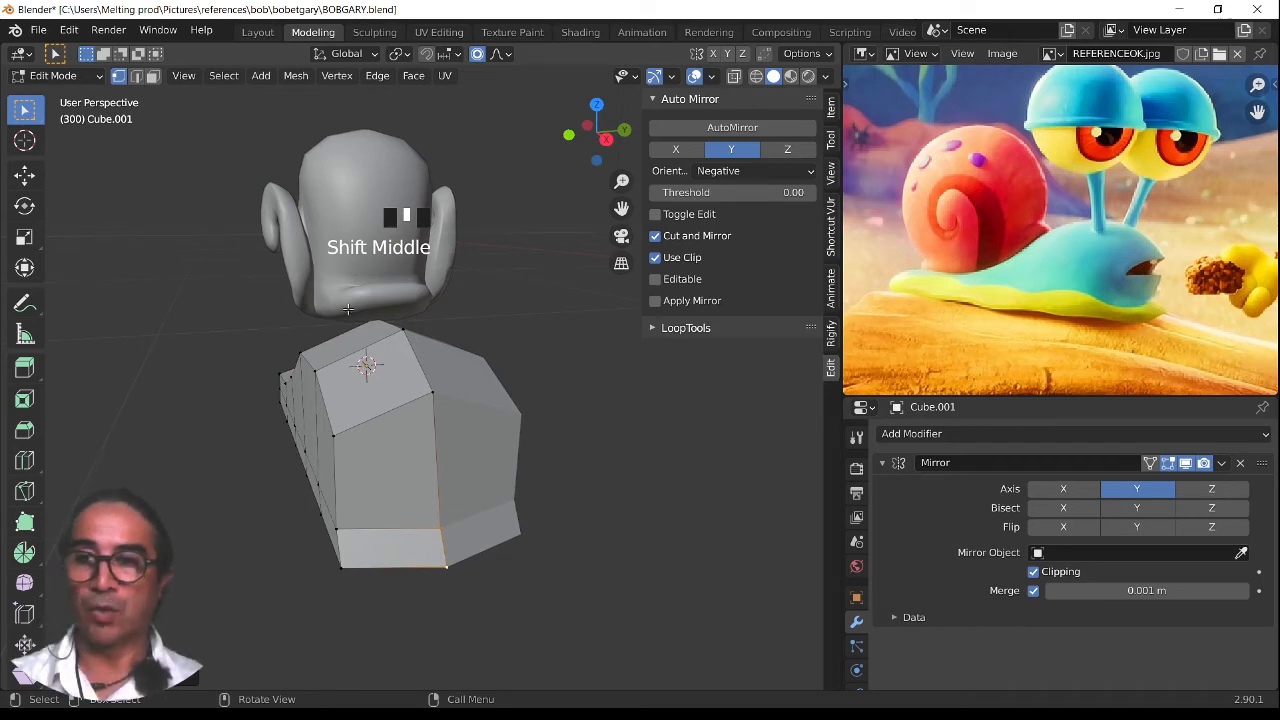
{"action": "left_click", "coordinate": [153, 80]}
{"action": "middle_click_drag", "start_coordinate": [380, 420], "coordinate": [481, 407]}
{"action": "scroll", "coordinate": [440, 420], "scroll_direction": "up", "scroll_amount": 2}
{"action": "middle_click_drag", "start_coordinate": [372, 413], "coordinate": [409, 408]}
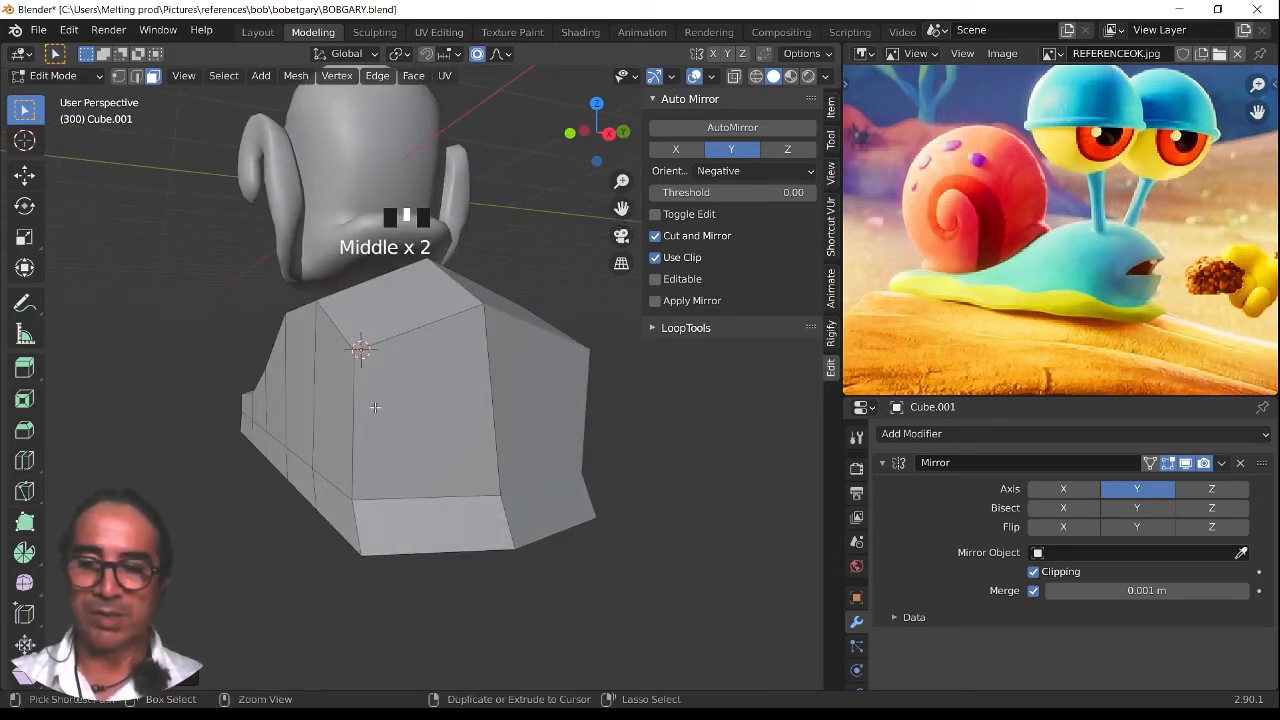
{"action": "key", "text": "ctrl+r"}
{"action": "middle_click_drag", "start_coordinate": [444, 491], "coordinate": [472, 439]}
{"action": "left_click", "coordinate": [454, 405]}
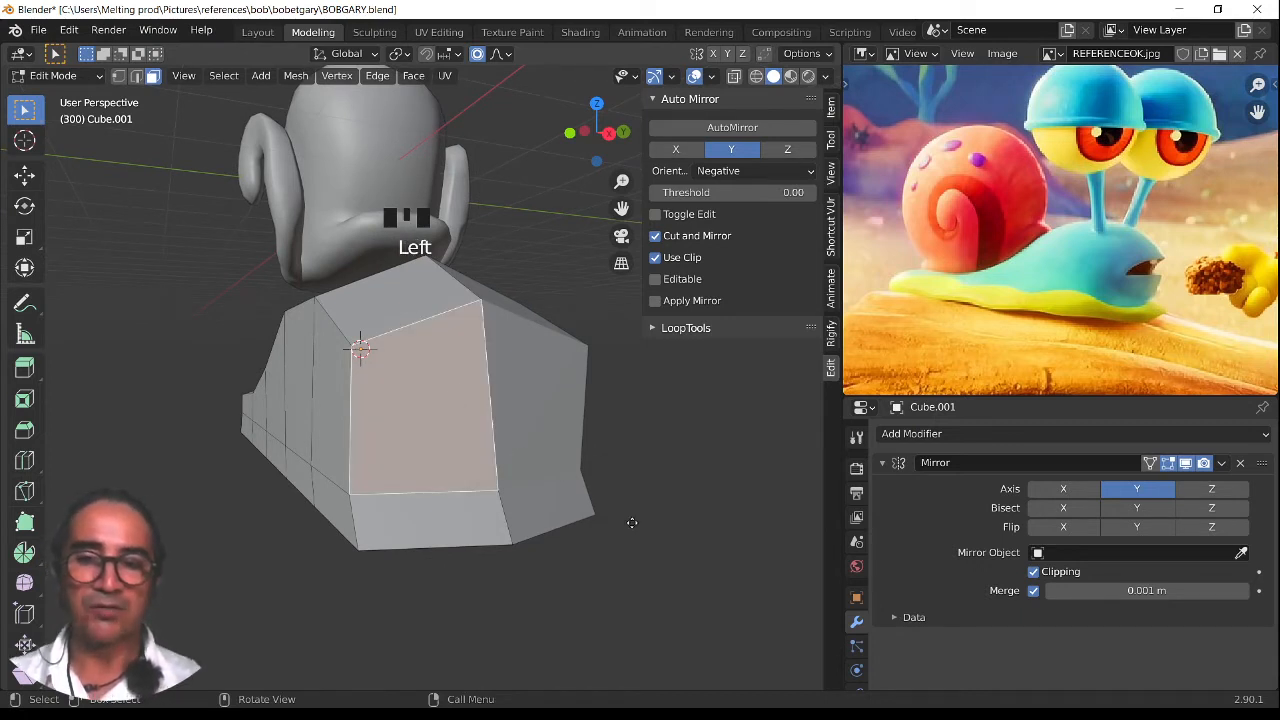
{"action": "key", "text": "e"}
{"action": "key", "text": "s"}
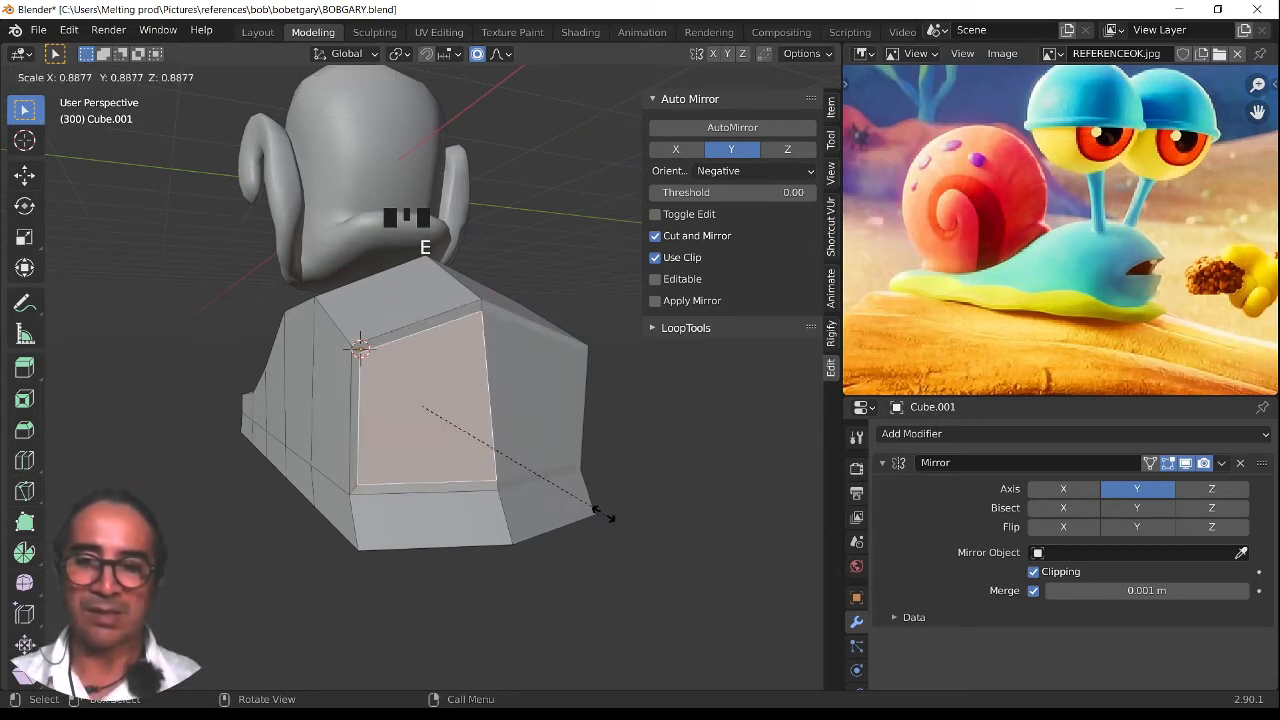
{"action": "left_click", "coordinate": [560, 490]}
Move the inner front face toward the mirror centreline and adjust its position on the front of the head
{"action": "key", "text": "g"}
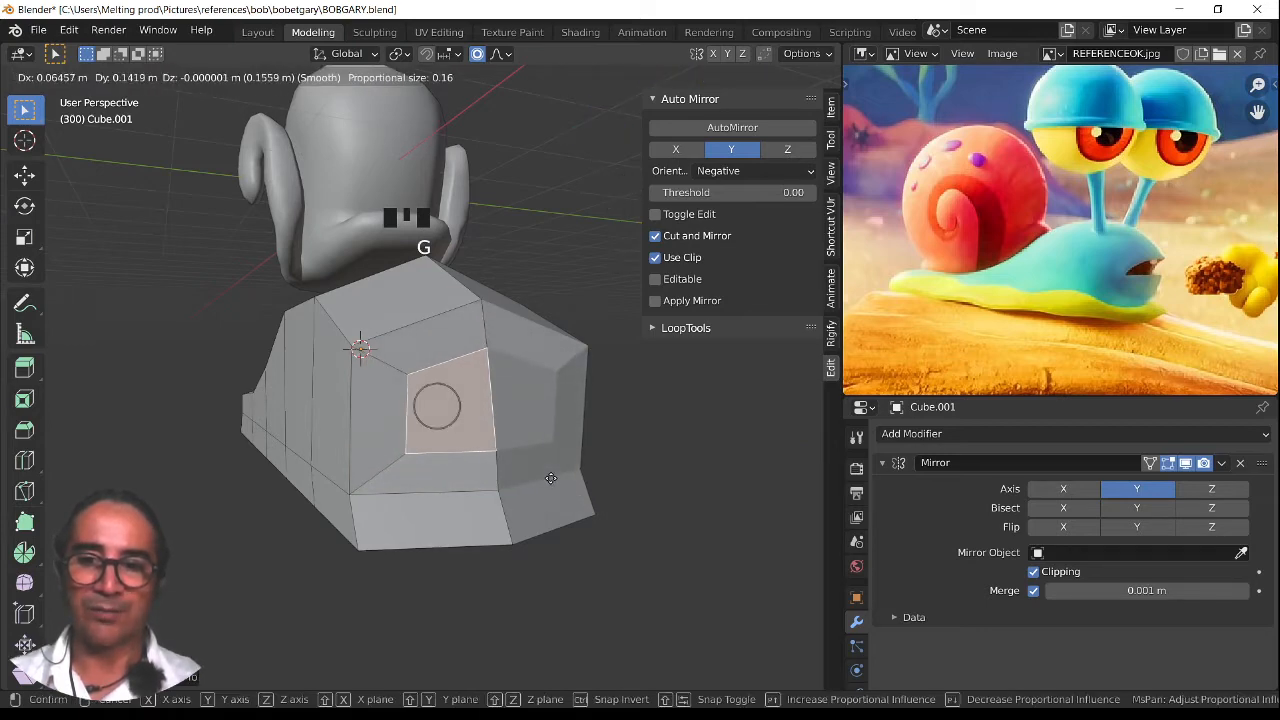
{"action": "left_click", "coordinate": [548, 480]}
{"action": "middle_click_drag", "start_coordinate": [490, 504], "coordinate": [537, 554]}
{"action": "key", "text": "g"}
{"action": "left_click", "coordinate": [430, 537]}
Extrude the inner front face again and scale it slightly inward to form a narrow border ring
{"action": "scroll", "coordinate": [320, 527], "scroll_direction": "up", "scroll_amount": 2}
{"action": "scroll", "coordinate": [506, 480], "scroll_direction": "up", "scroll_amount": 2}
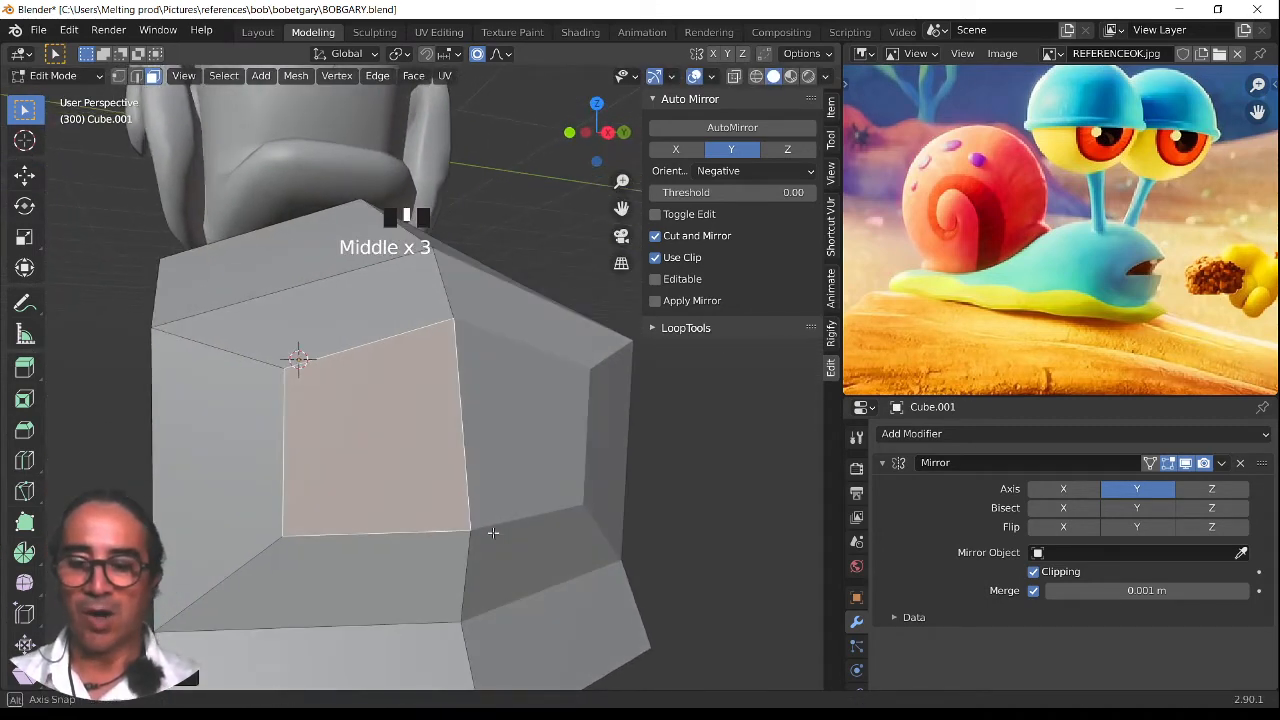
{"action": "key", "text": "e"}
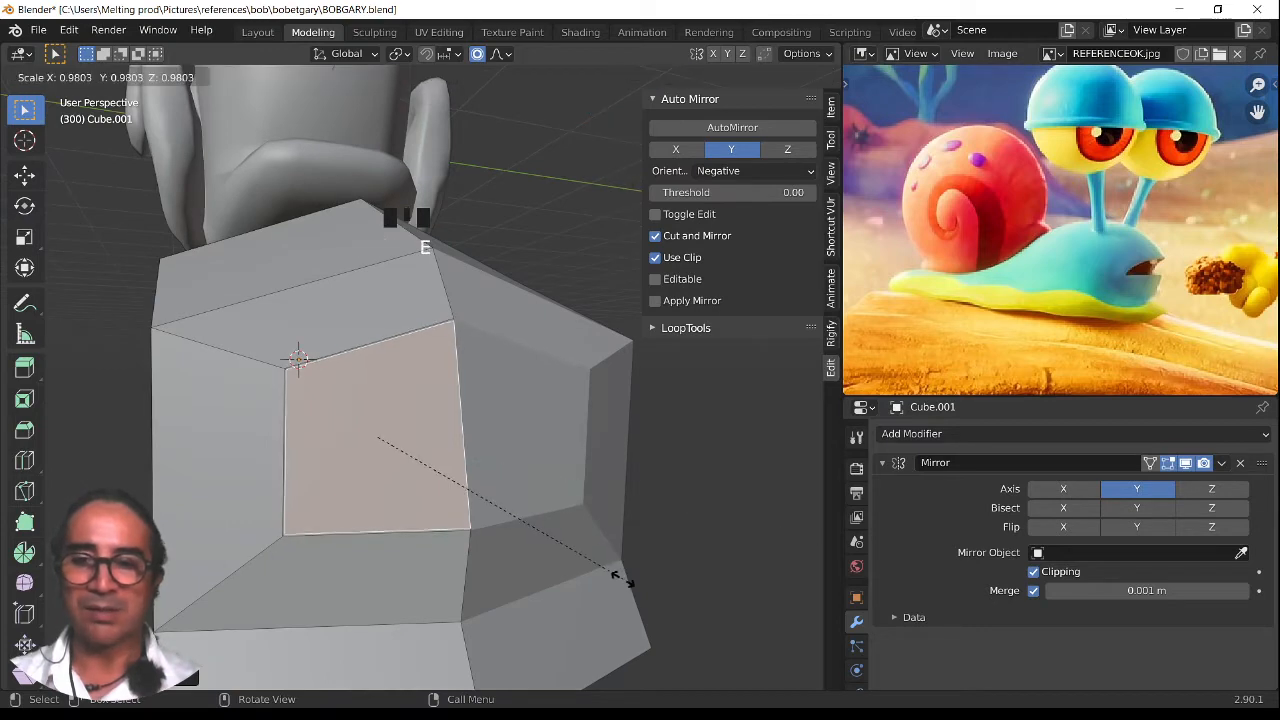
{"action": "left_click", "coordinate": [588, 566]}
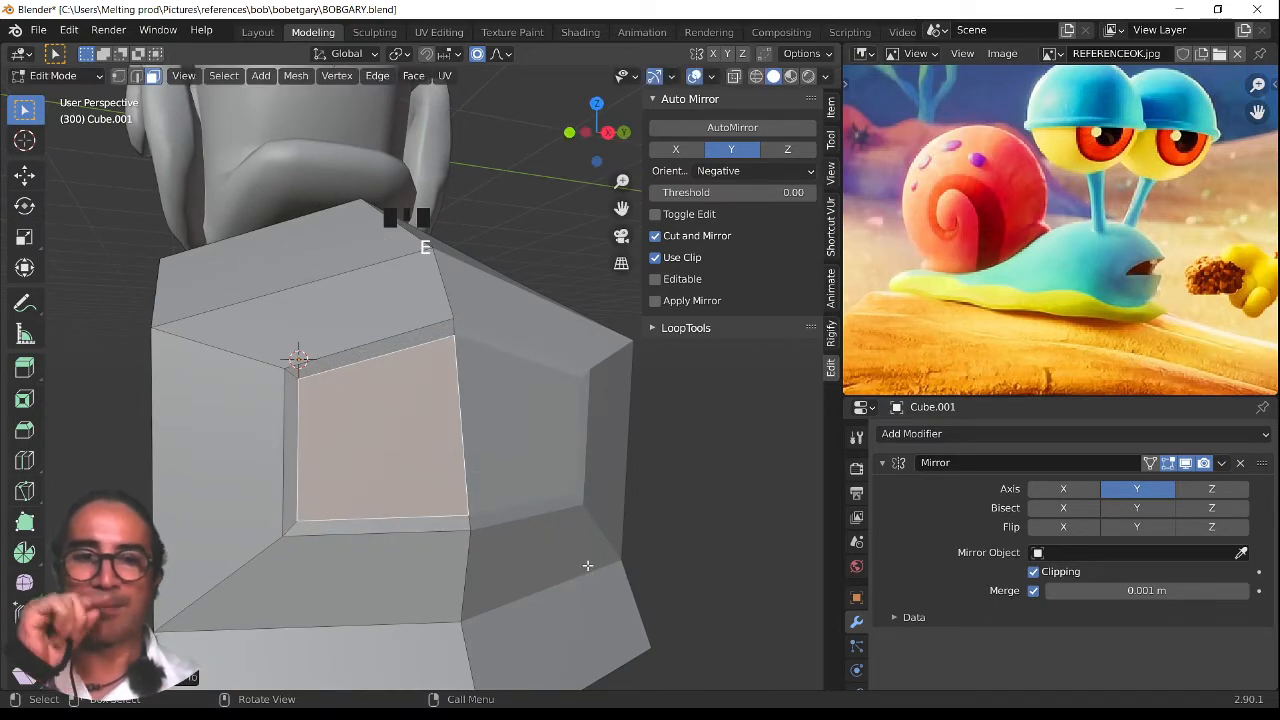
Extrude the inner front face back into the head to recess the mouth opening
{"action": "middle_click_drag", "start_coordinate": [410, 435], "coordinate": [560, 540]}
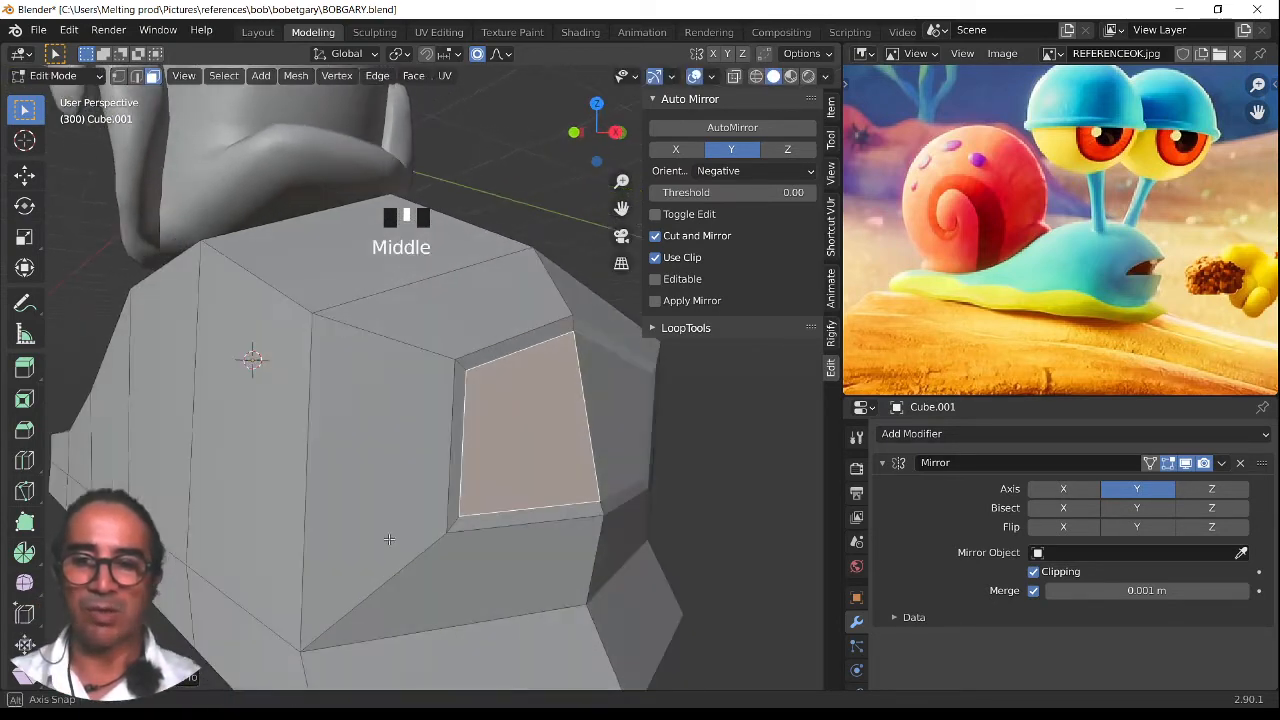
{"action": "key", "text": "e"}
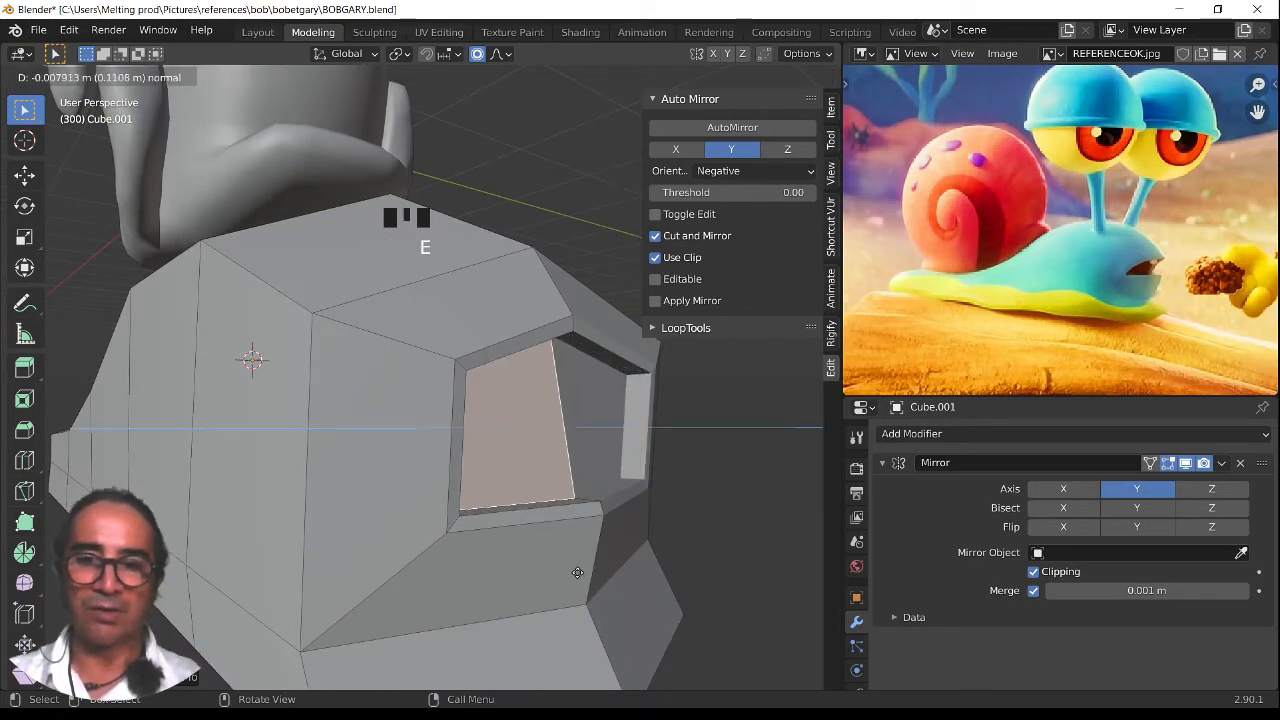
{"action": "left_click", "coordinate": [558, 570]}
Select the recessed mouth's centre edge and move it about 0.29 m deeper into the head along the X axis
{"action": "middle_click_drag", "start_coordinate": [508, 524], "coordinate": [435, 370]}
{"action": "left_click", "coordinate": [136, 76]}
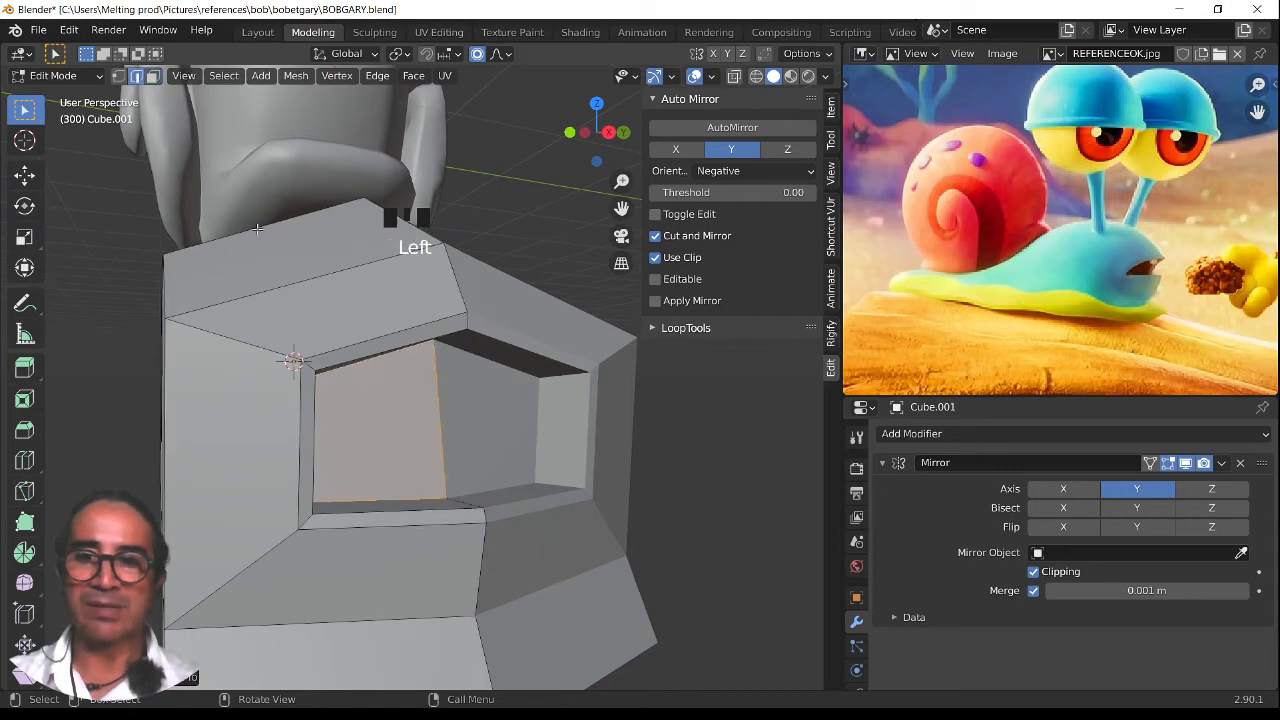
{"action": "left_click", "coordinate": [444, 418]}
{"action": "scroll", "coordinate": [444, 468], "scroll_direction": "down", "scroll_amount": 2}
{"action": "middle_click_drag", "start_coordinate": [445, 480], "coordinate": [565, 531]}
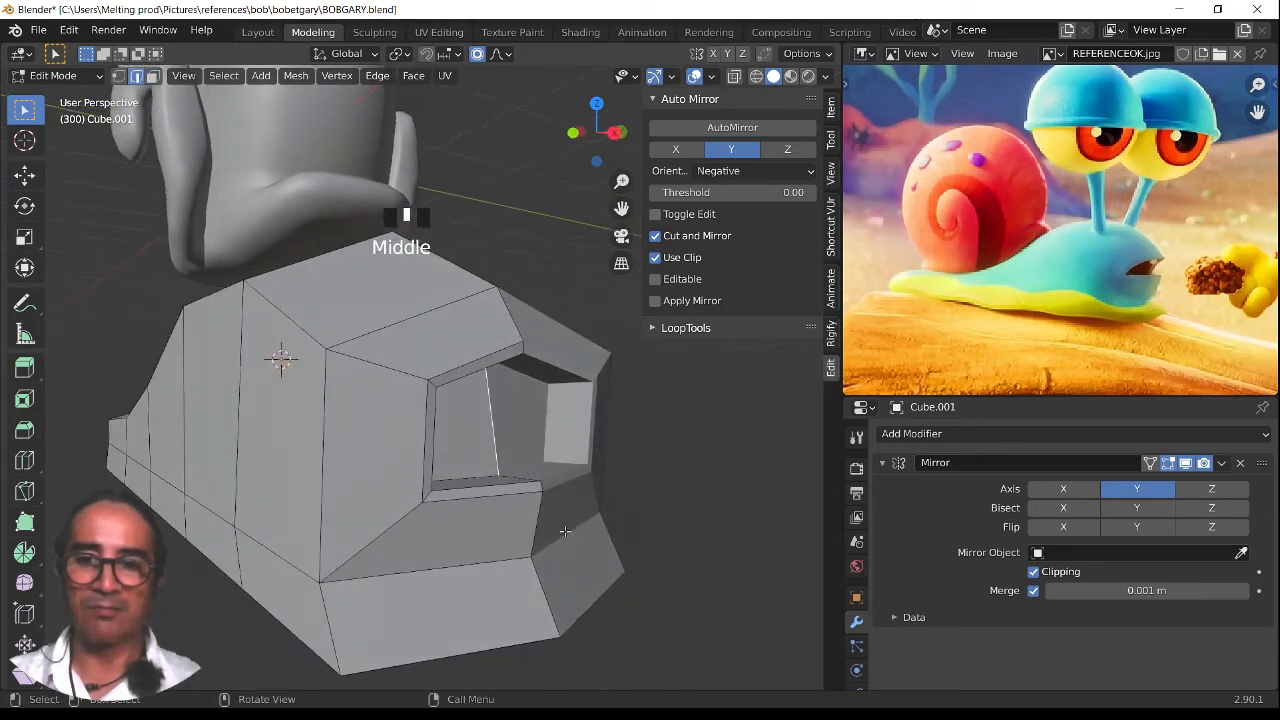
{"action": "key", "text": "g"}
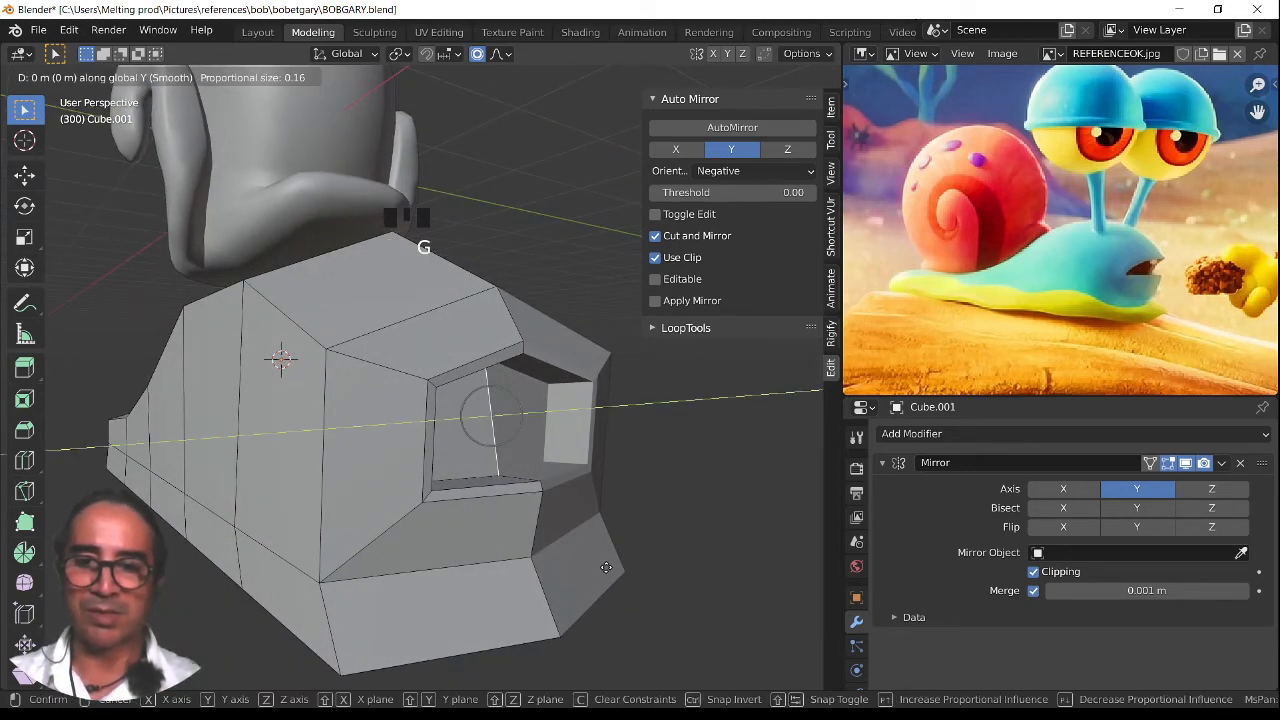
{"action": "key", "text": "x"}
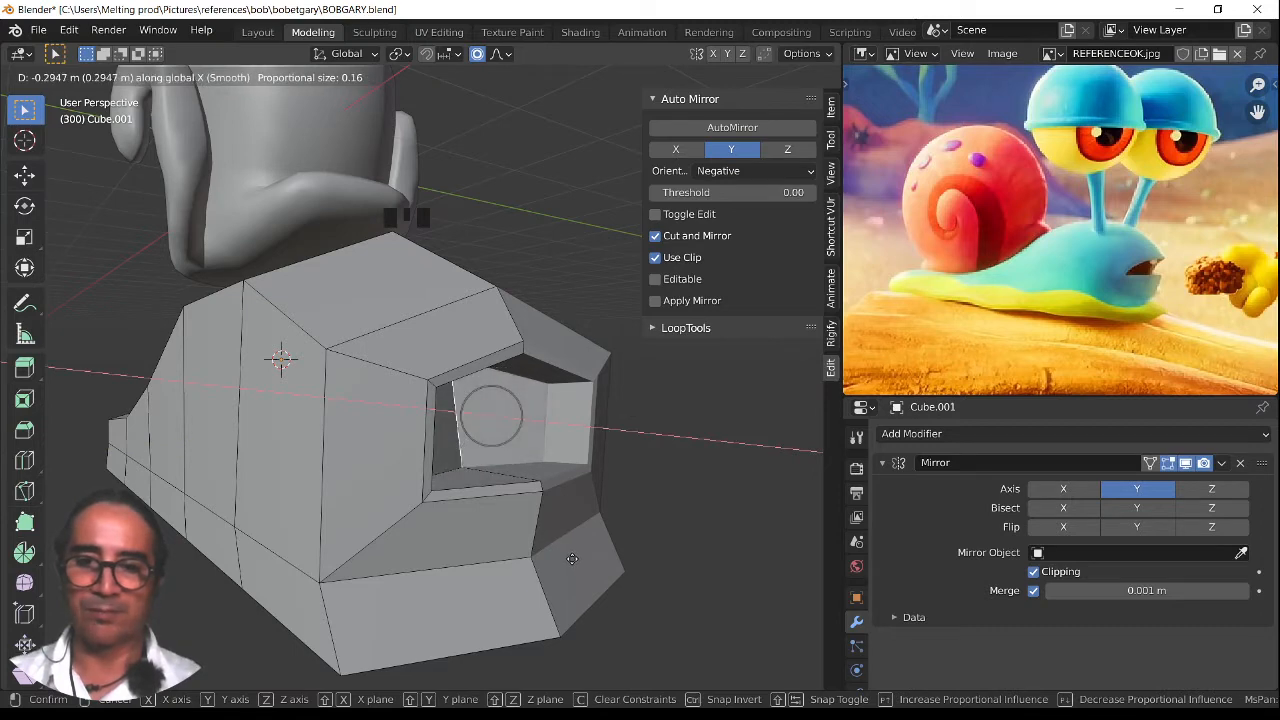
{"action": "left_click", "coordinate": [578, 561]}
{"action": "scroll", "coordinate": [571, 557], "scroll_direction": "down", "scroll_amount": 3}
{"action": "middle_click_drag", "start_coordinate": [571, 557], "coordinate": [497, 548]}
{"action": "scroll", "coordinate": [497, 548], "scroll_direction": "up", "scroll_amount": 3}
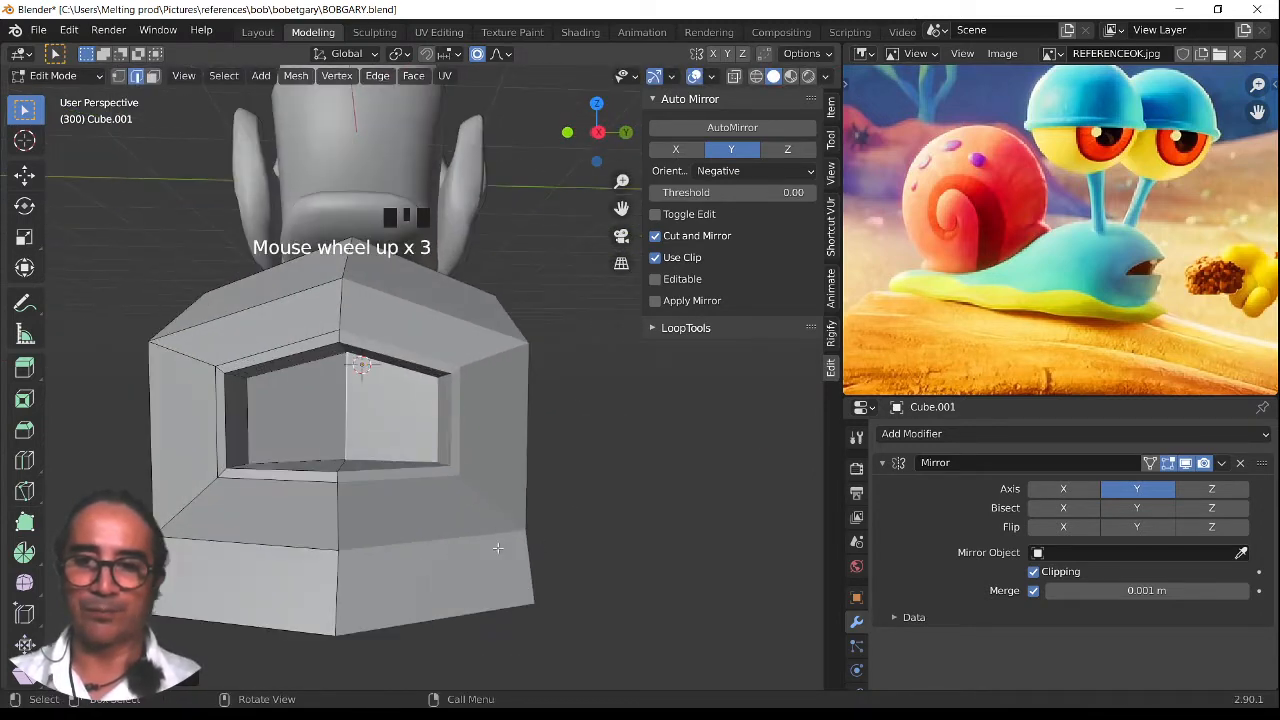
Compare the body with the reference, then move the two cross edges on top of the head forward, one after the other
{"action": "scroll", "coordinate": [354, 431], "scroll_direction": "down", "scroll_amount": 2}
{"action": "middle_click_drag", "start_coordinate": [346, 531], "coordinate": [387, 383]}
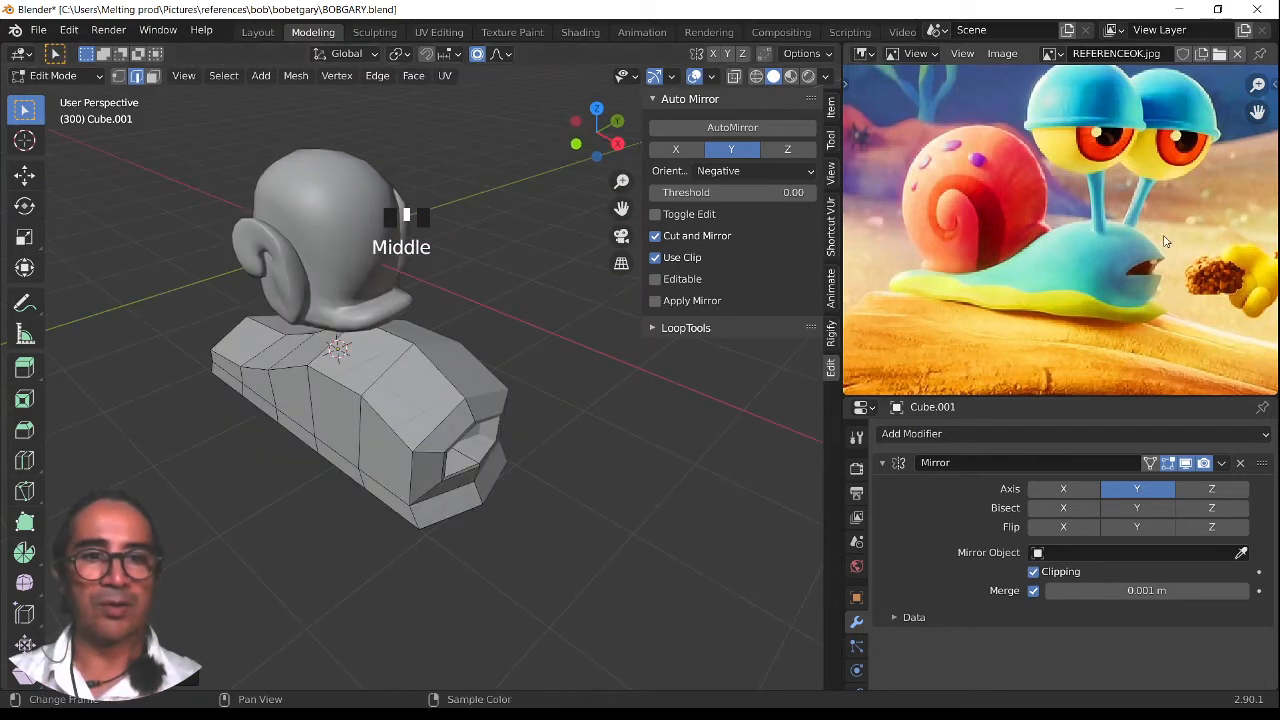
{"action": "middle_click_drag", "start_coordinate": [532, 486], "coordinate": [660, 466]}
{"action": "scroll", "coordinate": [1156, 250], "scroll_direction": "up", "scroll_amount": 1}
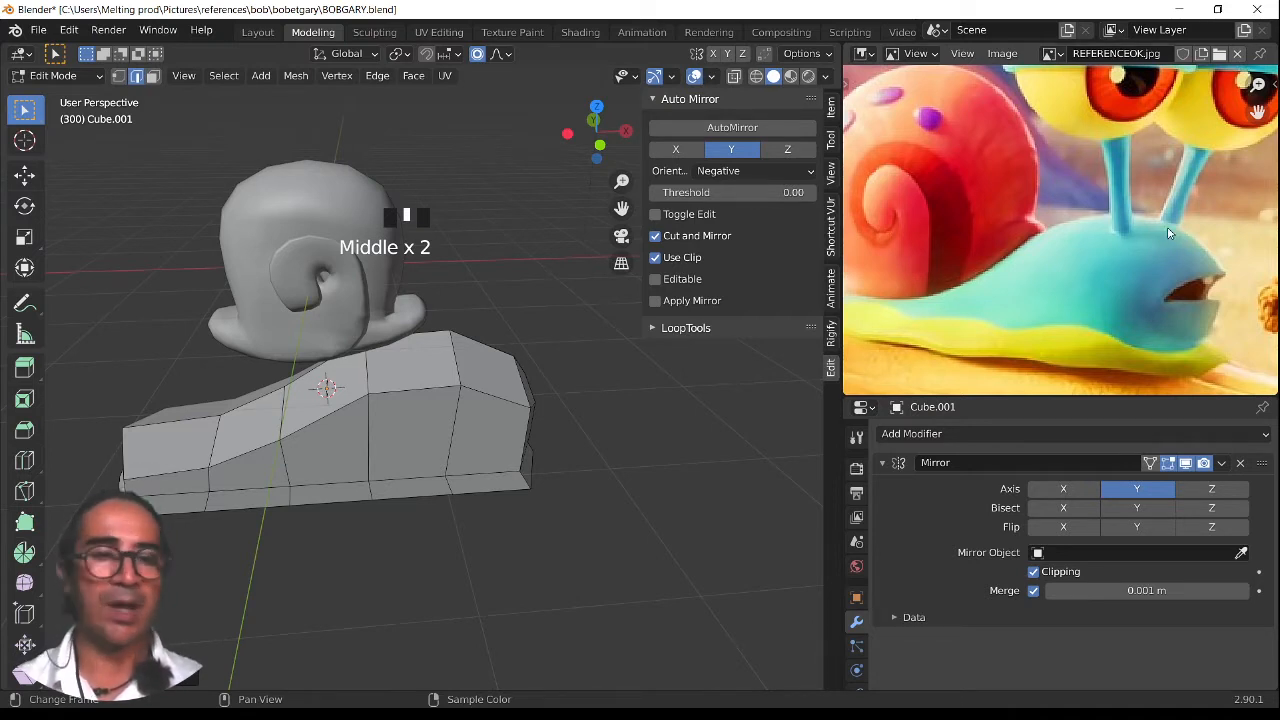
{"action": "middle_click_drag", "start_coordinate": [1260, 236], "coordinate": [1180, 277]}
{"action": "middle_click_drag", "start_coordinate": [548, 467], "coordinate": [518, 458]}
{"action": "left_click", "coordinate": [410, 366]}
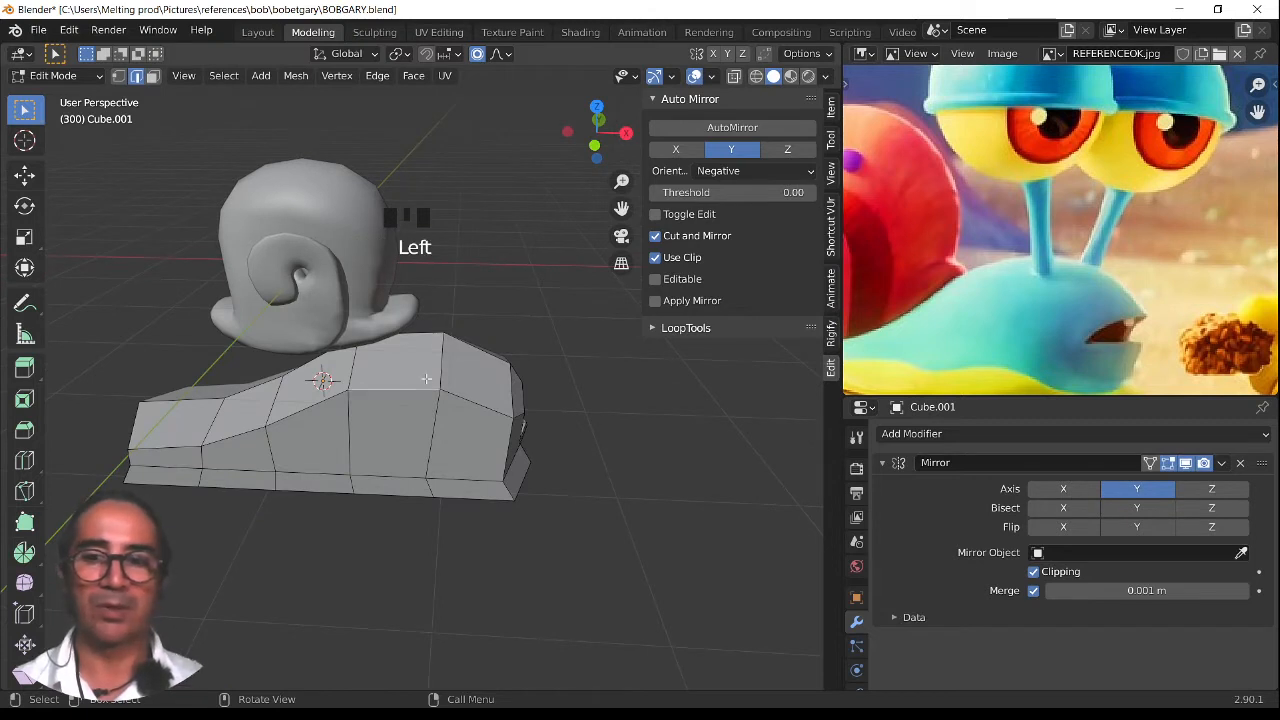
{"action": "left_click", "coordinate": [152, 77]}
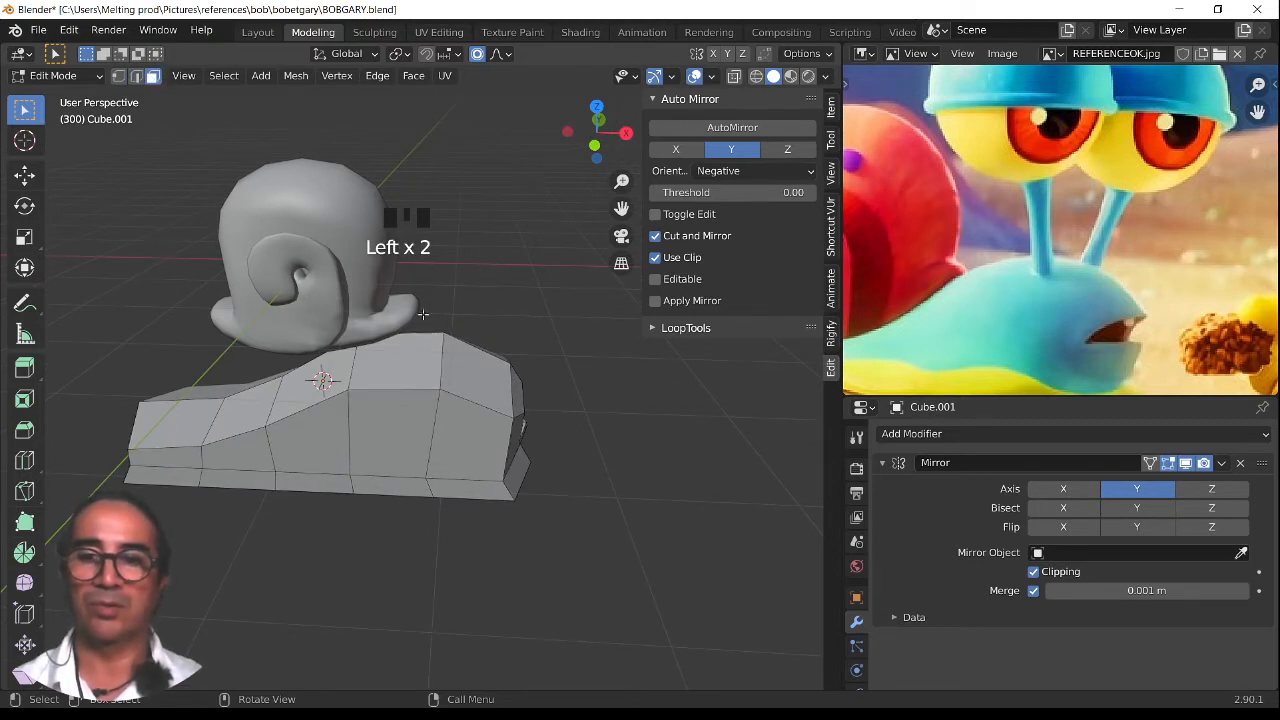
{"action": "left_click", "coordinate": [136, 77]}
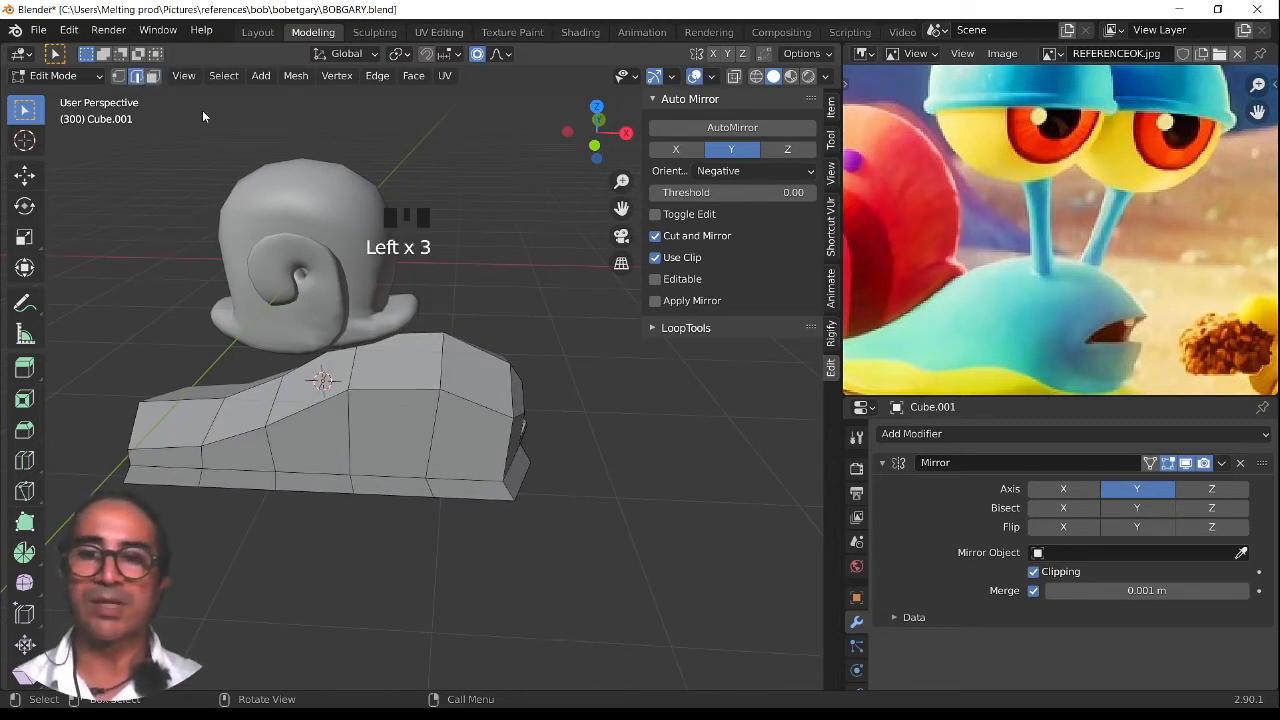
{"action": "key", "text": "g"}
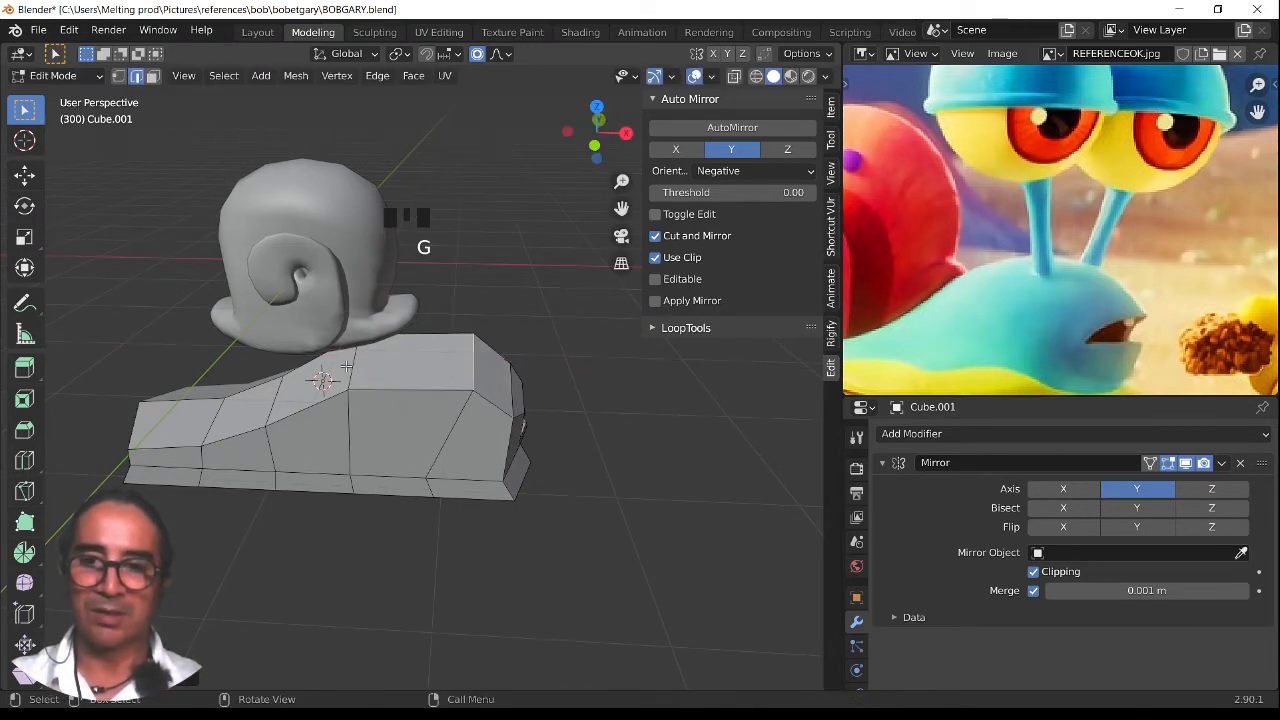
{"action": "left_click", "coordinate": [380, 369]}
{"action": "middle_click_drag", "start_coordinate": [380, 369], "coordinate": [394, 385]}
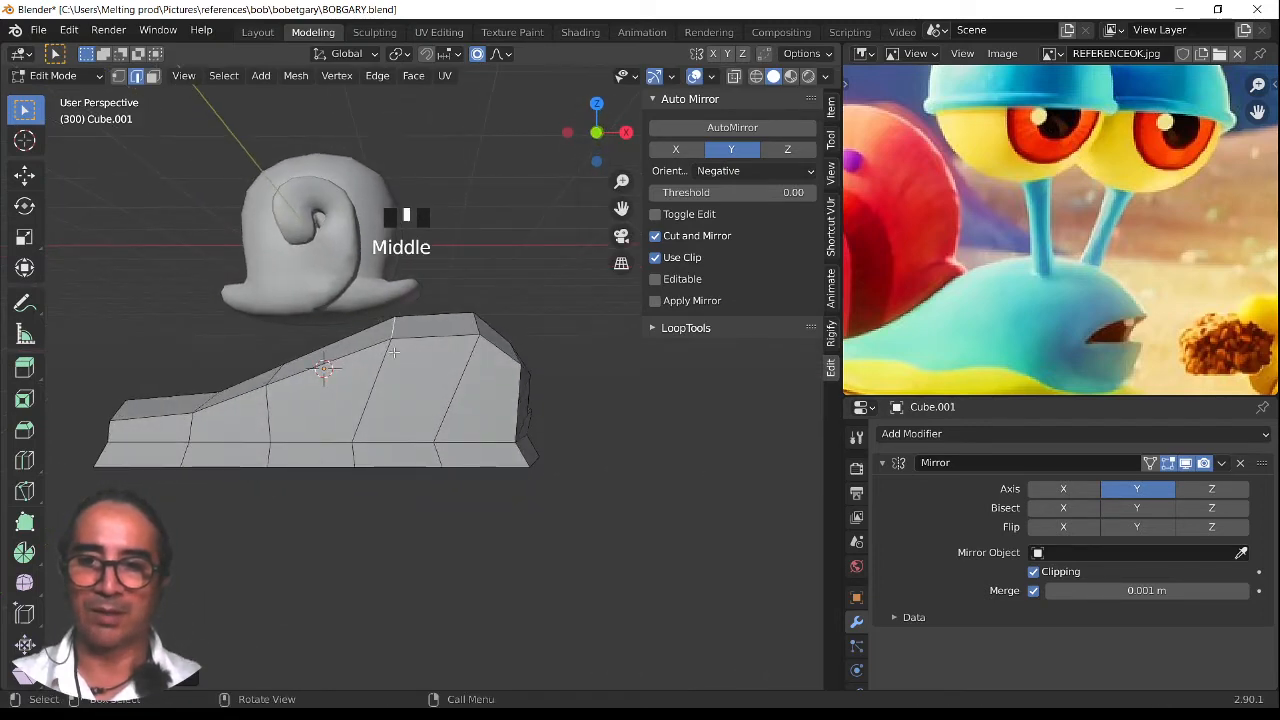
Move the two short edges of the foot strip beneath the head forward, one after the other
{"action": "left_click", "coordinate": [387, 355]}
{"action": "left_click", "coordinate": [356, 462]}
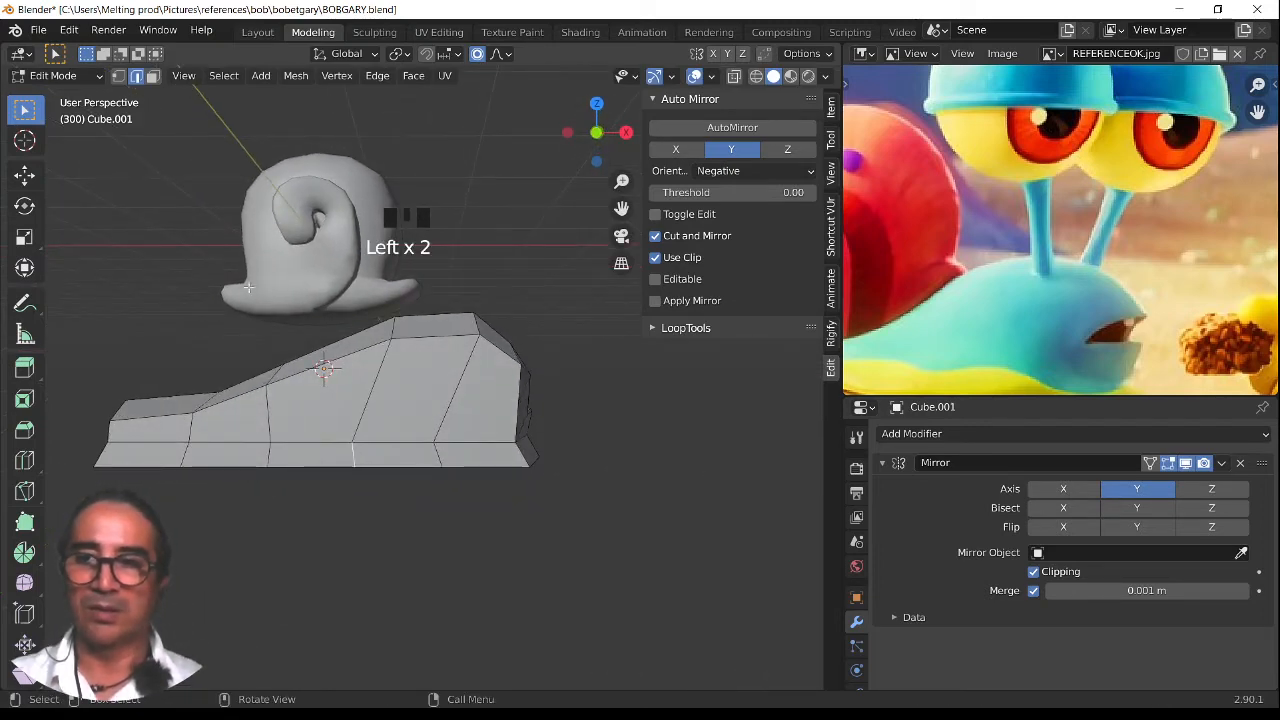
{"action": "key", "text": "g"}
{"action": "left_click", "coordinate": [418, 443]}
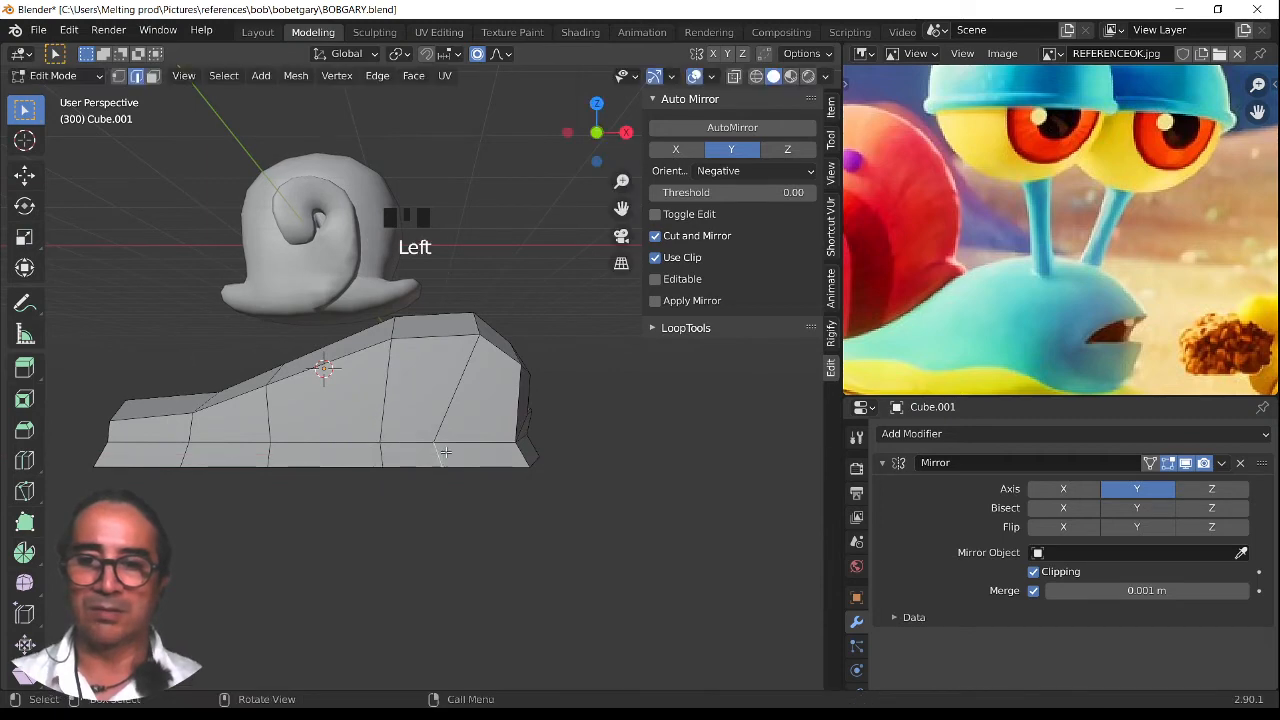
{"action": "key", "text": "g"}
{"action": "left_click", "coordinate": [443, 451]}
Select the large face on top of the head and turn off Clipping and Merge in the Mirror modifier
{"action": "middle_click_drag", "start_coordinate": [443, 451], "coordinate": [371, 465]}
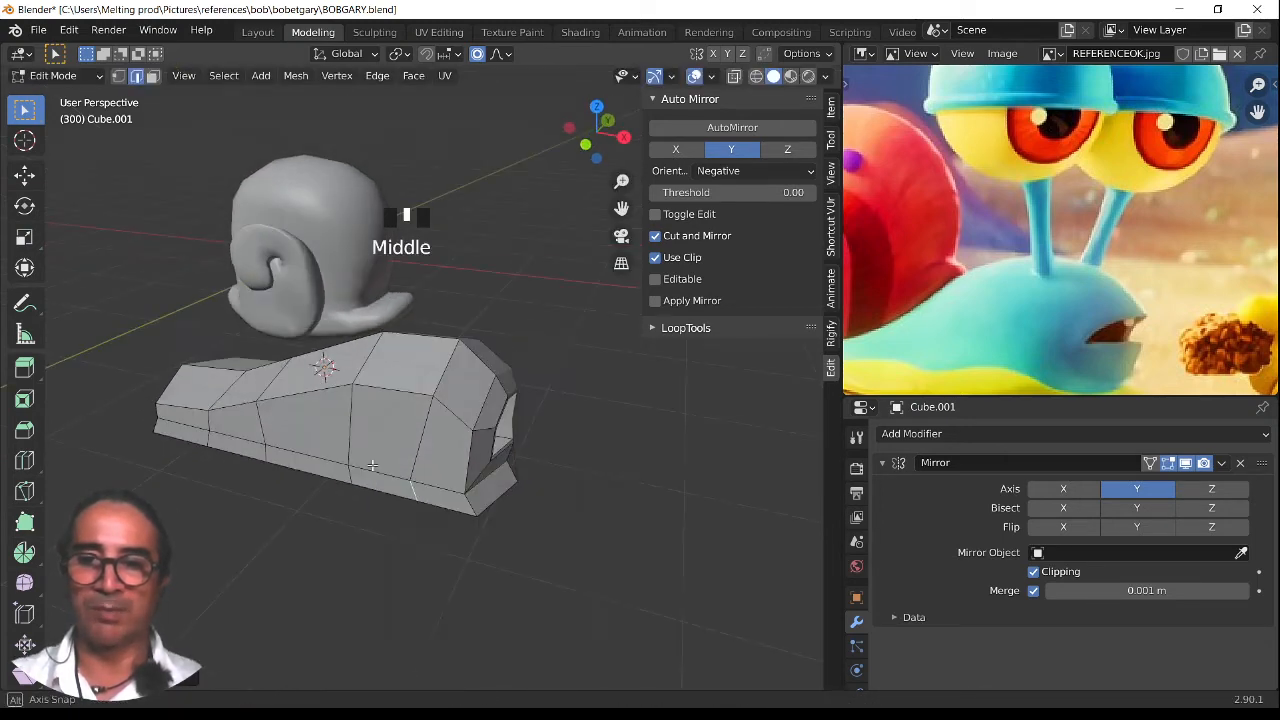
{"action": "scroll", "coordinate": [371, 465], "scroll_direction": "up", "scroll_amount": 2}
{"action": "middle_click_drag", "start_coordinate": [416, 370], "coordinate": [520, 330]}
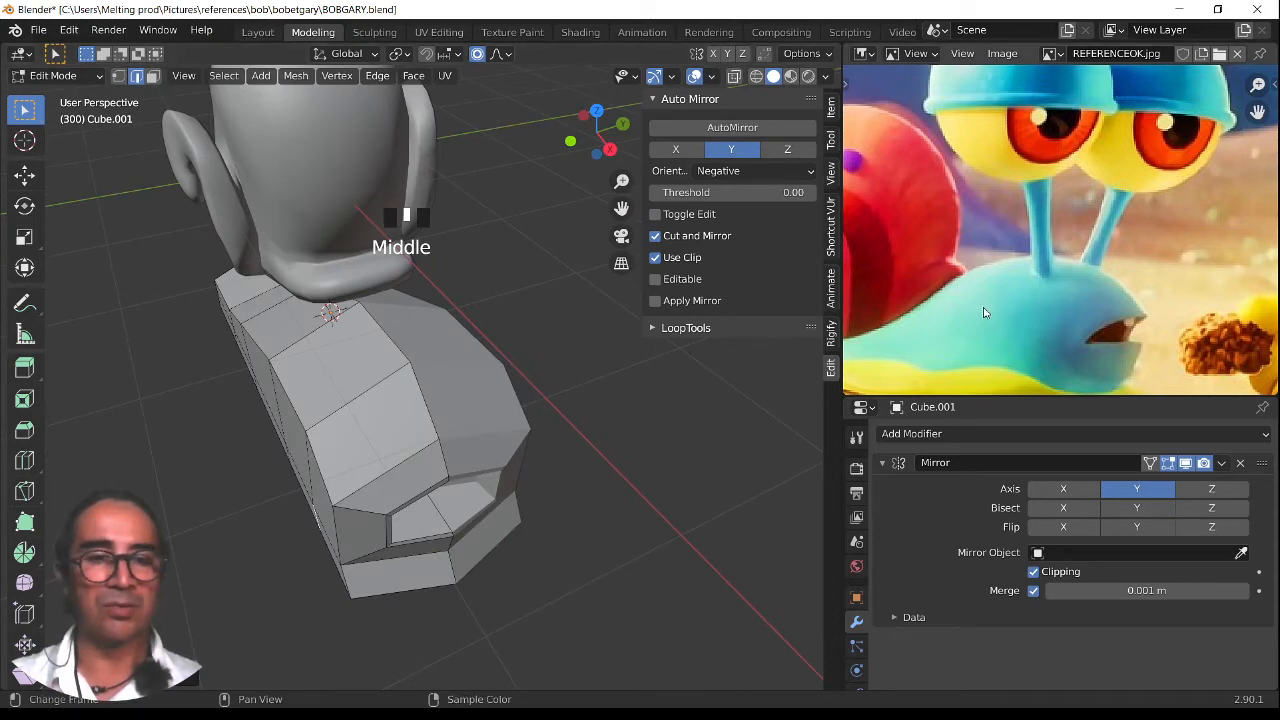
{"action": "middle_click_drag", "start_coordinate": [430, 470], "coordinate": [470, 477]}
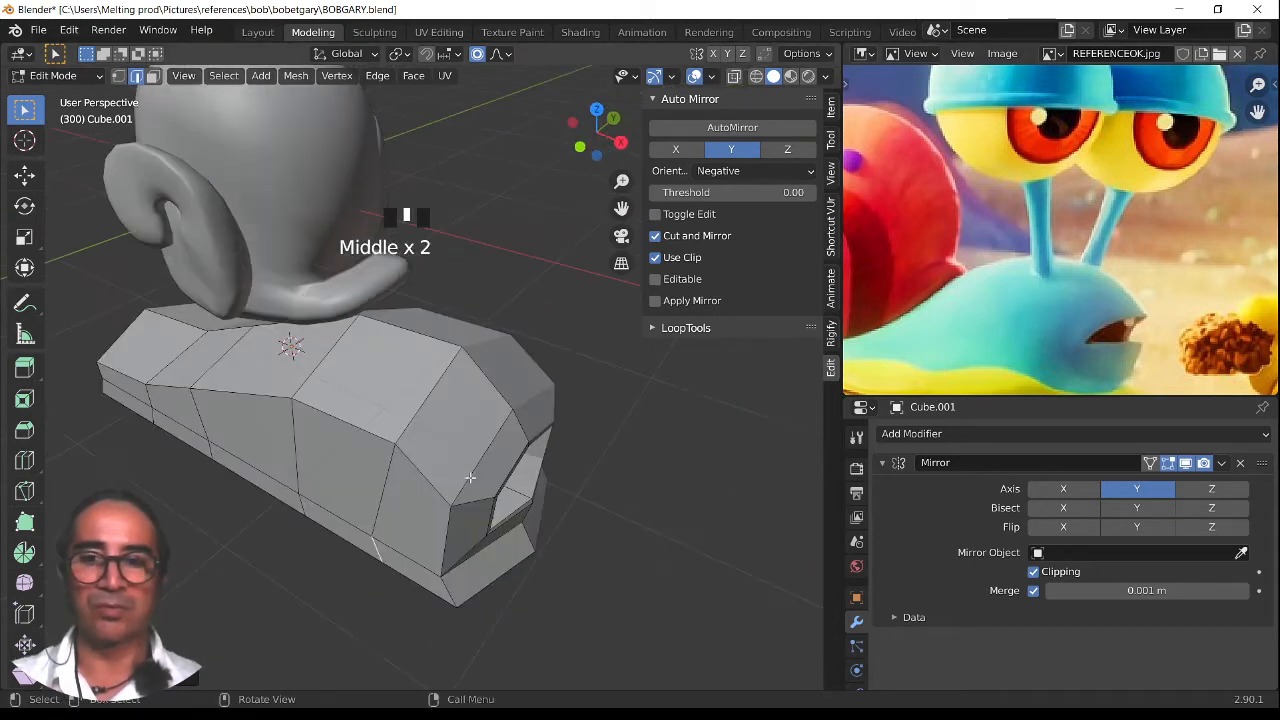
{"action": "left_click", "coordinate": [153, 77]}
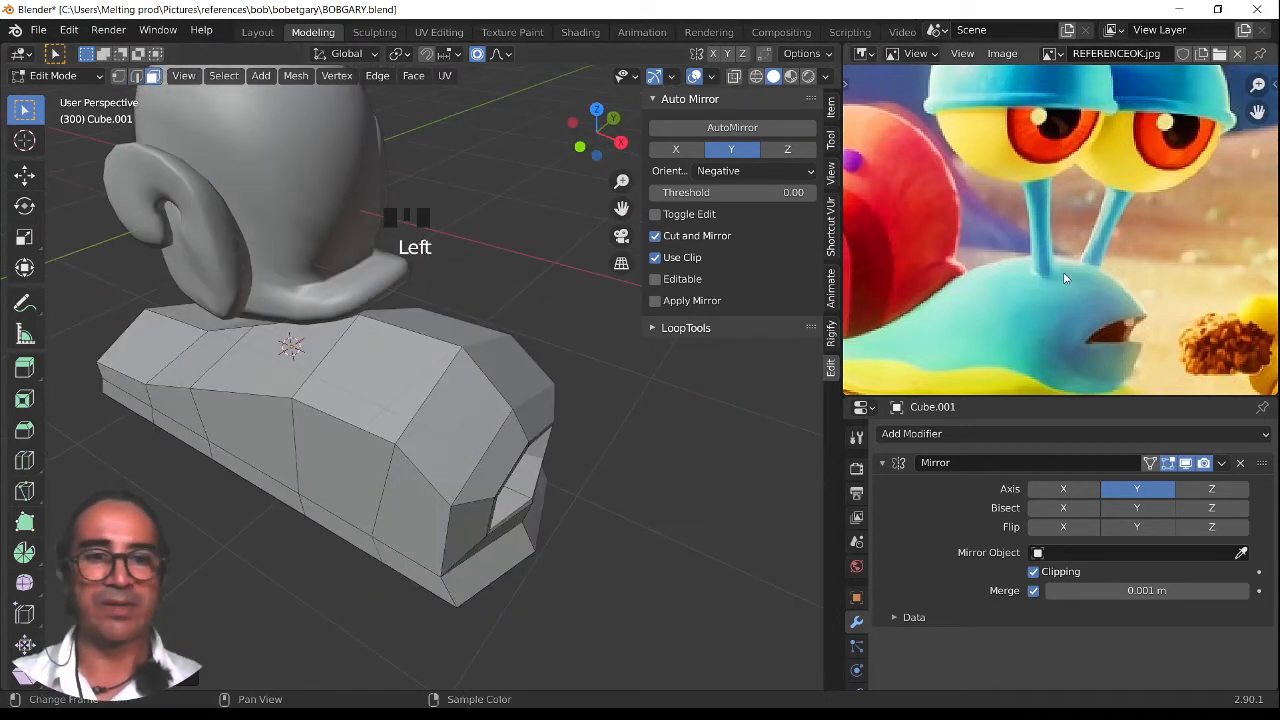
{"action": "left_click", "coordinate": [360, 383]}
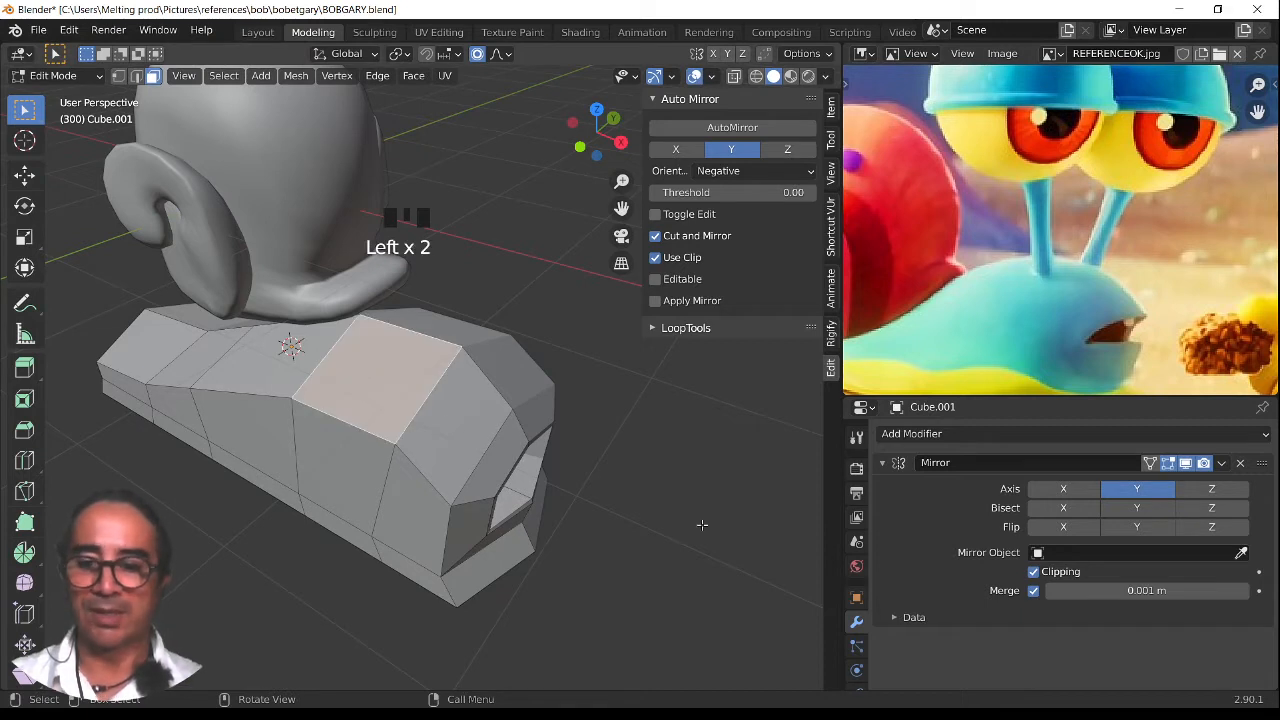
{"action": "left_click", "coordinate": [1033, 573]}
{"action": "left_click", "coordinate": [1033, 591]}
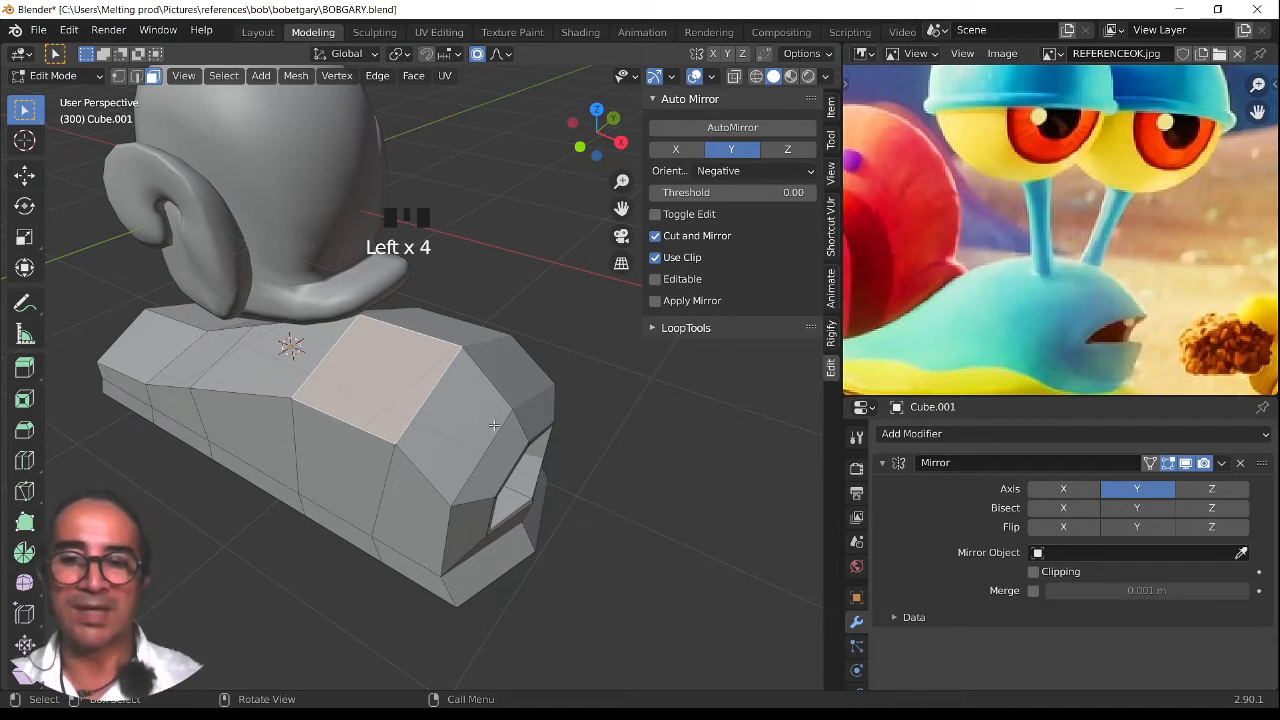
Inset the top head face to a small inner face and move it about 0.26 m in X and 0.08 m in Y from the top view
{"action": "key", "text": "i"}
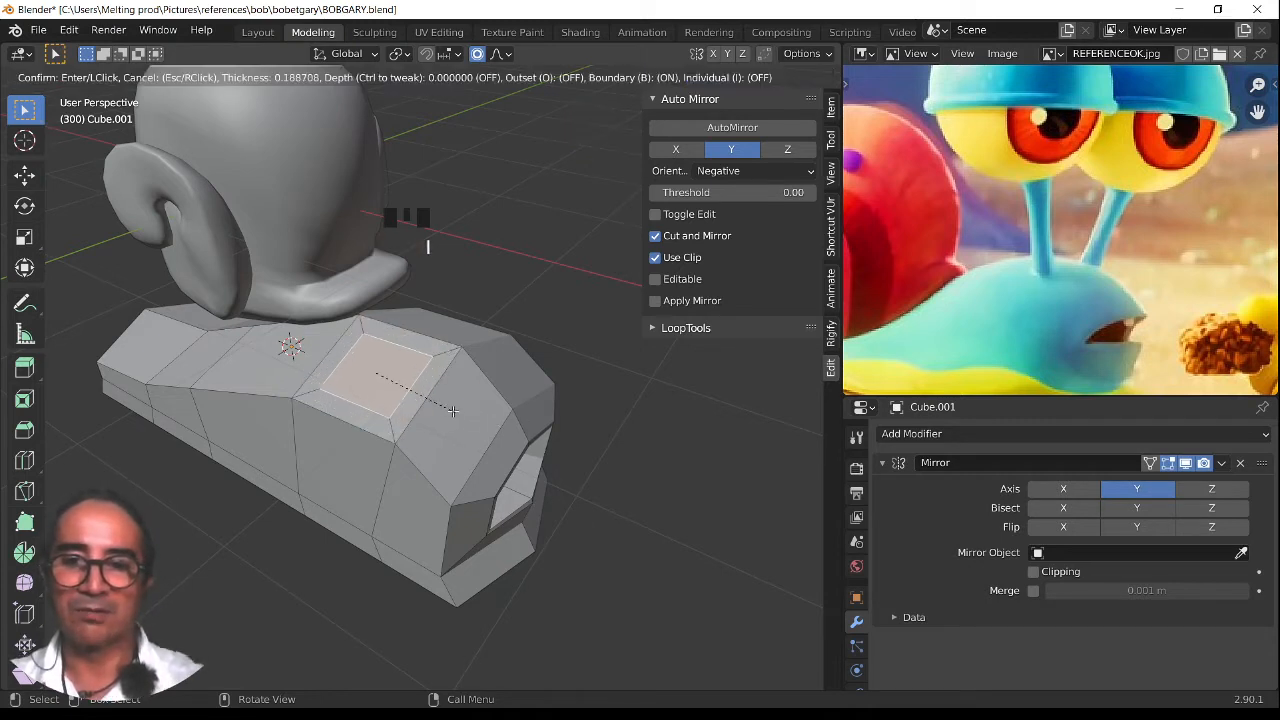
{"action": "left_click", "coordinate": [440, 408]}
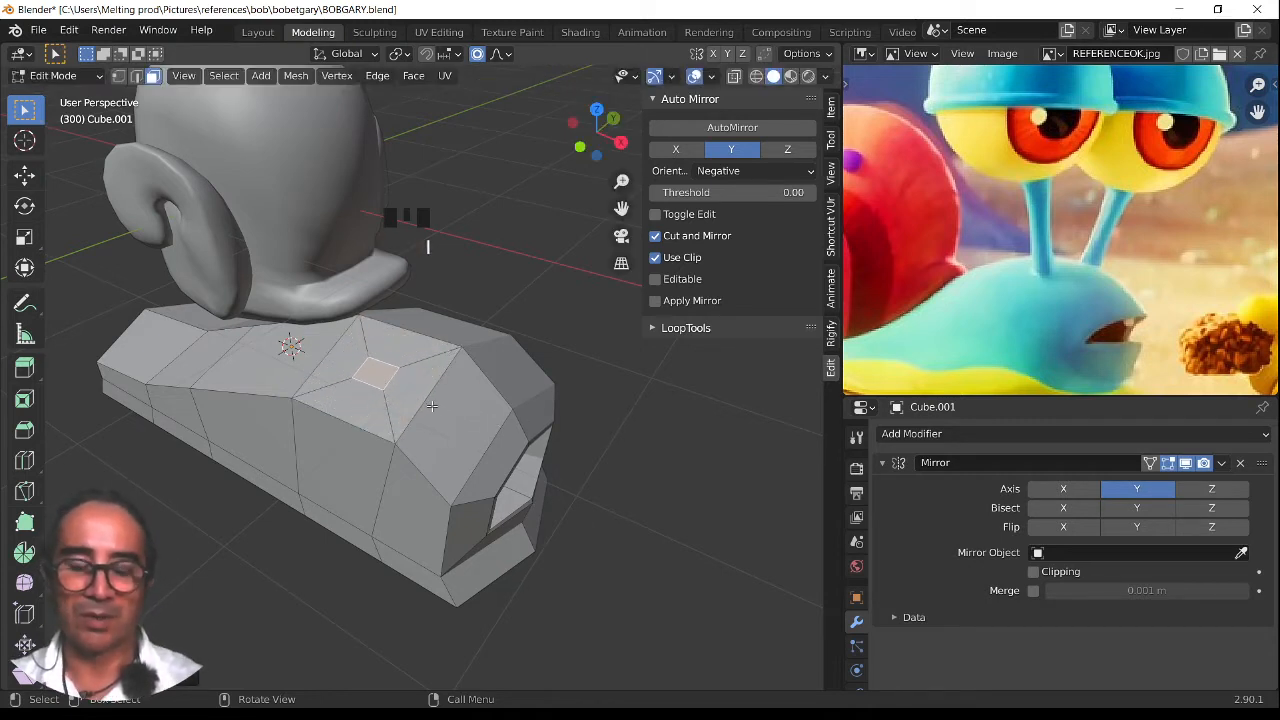
{"action": "middle_click_drag", "start_coordinate": [440, 410], "coordinate": [448, 508]}
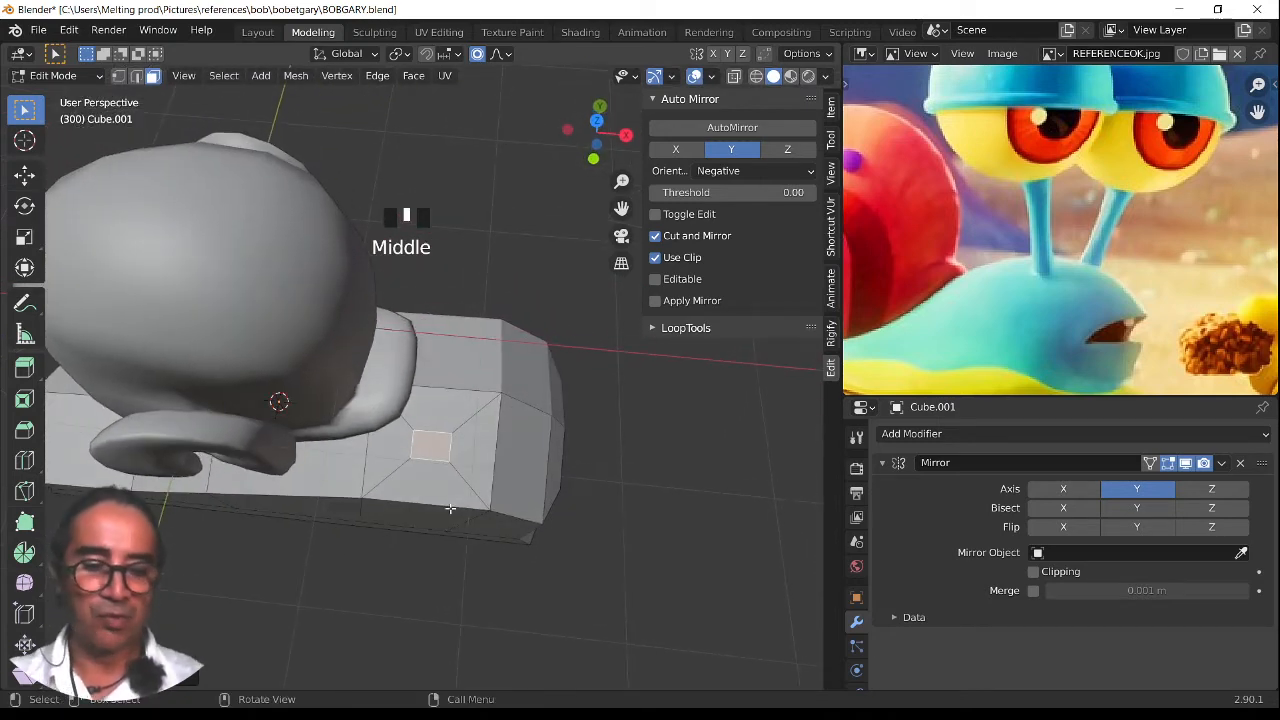
{"action": "key", "text": "KP_7"}
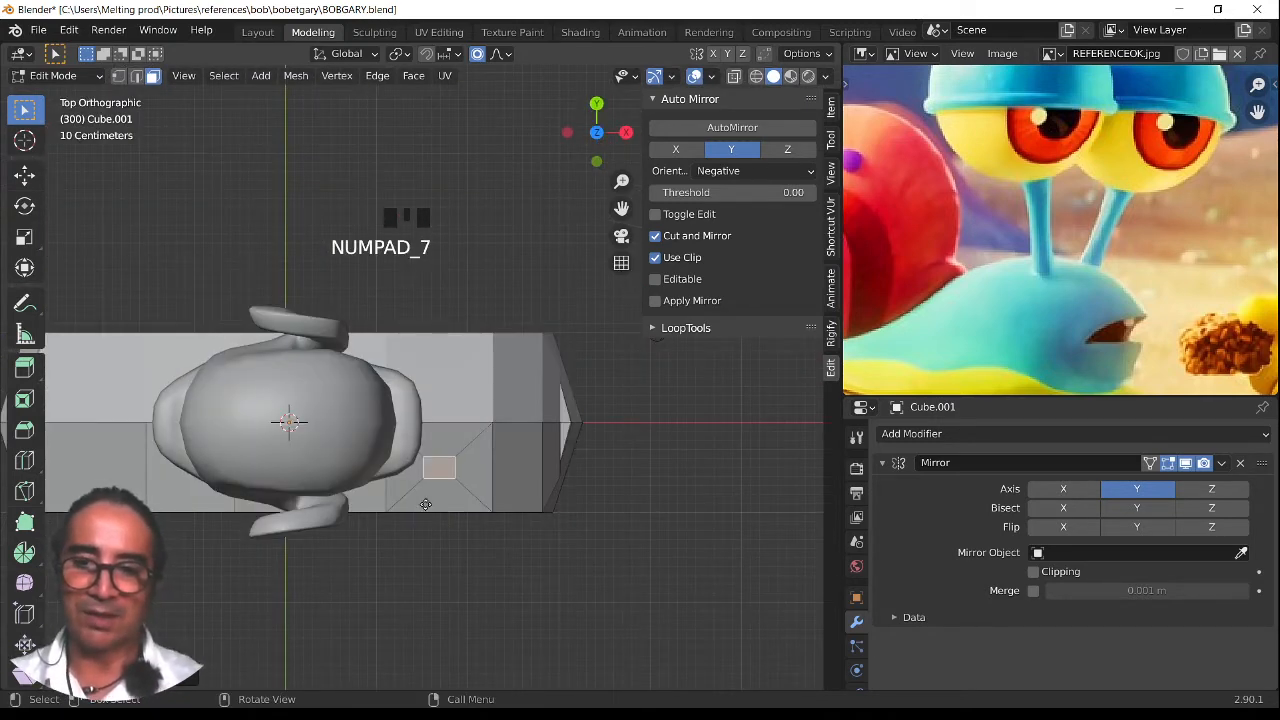
{"action": "key", "text": "g"}
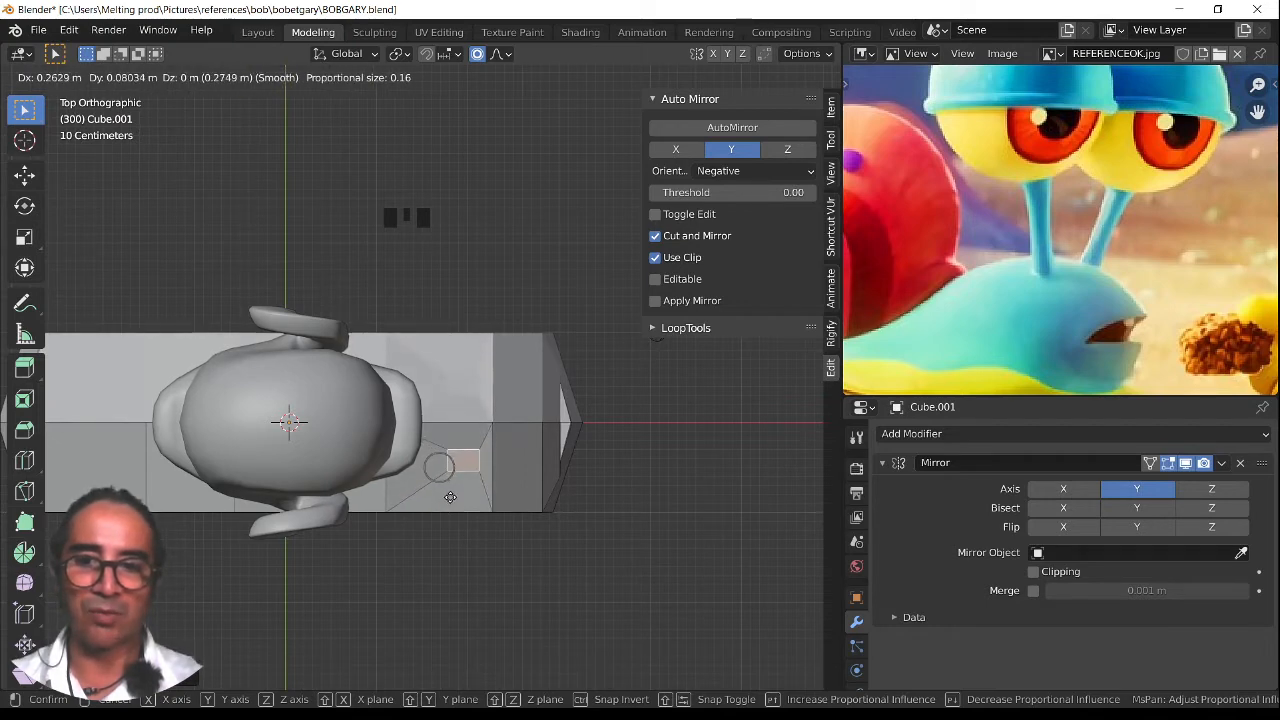
{"action": "left_click", "coordinate": [450, 497]}
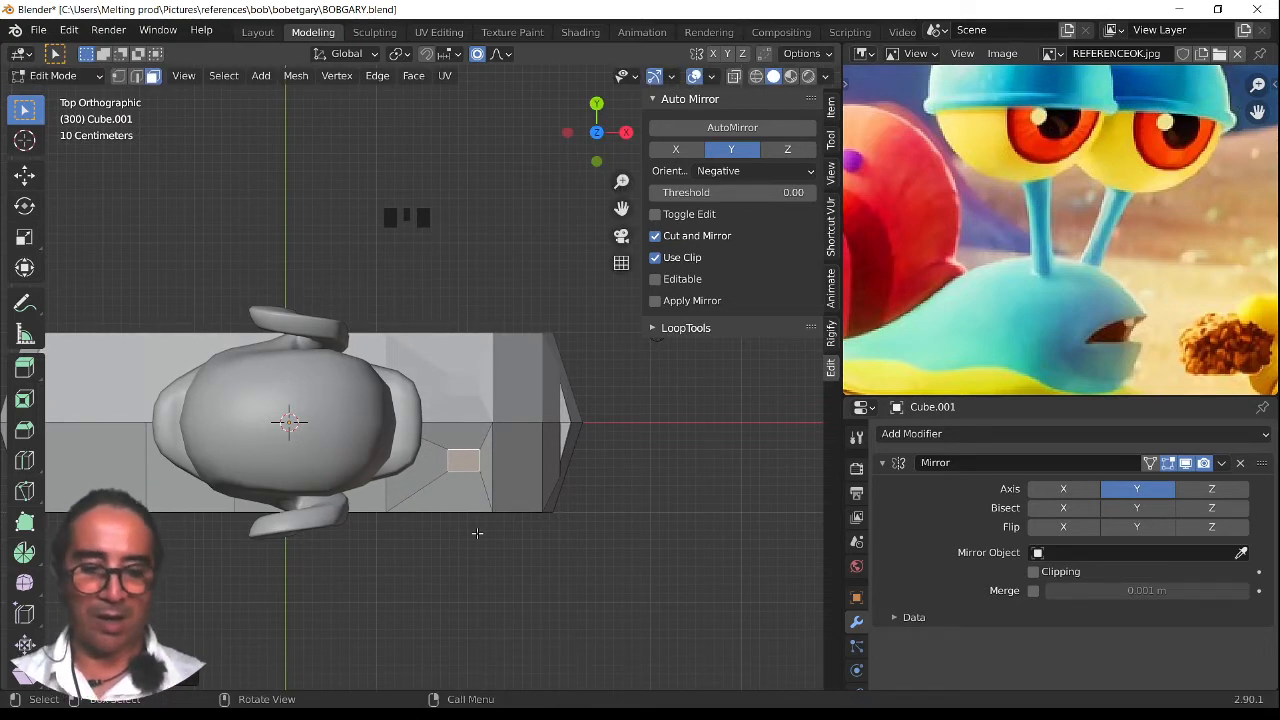
In the right orthographic view, raise the small inset face about 0.1 m and shift it slightly outward from the centreline
{"action": "key", "text": "KP_1"}
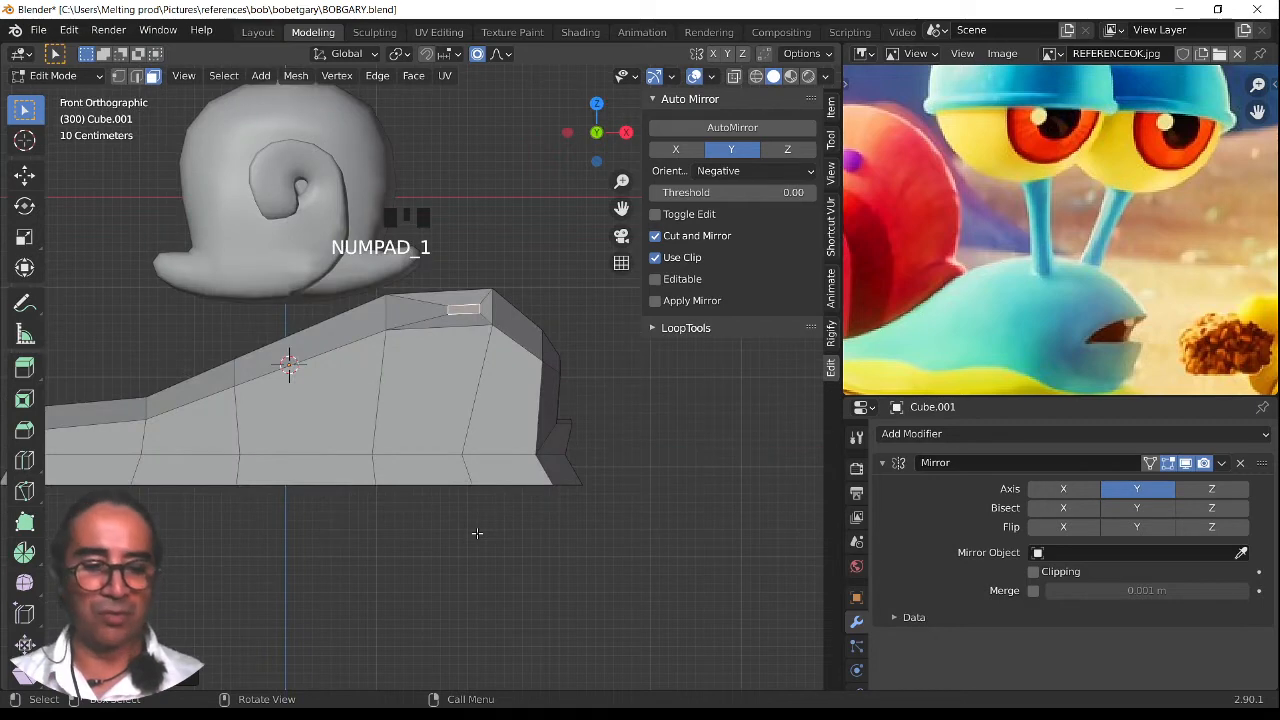
{"action": "key", "text": "KP_3"}
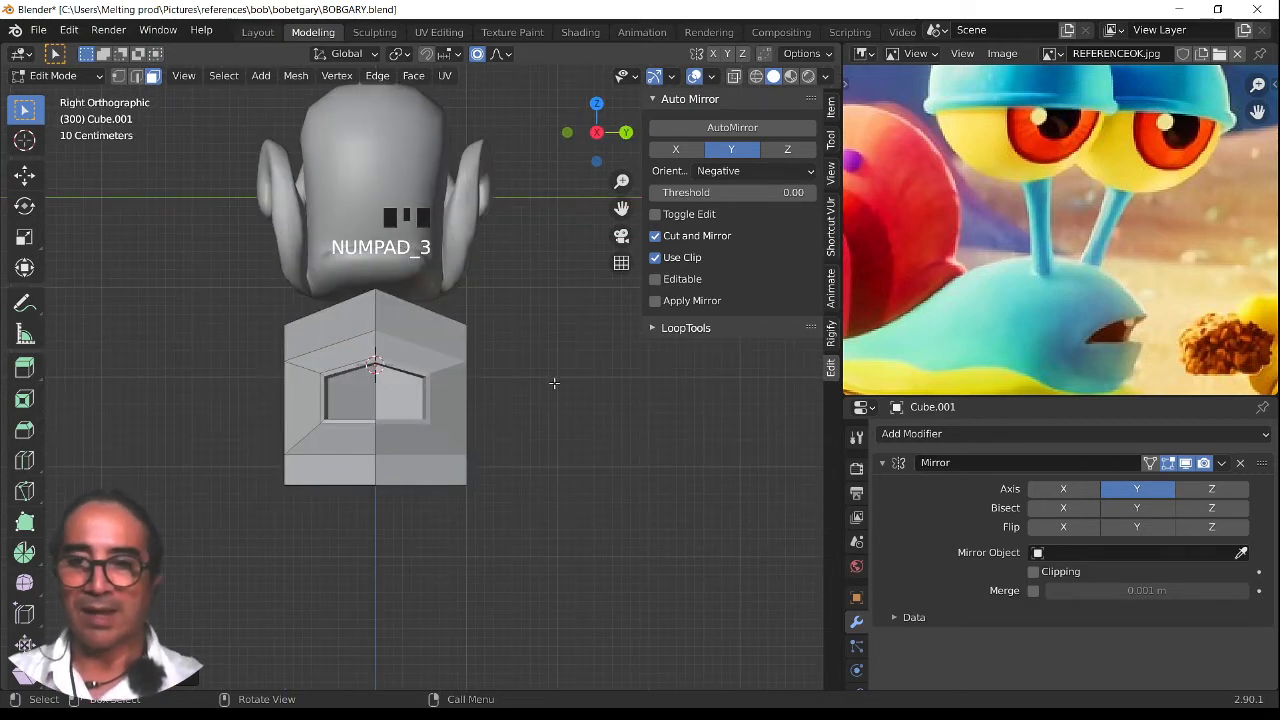
{"action": "scroll", "coordinate": [554, 383], "scroll_direction": "up", "scroll_amount": 2}
{"action": "middle_click_drag", "start_coordinate": [323, 278], "coordinate": [397, 435], "text": "shift"}
{"action": "scroll", "coordinate": [397, 435], "scroll_direction": "up", "scroll_amount": 2}
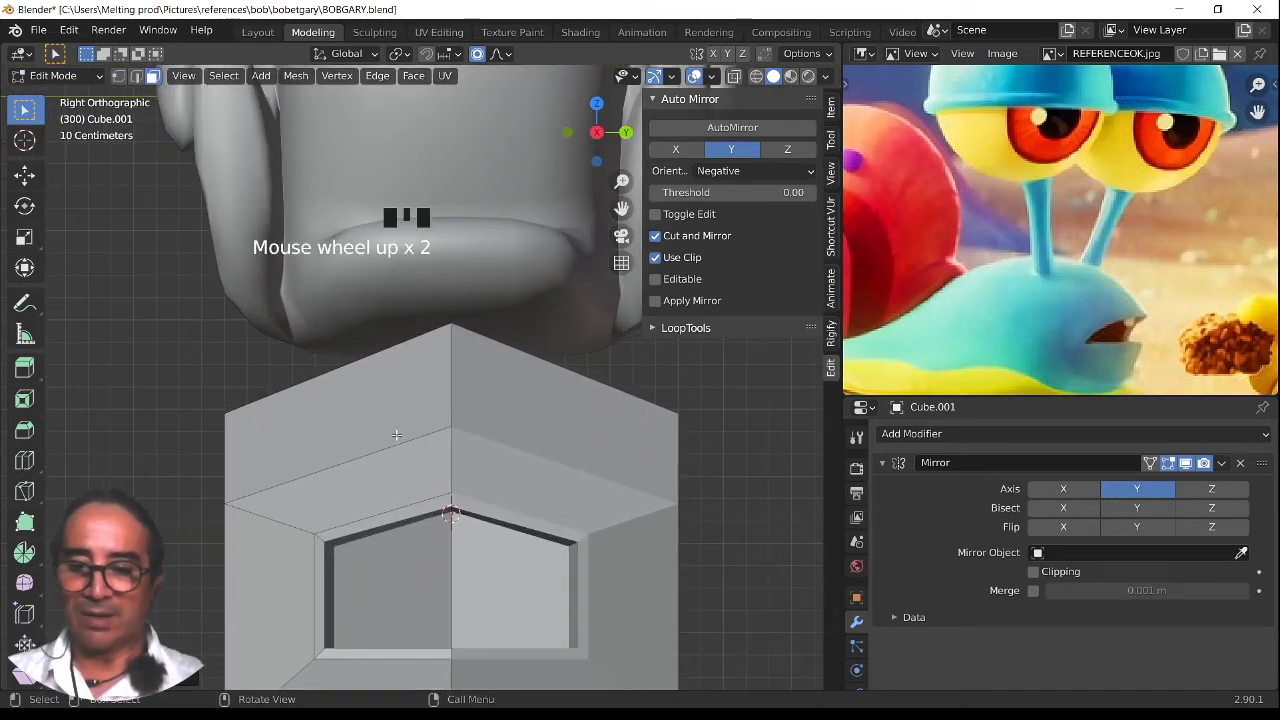
{"action": "key", "text": "g"}
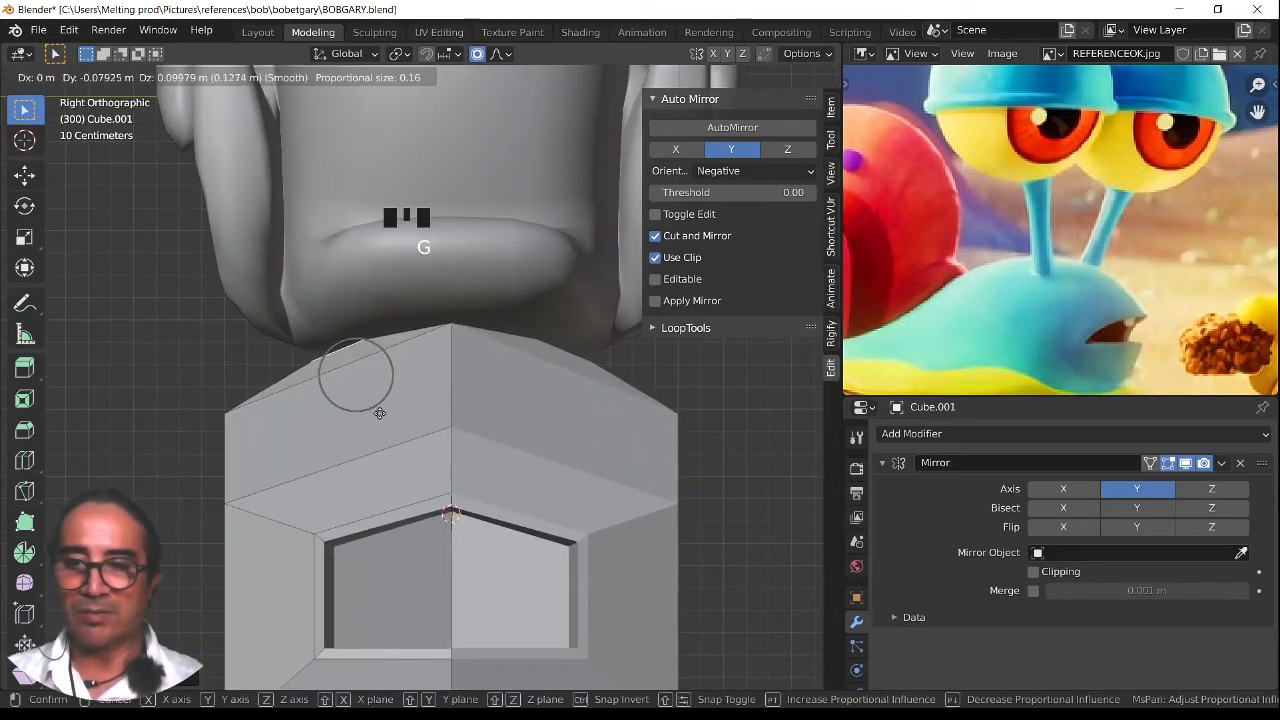
{"action": "left_click", "coordinate": [388, 416]}
Scale the small inset face down along the X axis to make it roughly square
{"action": "mouse_move", "coordinate": [345, 402]}
{"action": "middle_mouse_down"}
{"action": "mouse_move", "coordinate": [365, 409]}
{"action": "mouse_move", "coordinate": [329, 420]}
{"action": "mouse_move", "coordinate": [397, 423]}
{"action": "mouse_move", "coordinate": [480, 460]}
{"action": "mouse_move", "coordinate": [538, 521]}
{"action": "mouse_move", "coordinate": [474, 431]}
{"action": "mouse_move", "coordinate": [320, 403]}
{"action": "middle_mouse_up"}
{"action": "scroll", "coordinate": [538, 521], "scroll_direction": "up", "scroll_amount": 3}
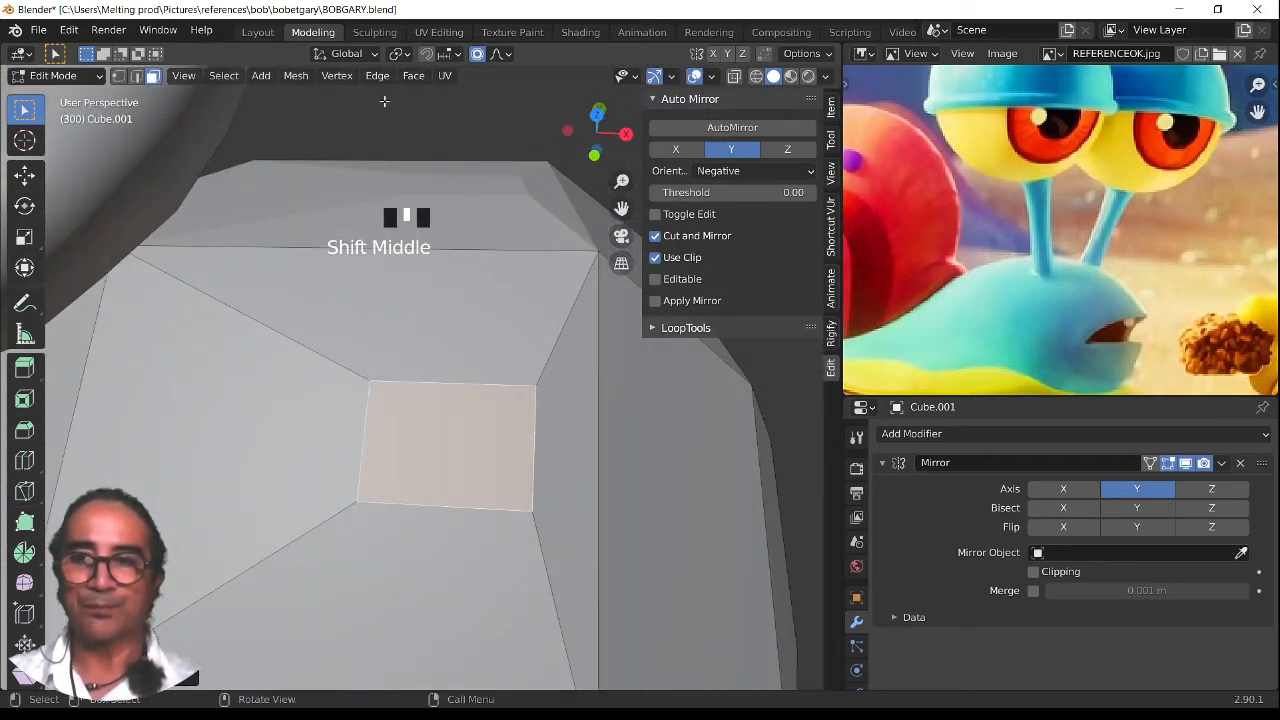
{"action": "key", "text": "s"}
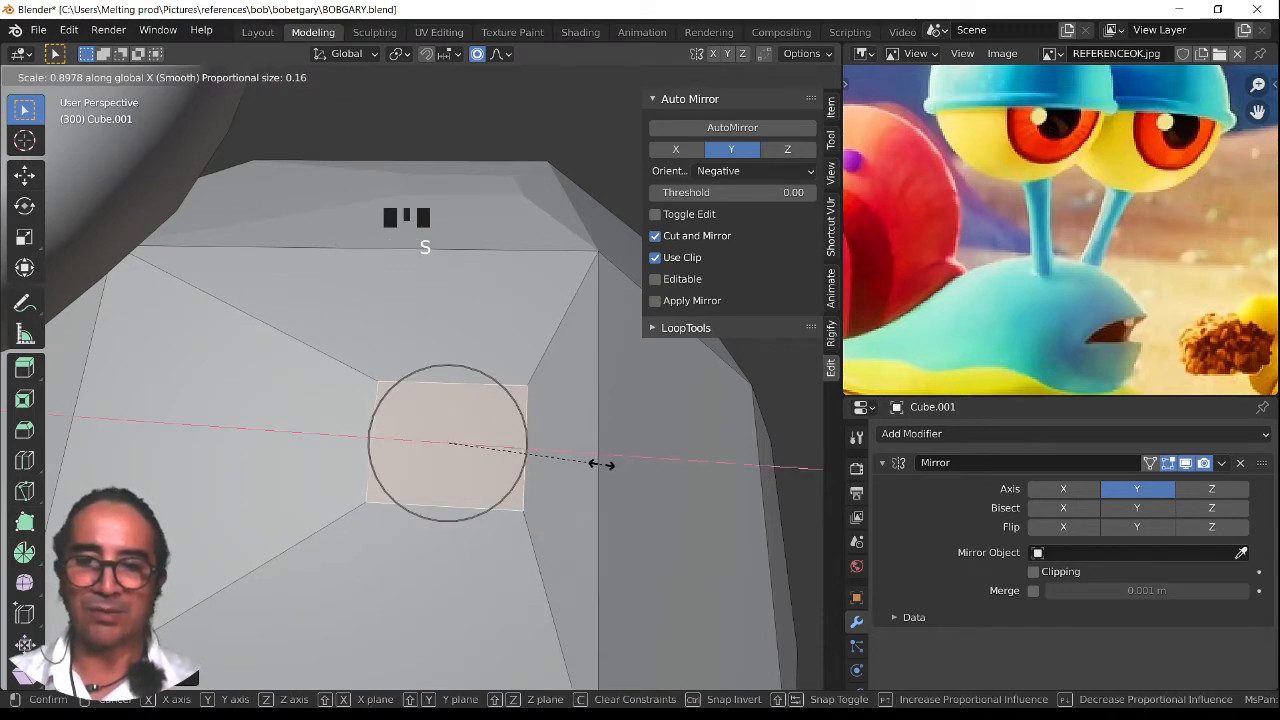
{"action": "left_click", "coordinate": [578, 460]}
{"action": "scroll", "coordinate": [521, 424], "scroll_direction": "down", "scroll_amount": 2}
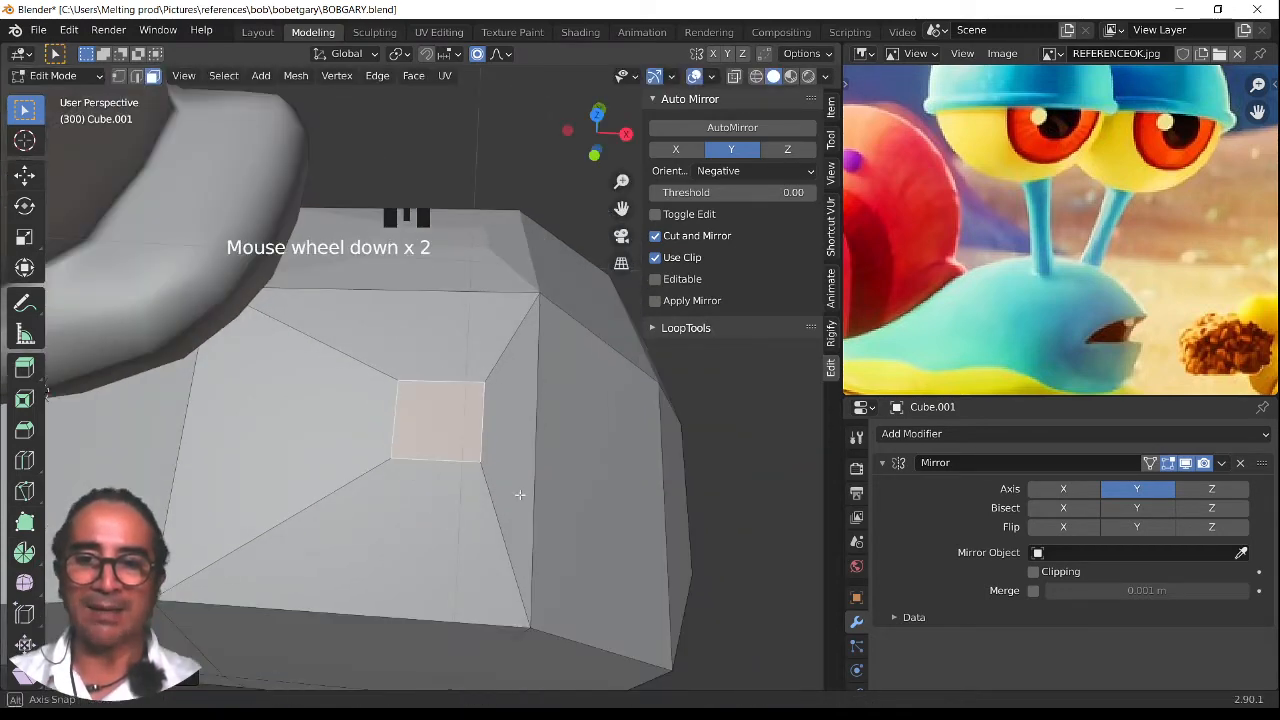
Return to Object Mode and add a Subdivision Surface modifier to the snail body
{"action": "middle_click_drag", "start_coordinate": [521, 424], "coordinate": [420, 443]}
{"action": "scroll", "coordinate": [420, 443], "scroll_direction": "down", "scroll_amount": 3}
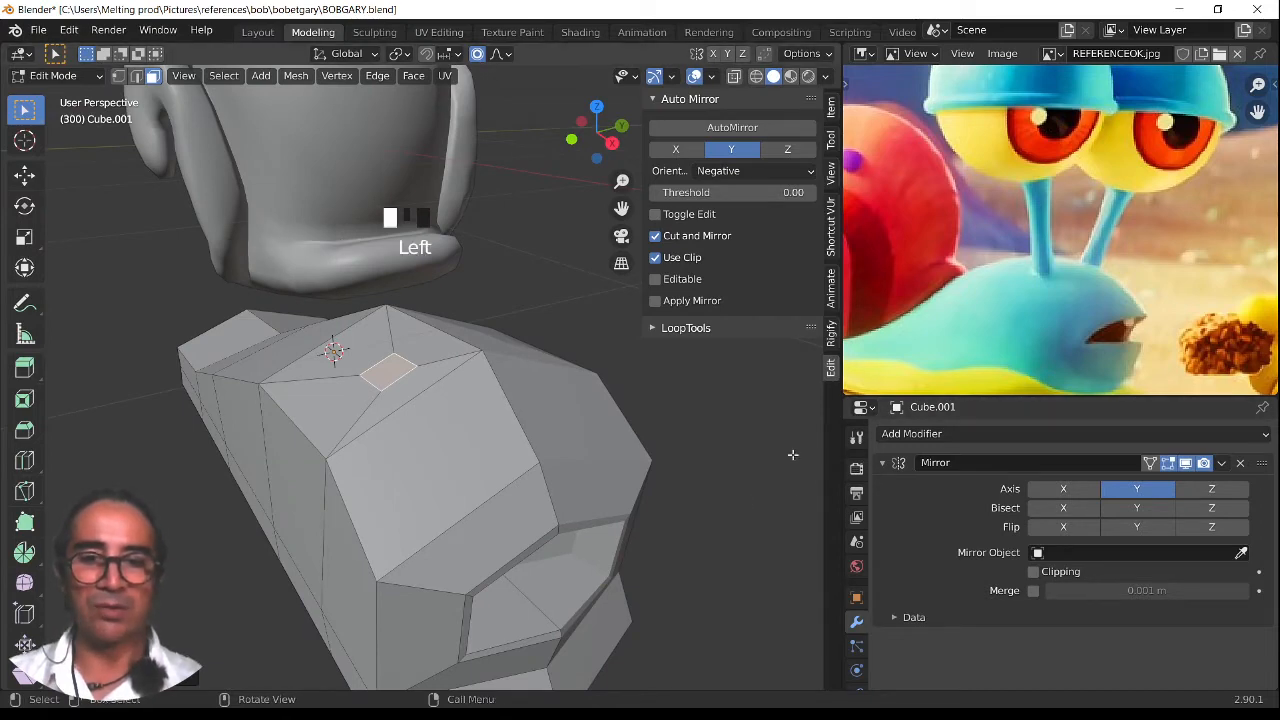
{"action": "left_click", "coordinate": [881, 463]}
{"action": "scroll", "coordinate": [557, 519], "scroll_direction": "down", "scroll_amount": 2}
{"action": "key", "text": "Tab"}
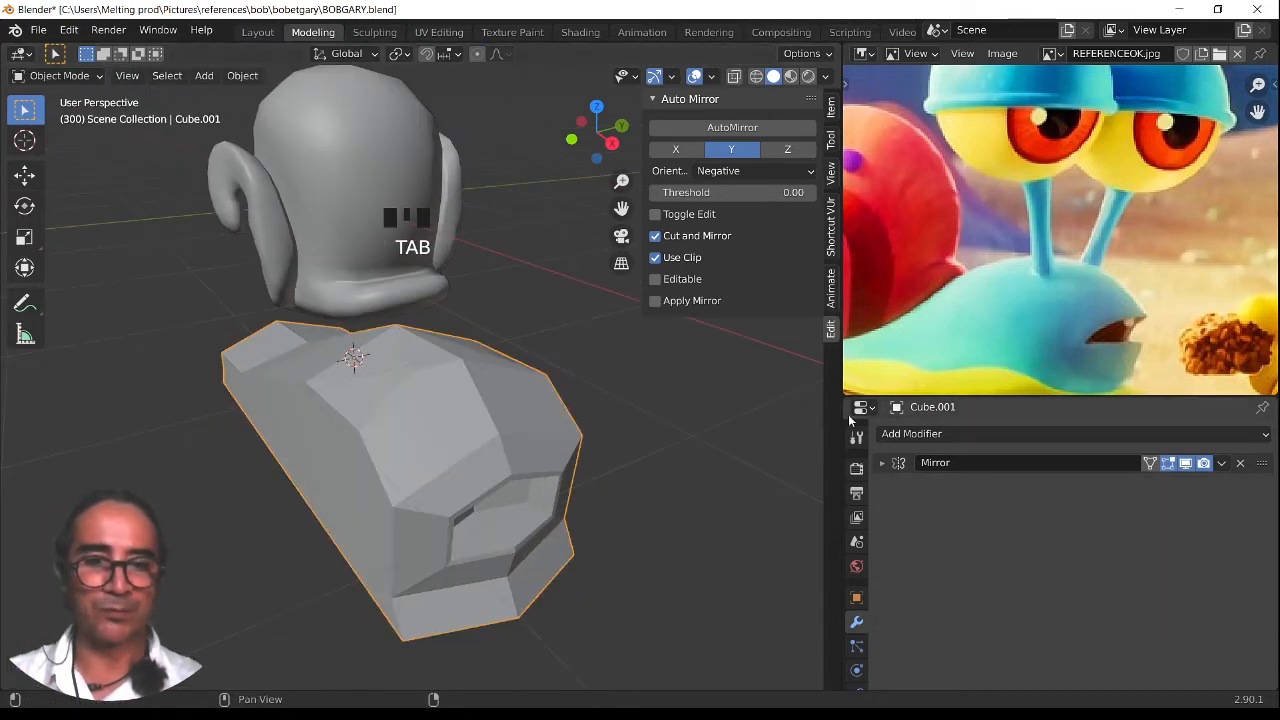
{"action": "left_click", "coordinate": [952, 439]}
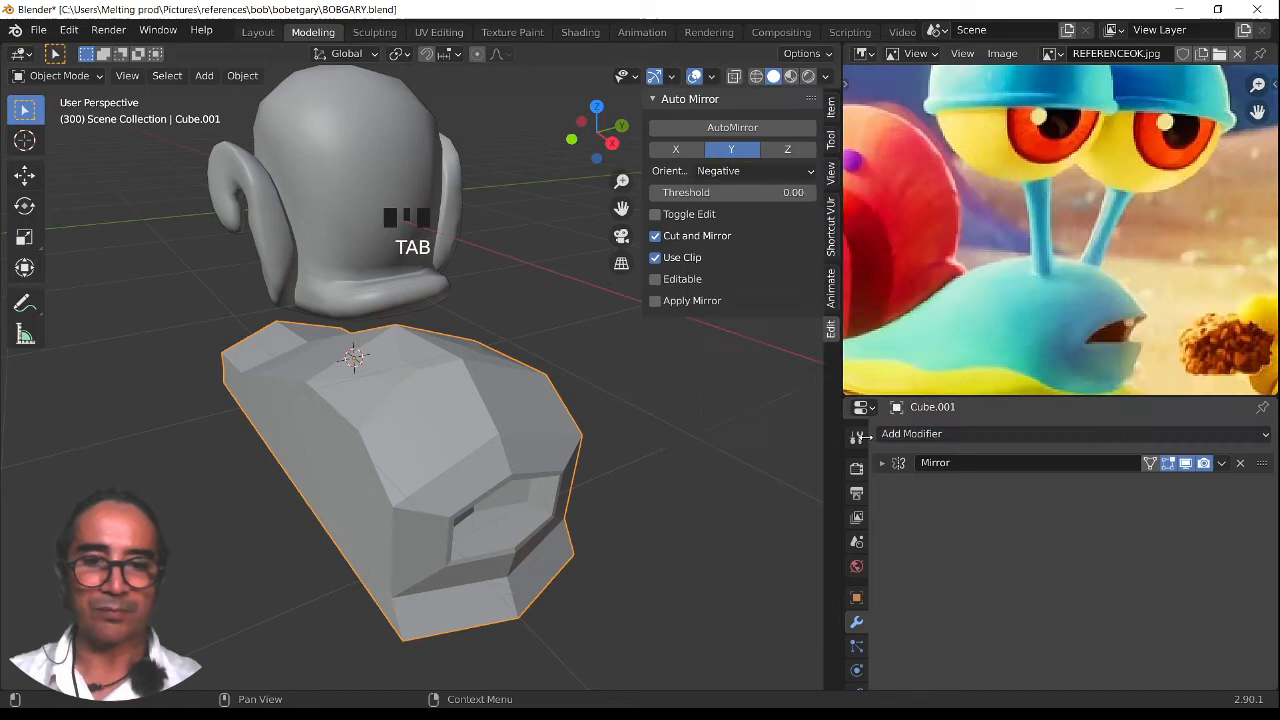
{"action": "left_click", "coordinate": [929, 440]}
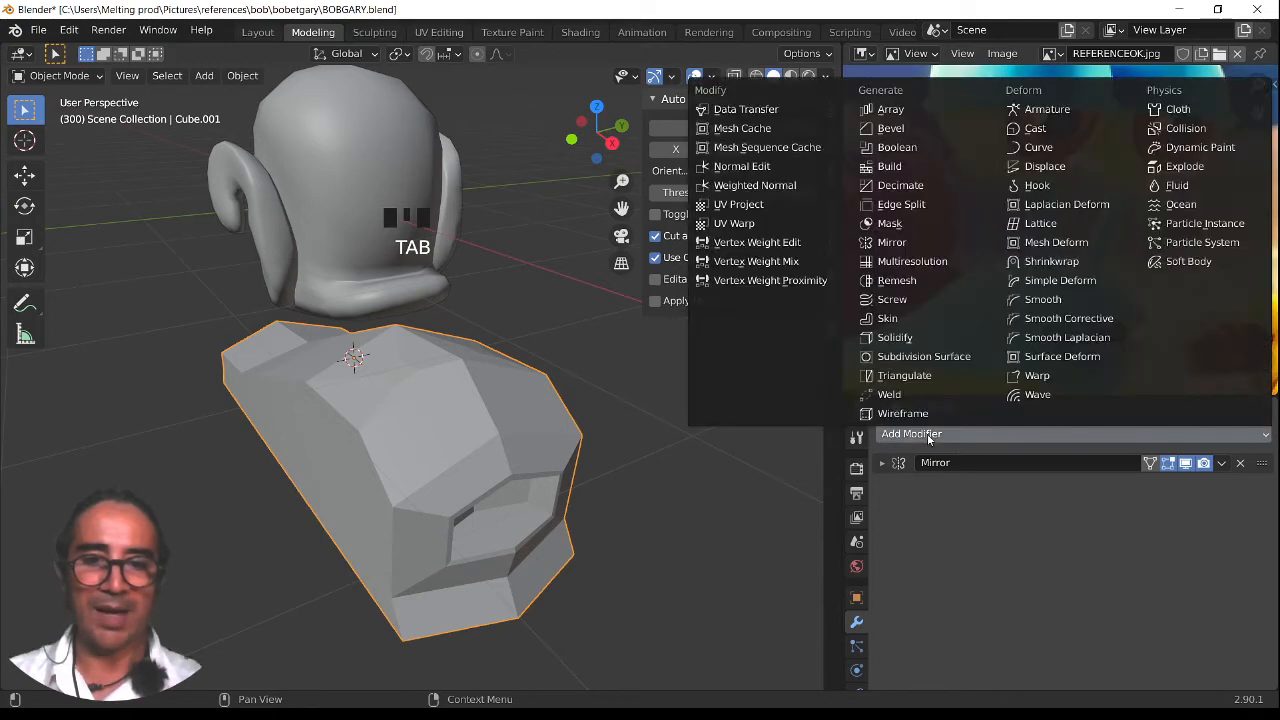
{"action": "left_click", "coordinate": [944, 358]}
{"action": "middle_click_drag", "start_coordinate": [638, 445], "coordinate": [649, 449]}
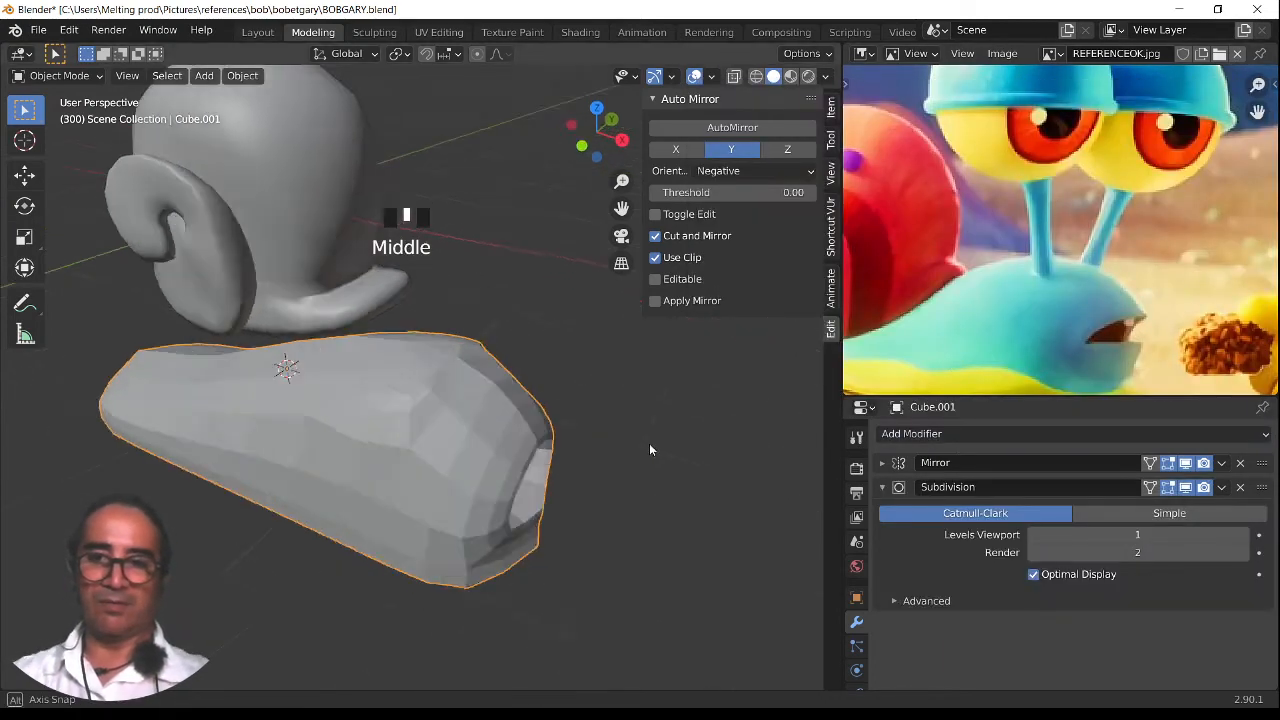
Shade the subdivided snail body smooth
{"action": "scroll", "coordinate": [473, 417], "scroll_direction": "up", "scroll_amount": 2}
{"action": "right_click", "coordinate": [470, 411]}
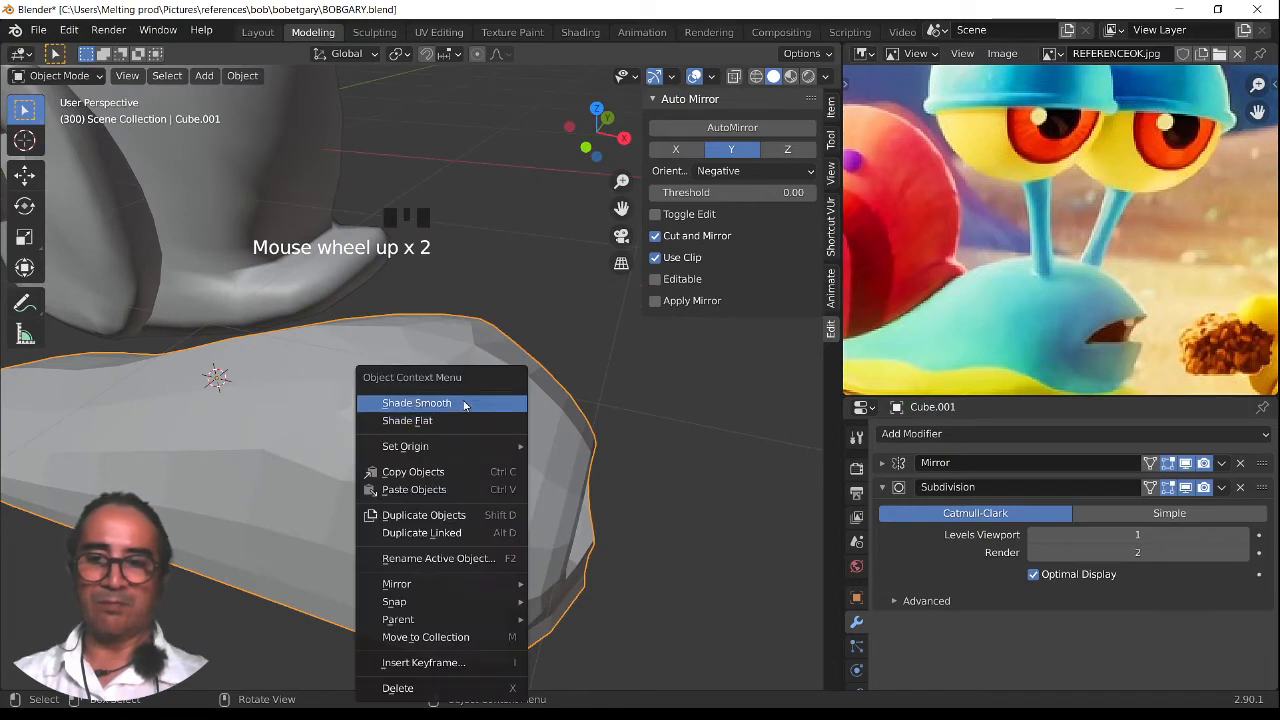
{"action": "left_click", "coordinate": [464, 404]}
{"action": "middle_click_drag", "start_coordinate": [514, 451], "coordinate": [488, 462]}
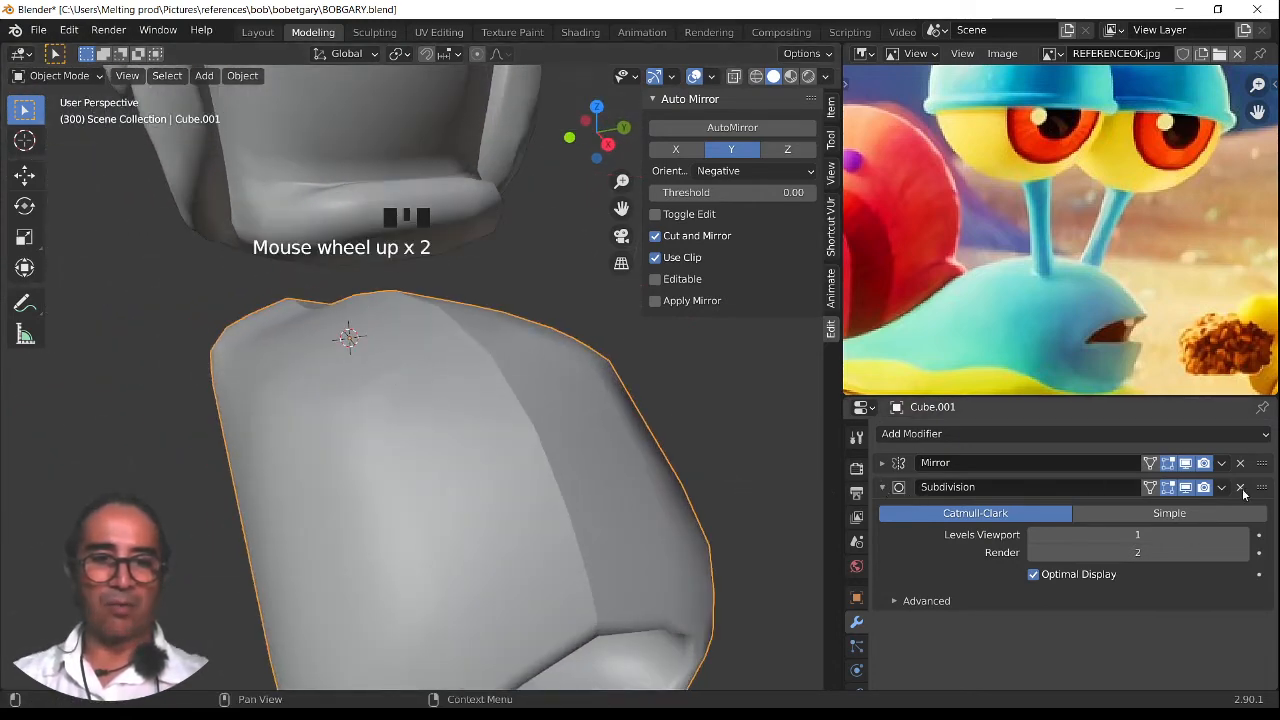
Move the Subdivision modifier above the Mirror modifier in the stack and collapse its settings
{"action": "left_click_drag", "start_coordinate": [1263, 489], "coordinate": [1261, 459]}
{"action": "left_click", "coordinate": [501, 479]}
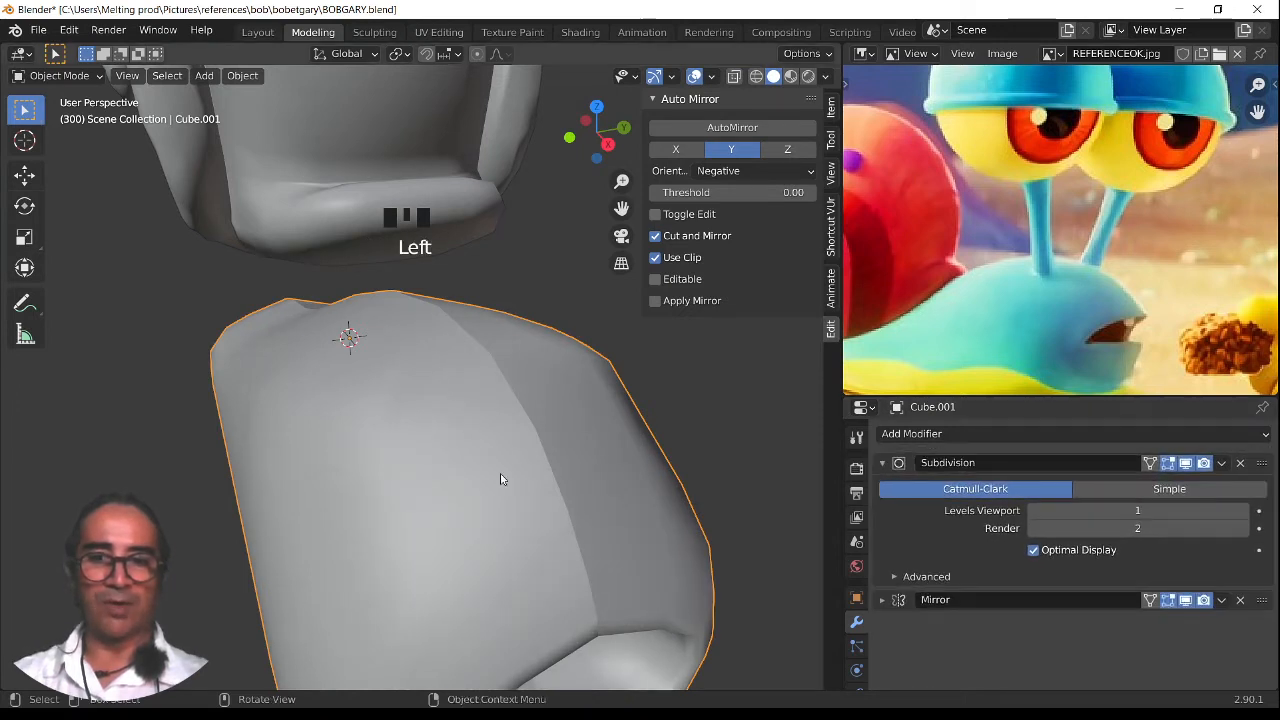
{"action": "left_click", "coordinate": [881, 462]}
{"action": "mouse_move", "coordinate": [605, 500]}
{"action": "middle_mouse_down"}
{"action": "mouse_move", "coordinate": [541, 490]}
{"action": "mouse_move", "coordinate": [600, 489]}
{"action": "middle_mouse_up"}
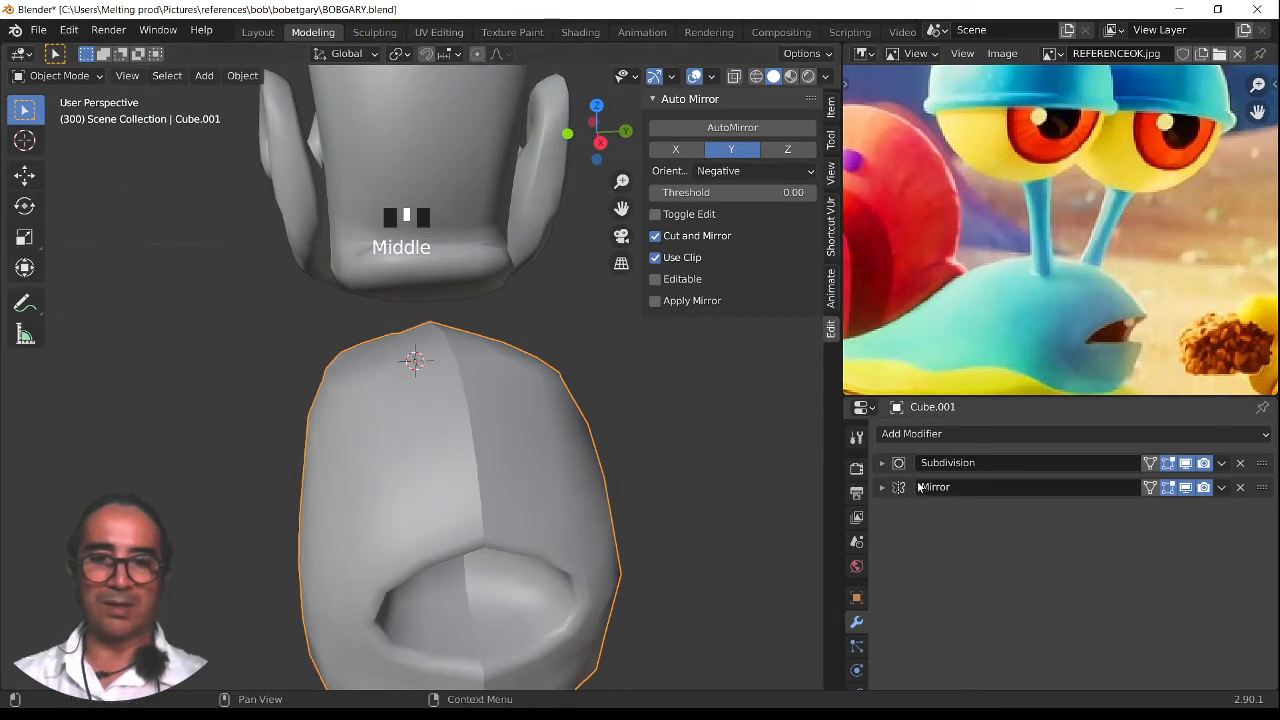
Turn Clipping and Merge back on in the Mirror modifier to close the centre seam
{"action": "left_click", "coordinate": [882, 487]}
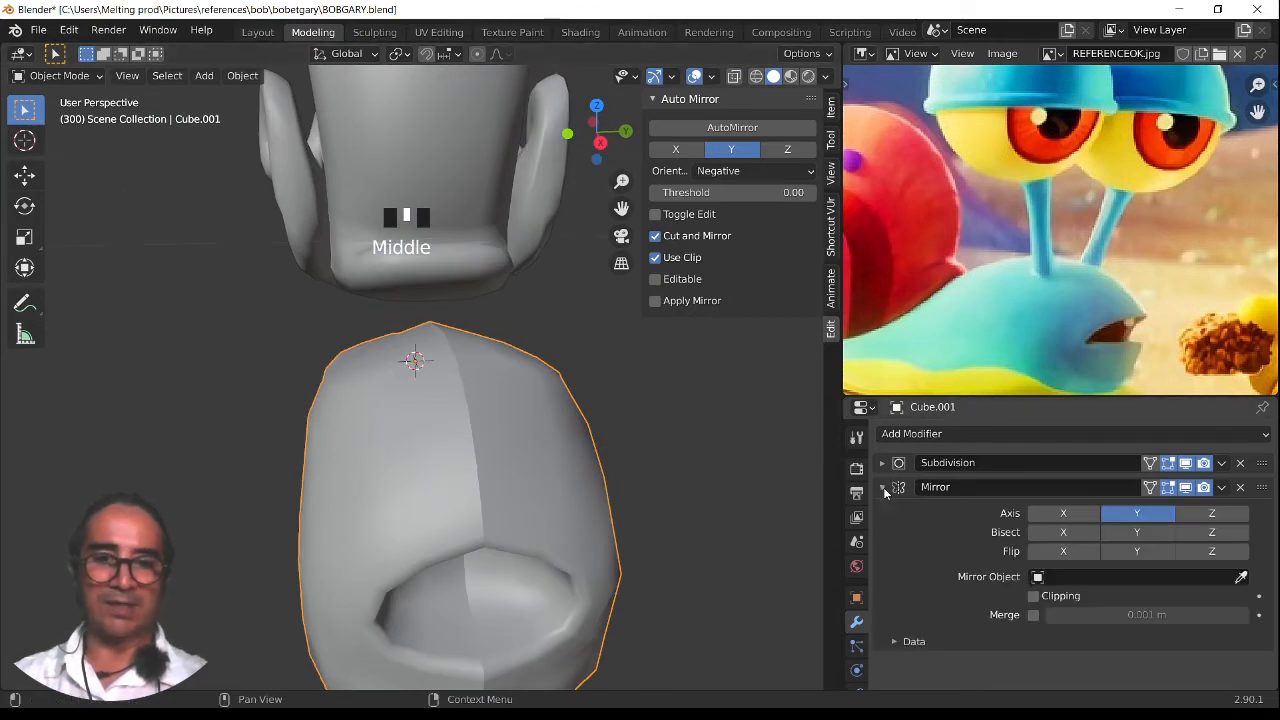
{"action": "left_click", "coordinate": [1033, 596]}
{"action": "left_click", "coordinate": [1033, 615]}
{"action": "scroll", "coordinate": [500, 530], "scroll_direction": "down", "scroll_amount": 2}
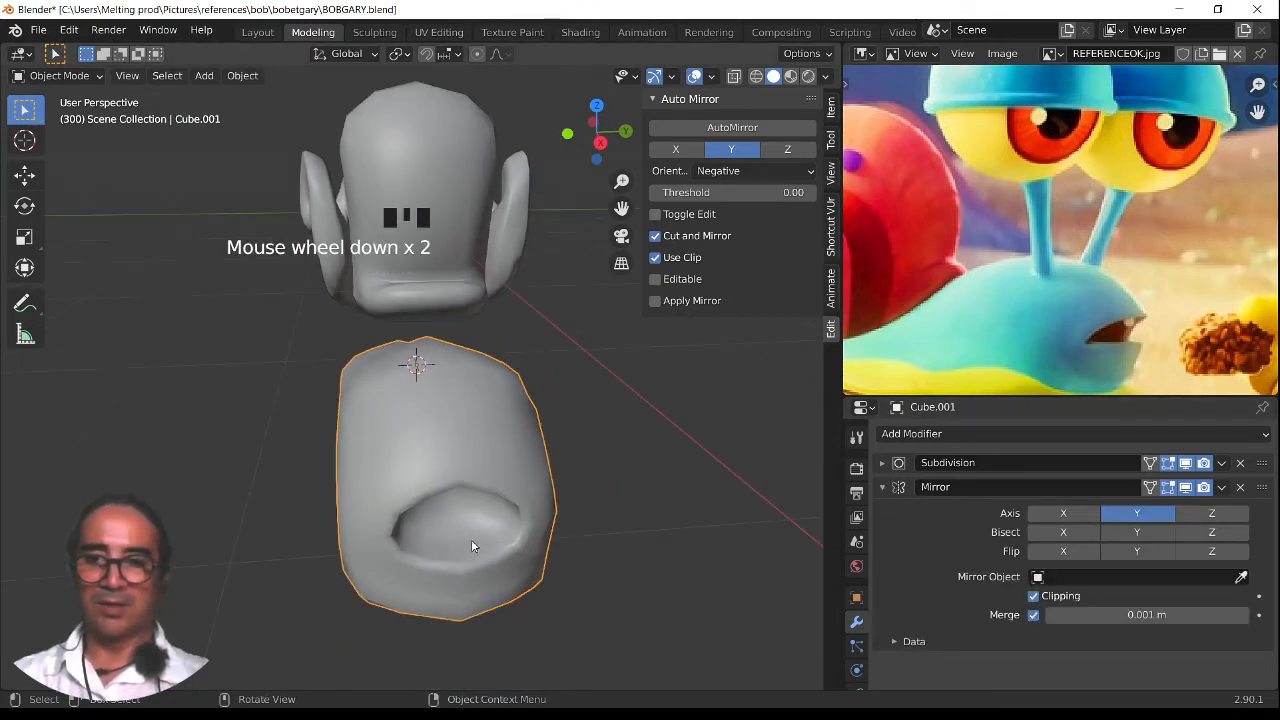
{"action": "mouse_move", "coordinate": [473, 545]}
{"action": "middle_mouse_down"}
{"action": "mouse_move", "coordinate": [628, 554]}
{"action": "mouse_move", "coordinate": [491, 551]}
{"action": "middle_mouse_up"}
{"action": "scroll", "coordinate": [491, 551], "scroll_direction": "up", "scroll_amount": 3}
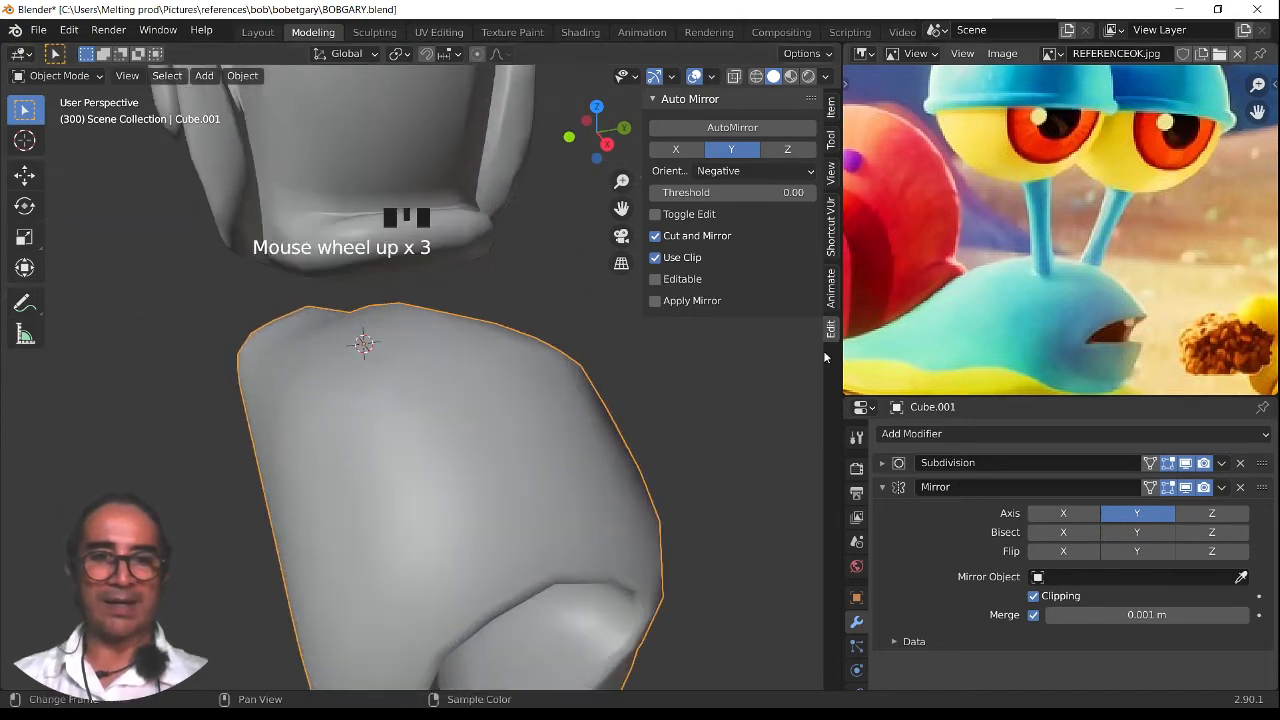
In Edit Mode, rotate the small eye stalk face on top of the head so it tilts towards the front
{"action": "middle_click_drag", "start_coordinate": [560, 430], "coordinate": [420, 597]}
{"action": "key", "text": "Tab"}
{"action": "middle_click_drag", "start_coordinate": [416, 408], "coordinate": [515, 408]}
{"action": "scroll", "coordinate": [500, 413], "scroll_direction": "up", "scroll_amount": 3}
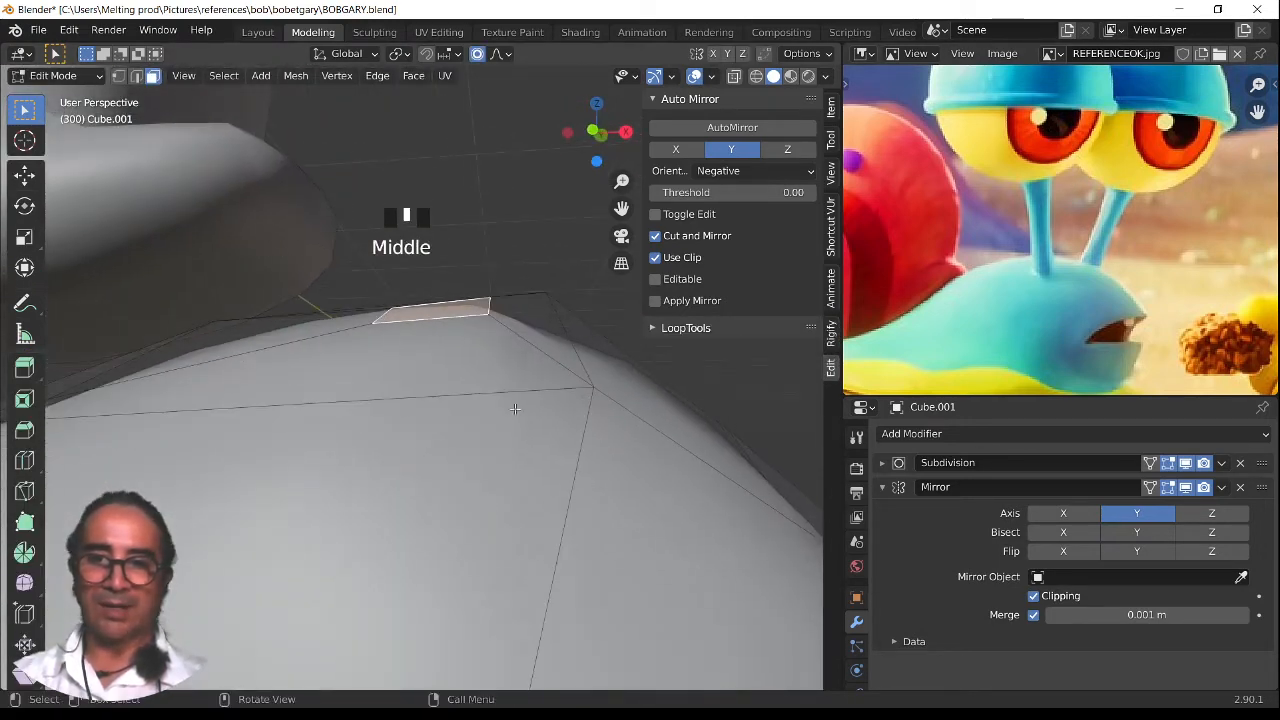
{"action": "key", "text": "r"}
{"action": "left_click", "coordinate": [600, 440]}
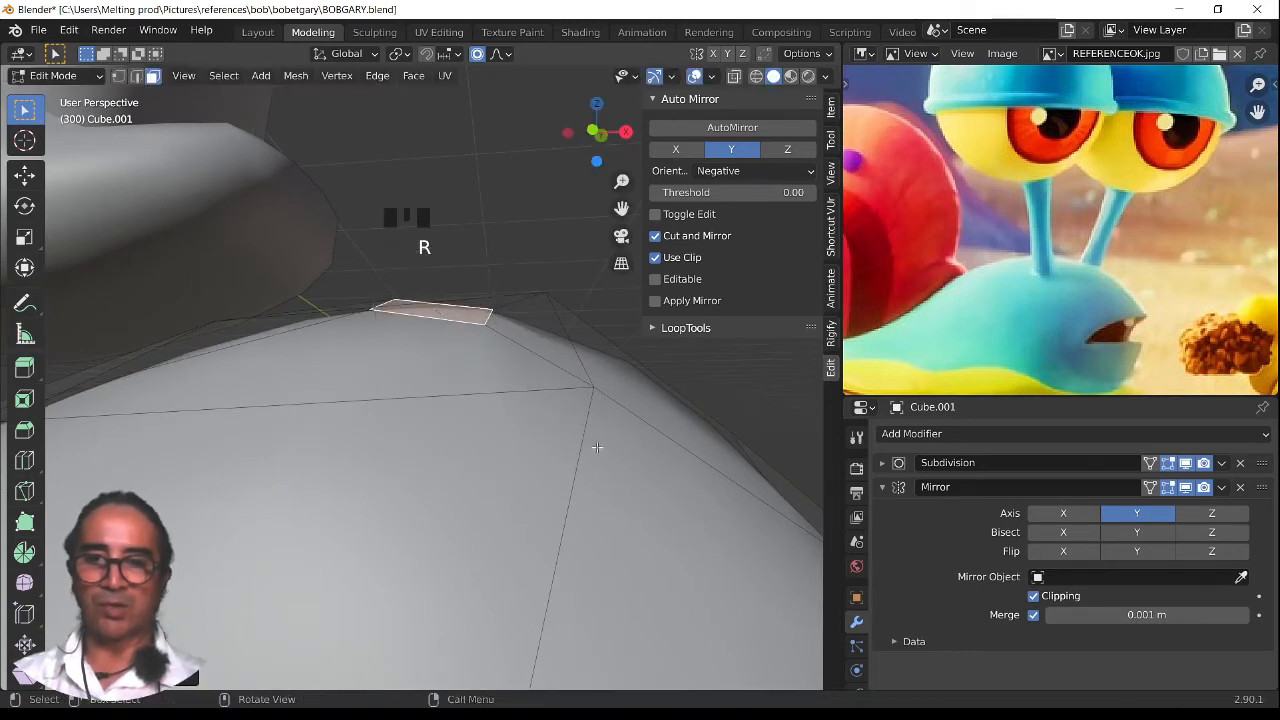
Check the smoothed head in Object Mode, then scale down the small eye stalk face in Edit Mode
{"action": "key", "text": "Tab"}
{"action": "middle_click_drag", "start_coordinate": [546, 438], "coordinate": [500, 523]}
{"action": "middle_click_drag", "start_coordinate": [449, 403], "coordinate": [592, 449]}
{"action": "key", "text": "Tab"}
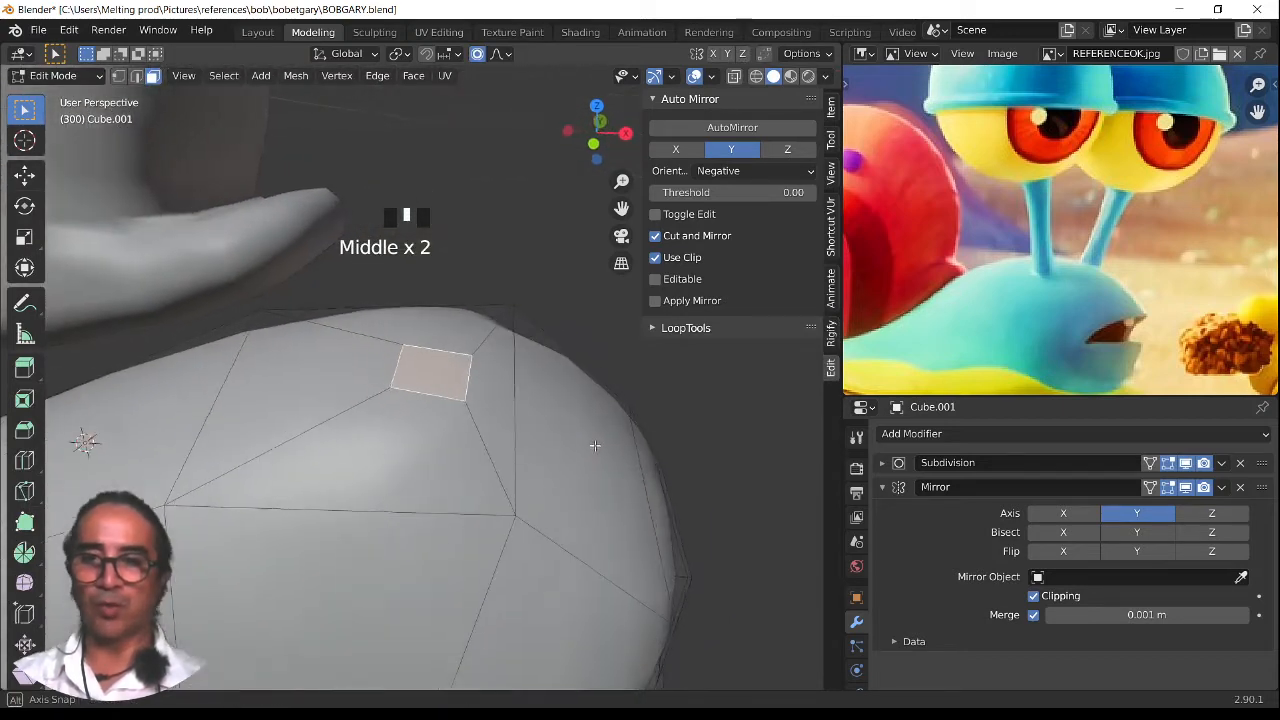
{"action": "key", "text": "s"}
{"action": "left_click", "coordinate": [534, 420]}
Extrude the small eye stalk face outward about 0.035 m to start the stalk base
{"action": "middle_click_drag", "start_coordinate": [534, 420], "coordinate": [492, 94]}
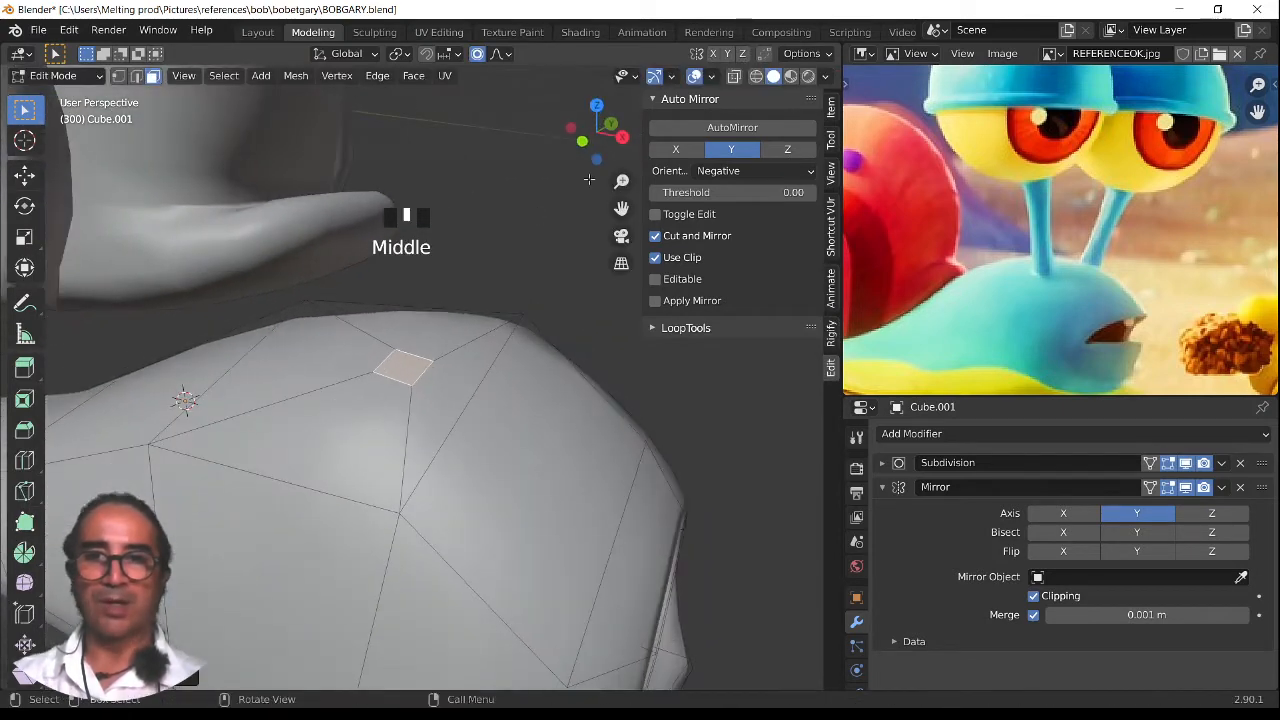
{"action": "double_click", "coordinate": [478, 56]}
{"action": "middle_click_drag", "start_coordinate": [458, 153], "coordinate": [309, 542]}
{"action": "key", "text": "e"}
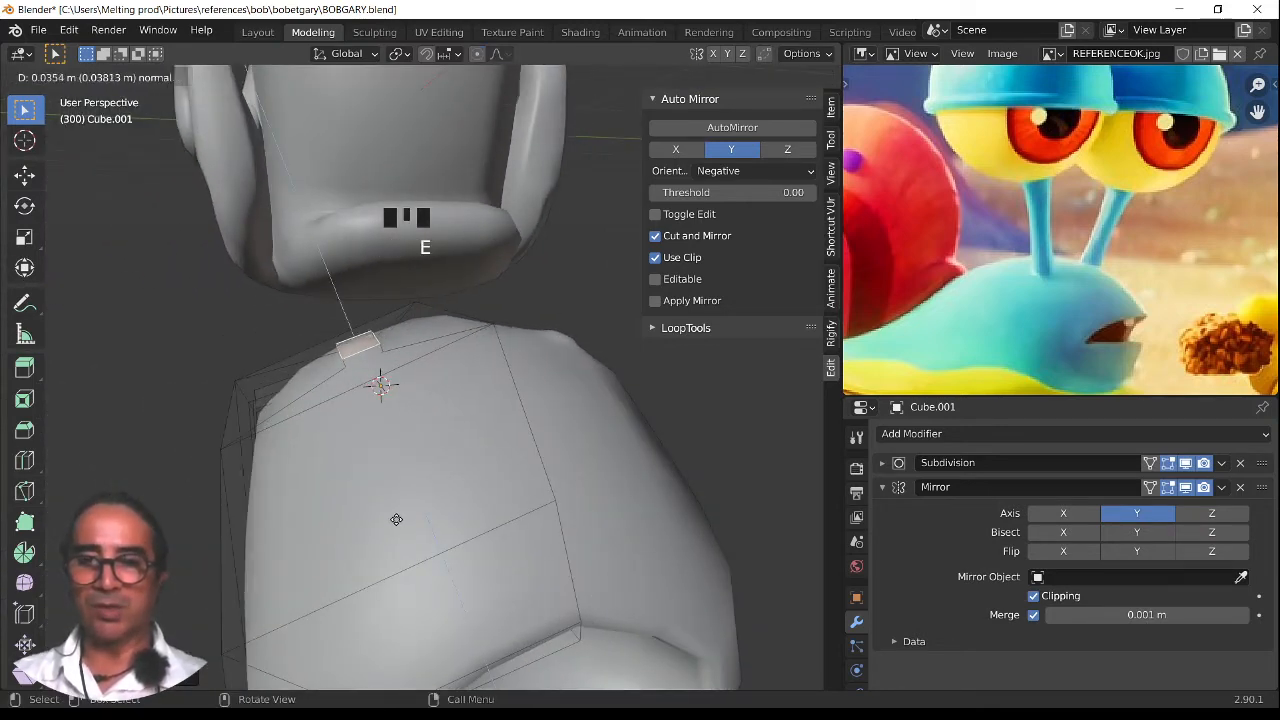
{"action": "left_click", "coordinate": [396, 519]}
Rotate the extruded base face level as seen from the side and nudge its position slightly
{"action": "middle_click_drag", "start_coordinate": [314, 492], "coordinate": [468, 334]}
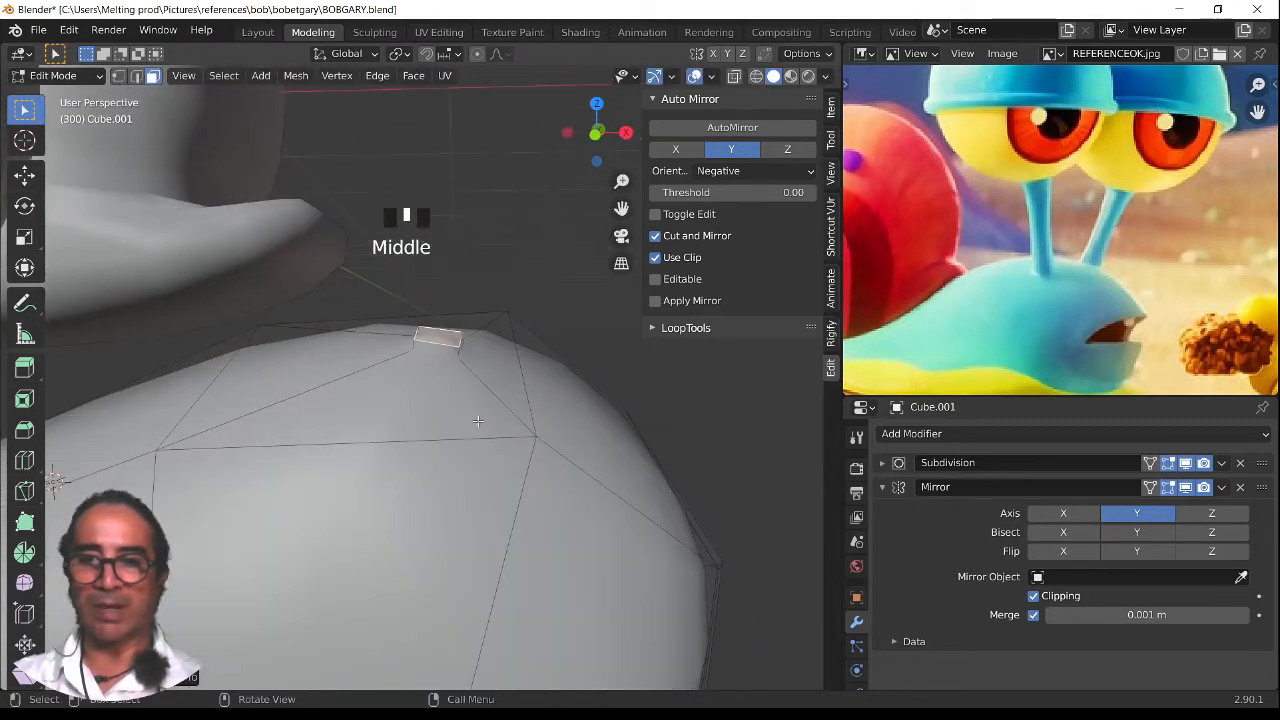
{"action": "scroll", "coordinate": [478, 422], "scroll_direction": "up", "scroll_amount": 2}
{"action": "mouse_move", "coordinate": [478, 422]}
{"action": "middle_mouse_down"}
{"action": "mouse_move", "coordinate": [468, 416]}
{"action": "mouse_move", "coordinate": [480, 405]}
{"action": "middle_mouse_up"}
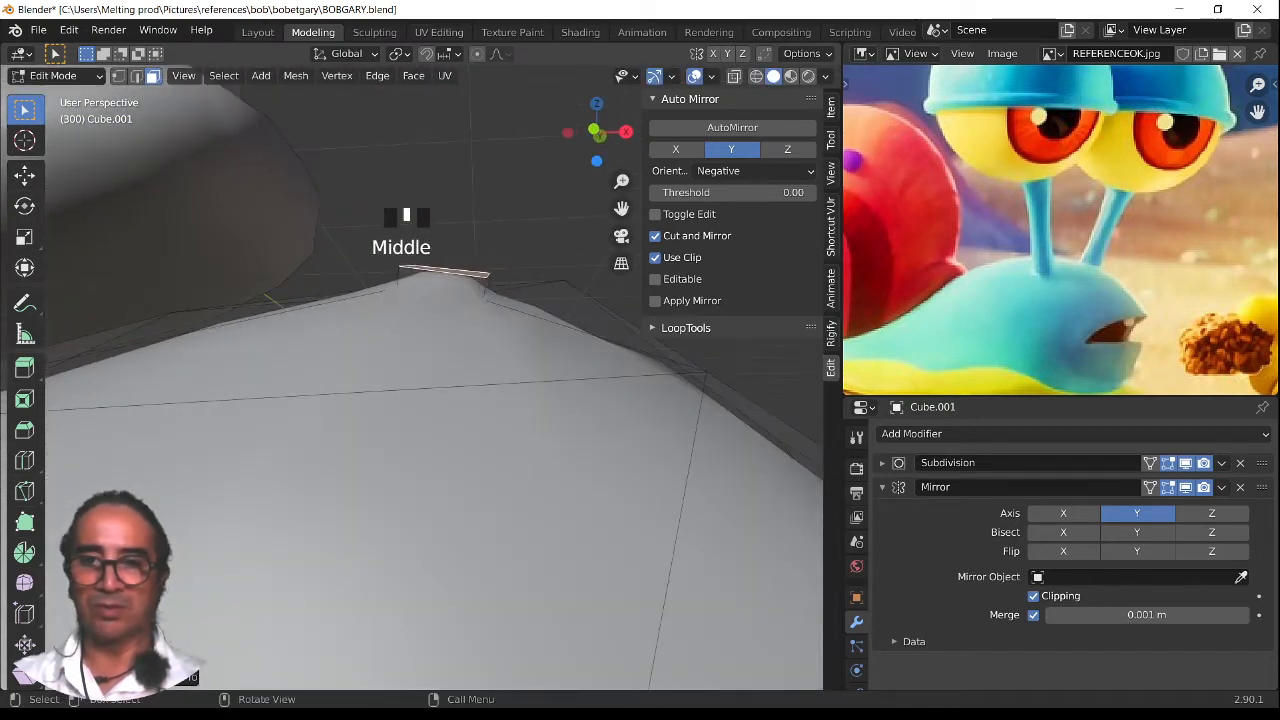
{"action": "key", "text": "r"}
{"action": "left_click", "coordinate": [568, 400]}
{"action": "key", "text": "g"}
{"action": "left_click", "coordinate": [565, 400]}
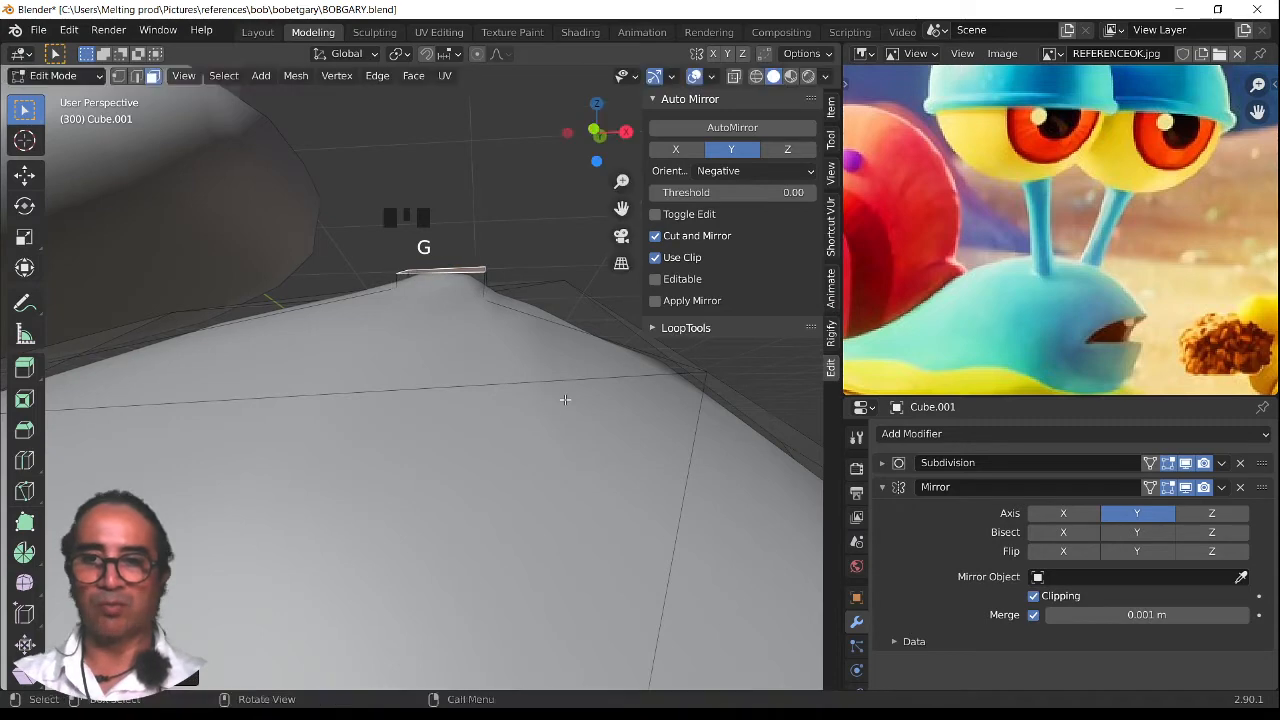
In the right orthographic view, rotate the stalk base face slightly to set the outward direction of the stalk
{"action": "middle_click_drag", "start_coordinate": [565, 400], "coordinate": [351, 426]}
{"action": "scroll", "coordinate": [360, 424], "scroll_direction": "down", "scroll_amount": 4}
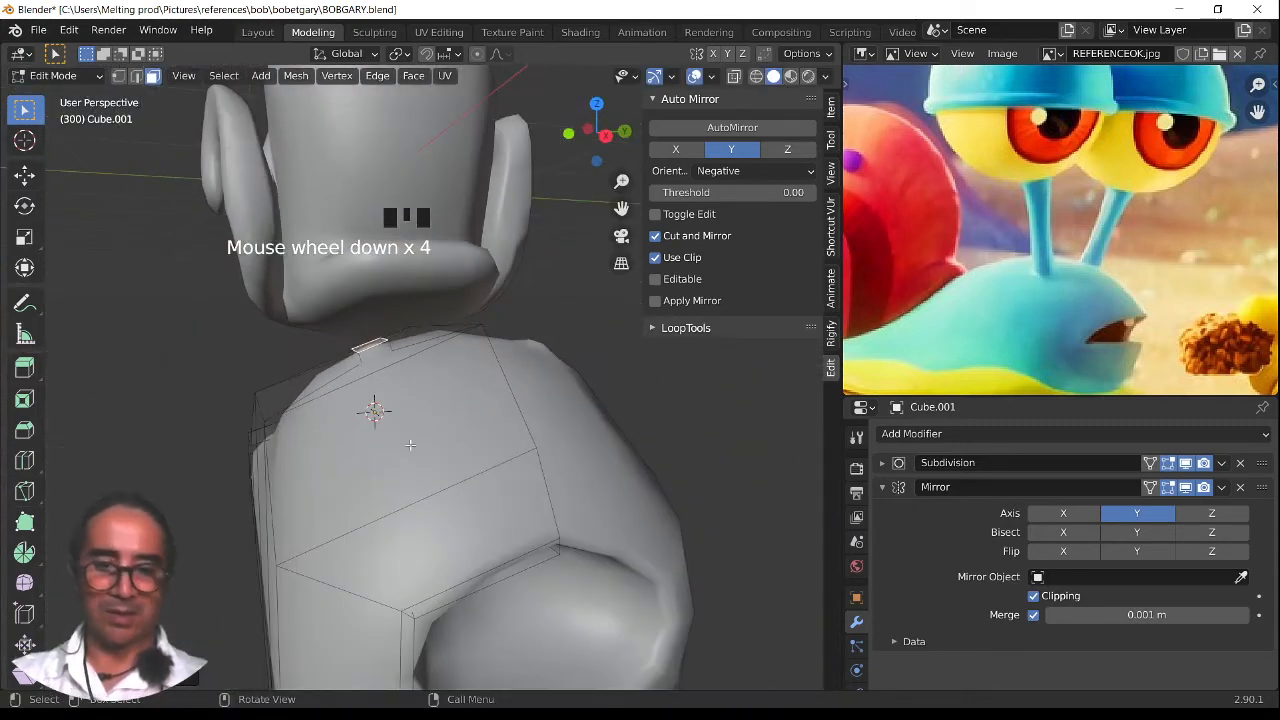
{"action": "key", "text": "KP_3"}
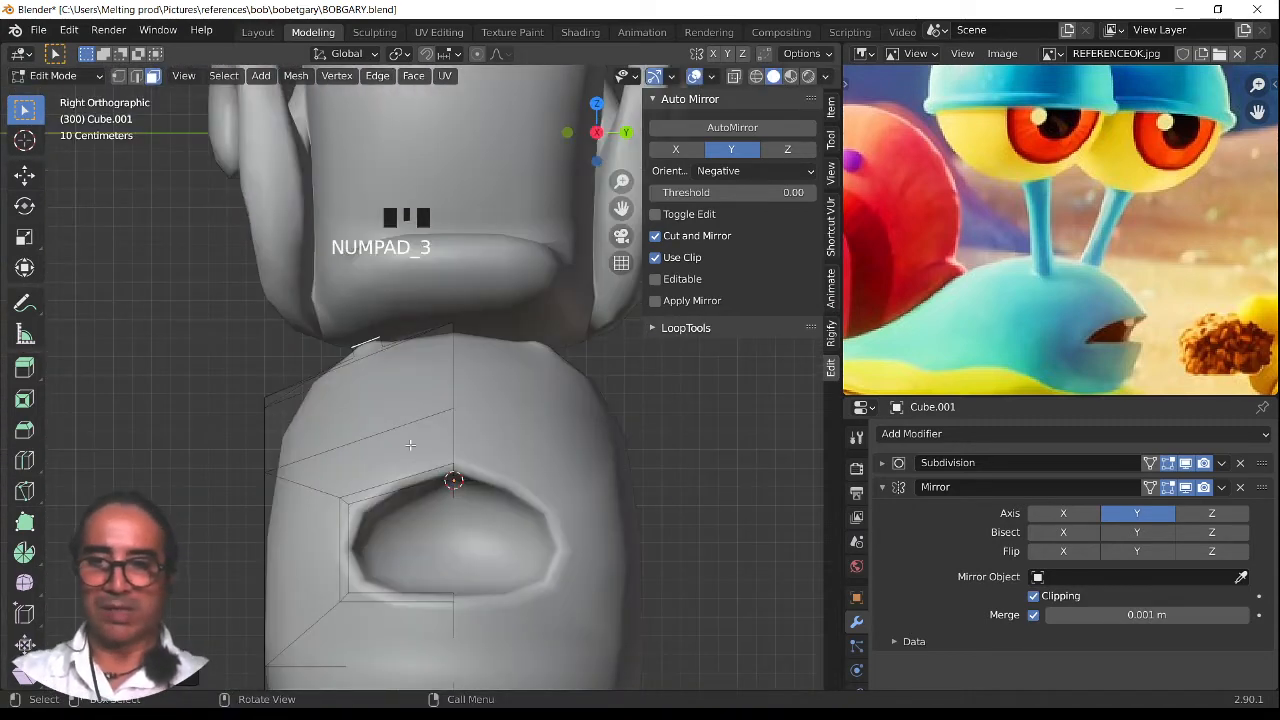
{"action": "key", "text": "r"}
{"action": "left_click", "coordinate": [497, 439]}
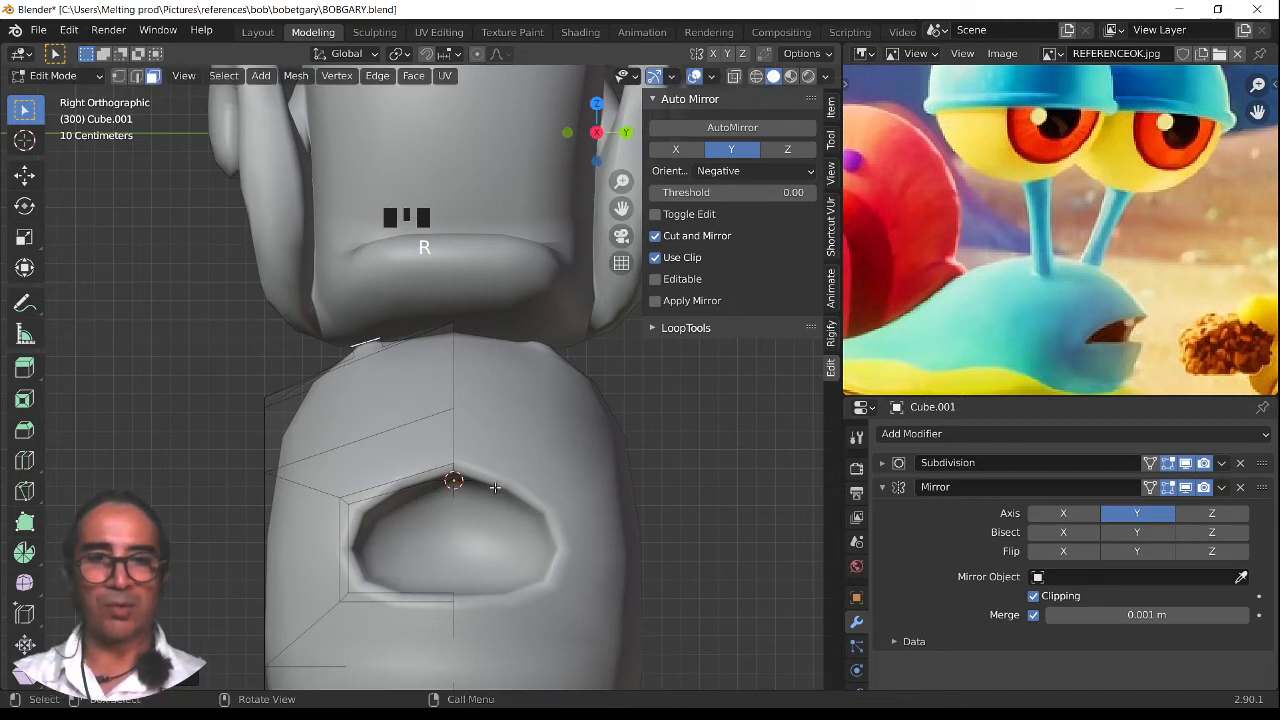
Extrude the base face up and outward into a long eye stalk and scale its end face up slightly
{"action": "key", "text": "e"}
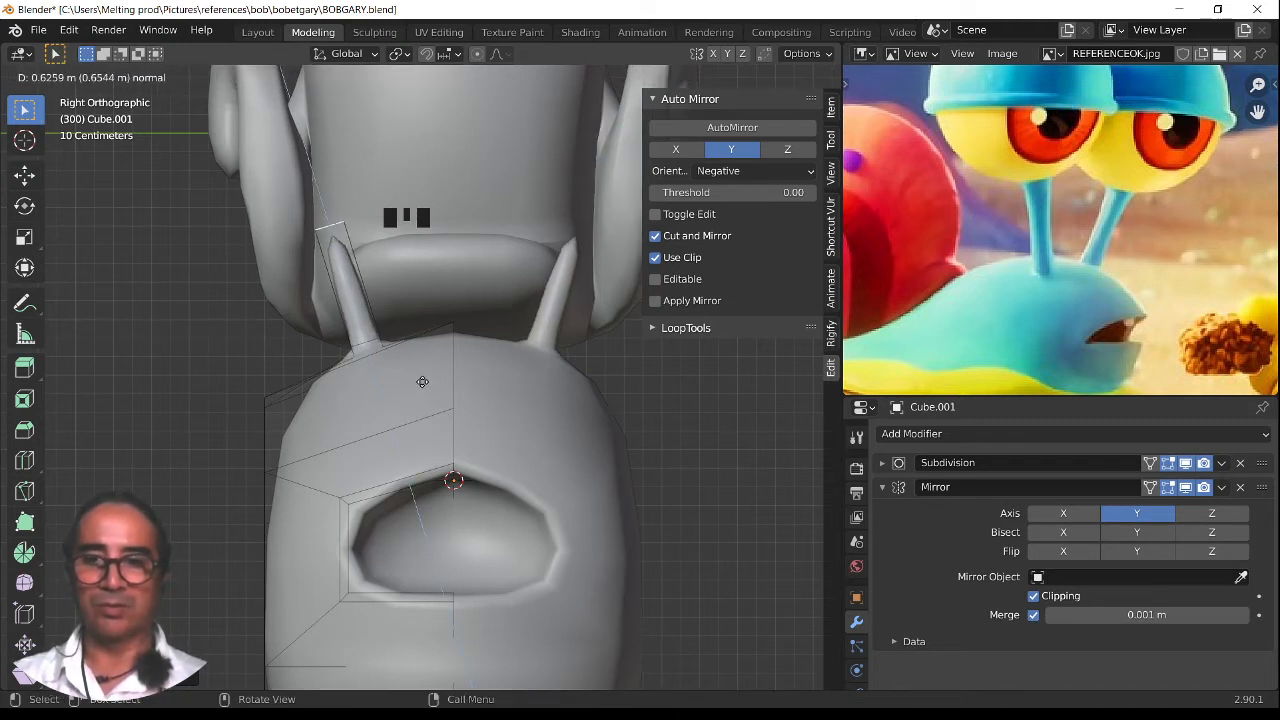
{"action": "left_click", "coordinate": [403, 357]}
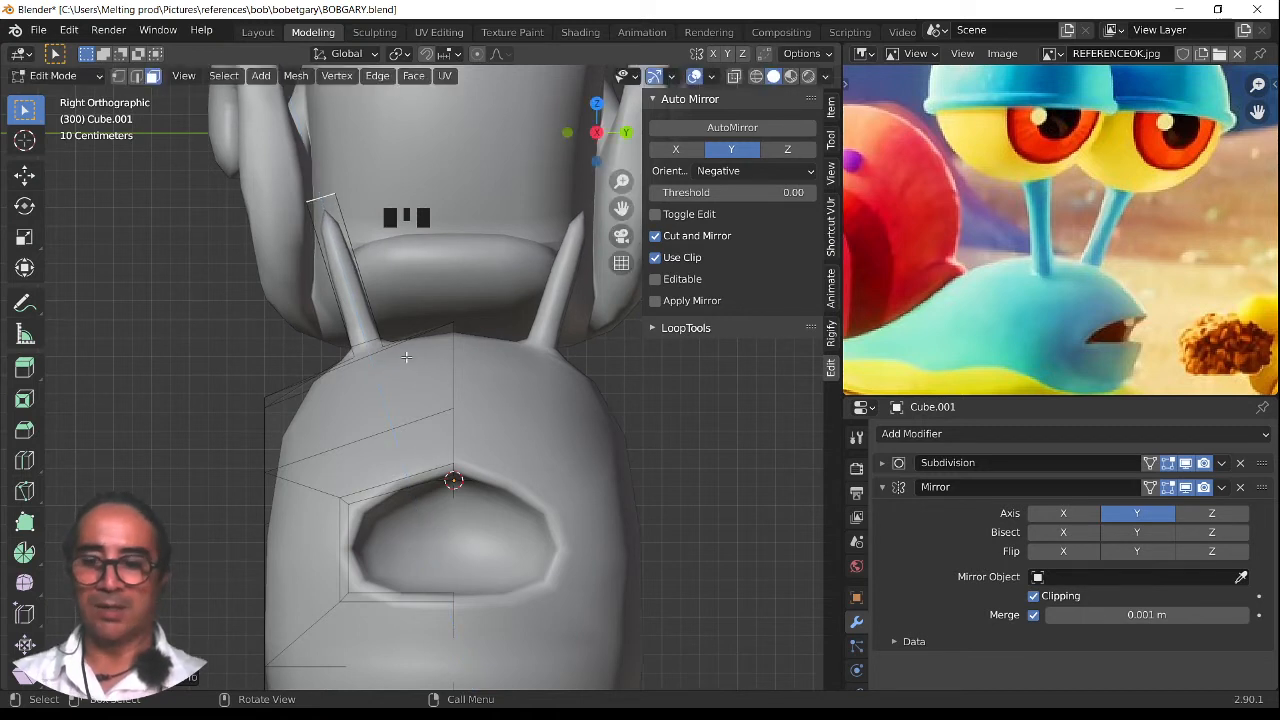
{"action": "key", "text": "s"}
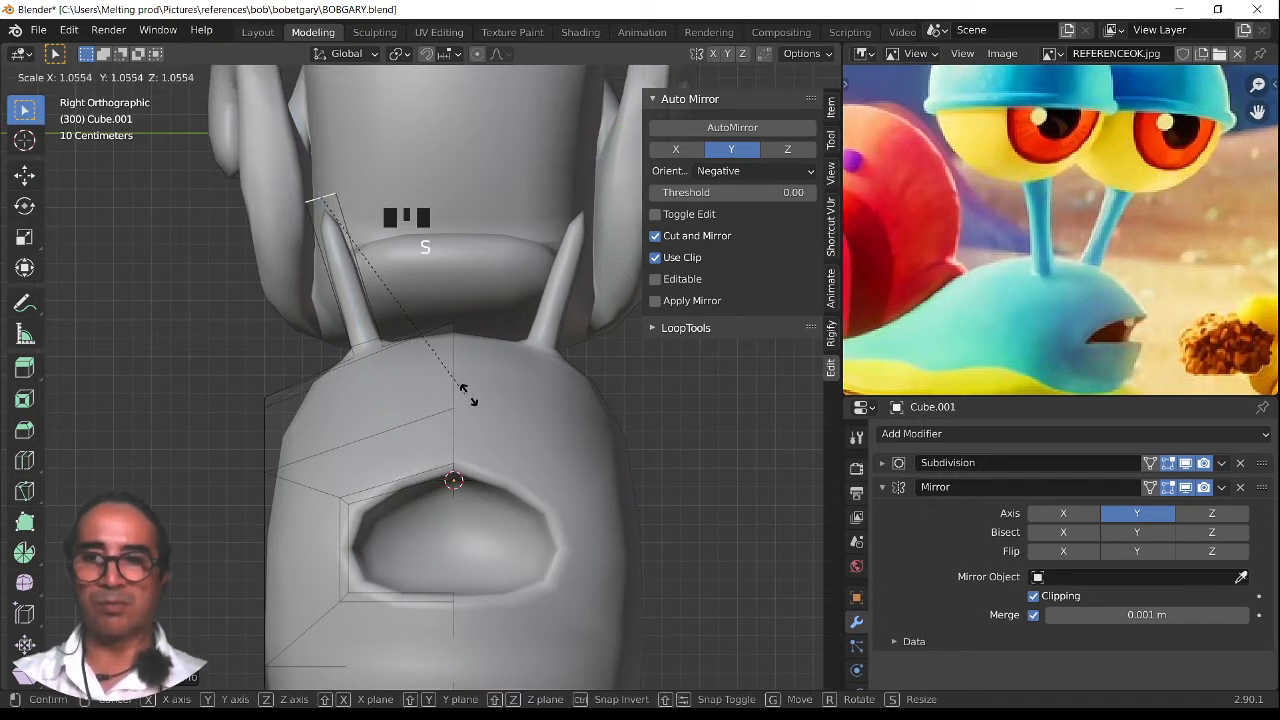
{"action": "left_click", "coordinate": [538, 414]}
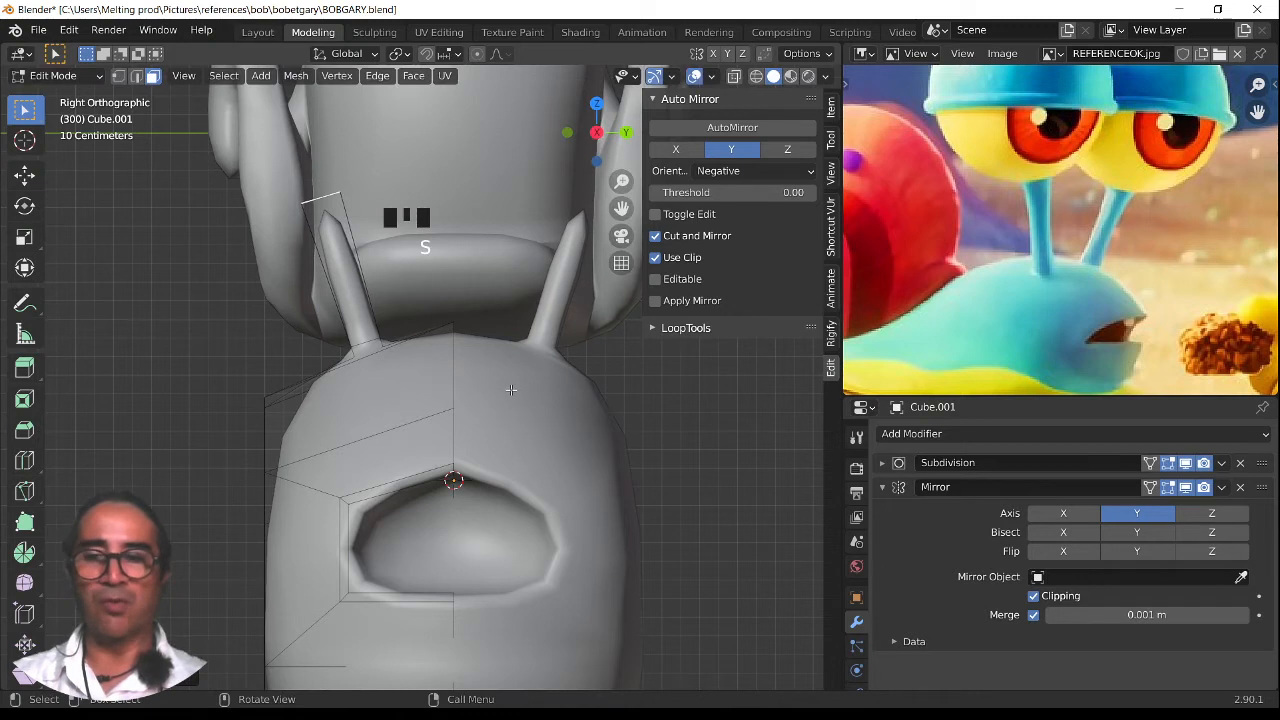
Extrude the stalk's end face about 0.04 m more to square off the tip
{"action": "key", "text": "e"}
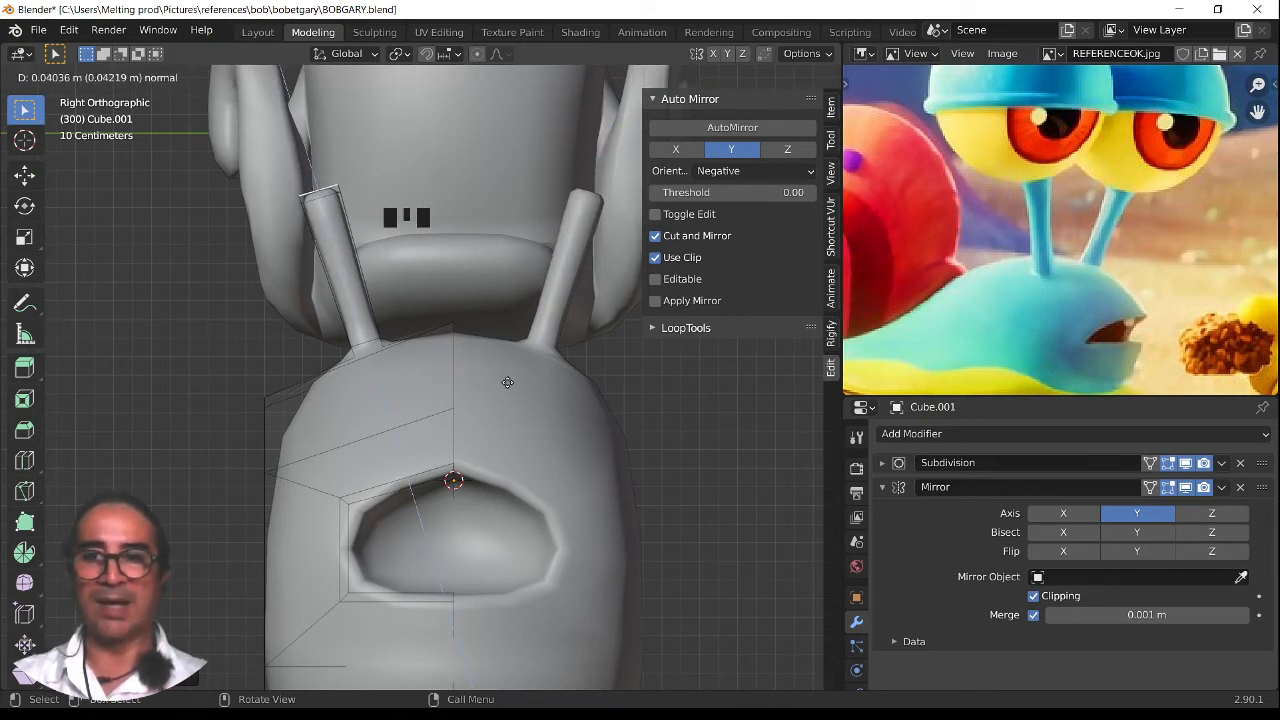
{"action": "left_click", "coordinate": [507, 380]}
{"action": "scroll", "coordinate": [507, 380], "scroll_direction": "down", "scroll_amount": 2}
{"action": "middle_click_drag", "start_coordinate": [507, 380], "coordinate": [440, 396]}
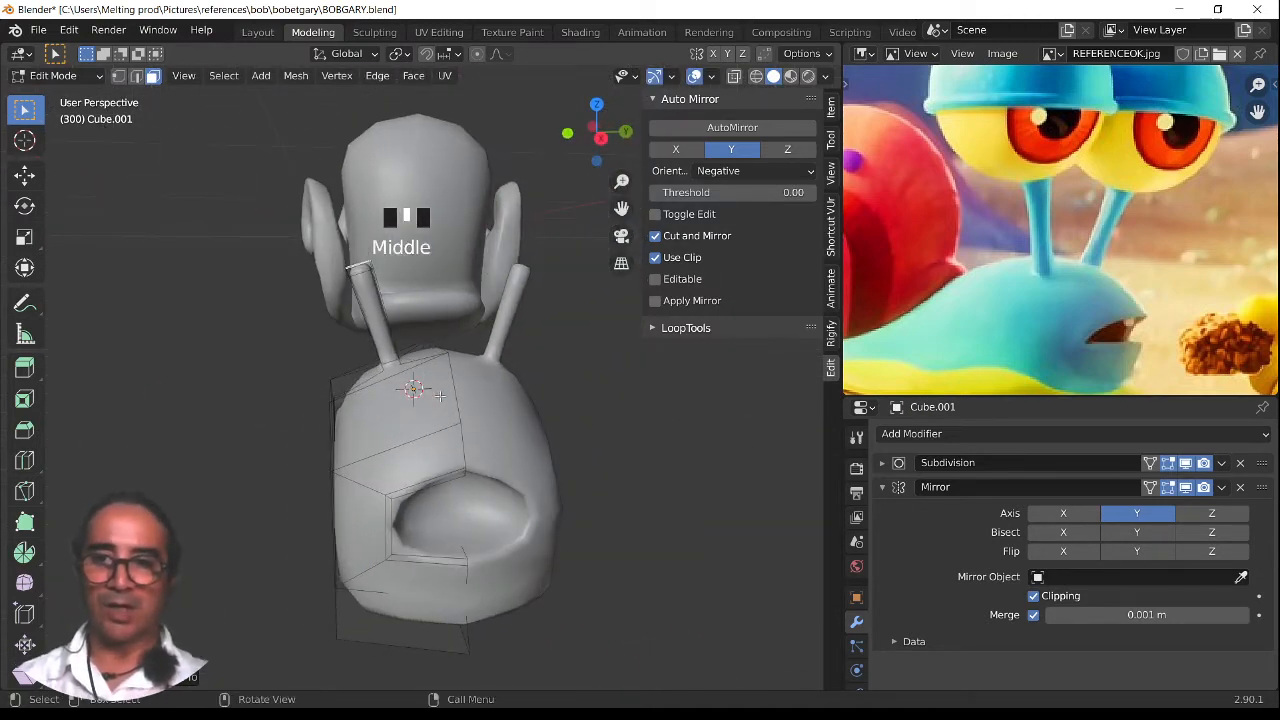
Grow the selection to the whole stalk tip and move it up and towards the centreline in the right orthographic view
{"action": "key", "text": "ctrl+KP_Add"}
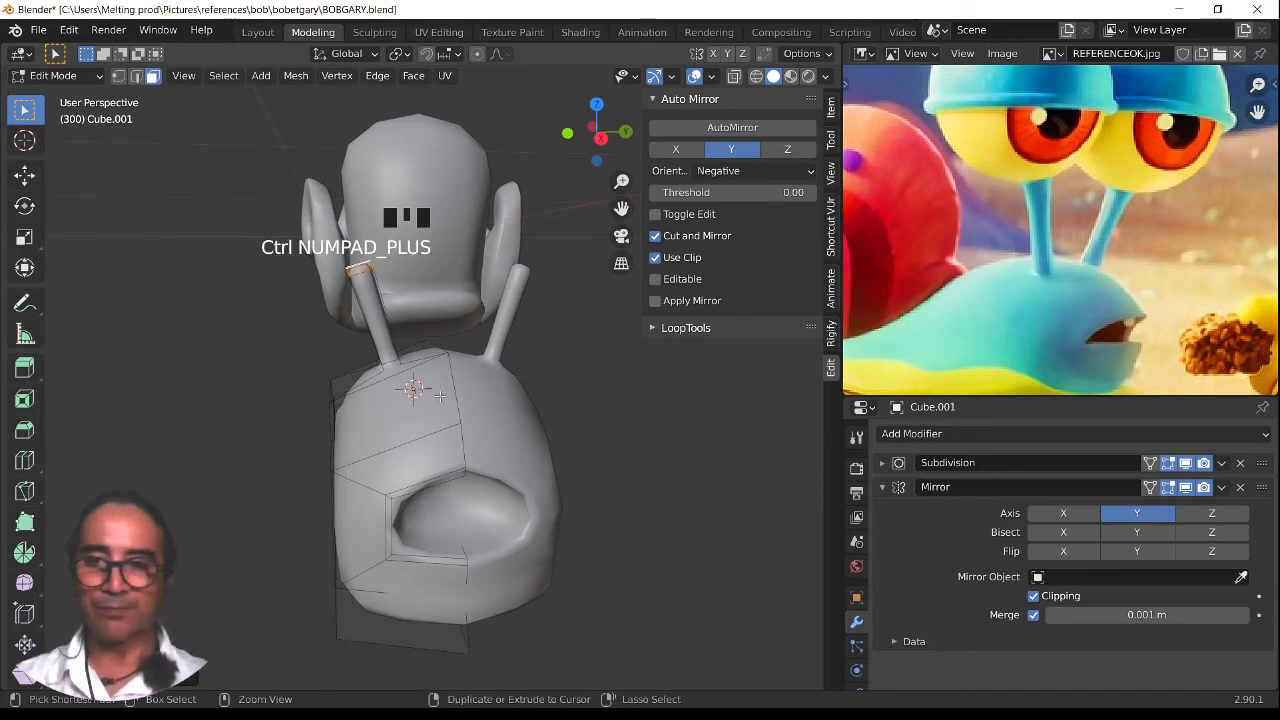
{"action": "scroll", "coordinate": [352, 261], "scroll_direction": "up", "scroll_amount": 3}
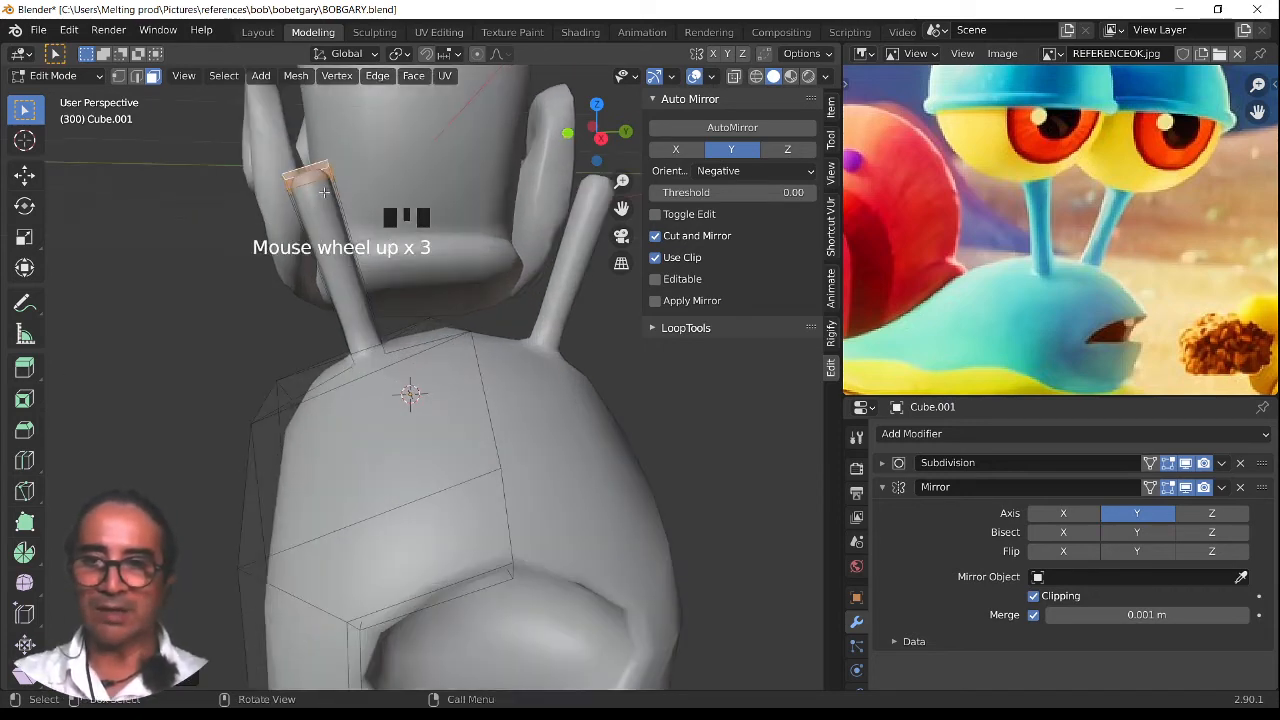
{"action": "key", "text": "KP_3"}
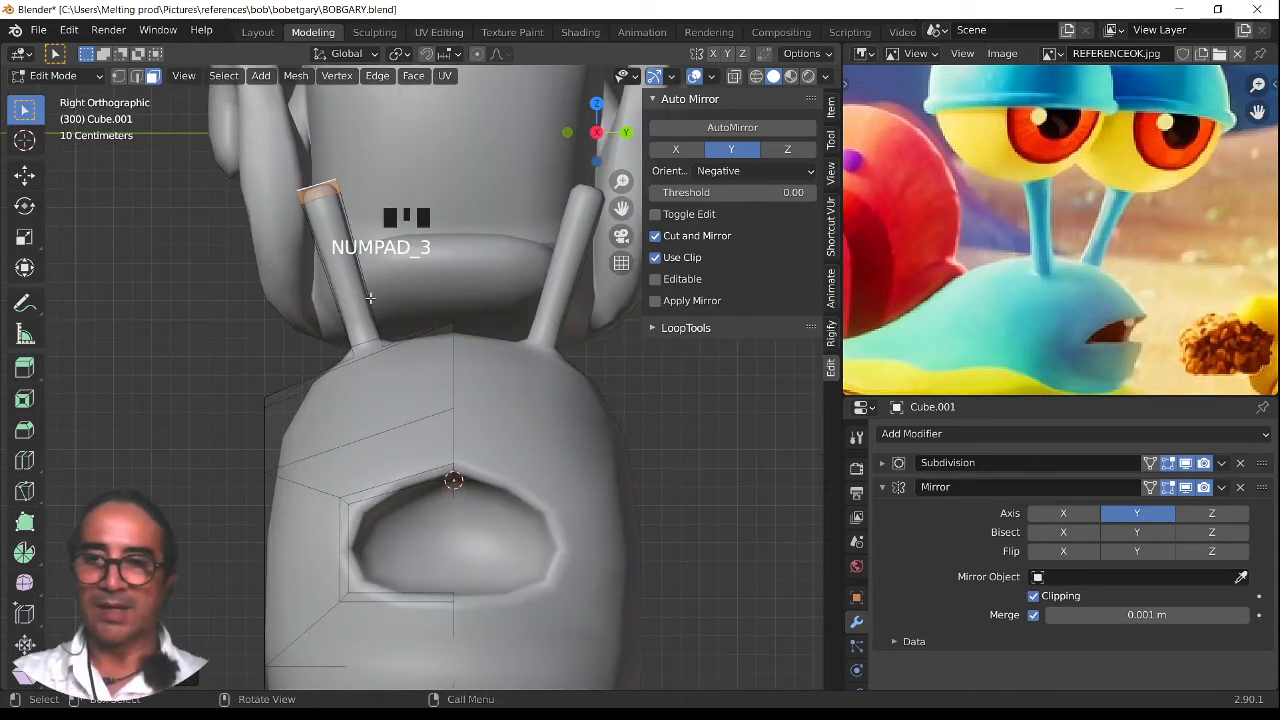
{"action": "key", "text": "g"}
{"action": "left_click", "coordinate": [434, 320]}
Rotate the stalk tip slightly with trackball rotation, nudge it into place and return to Object Mode
{"action": "key", "text": "r"}
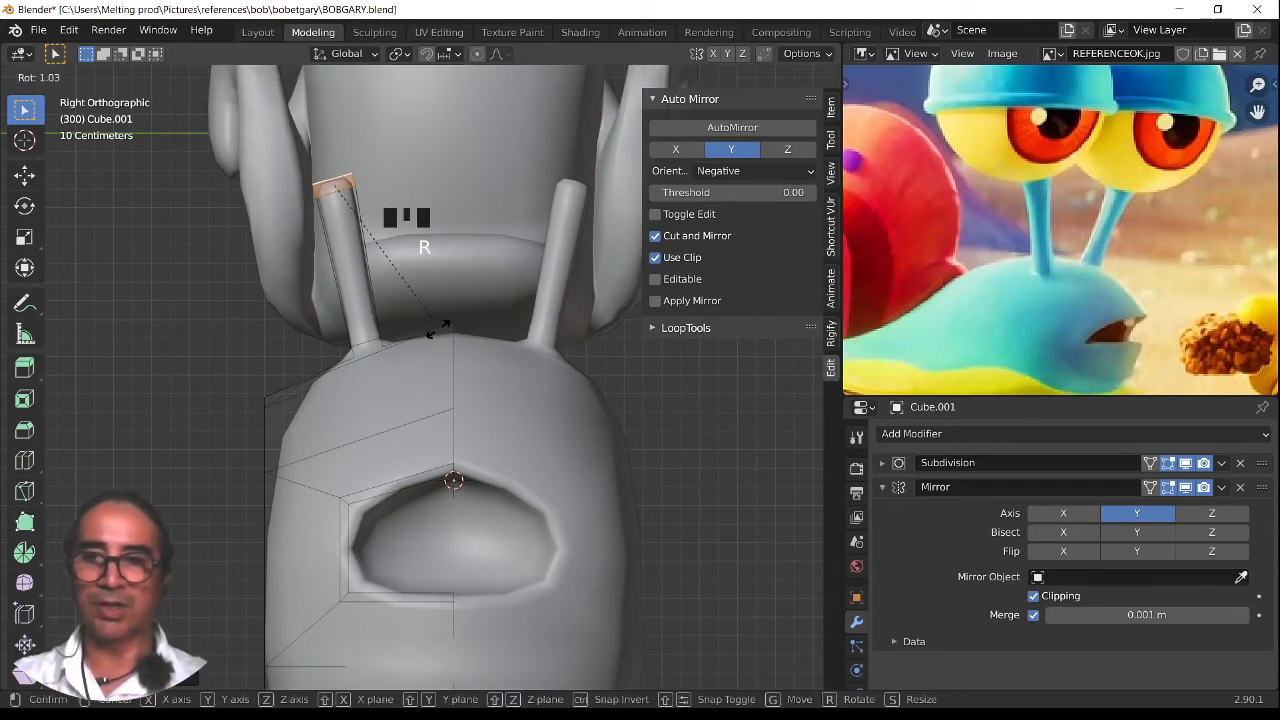
{"action": "key", "text": "r"}
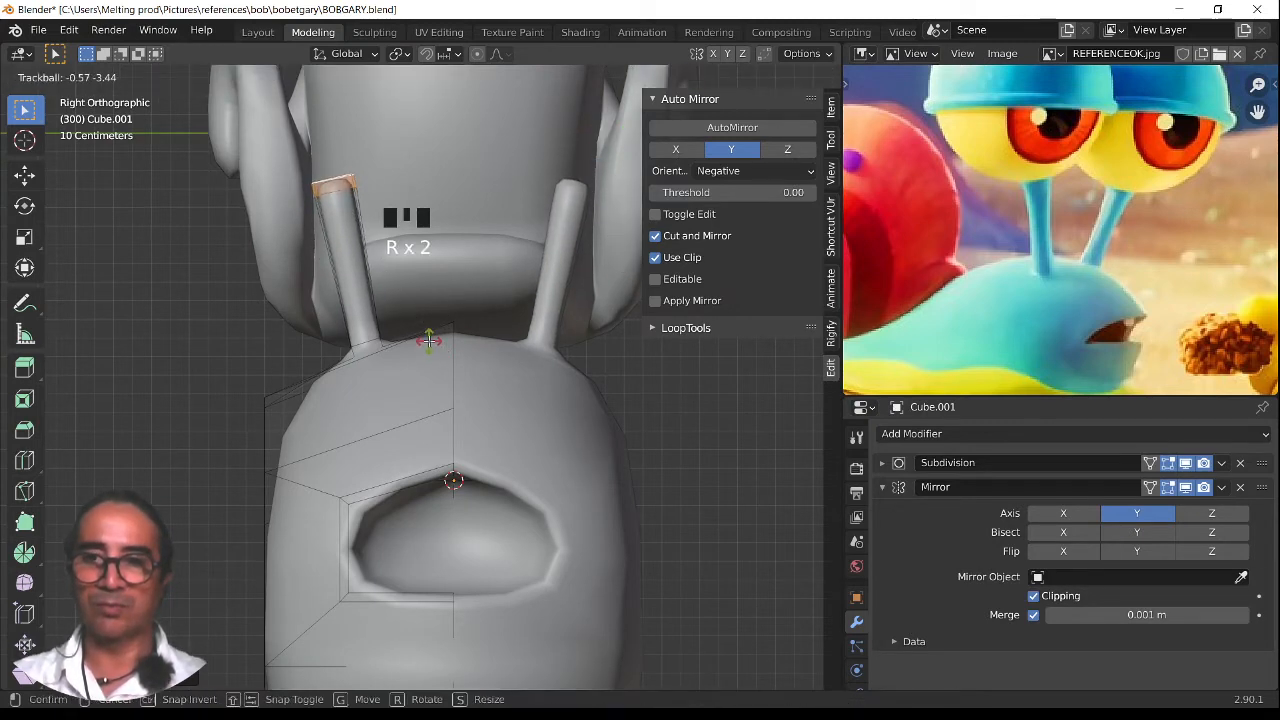
{"action": "left_click", "coordinate": [435, 346]}
{"action": "key", "text": "g"}
{"action": "left_click", "coordinate": [428, 343]}
{"action": "scroll", "coordinate": [420, 341], "scroll_direction": "down", "scroll_amount": 2}
{"action": "key", "text": "Tab"}
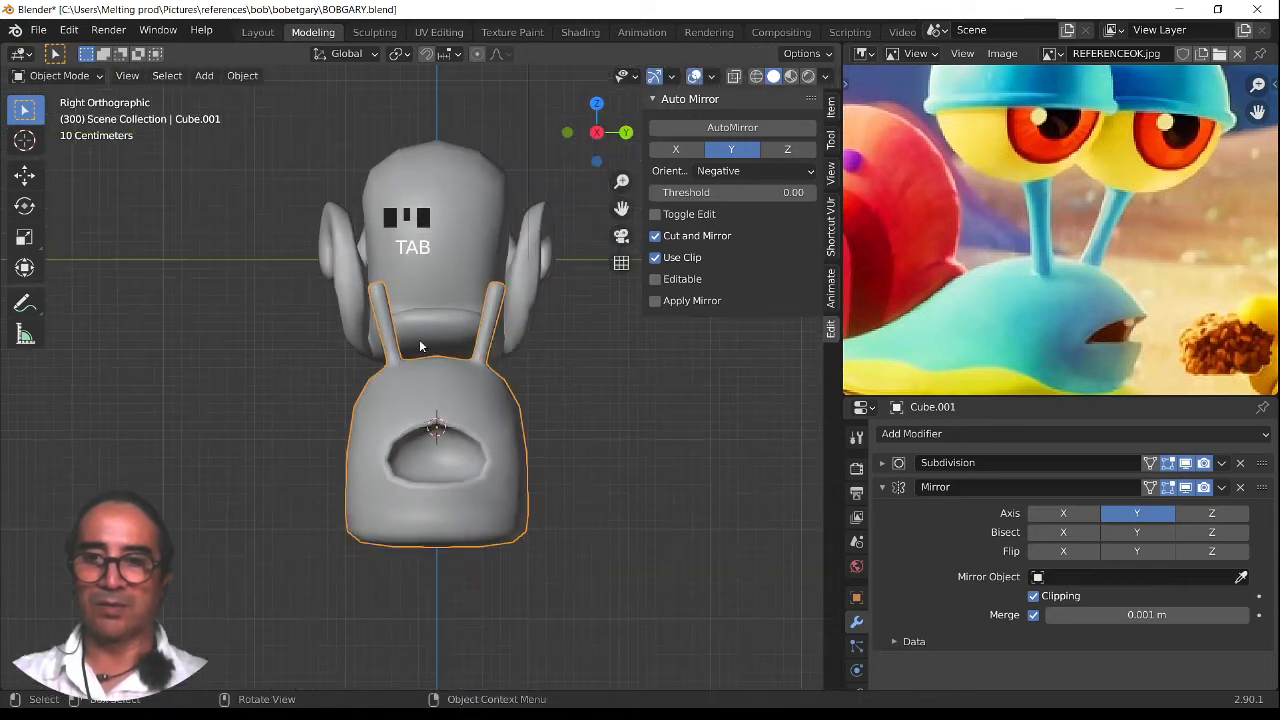
In Edit Mode and front orthographic view, move the vertex on the middle of the body's side forward about 0.76 m
{"action": "middle_click_drag", "start_coordinate": [419, 339], "coordinate": [573, 370]}
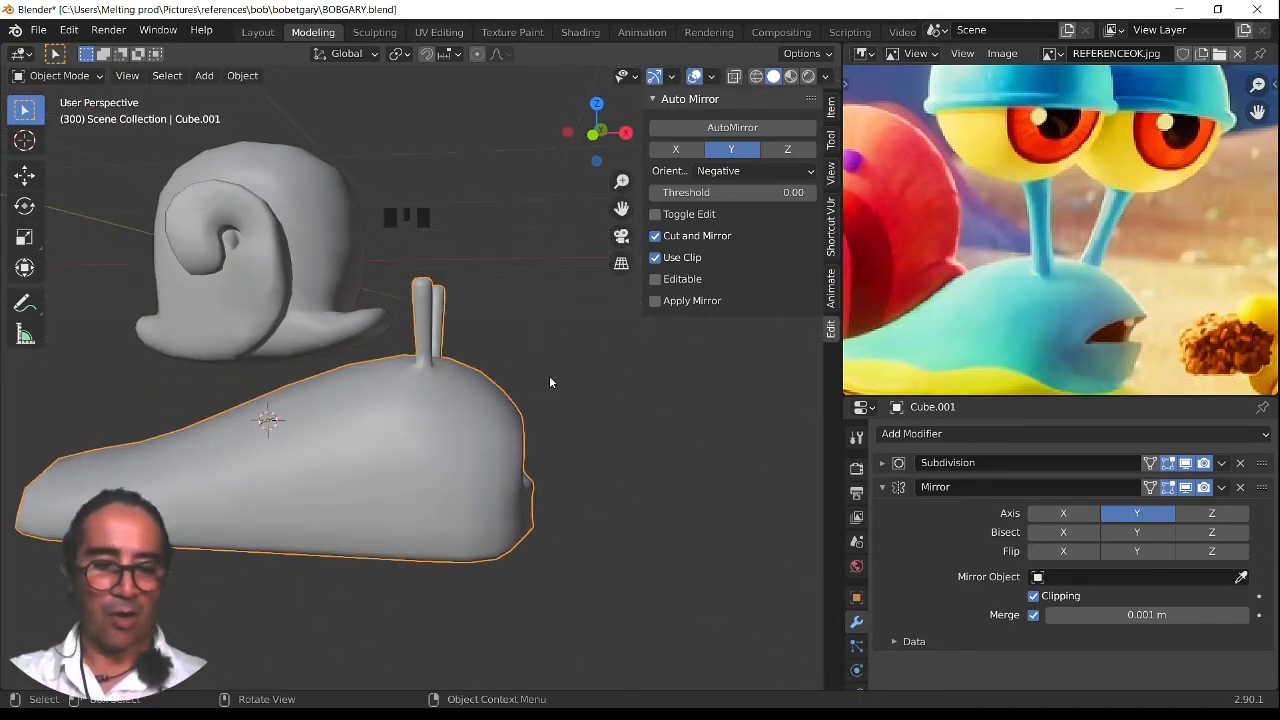
{"action": "key", "text": "KP_3"}
{"action": "key", "text": "KP_1"}
{"action": "scroll", "coordinate": [466, 434], "scroll_direction": "up", "scroll_amount": 2}
{"action": "middle_click_drag", "start_coordinate": [383, 431], "coordinate": [422, 474], "text": "shift"}
{"action": "key", "text": "Tab"}
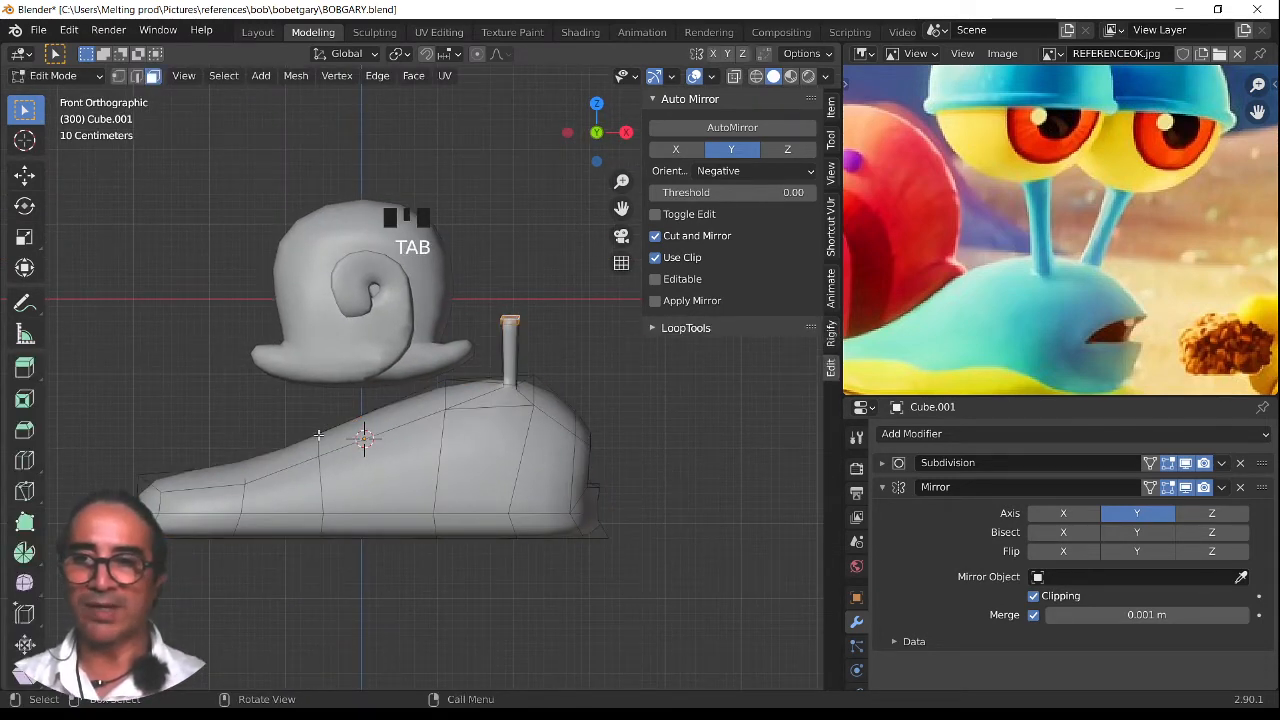
{"action": "left_click", "coordinate": [323, 439]}
{"action": "left_click", "coordinate": [120, 77]}
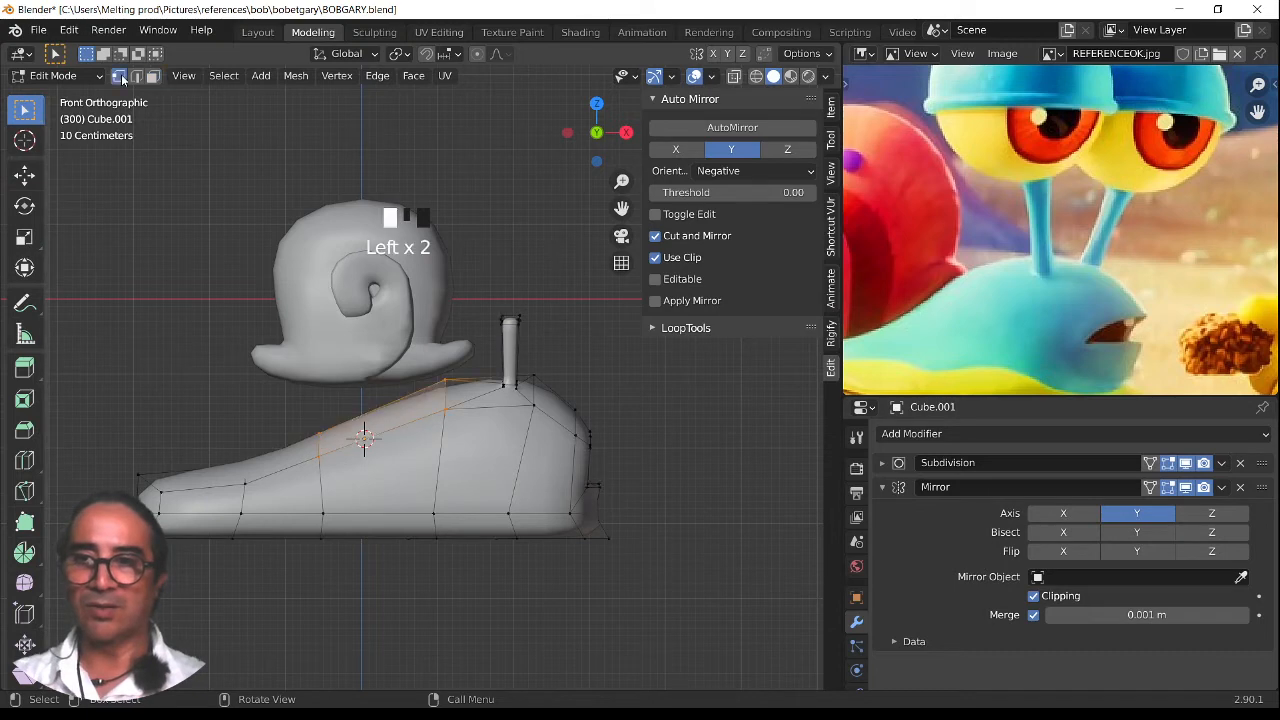
{"action": "left_click", "coordinate": [323, 455]}
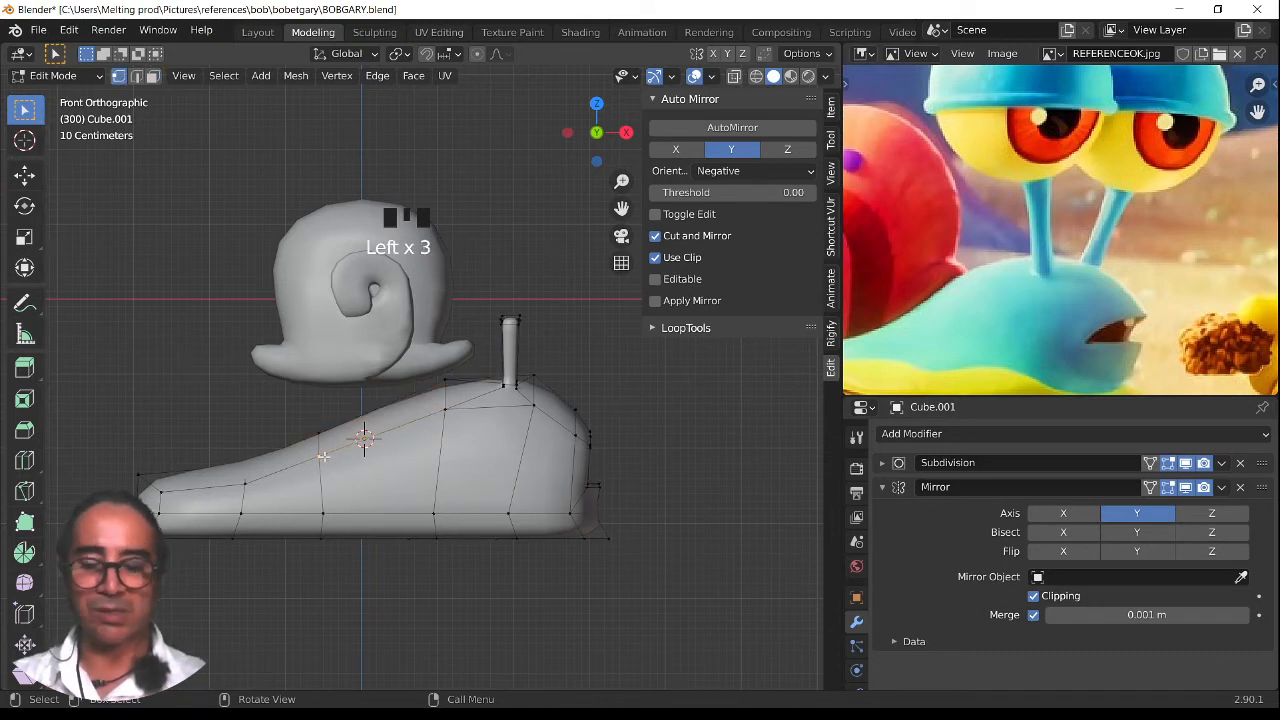
{"action": "scroll", "coordinate": [323, 455], "scroll_direction": "down", "scroll_amount": 2}
{"action": "key", "text": "g"}
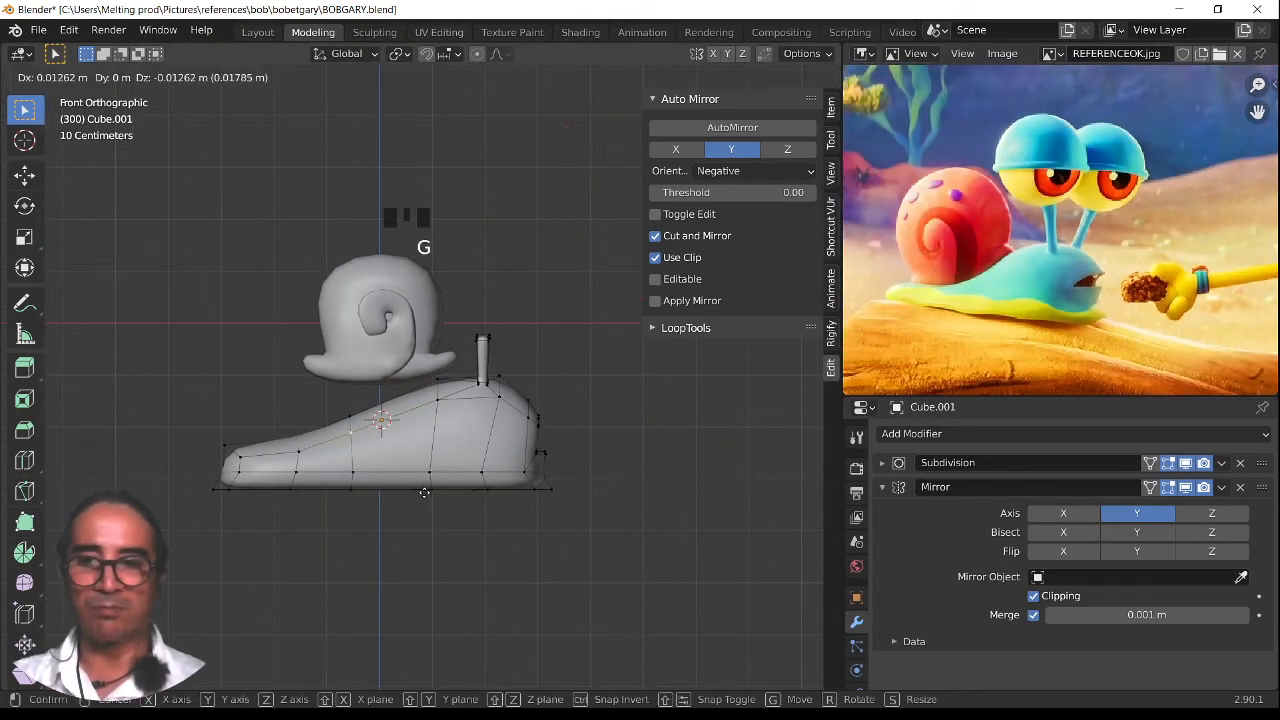
{"action": "left_click", "coordinate": [455, 496]}
{"action": "key", "text": "g"}
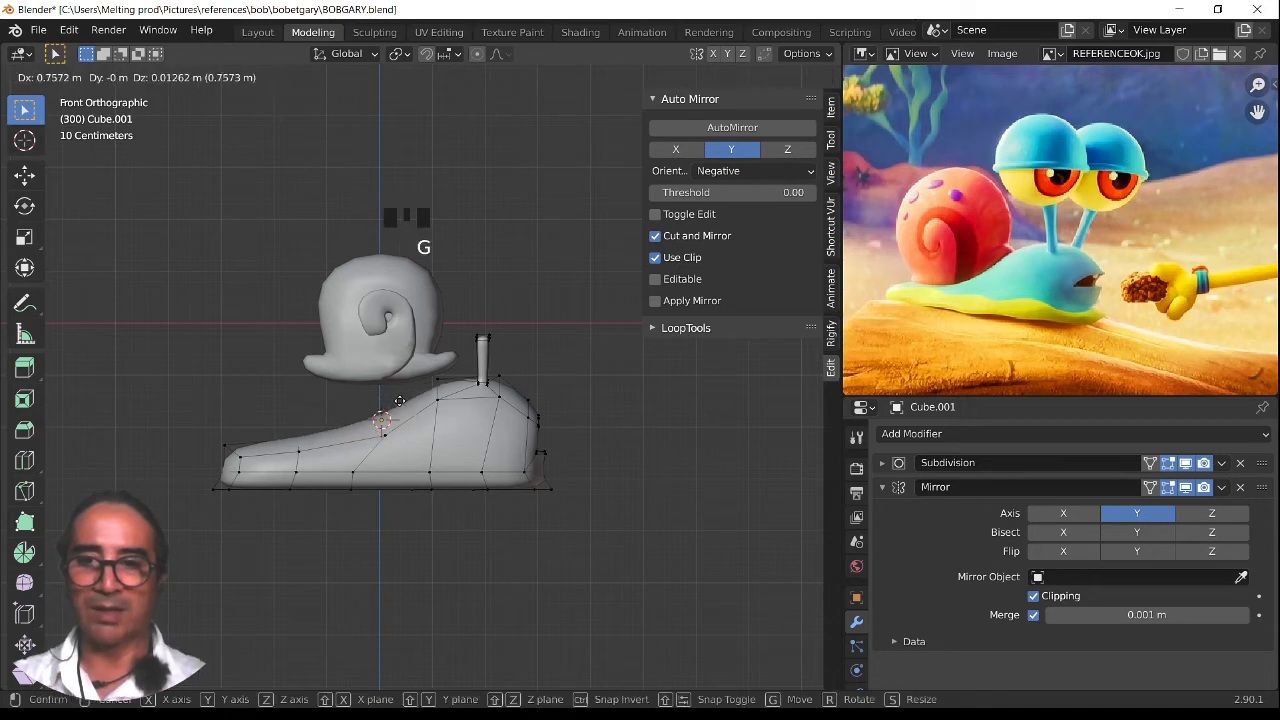
{"action": "left_click", "coordinate": [405, 396]}
Lower the side vertex just behind the eye stalk slightly to smooth the slope of the back
{"action": "scroll", "coordinate": [449, 413], "scroll_direction": "up", "scroll_amount": 3}
{"action": "scroll", "coordinate": [449, 413], "scroll_direction": "up", "scroll_amount": 3}
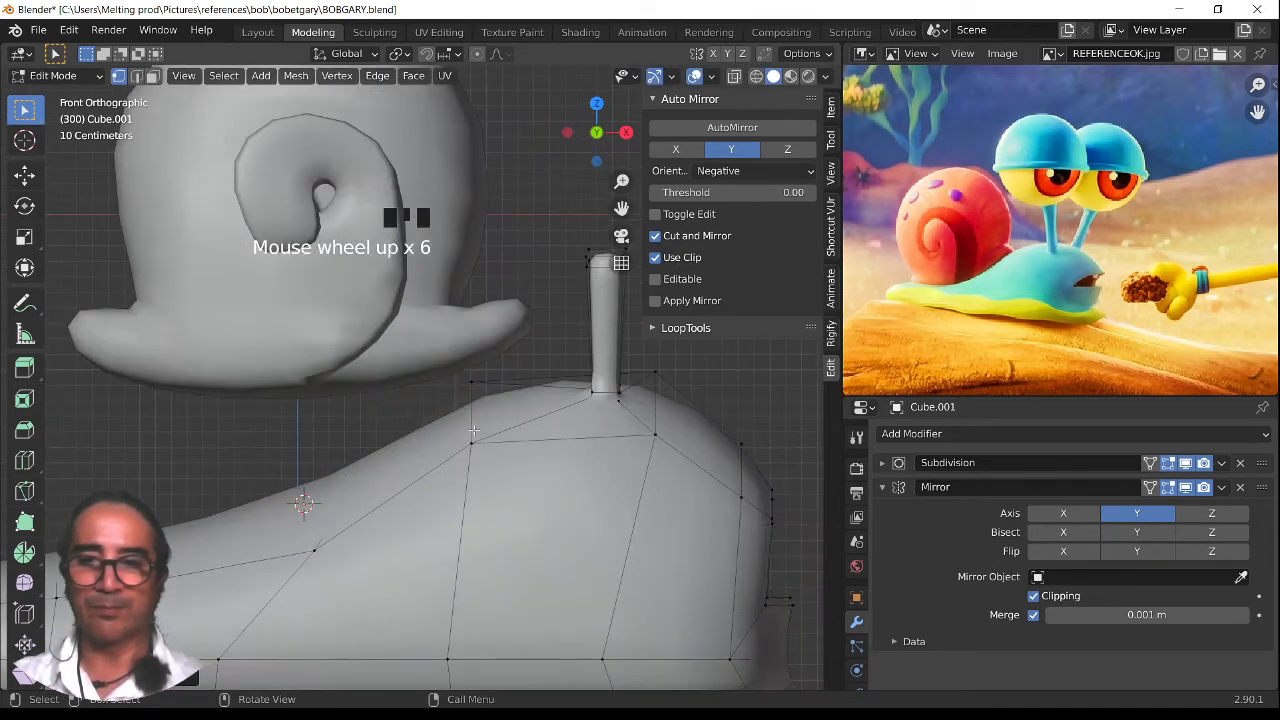
{"action": "key", "text": "g"}
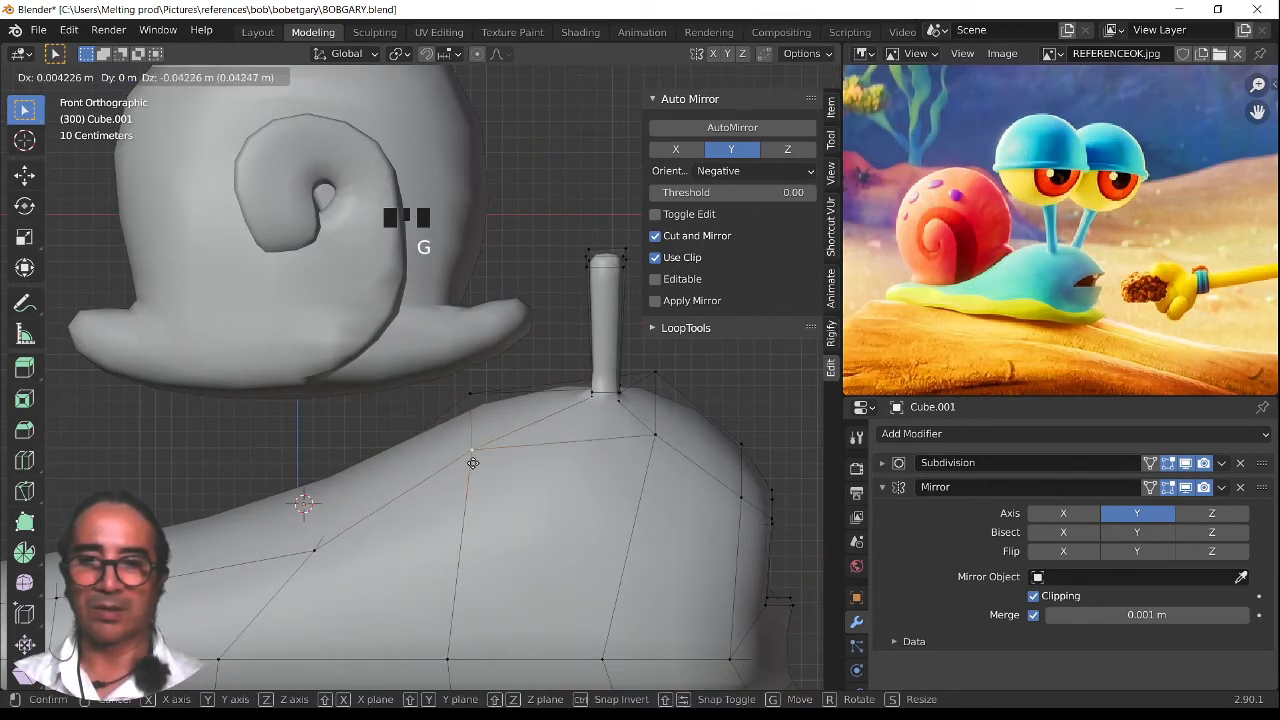
{"action": "left_click", "coordinate": [476, 475]}
{"action": "scroll", "coordinate": [351, 546], "scroll_direction": "down", "scroll_amount": 3}
Shift the side vertex near the tail about 0.06 m forward and return to Object Mode
{"action": "left_click", "coordinate": [352, 451]}
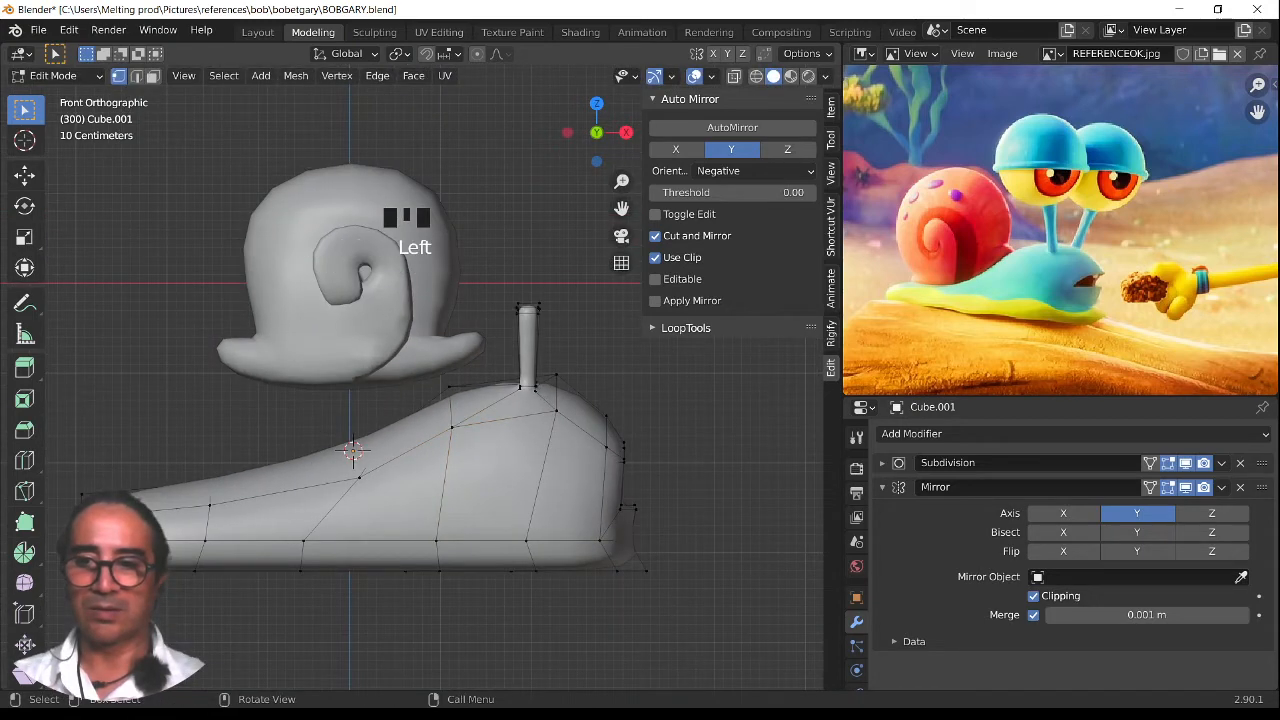
{"action": "left_click", "coordinate": [352, 451]}
{"action": "left_click", "coordinate": [352, 451]}
{"action": "left_click", "coordinate": [352, 451], "text": "shift"}
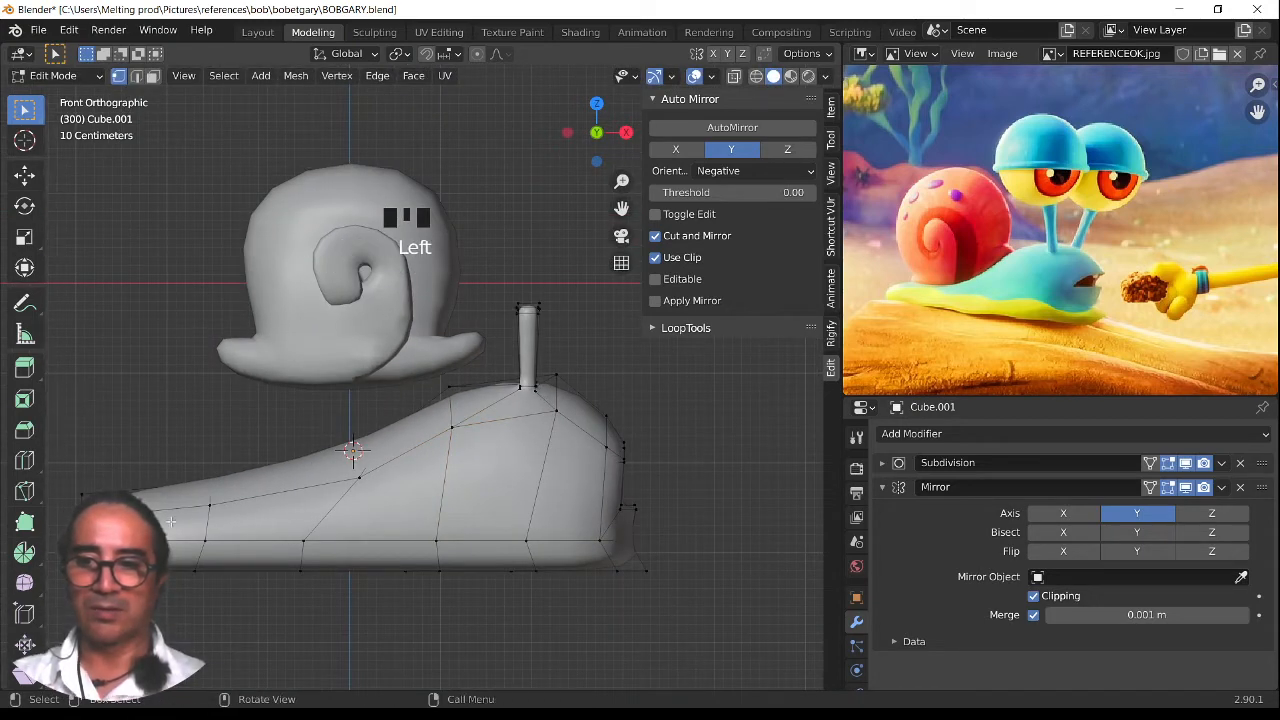
{"action": "key", "text": "g"}
{"action": "left_click", "coordinate": [202, 506]}
{"action": "key", "text": "g"}
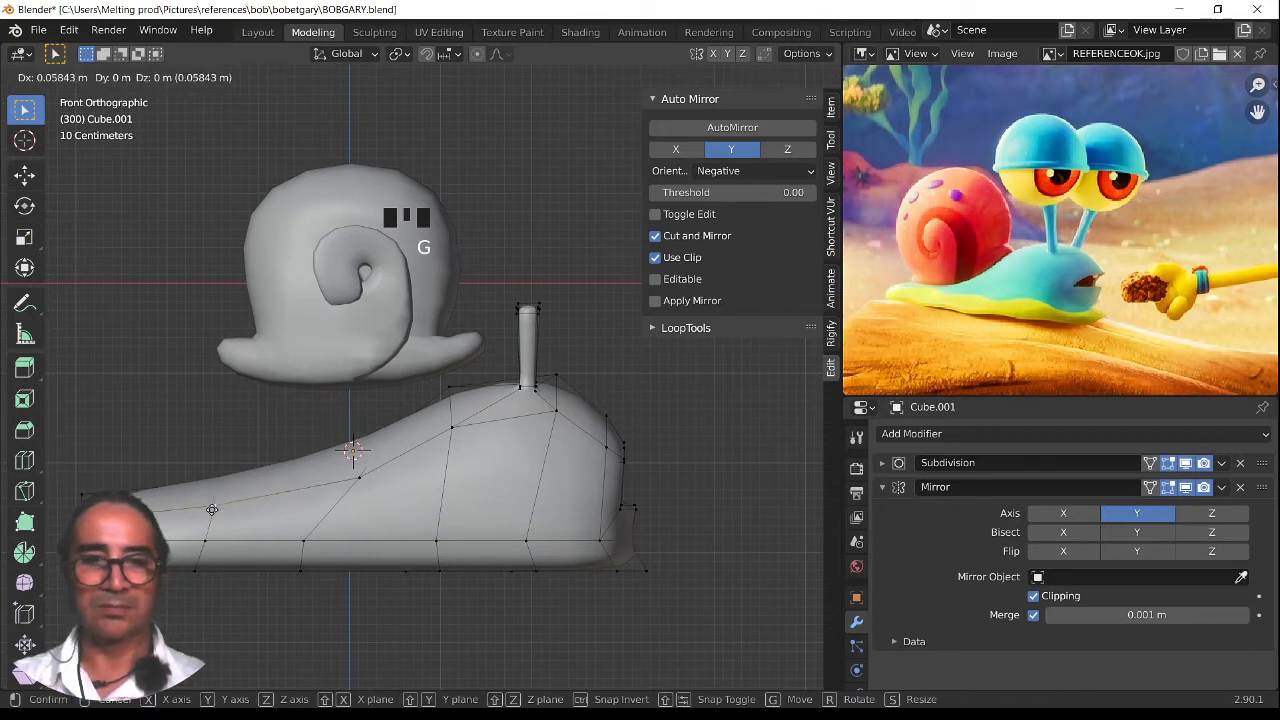
{"action": "left_click", "coordinate": [212, 510]}
{"action": "key", "text": "Tab"}
{"action": "scroll", "coordinate": [317, 511], "scroll_direction": "down", "scroll_amount": 4}
{"action": "middle_click_drag", "start_coordinate": [317, 511], "coordinate": [435, 527]}
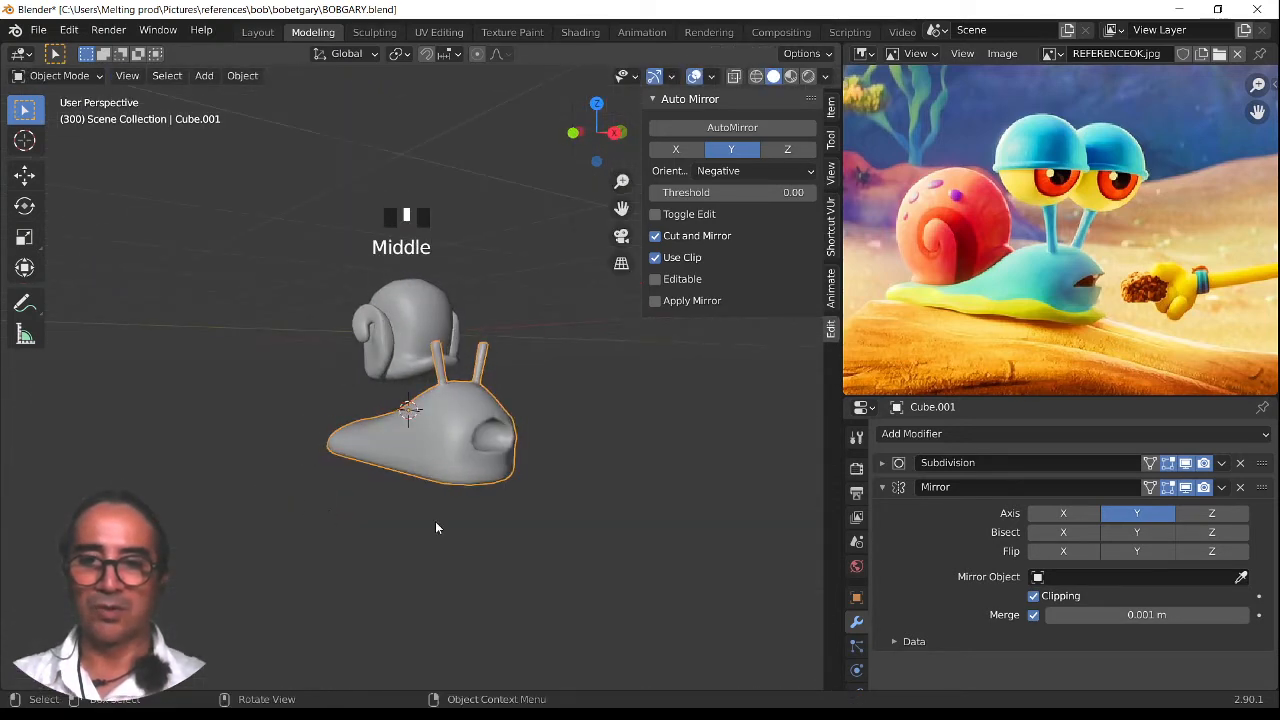
Reopen the body in Edit Mode, select the lower lip face of the mouth and move it up to narrow the opening
{"action": "scroll", "coordinate": [552, 599], "scroll_direction": "up", "scroll_amount": 3}
{"action": "middle_click_drag", "start_coordinate": [552, 599], "coordinate": [512, 537], "text": "shift"}
{"action": "scroll", "coordinate": [512, 537], "scroll_direction": "up", "scroll_amount": 3}
{"action": "key", "text": "Tab"}
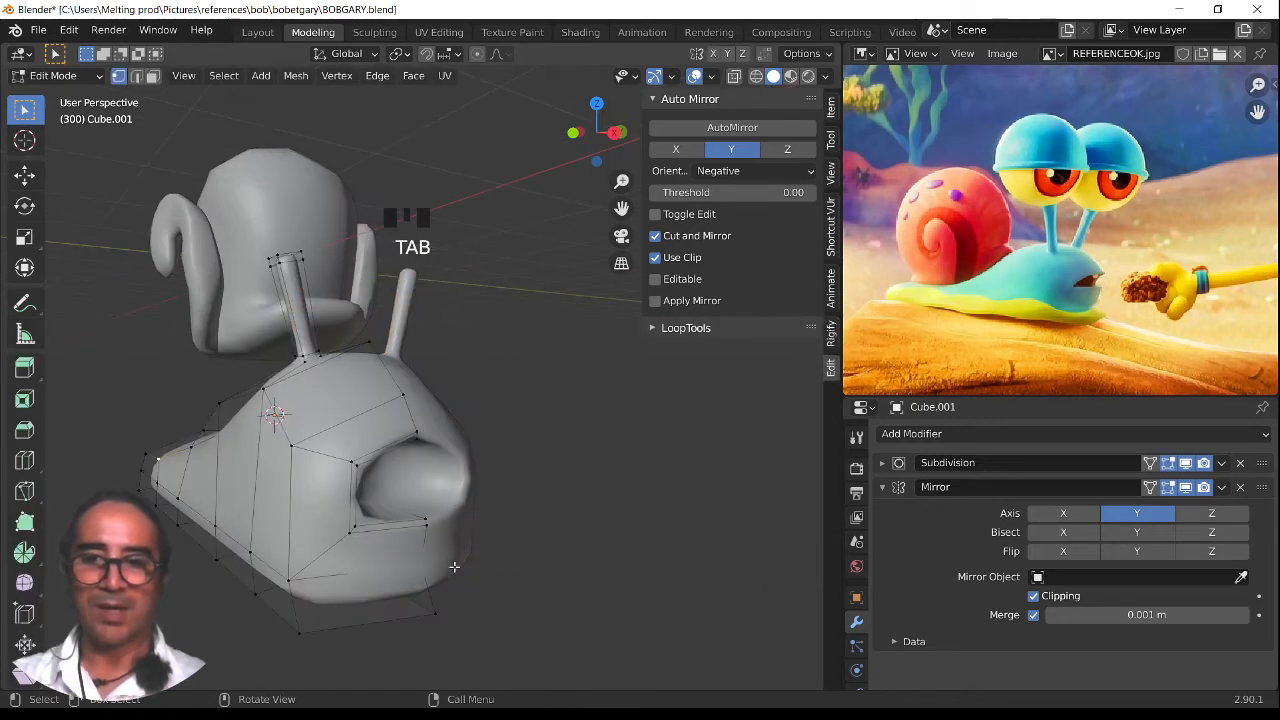
{"action": "scroll", "coordinate": [562, 486], "scroll_direction": "up", "scroll_amount": 2}
{"action": "left_click", "coordinate": [426, 629]}
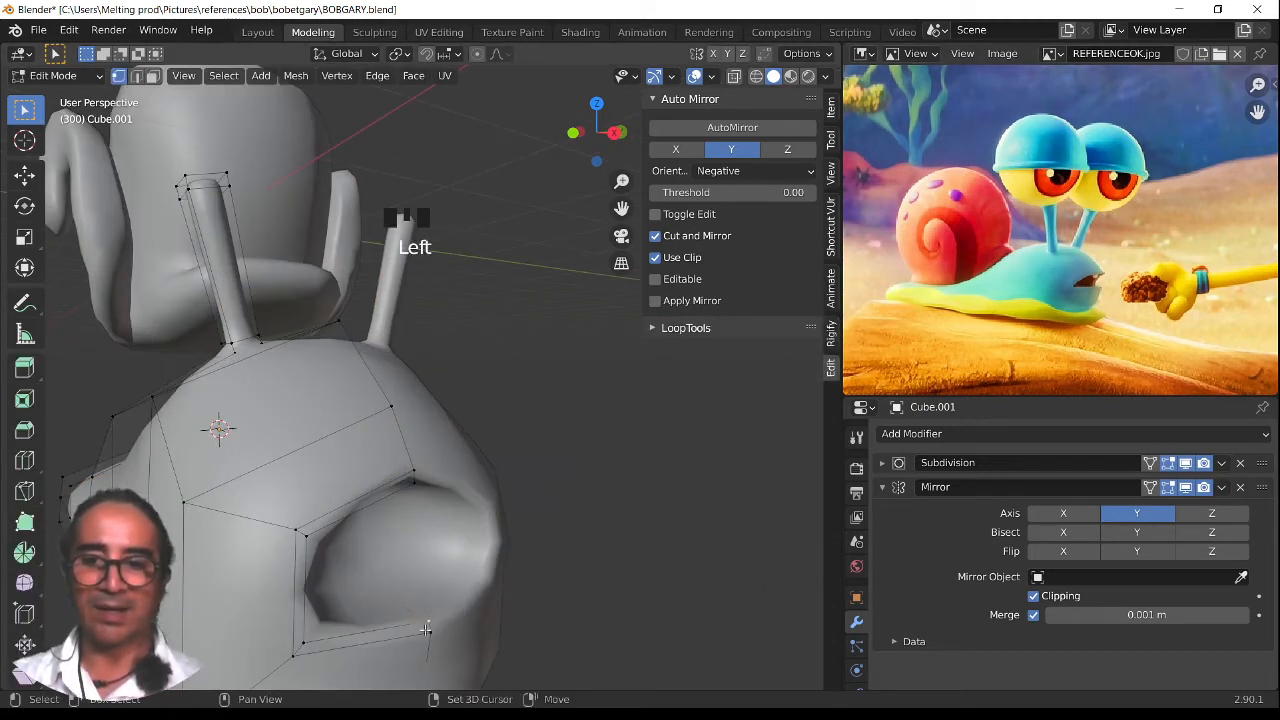
{"action": "left_click", "coordinate": [438, 644], "text": "shift"}
{"action": "left_click", "coordinate": [306, 646], "text": "shift"}
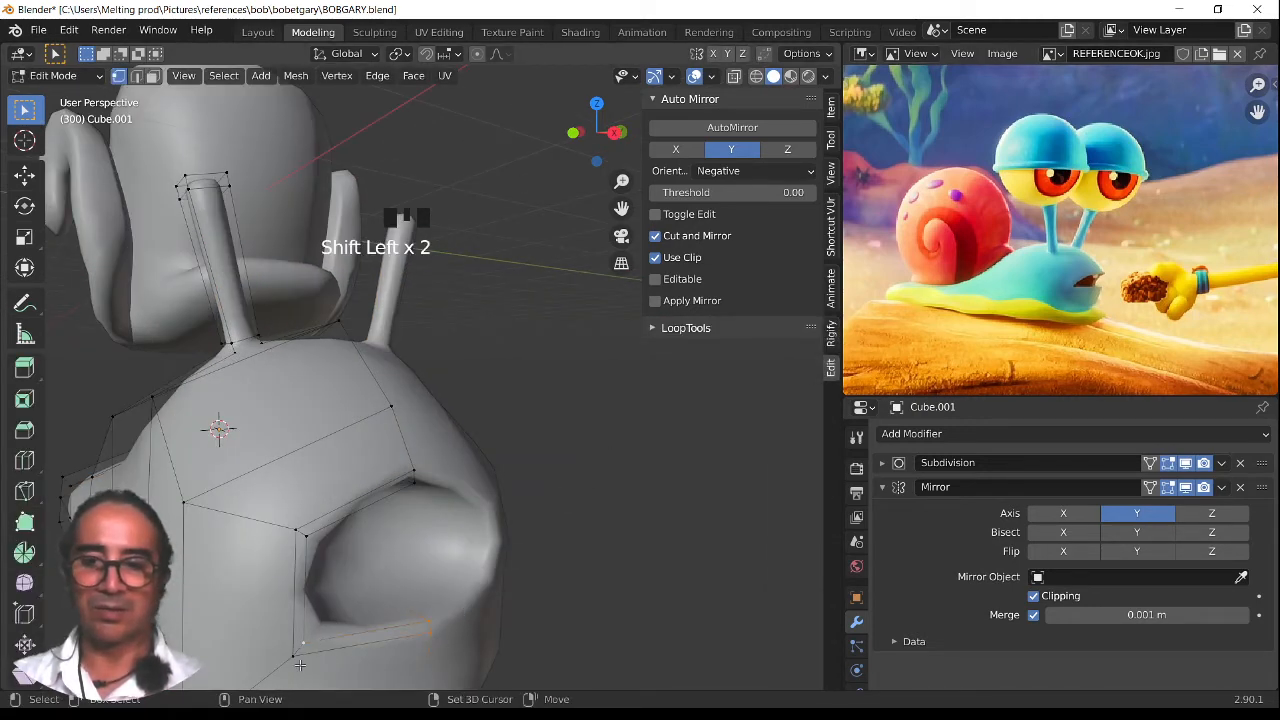
{"action": "middle_click_drag", "start_coordinate": [299, 667], "coordinate": [437, 611]}
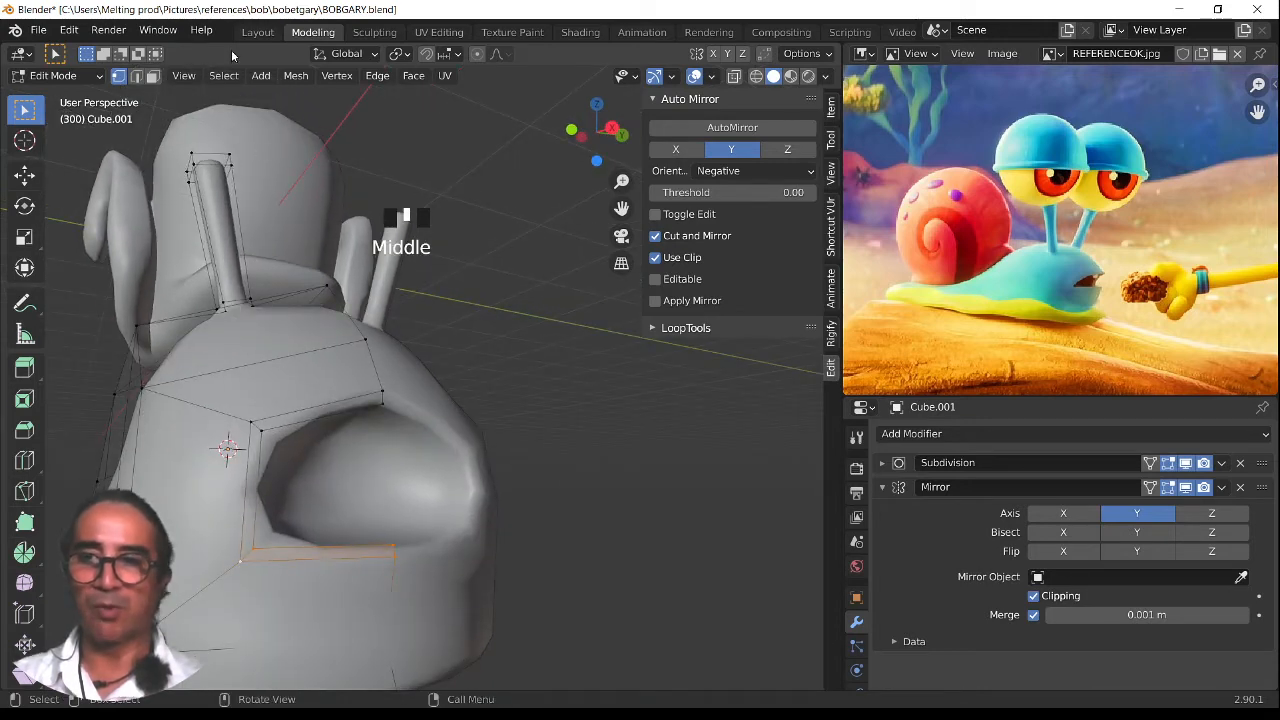
{"action": "left_click", "coordinate": [152, 76]}
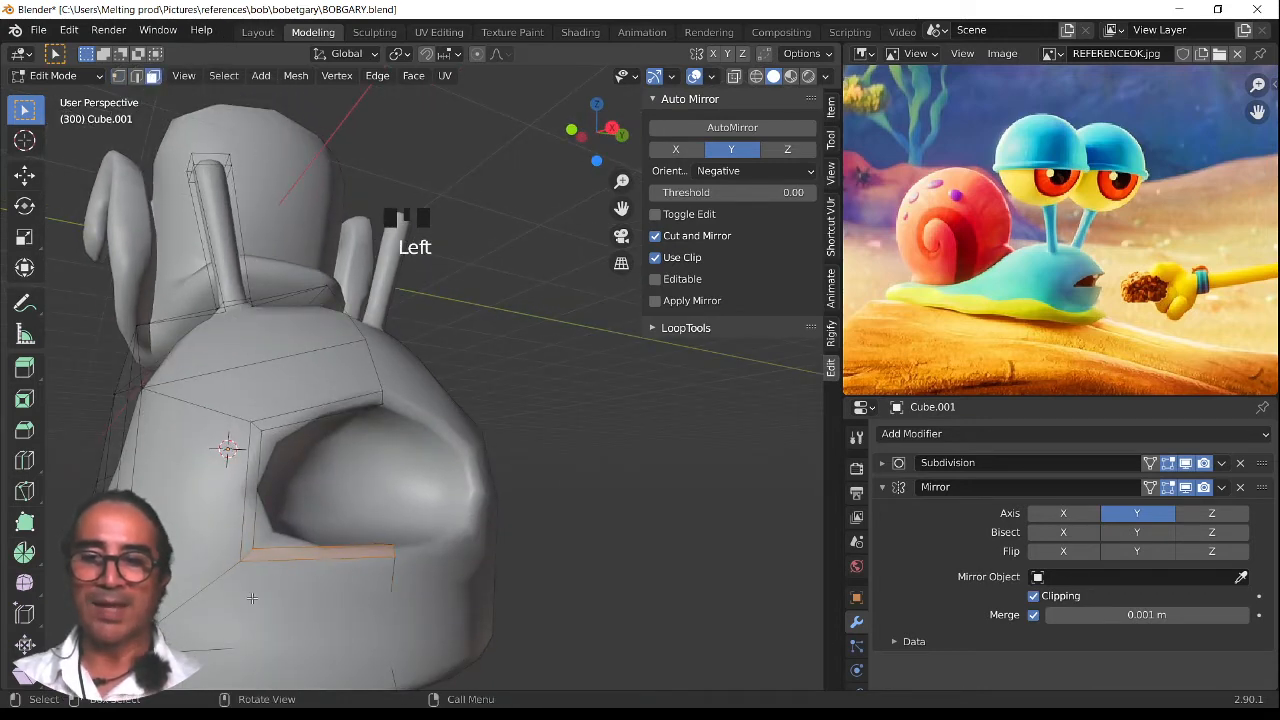
{"action": "left_click", "coordinate": [304, 559]}
{"action": "key", "text": "g"}
{"action": "left_click", "coordinate": [371, 545]}
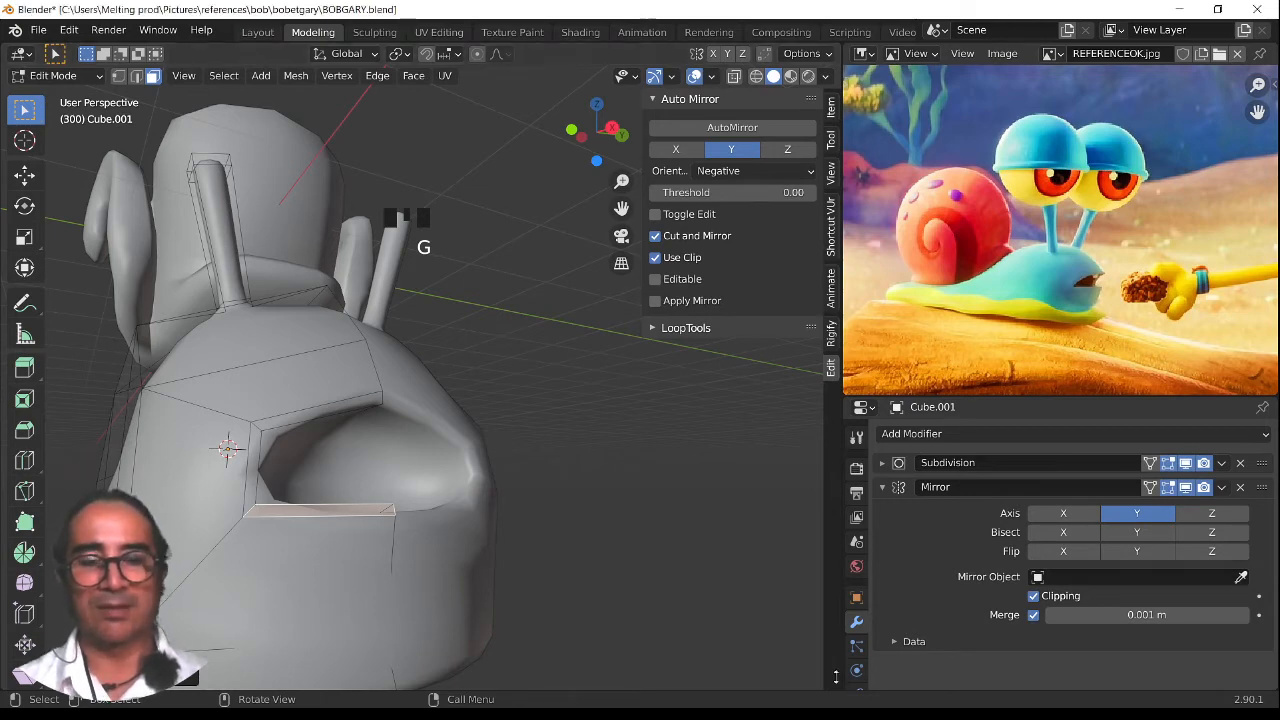
Compare the mouth with the reference image and add a loop cut around it between the lip rim and the cheek
{"action": "scroll", "coordinate": [1083, 290], "scroll_direction": "up", "scroll_amount": 8}
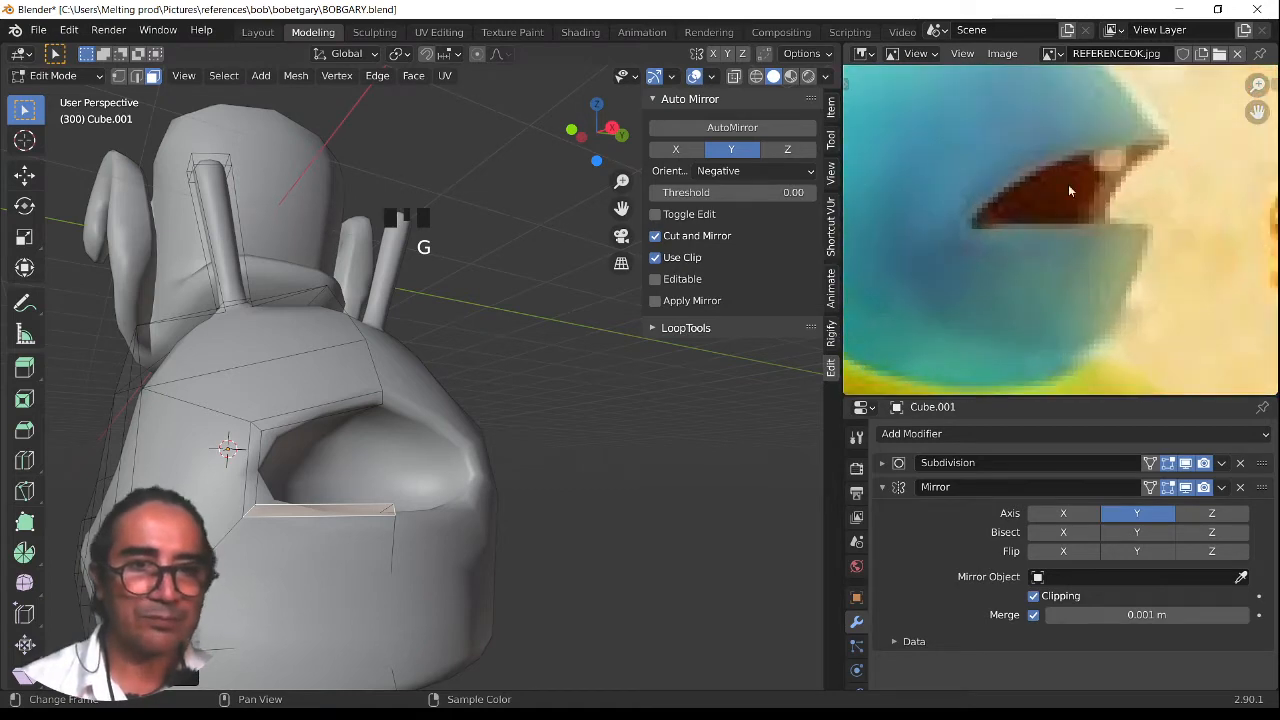
{"action": "middle_click_drag", "start_coordinate": [390, 489], "coordinate": [225, 473]}
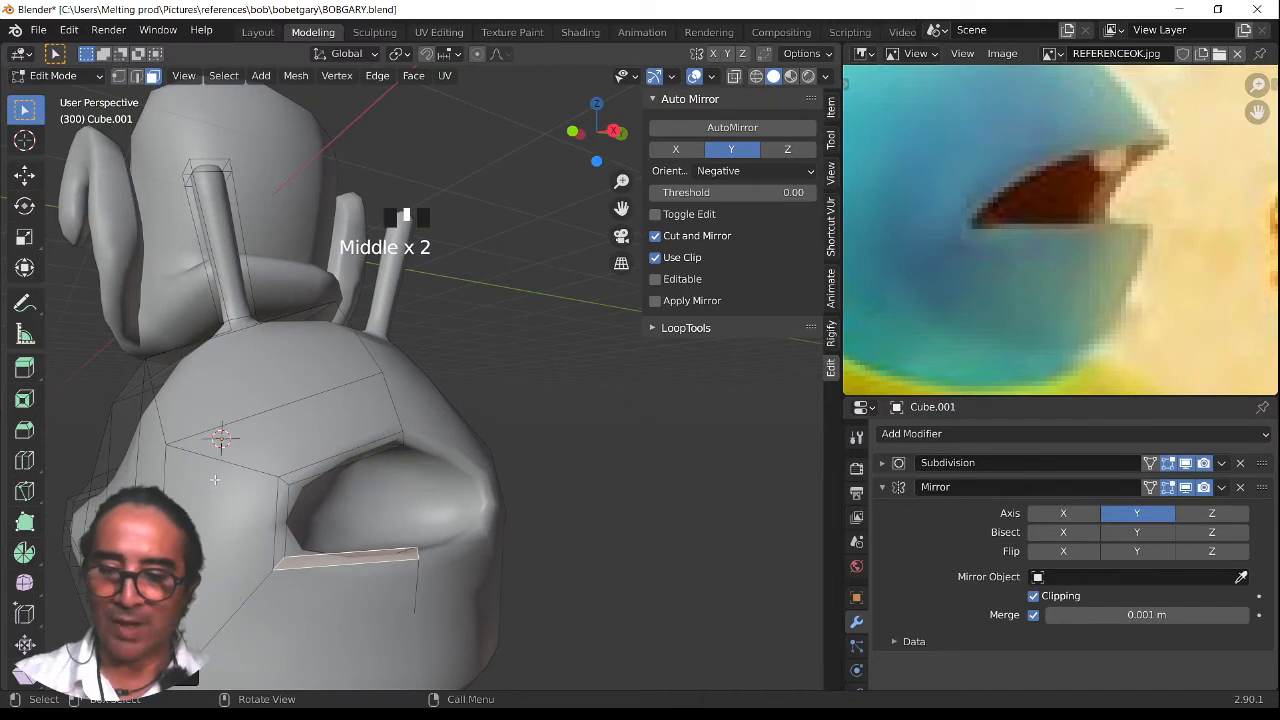
{"action": "key", "text": "ctrl+r"}
{"action": "left_click", "coordinate": [219, 463]}
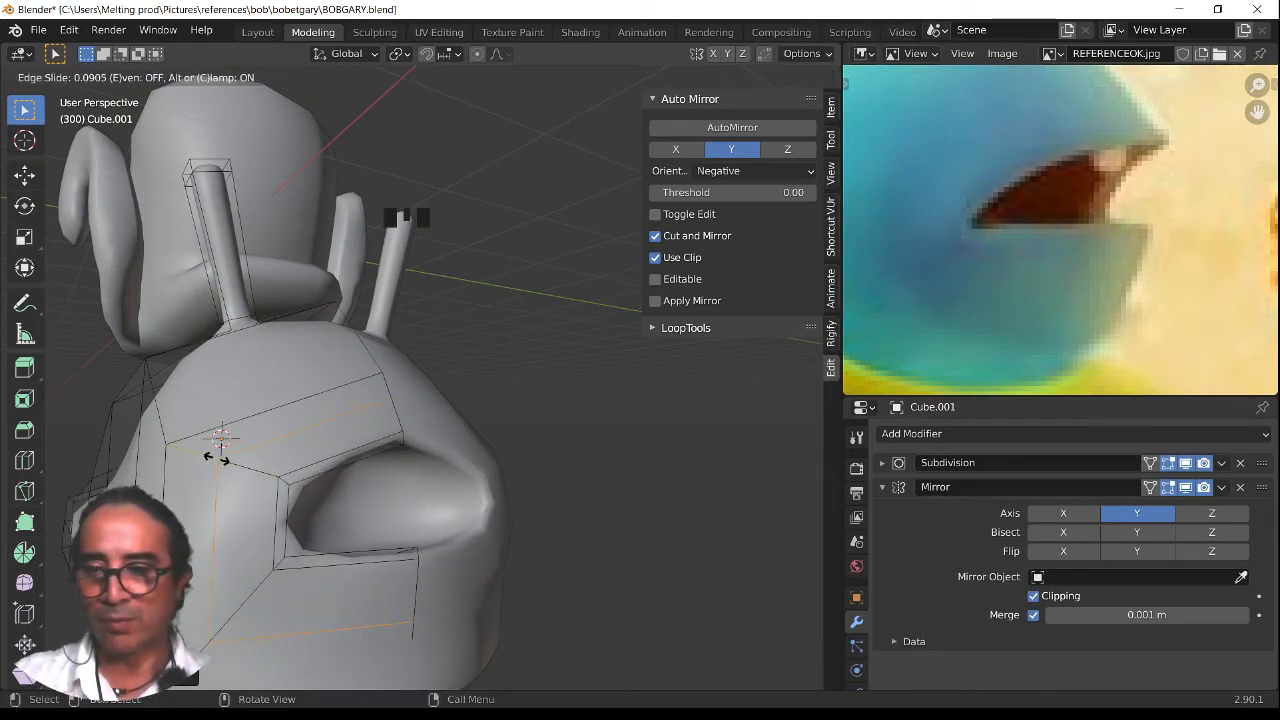
{"action": "left_click", "coordinate": [218, 462]}
{"action": "scroll", "coordinate": [240, 531], "scroll_direction": "down", "scroll_amount": 1}
{"action": "middle_click_drag", "start_coordinate": [372, 558], "coordinate": [435, 551]}
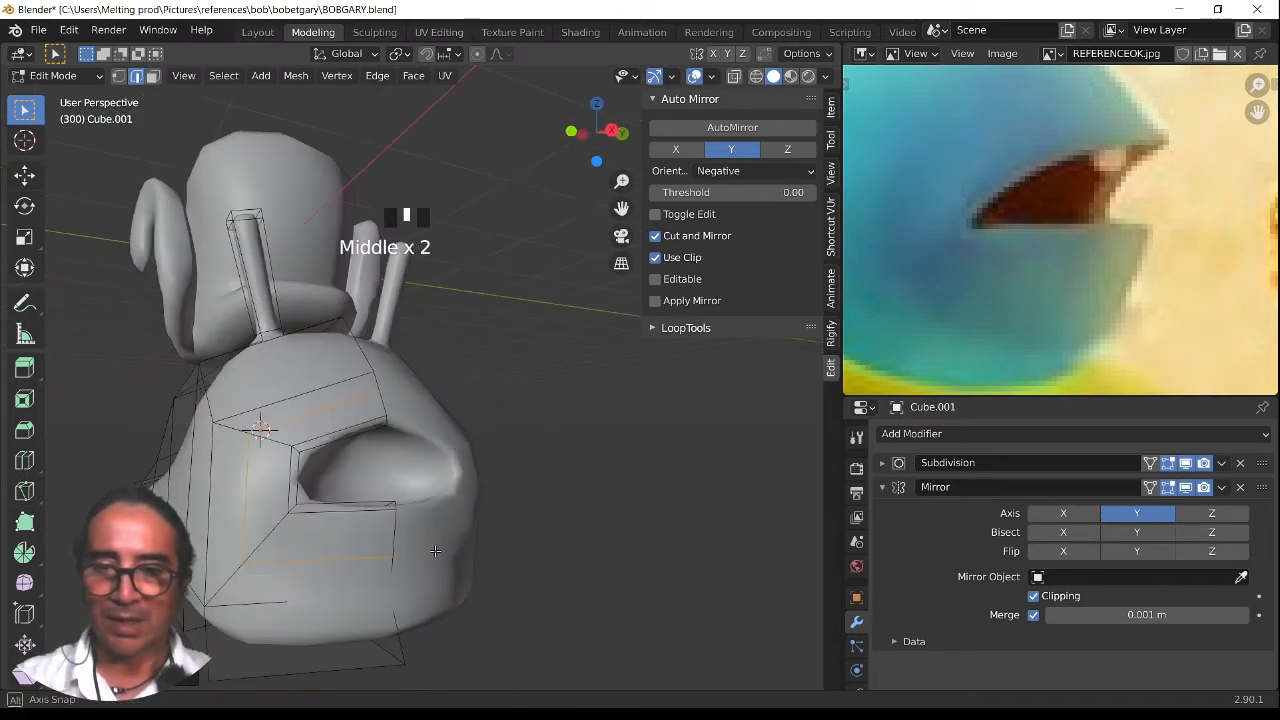
Select the face loop of the mouth rim and move it about 0.05 m along the global X axis
{"action": "scroll", "coordinate": [356, 502], "scroll_direction": "up", "scroll_amount": 2}
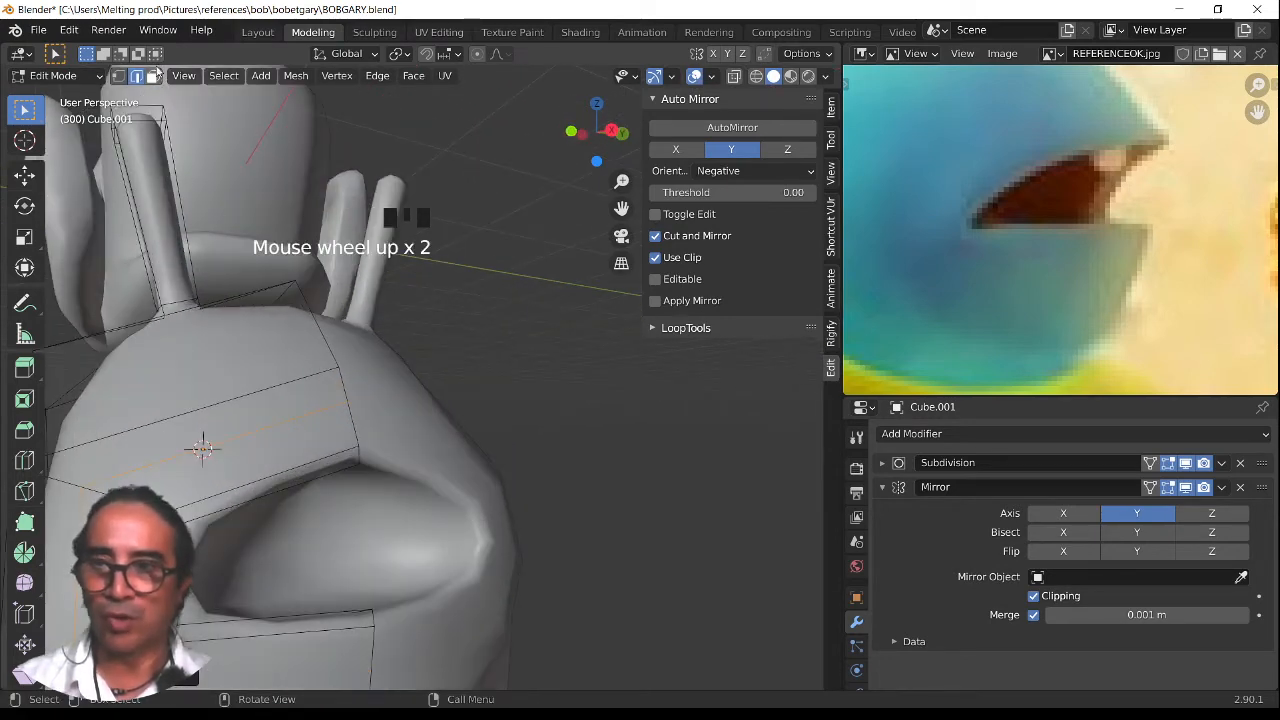
{"action": "left_click", "coordinate": [153, 75]}
{"action": "middle_click_drag", "start_coordinate": [250, 480], "coordinate": [277, 419], "text": "shift"}
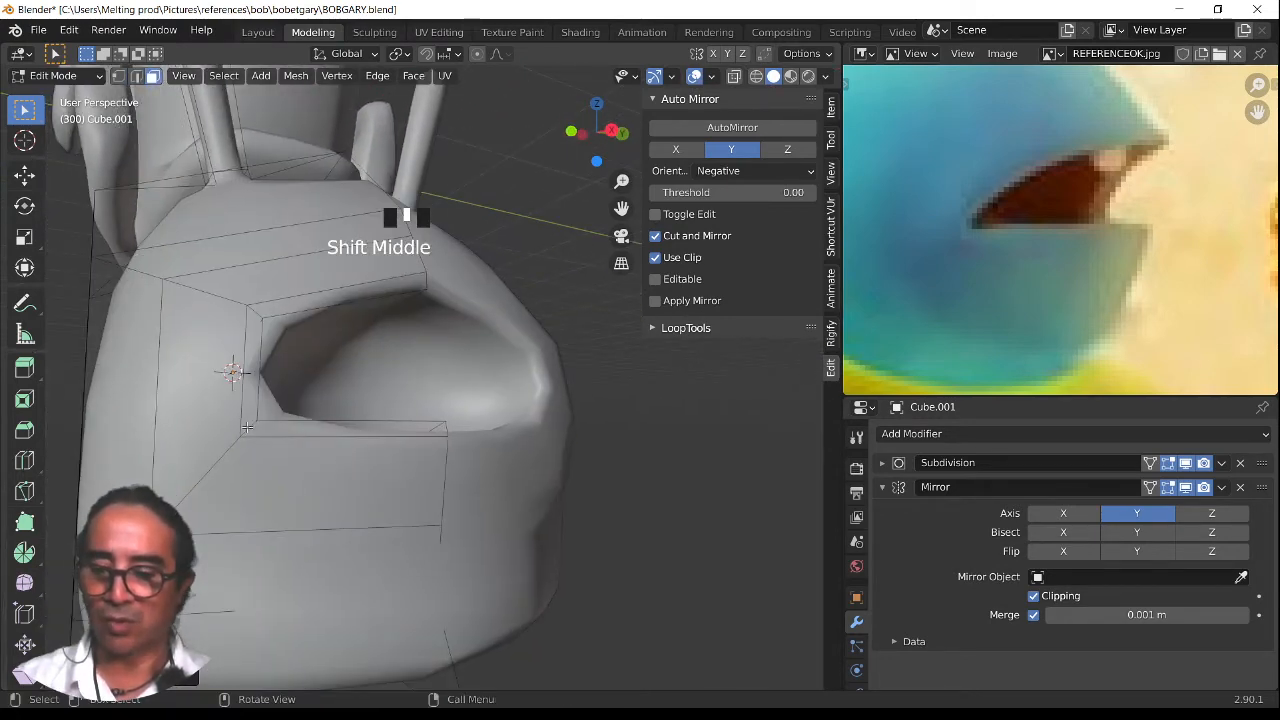
{"action": "left_click", "coordinate": [248, 427], "text": "alt"}
{"action": "scroll", "coordinate": [250, 430], "scroll_direction": "down", "scroll_amount": 2}
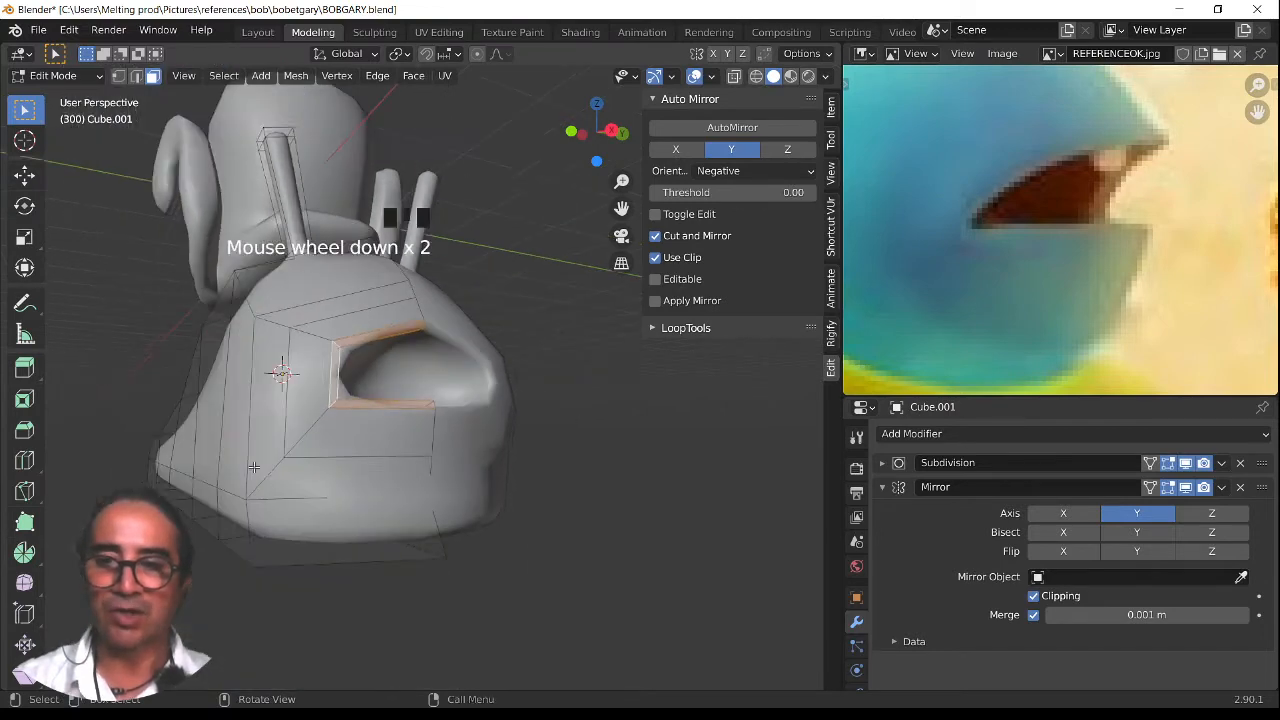
{"action": "middle_click_drag", "start_coordinate": [250, 430], "coordinate": [334, 480]}
{"action": "key", "text": "g"}
{"action": "key", "text": "y"}
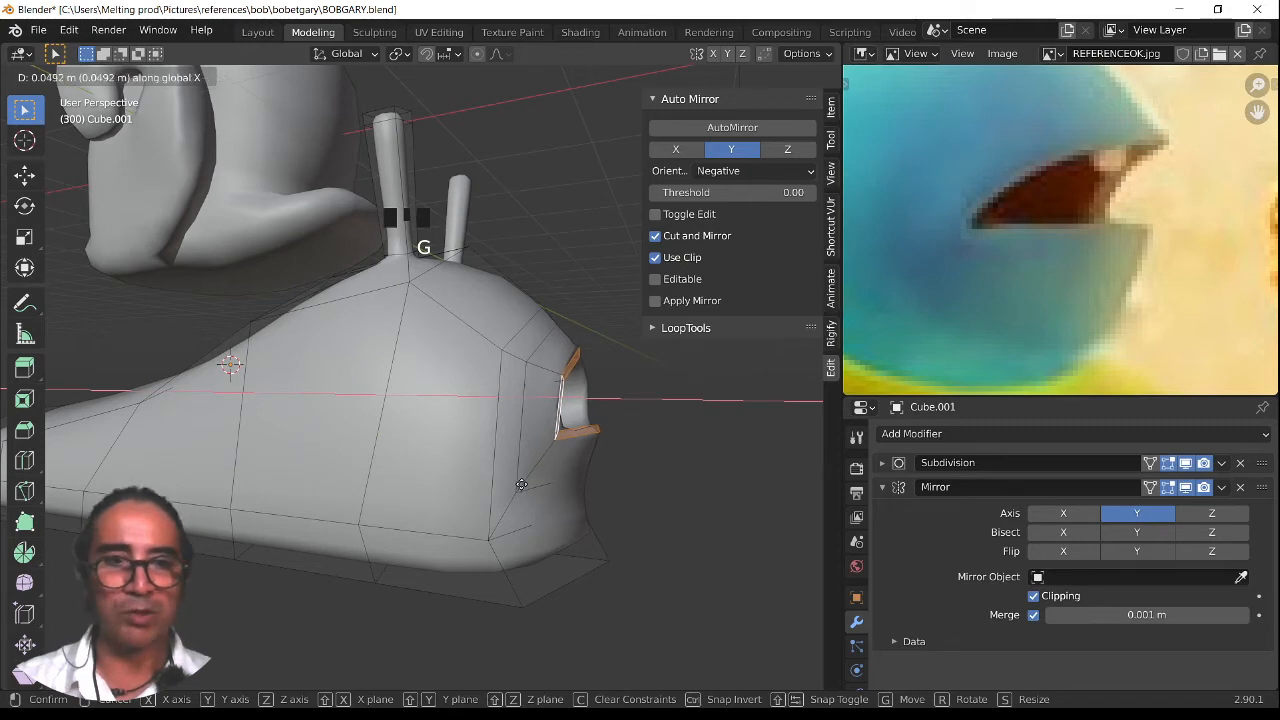
{"action": "key", "text": "x"}
{"action": "left_click", "coordinate": [523, 484]}
Switch to edge selection and move the short edge at the mouth's upper corner inward
{"action": "middle_click_drag", "start_coordinate": [523, 484], "coordinate": [285, 425]}
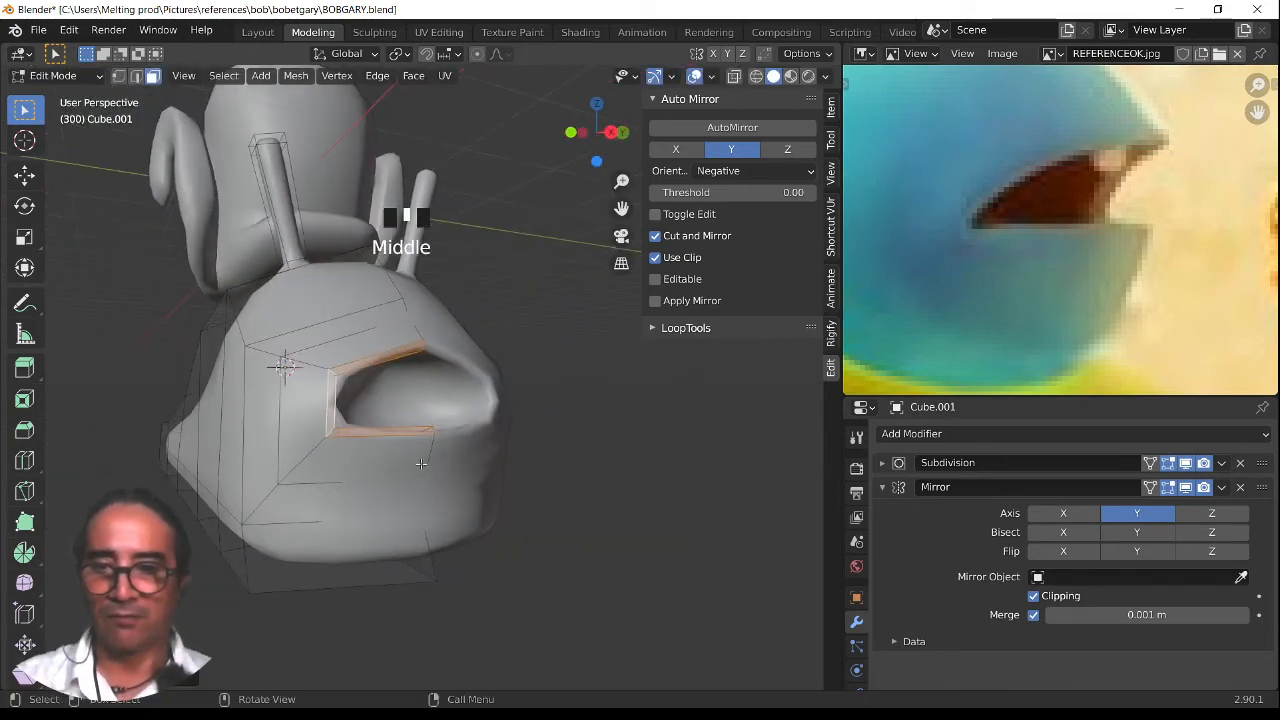
{"action": "scroll", "coordinate": [281, 423], "scroll_direction": "up", "scroll_amount": 2}
{"action": "left_click", "coordinate": [137, 77]}
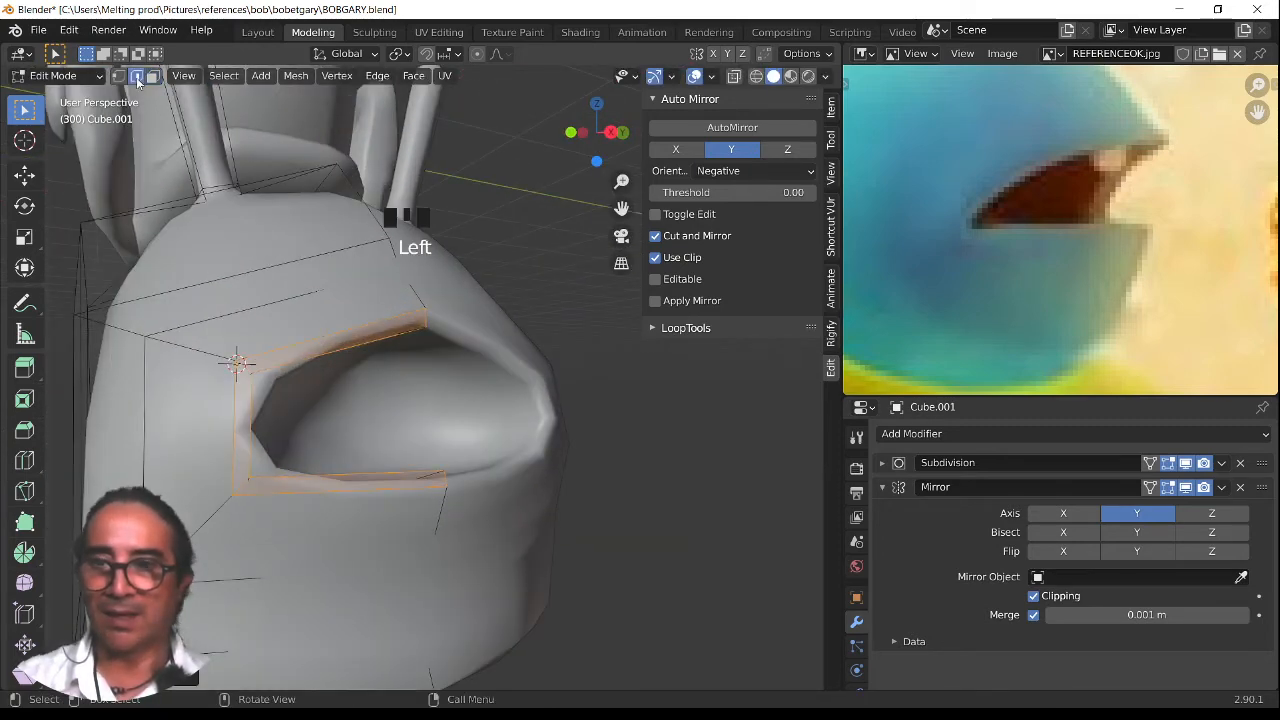
{"action": "left_click", "coordinate": [243, 363]}
{"action": "middle_click_drag", "start_coordinate": [304, 418], "coordinate": [318, 436]}
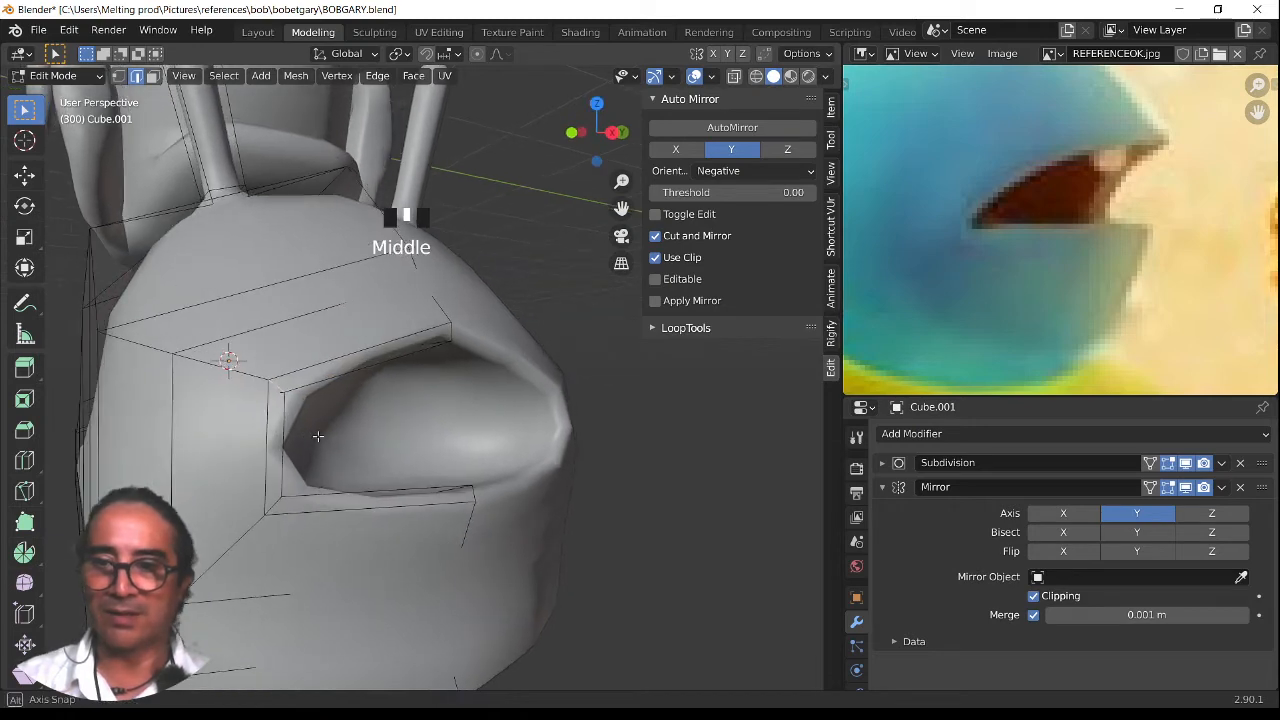
{"action": "key", "text": "g"}
{"action": "left_click", "coordinate": [362, 433]}
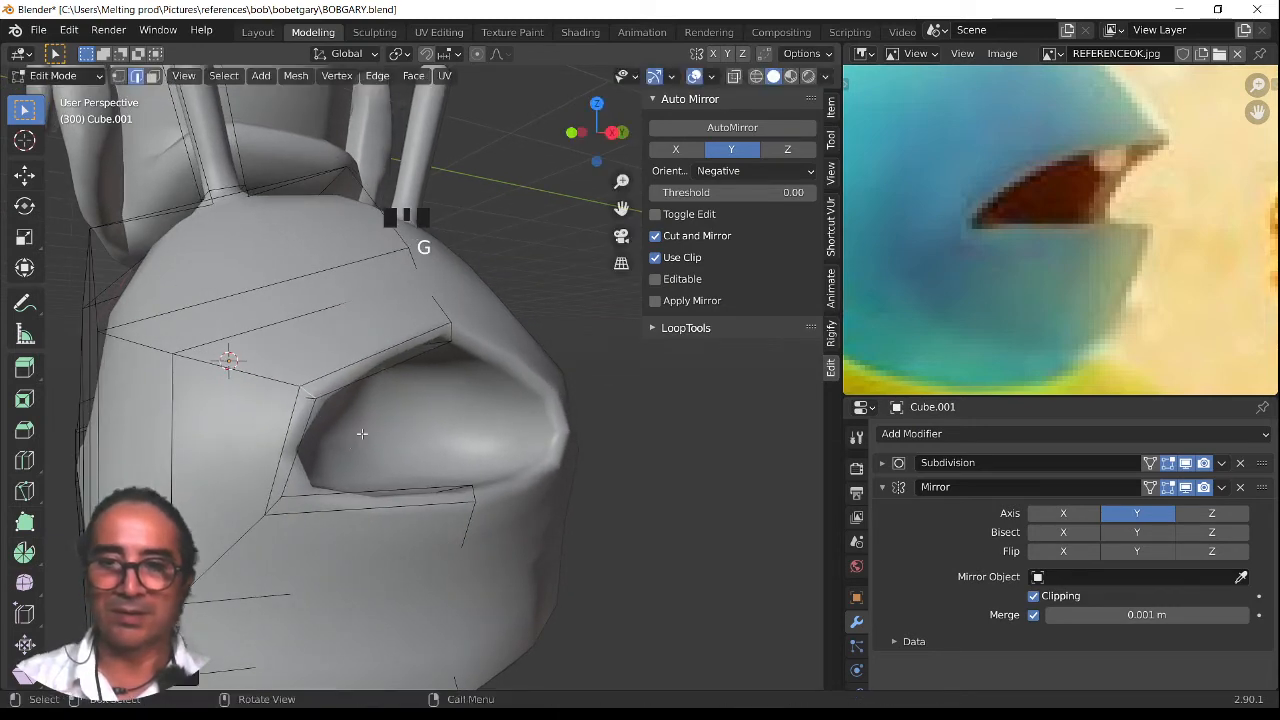
Collapse the Mirror modifier and place it above the Subdivision modifier in the stack
{"action": "middle_click_drag", "start_coordinate": [450, 334], "coordinate": [480, 350]}
{"action": "left_click", "coordinate": [882, 487]}
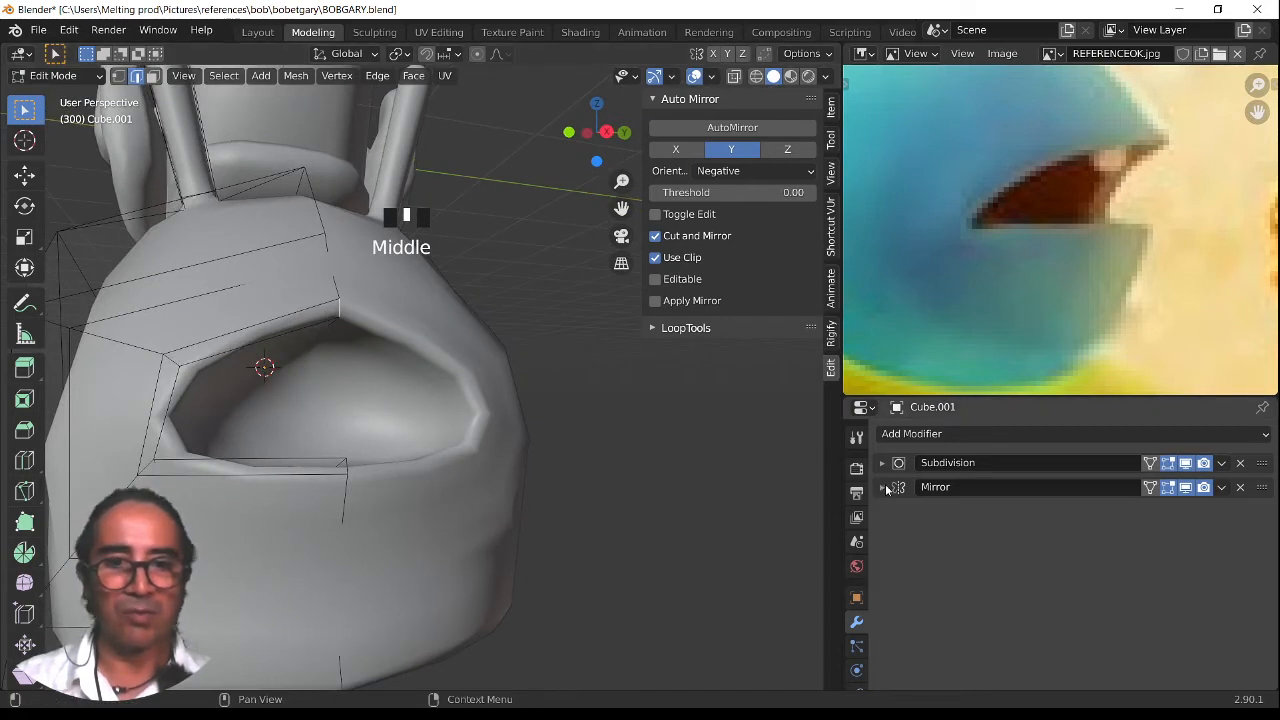
{"action": "left_click_drag", "start_coordinate": [1267, 490], "coordinate": [1262, 464]}
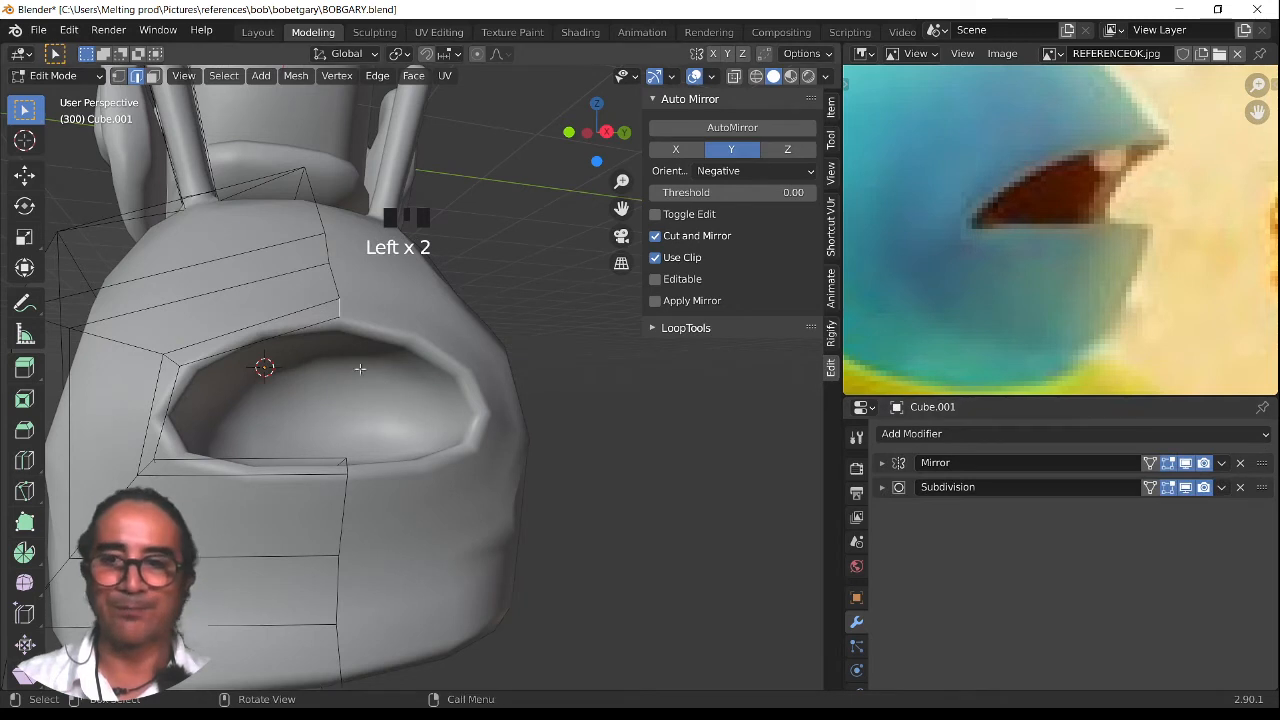
Move the mouth's upper corner edge down and outward to taper the corner towards the lower lip
{"action": "left_click", "coordinate": [172, 362]}
{"action": "key", "text": "g"}
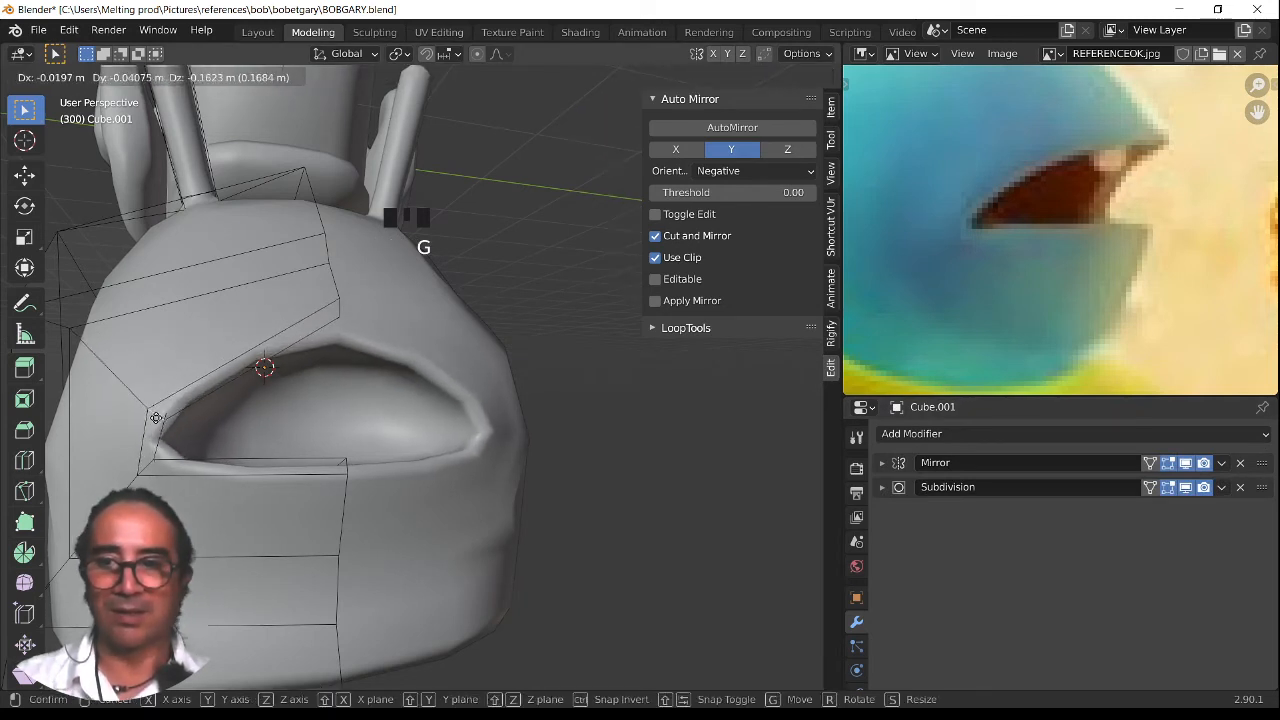
{"action": "left_click", "coordinate": [140, 405]}
Select an edge at the lower lip and reposition it to refine the shape below the mouth
{"action": "scroll", "coordinate": [217, 519], "scroll_direction": "down", "scroll_amount": 2}
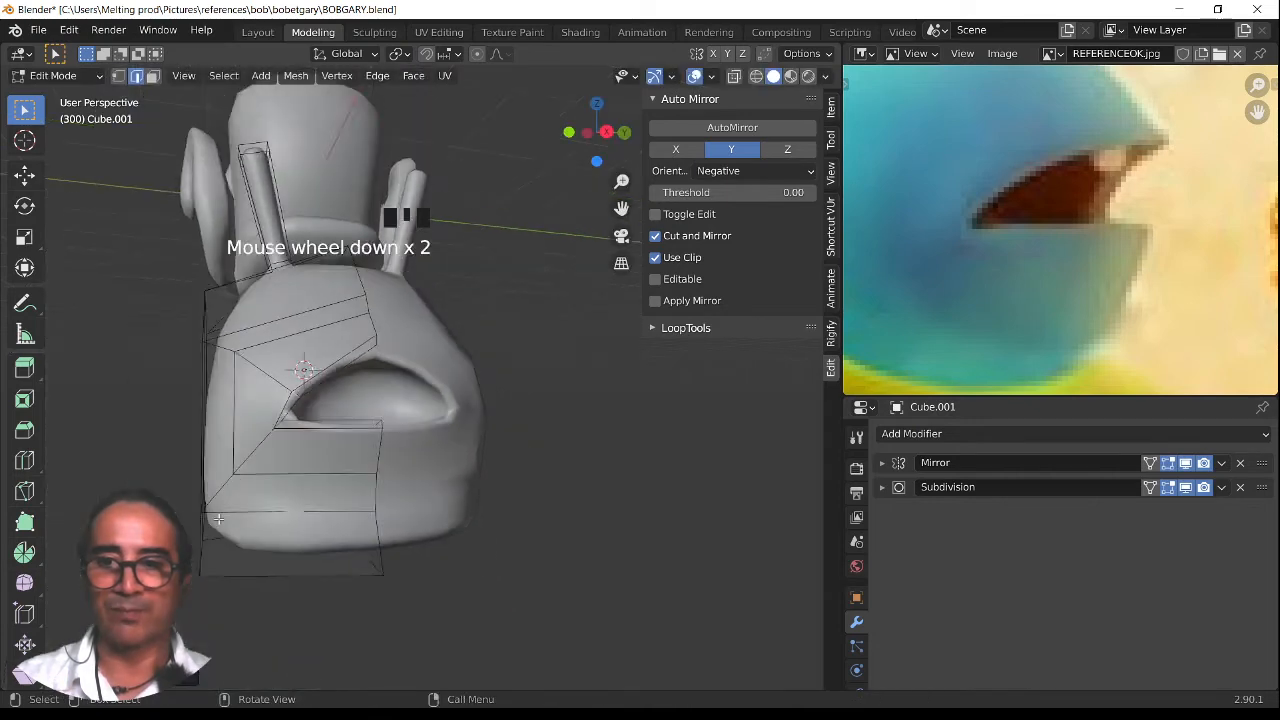
{"action": "middle_click_drag", "start_coordinate": [217, 519], "coordinate": [292, 527]}
{"action": "scroll", "coordinate": [509, 478], "scroll_direction": "up", "scroll_amount": 2}
{"action": "middle_click_drag", "start_coordinate": [509, 478], "coordinate": [246, 600]}
{"action": "scroll", "coordinate": [264, 519], "scroll_direction": "up", "scroll_amount": 2}
{"action": "left_click", "coordinate": [269, 520]}
{"action": "key", "text": "g"}
{"action": "left_click", "coordinate": [247, 511]}
{"action": "key", "text": "g"}
{"action": "left_click", "coordinate": [389, 505]}
{"action": "scroll", "coordinate": [247, 592], "scroll_direction": "up", "scroll_amount": 2}
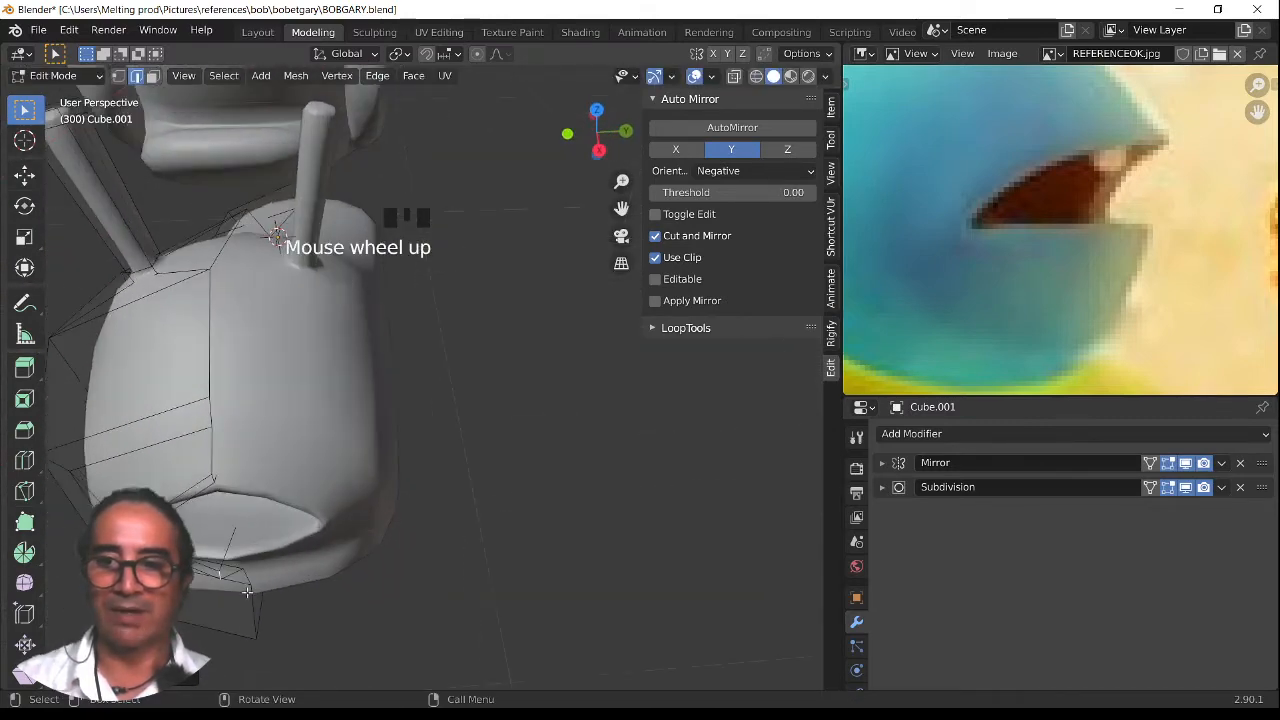
Move the selected lower lip edge outward to refine the lip's profile
{"action": "middle_click_drag", "start_coordinate": [210, 481], "coordinate": [430, 545]}
{"action": "key", "text": "g"}
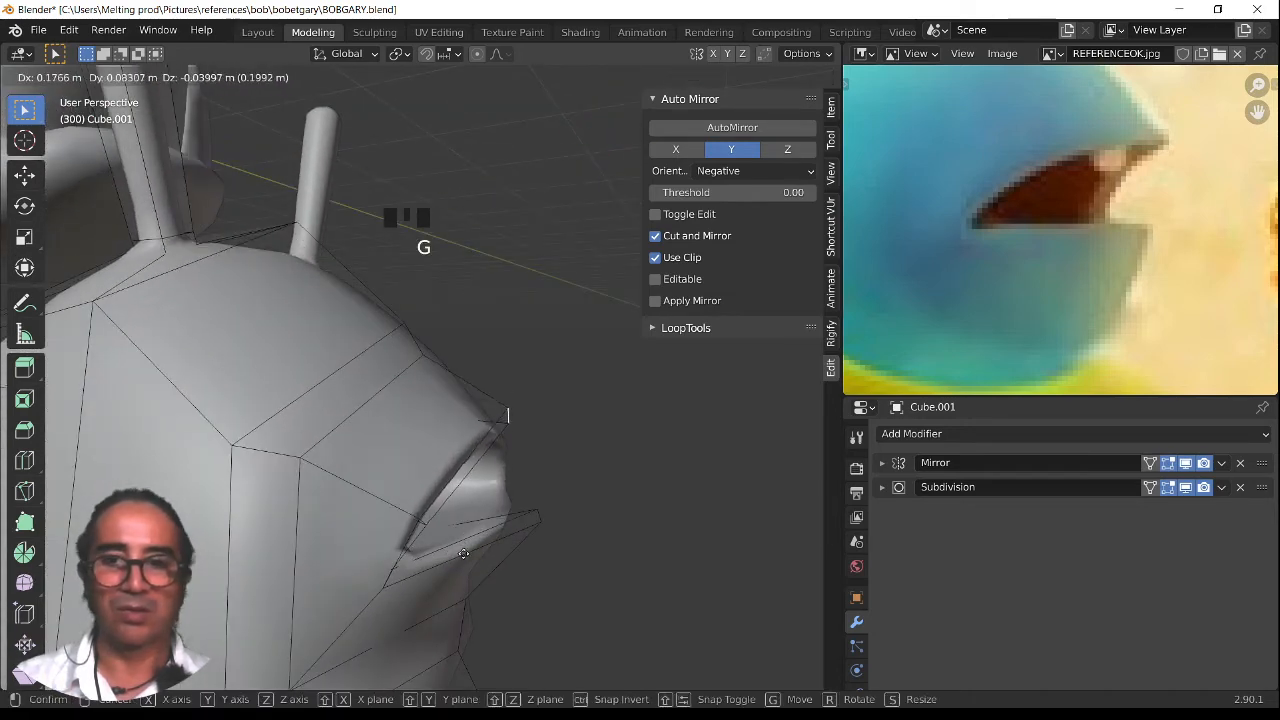
{"action": "left_click", "coordinate": [470, 555]}
Switch to face selection and reposition the narrow face at the mouth's corner to shape where the lips meet the cheek
{"action": "scroll", "coordinate": [474, 537], "scroll_direction": "down", "scroll_amount": 2}
{"action": "middle_click_drag", "start_coordinate": [474, 537], "coordinate": [309, 510]}
{"action": "left_click", "coordinate": [306, 466]}
{"action": "scroll", "coordinate": [207, 510], "scroll_direction": "up", "scroll_amount": 3}
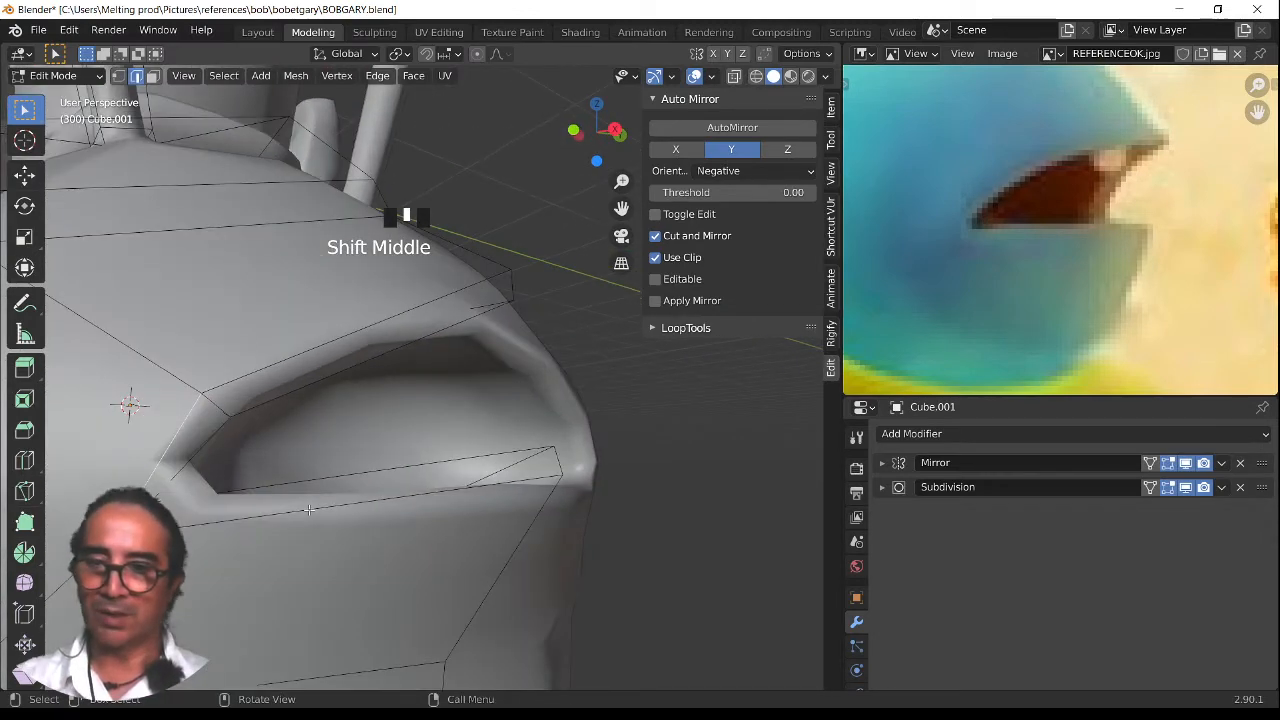
{"action": "key", "text": "g"}
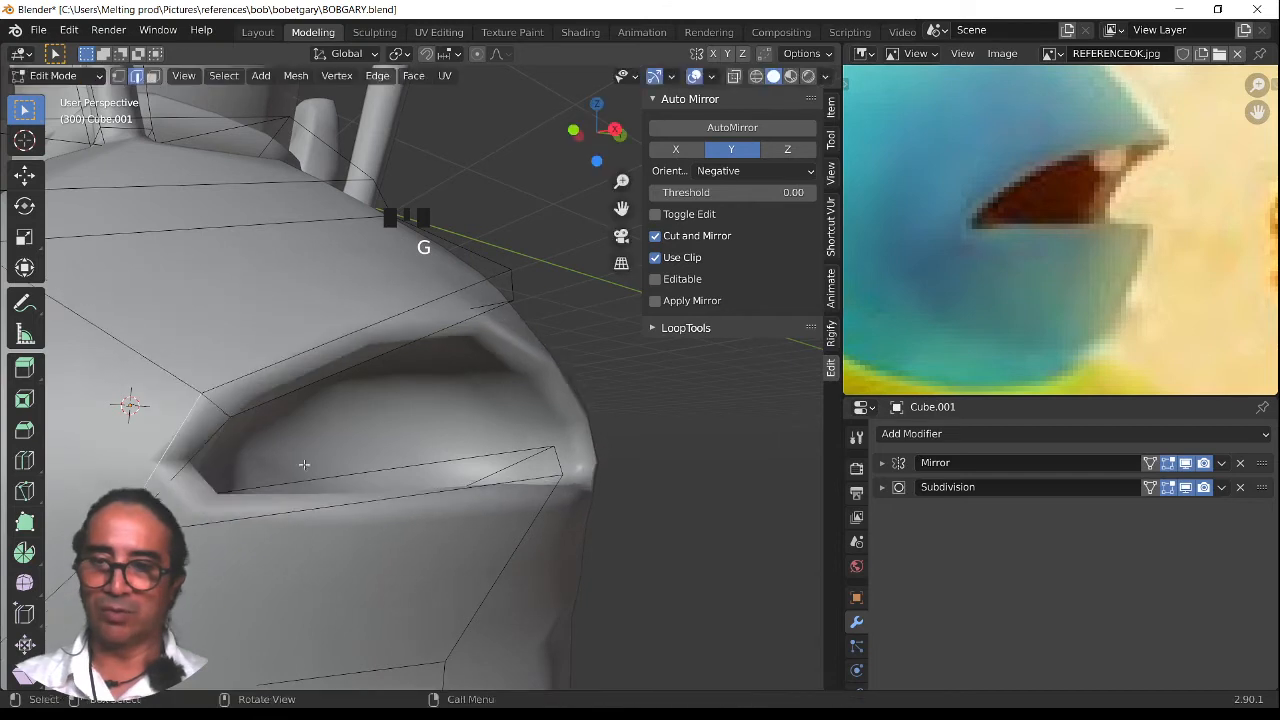
{"action": "left_click", "coordinate": [180, 467], "text": "shift"}
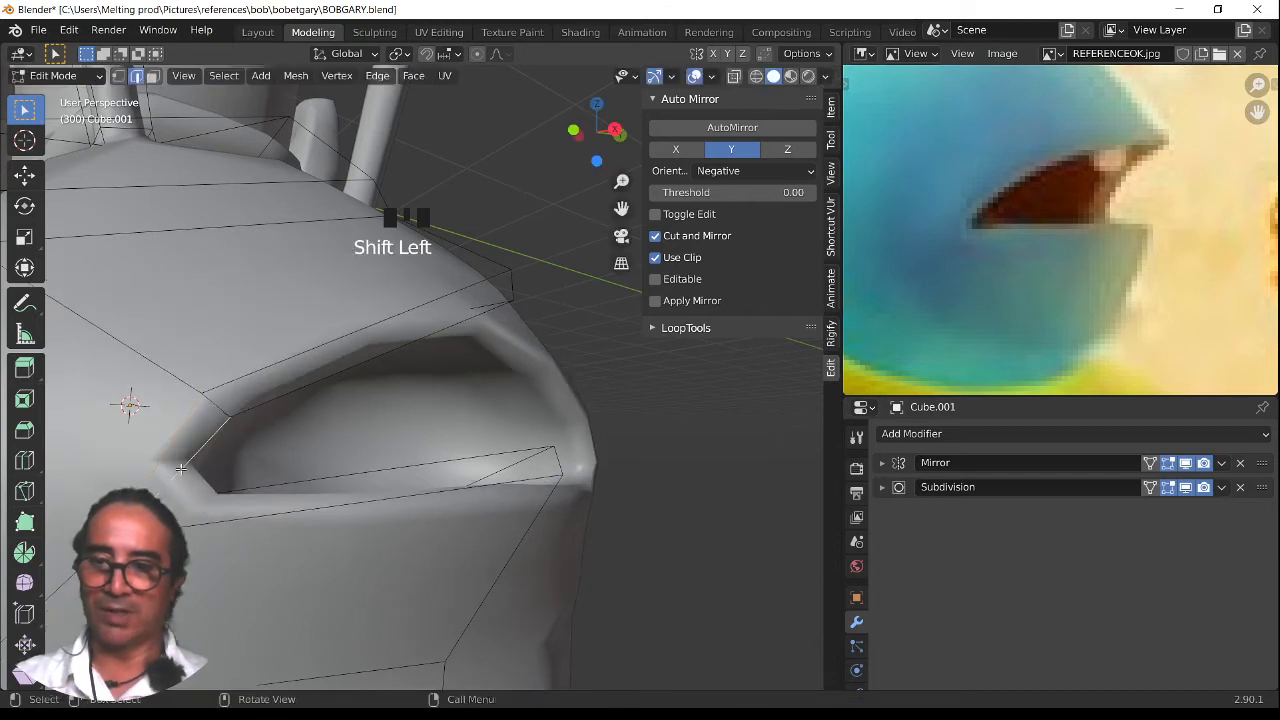
{"action": "left_click", "coordinate": [152, 76]}
{"action": "left_click", "coordinate": [186, 455]}
{"action": "key", "text": "g"}
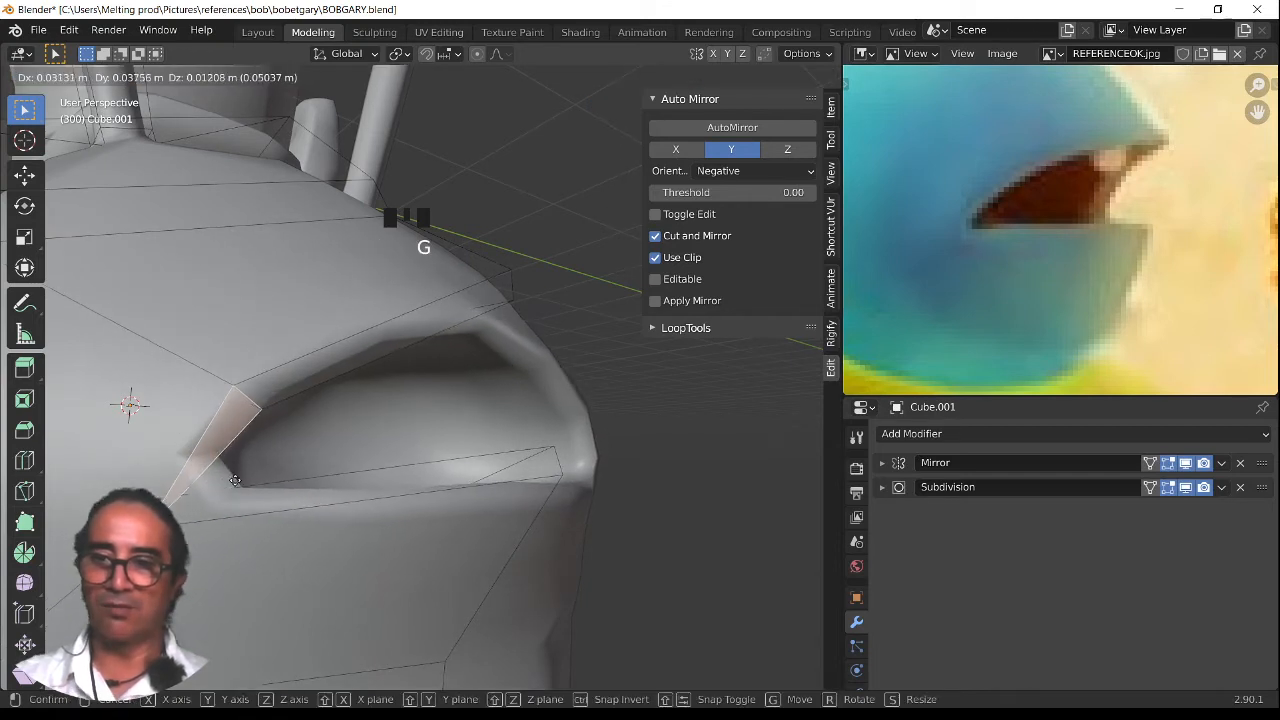
{"action": "scroll", "coordinate": [312, 524], "scroll_direction": "down", "scroll_amount": 2}
{"action": "middle_click_drag", "start_coordinate": [312, 524], "coordinate": [325, 530]}
{"action": "key", "text": "g"}
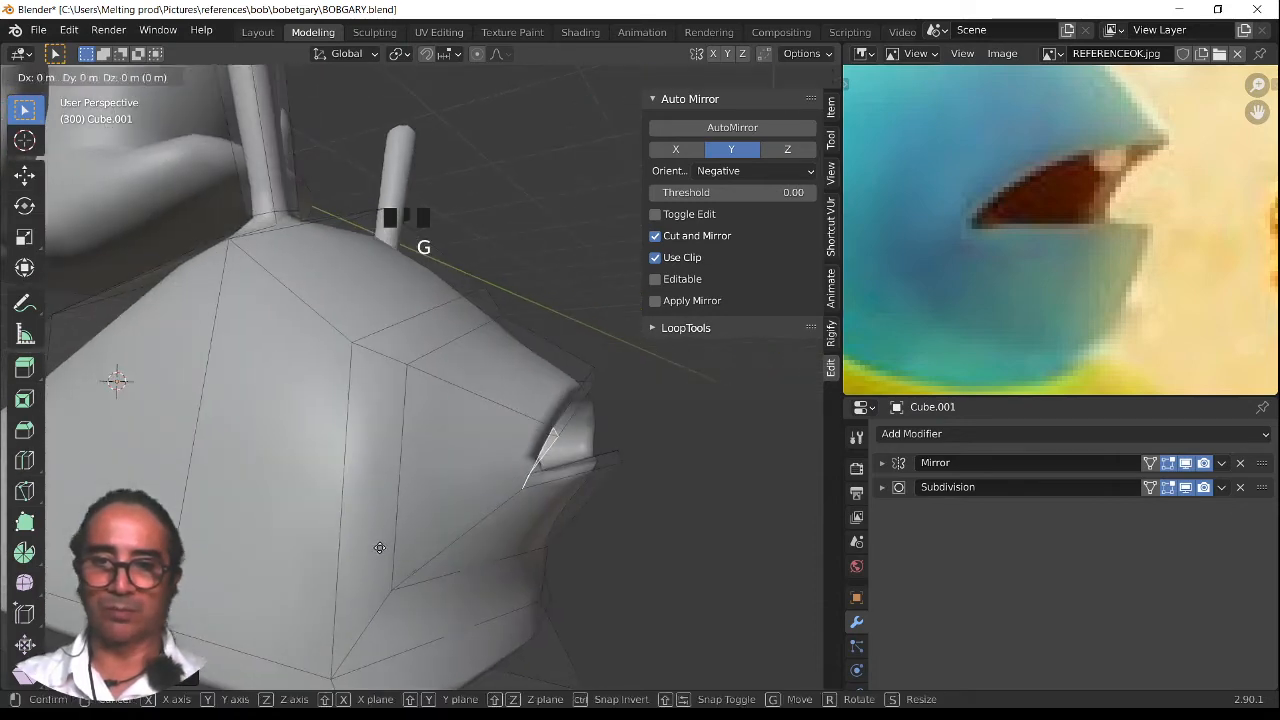
{"action": "left_click", "coordinate": [357, 552]}
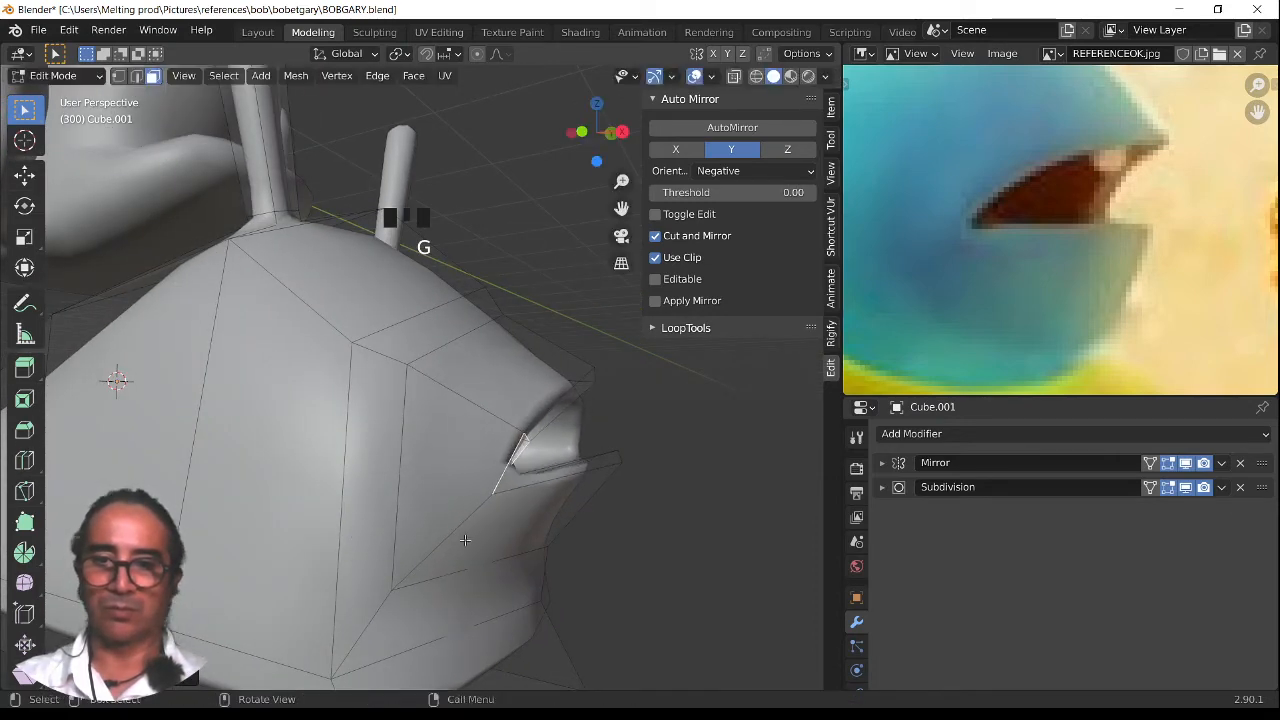
Examine the smoothed head and mouth profile in Object Mode and compare it with the reference image
{"action": "scroll", "coordinate": [357, 552], "scroll_direction": "down", "scroll_amount": 3}
{"action": "key", "text": "Tab"}
{"action": "middle_click_drag", "start_coordinate": [515, 497], "coordinate": [495, 535]}
{"action": "scroll", "coordinate": [495, 535], "scroll_direction": "up", "scroll_amount": 6}
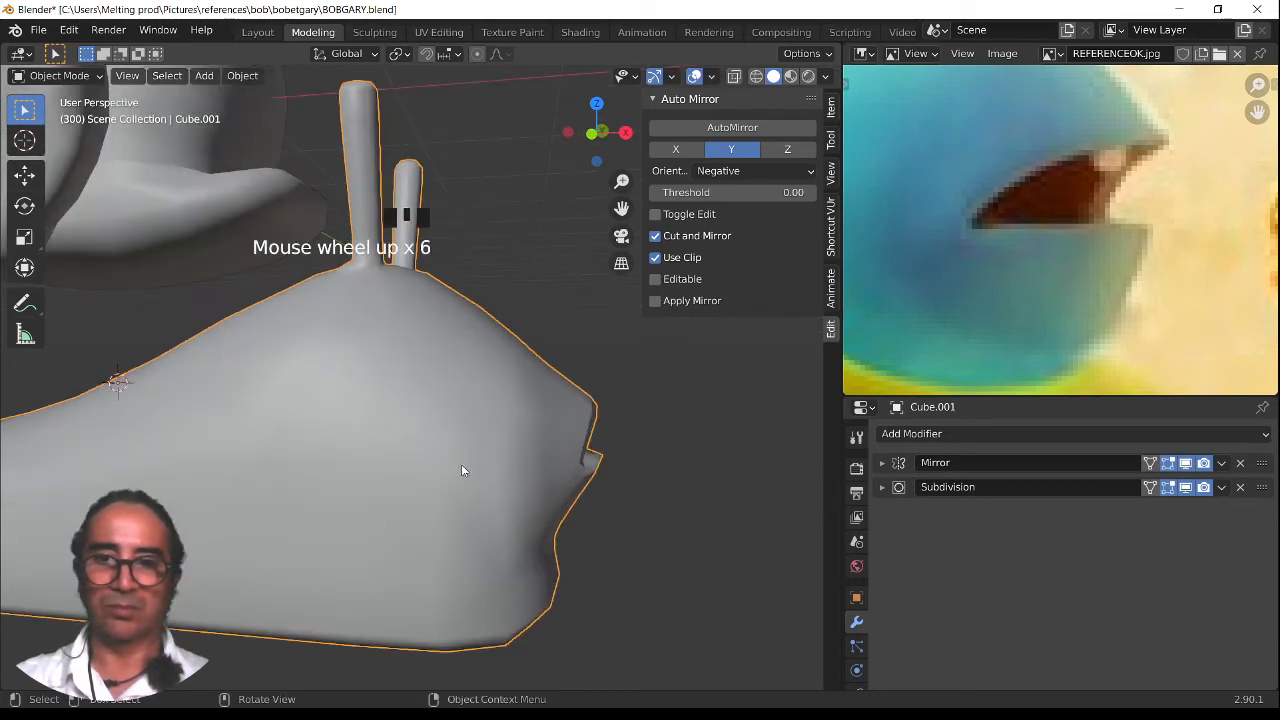
{"action": "scroll", "coordinate": [461, 466], "scroll_direction": "down", "scroll_amount": 5}
{"action": "middle_click_drag", "start_coordinate": [461, 466], "coordinate": [435, 451]}
{"action": "scroll", "coordinate": [414, 480], "scroll_direction": "down", "scroll_amount": 7}
{"action": "scroll", "coordinate": [502, 448], "scroll_direction": "up", "scroll_amount": 1}
{"action": "scroll", "coordinate": [502, 448], "scroll_direction": "up", "scroll_amount": 4}
Select the eye stalk's top face and grow the selection to cover the whole stalk and the head faces around its base
{"action": "key", "text": "Tab"}
{"action": "left_click", "coordinate": [416, 363]}
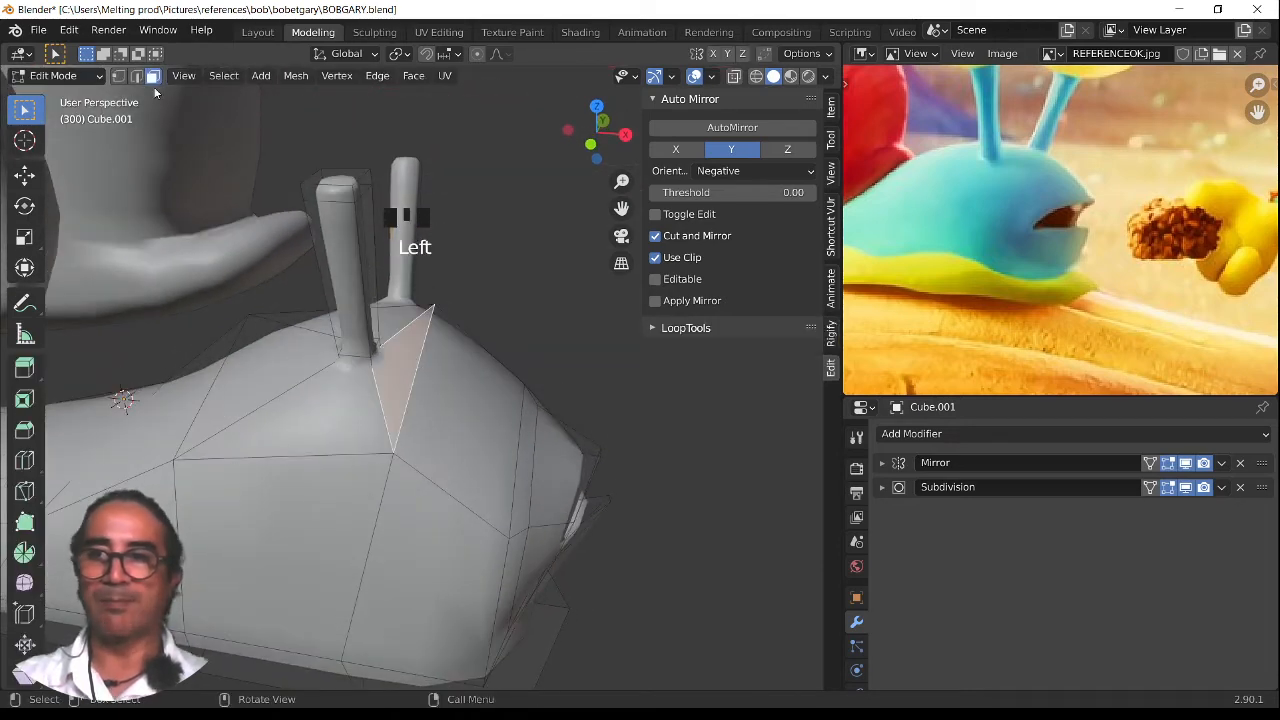
{"action": "middle_click_drag", "start_coordinate": [352, 363], "coordinate": [429, 405]}
{"action": "scroll", "coordinate": [428, 406], "scroll_direction": "down", "scroll_amount": 2}
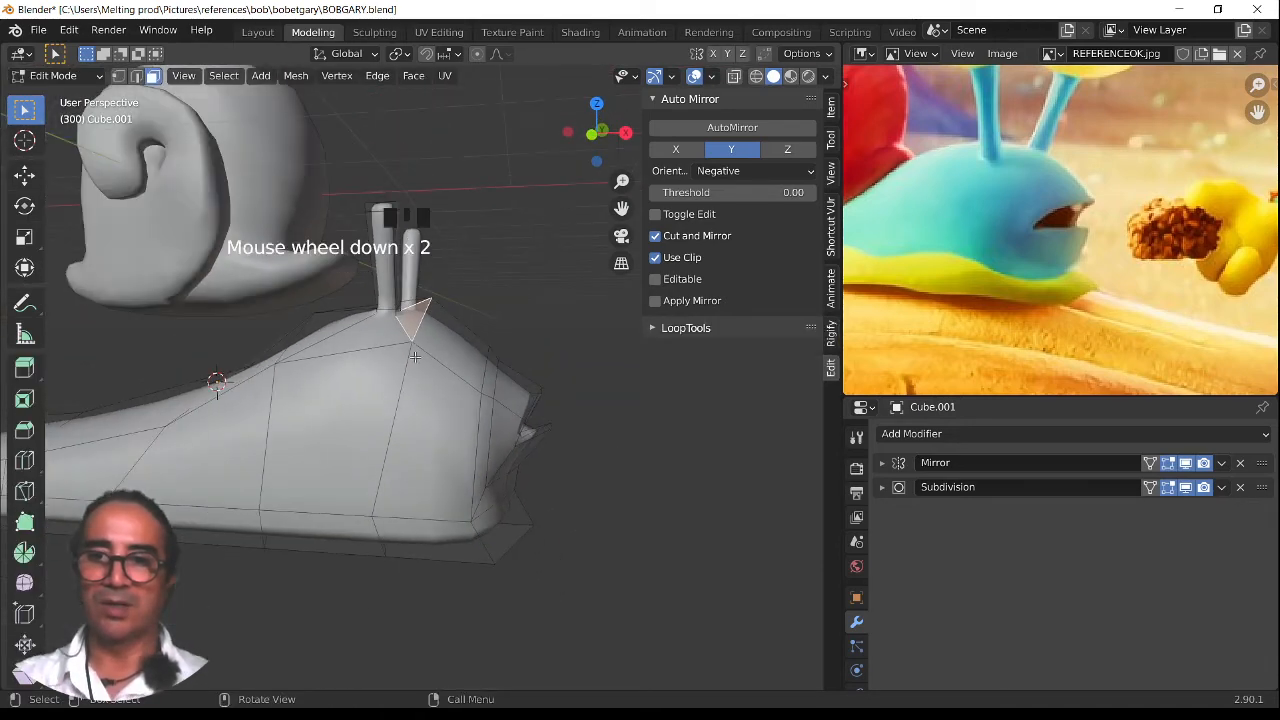
{"action": "middle_click_drag", "start_coordinate": [416, 358], "coordinate": [397, 350]}
{"action": "left_click", "coordinate": [395, 320]}
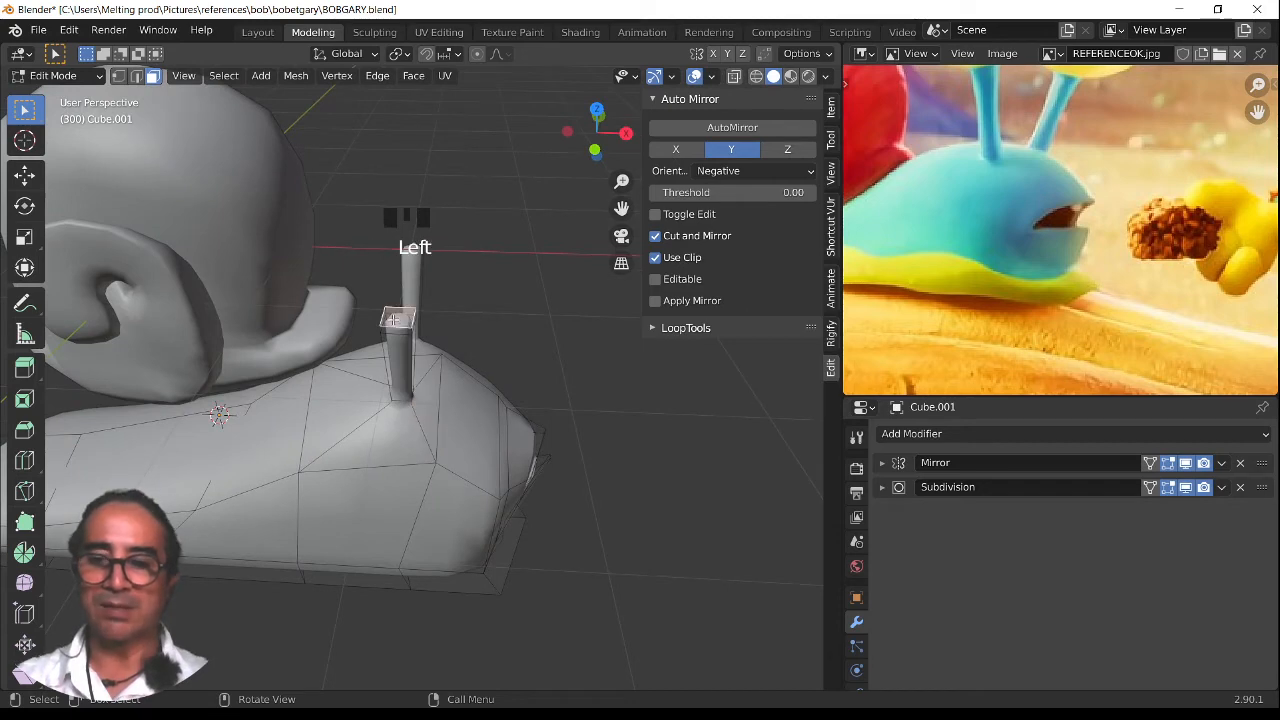
{"action": "key", "text": "ctrl+KP_Add"}
{"action": "key", "text": "ctrl+KP_Add"}
{"action": "key", "text": "ctrl+KP_Add"}
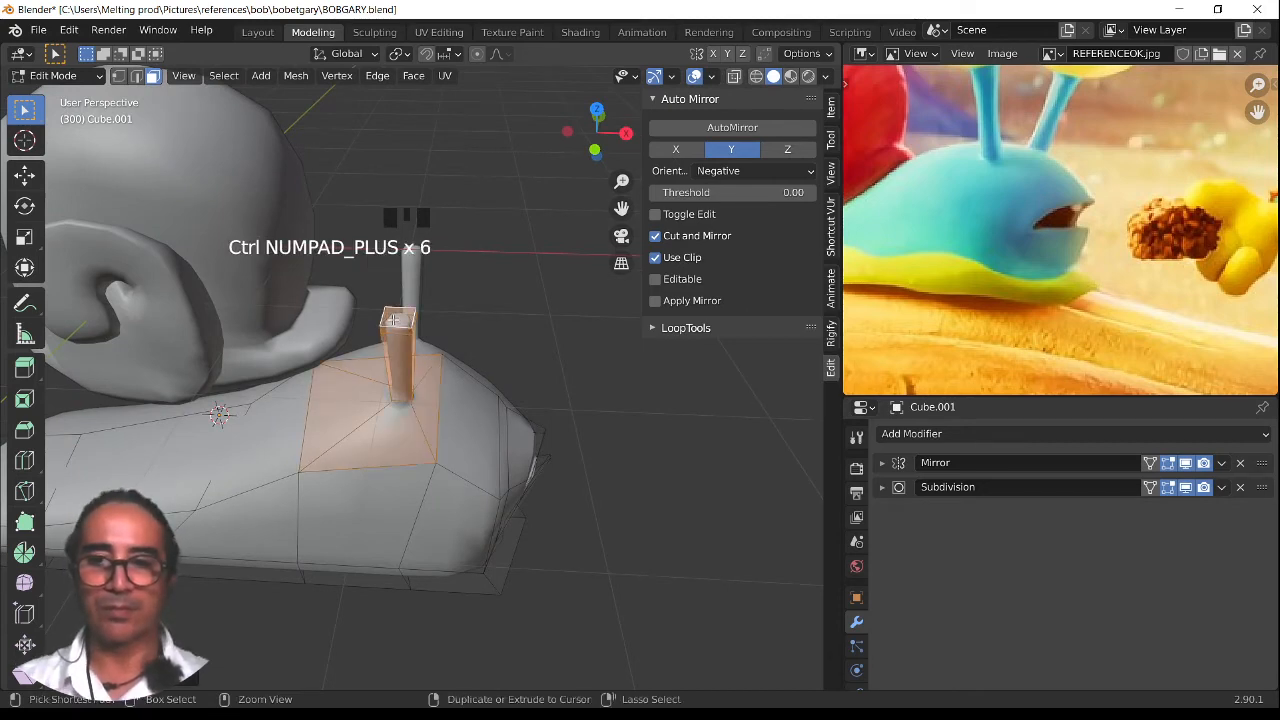
In front view, rotate the selected eye stalk and its base to lean forward, and move them towards the mouth
{"action": "key", "text": "KP_3"}
{"action": "key", "text": "KP_1"}
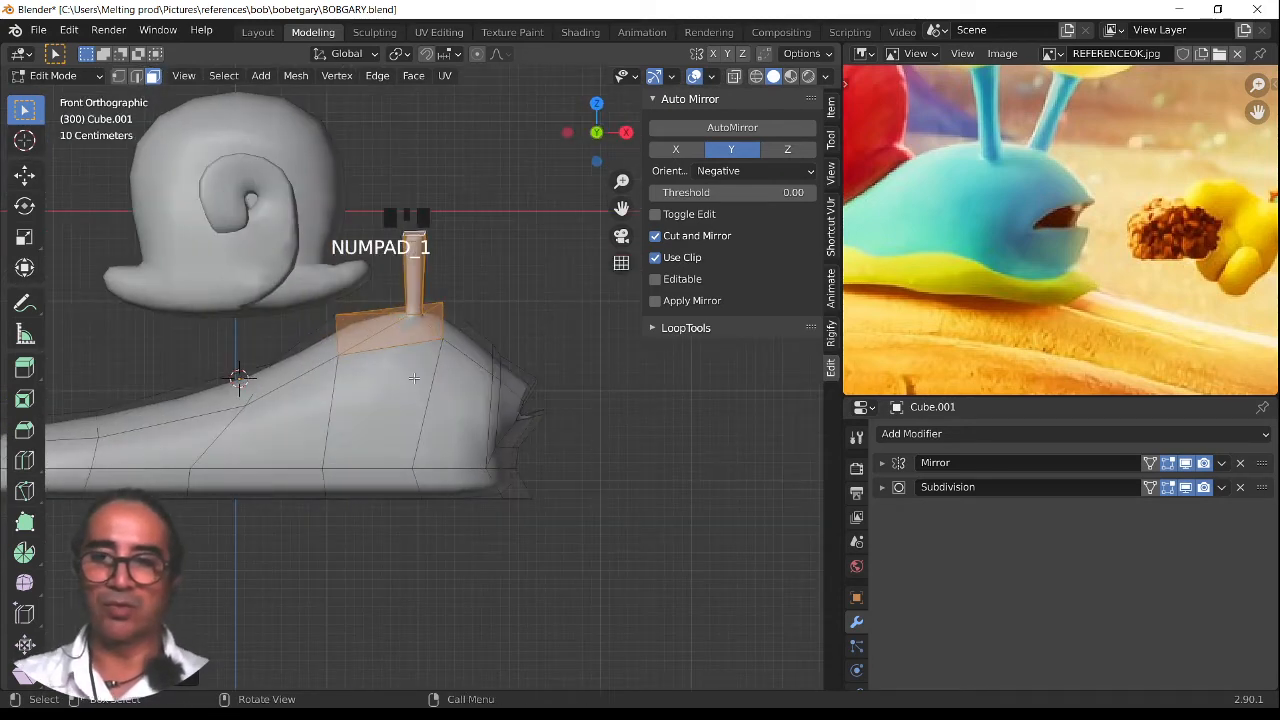
{"action": "key", "text": "r"}
{"action": "left_click", "coordinate": [537, 457]}
{"action": "key", "text": "g"}
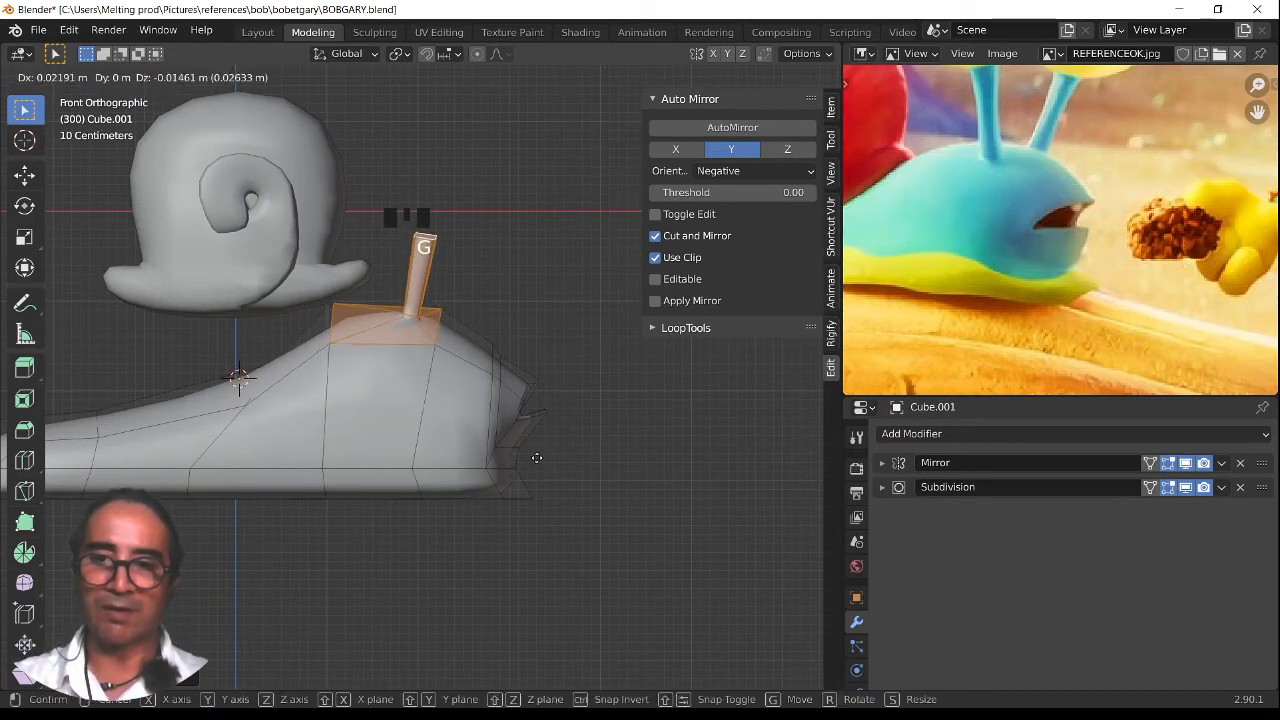
{"action": "left_click", "coordinate": [557, 460]}
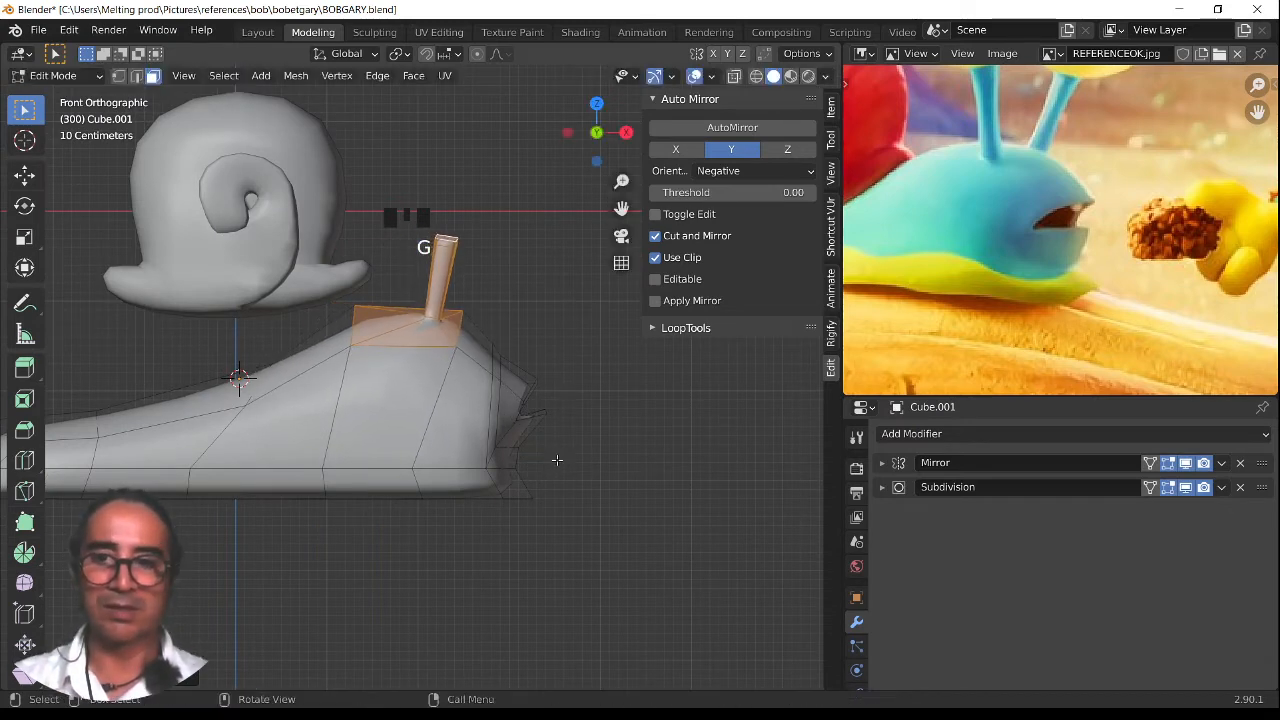
Inspect the eye stalks and body shape from several angles, and switch to vertex selection
{"action": "key", "text": "Tab"}
{"action": "scroll", "coordinate": [489, 368], "scroll_direction": "down", "scroll_amount": 2}
{"action": "middle_click_drag", "start_coordinate": [489, 368], "coordinate": [352, 371]}
{"action": "scroll", "coordinate": [333, 478], "scroll_direction": "up", "scroll_amount": 3}
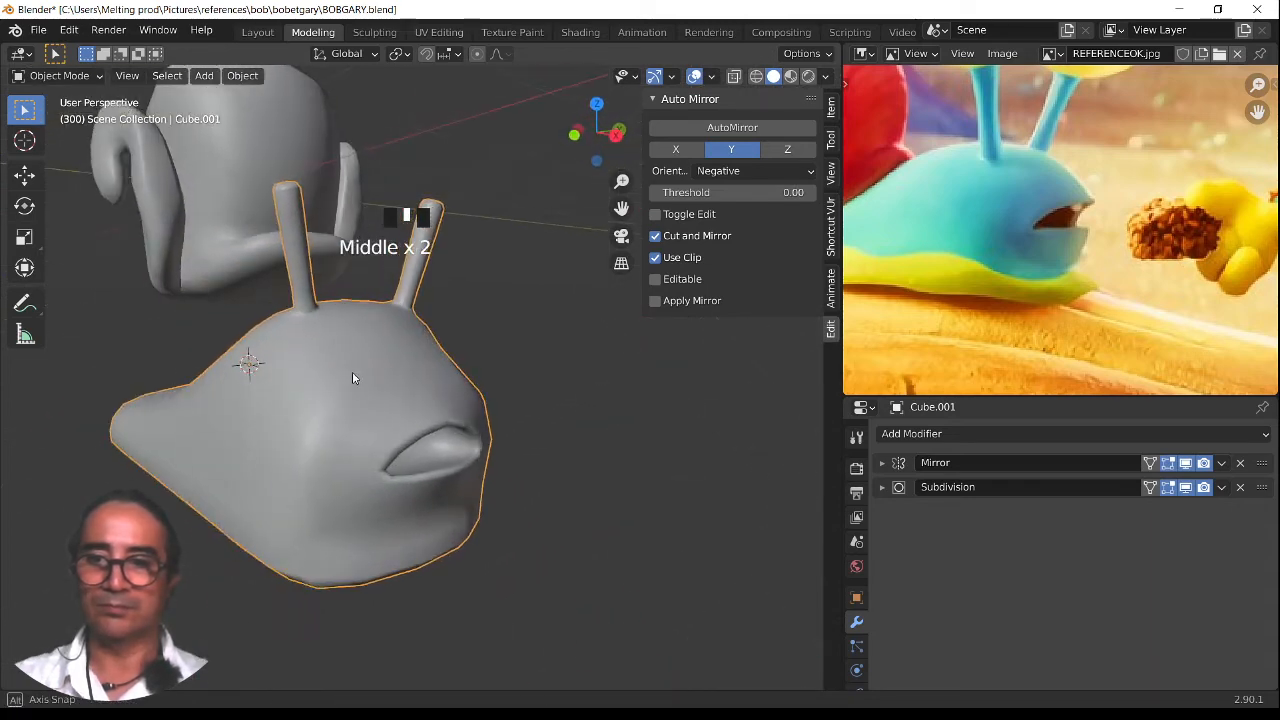
{"action": "key", "text": "Tab"}
{"action": "middle_click_drag", "start_coordinate": [269, 397], "coordinate": [258, 383]}
{"action": "left_click", "coordinate": [118, 75]}
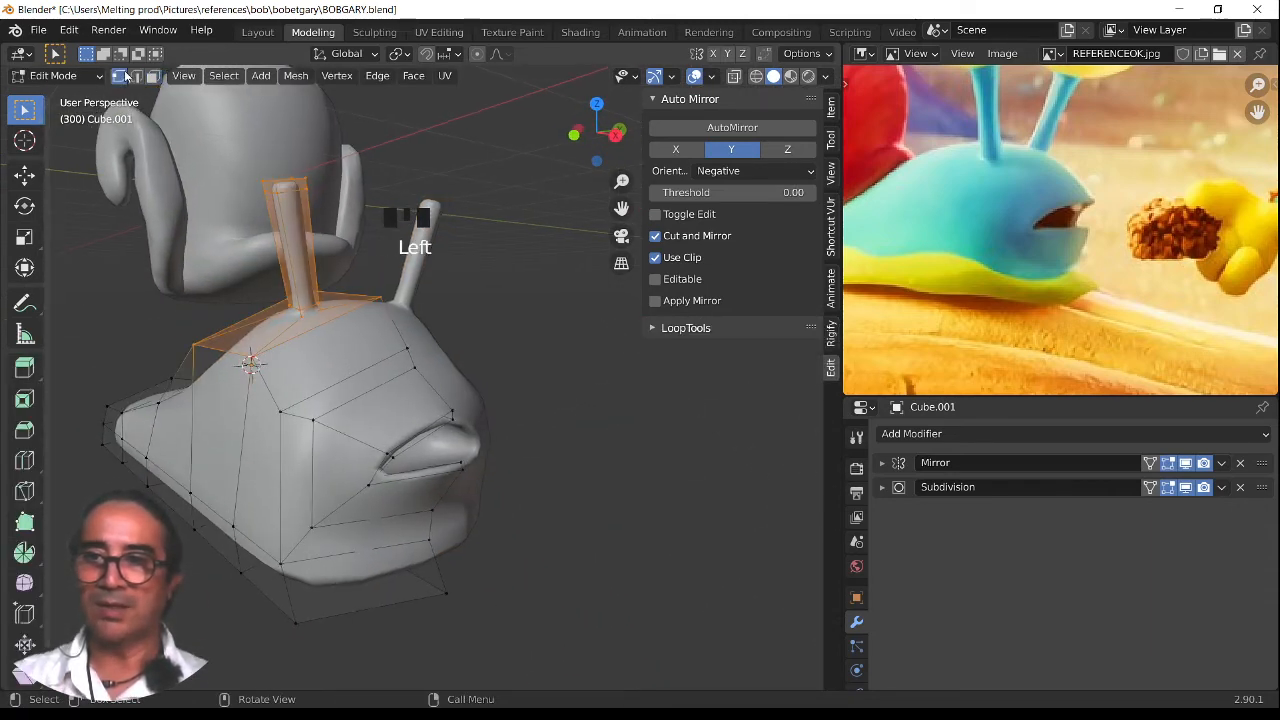
{"action": "left_click", "coordinate": [118, 75]}
{"action": "scroll", "coordinate": [230, 388], "scroll_direction": "down", "scroll_amount": 3}
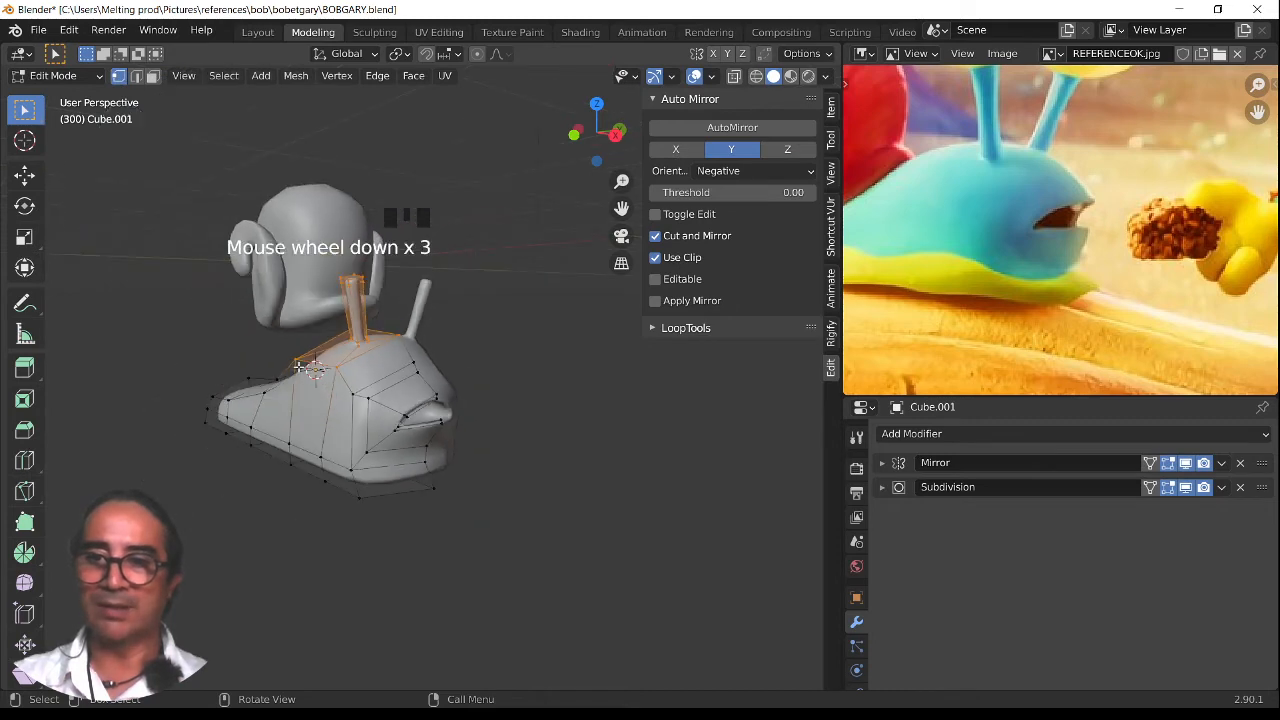
{"action": "left_click", "coordinate": [300, 368]}
{"action": "middle_click_drag", "start_coordinate": [320, 378], "coordinate": [450, 340]}
{"action": "key", "text": "Tab"}
{"action": "middle_click_drag", "start_coordinate": [533, 325], "coordinate": [438, 347]}
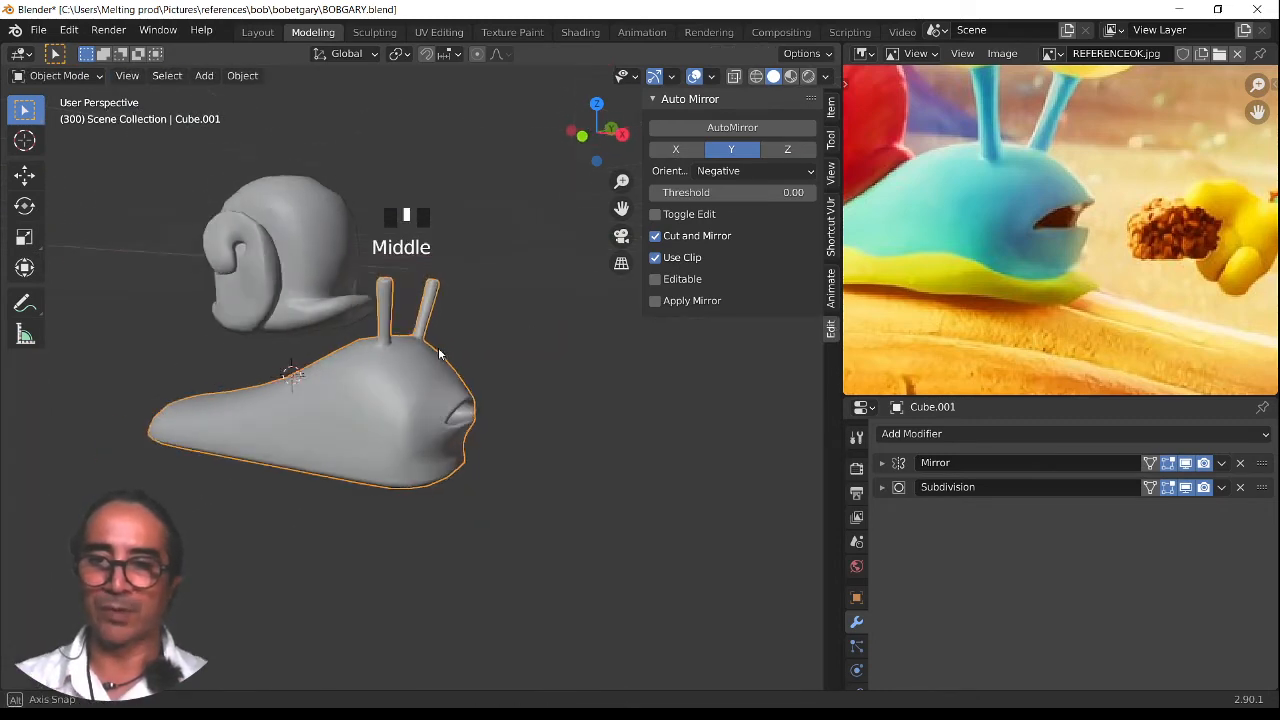
{"action": "scroll", "coordinate": [389, 477], "scroll_direction": "up", "scroll_amount": 2}
{"action": "middle_click_drag", "start_coordinate": [389, 477], "coordinate": [307, 476]}
Select the edge loop along the body's lower side and move it to reshape the base
{"action": "key", "text": "Tab"}
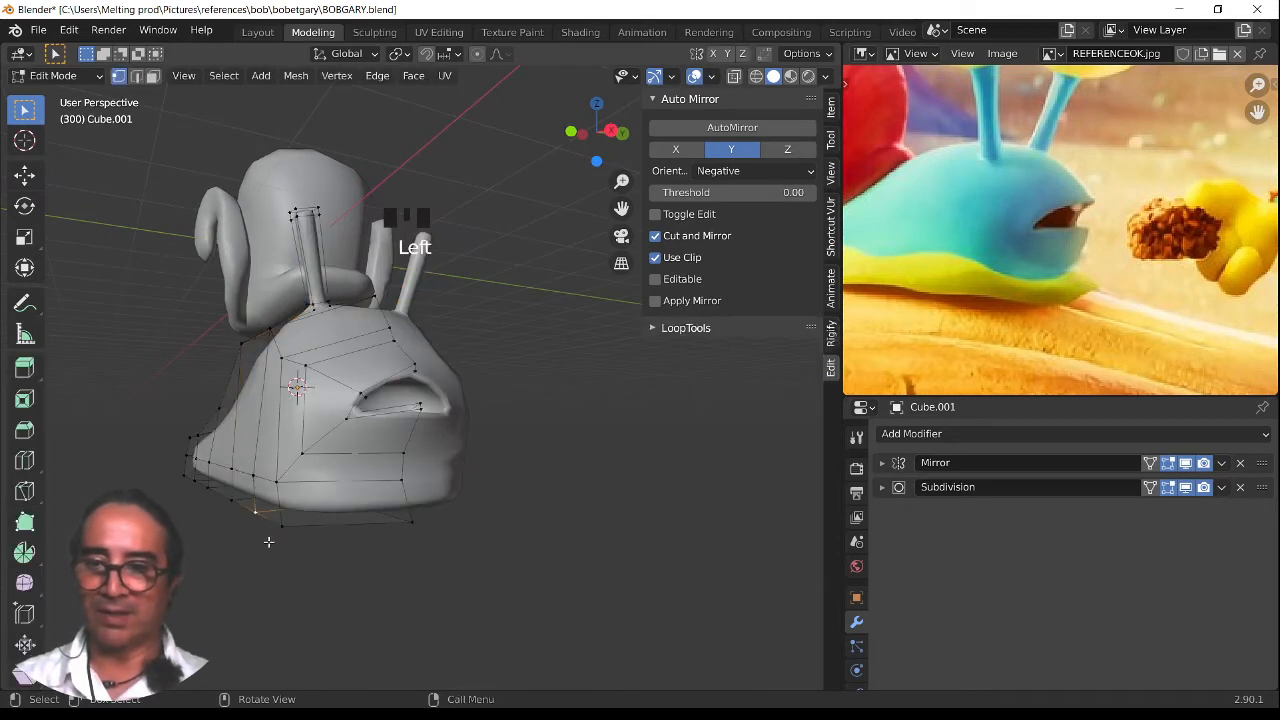
{"action": "middle_click_drag", "start_coordinate": [268, 541], "coordinate": [308, 549]}
{"action": "left_click", "coordinate": [316, 561], "text": "alt"}
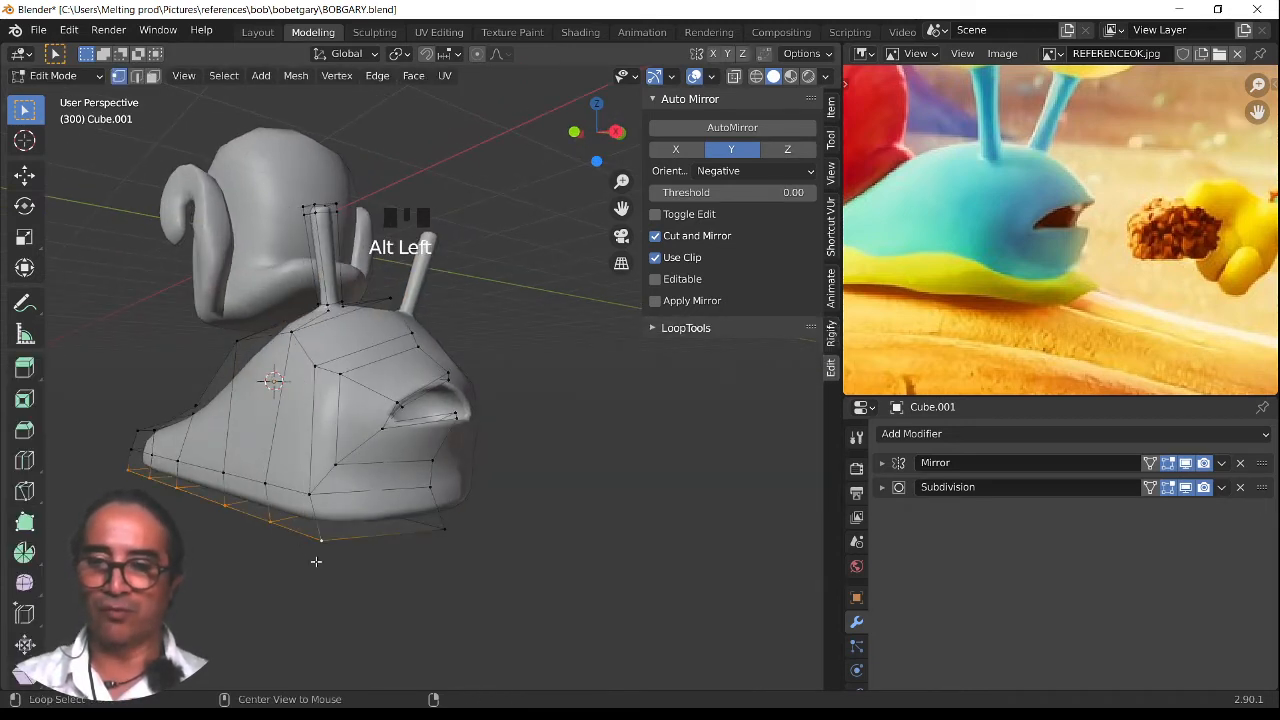
{"action": "middle_click_drag", "start_coordinate": [449, 603], "coordinate": [609, 587]}
{"action": "key", "text": "g"}
{"action": "key", "text": "Tab"}
{"action": "scroll", "coordinate": [357, 607], "scroll_direction": "down", "scroll_amount": 2}
{"action": "scroll", "coordinate": [389, 550], "scroll_direction": "down", "scroll_amount": 2}
{"action": "middle_click_drag", "start_coordinate": [389, 550], "coordinate": [467, 592]}
Pull the outer vertices at the end of the tail inward, and move the side vertex further up the tail inward too
{"action": "key", "text": "Tab"}
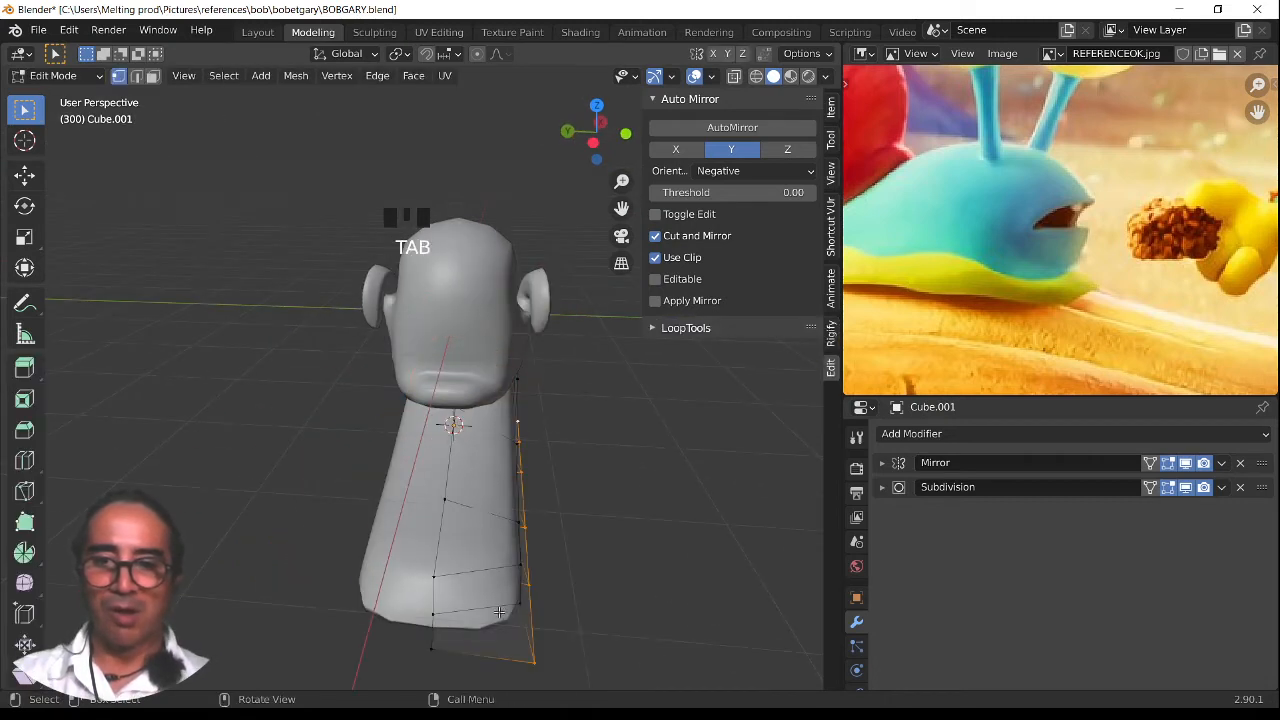
{"action": "left_click", "coordinate": [517, 607]}
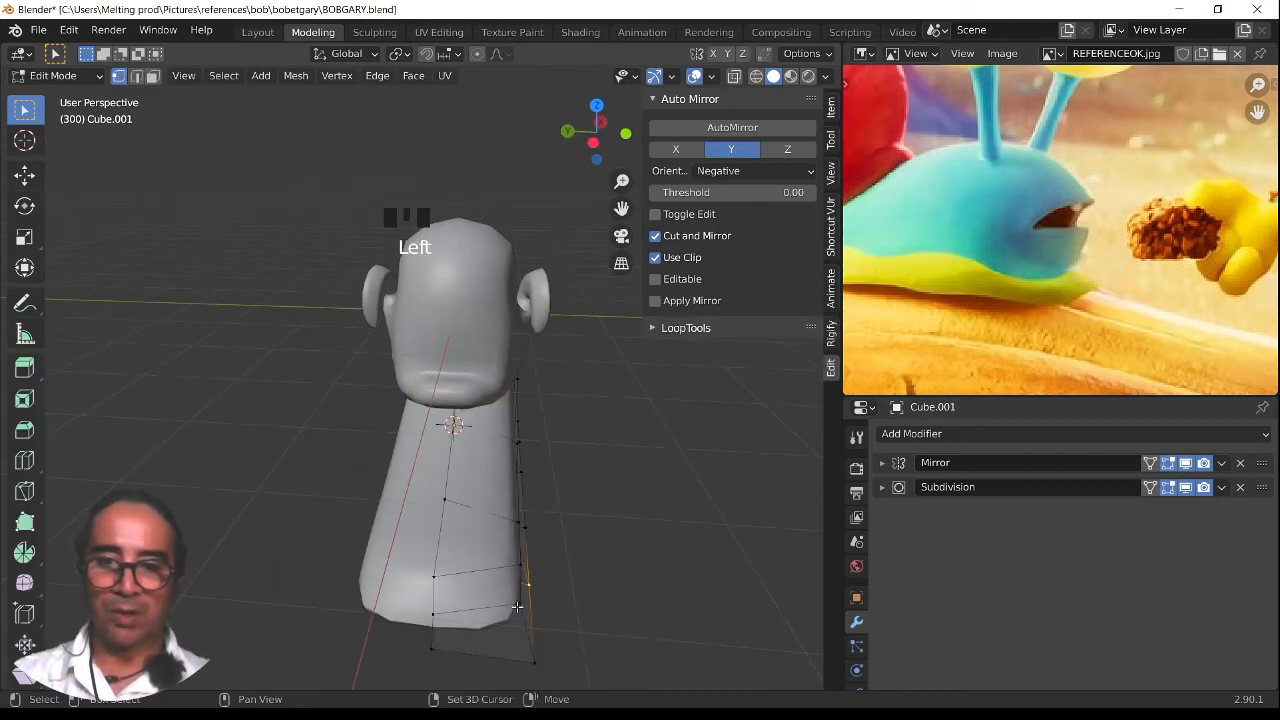
{"action": "left_click", "coordinate": [537, 661], "text": "shift"}
{"action": "key", "text": "g"}
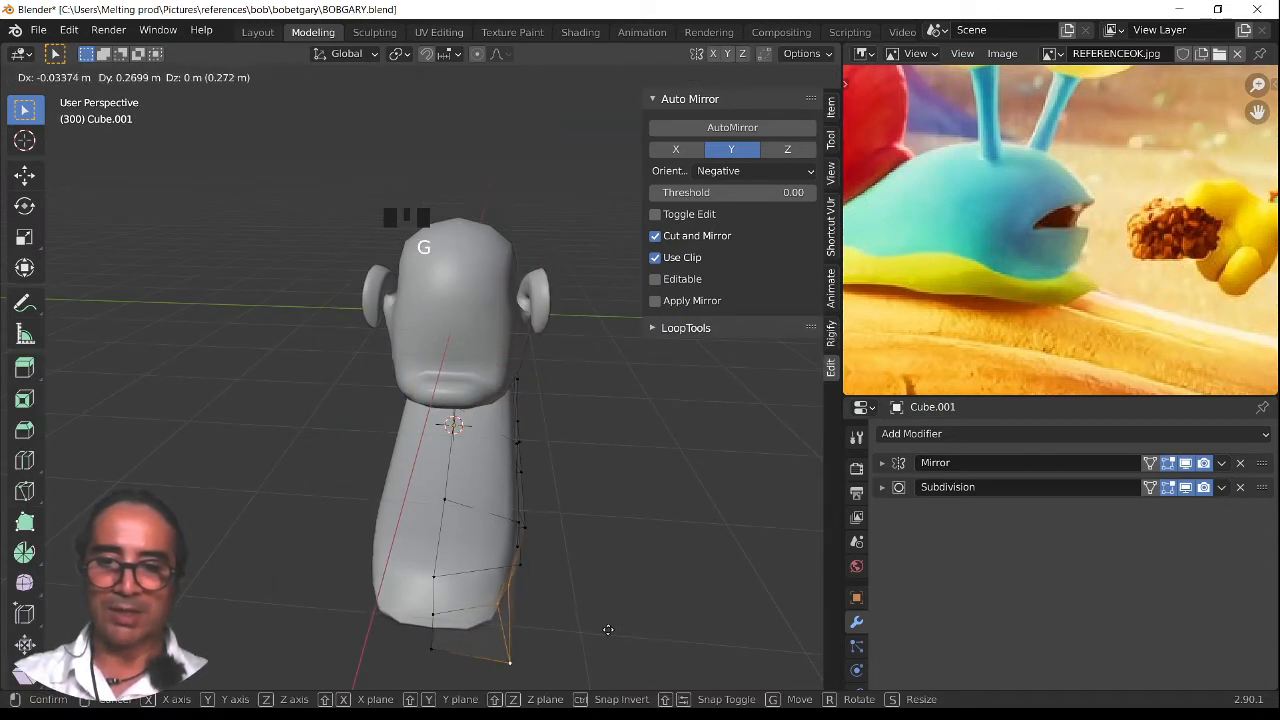
{"action": "left_click", "coordinate": [606, 629]}
{"action": "left_click", "coordinate": [541, 529]}
{"action": "key", "text": "g"}
{"action": "left_click", "coordinate": [544, 532]}
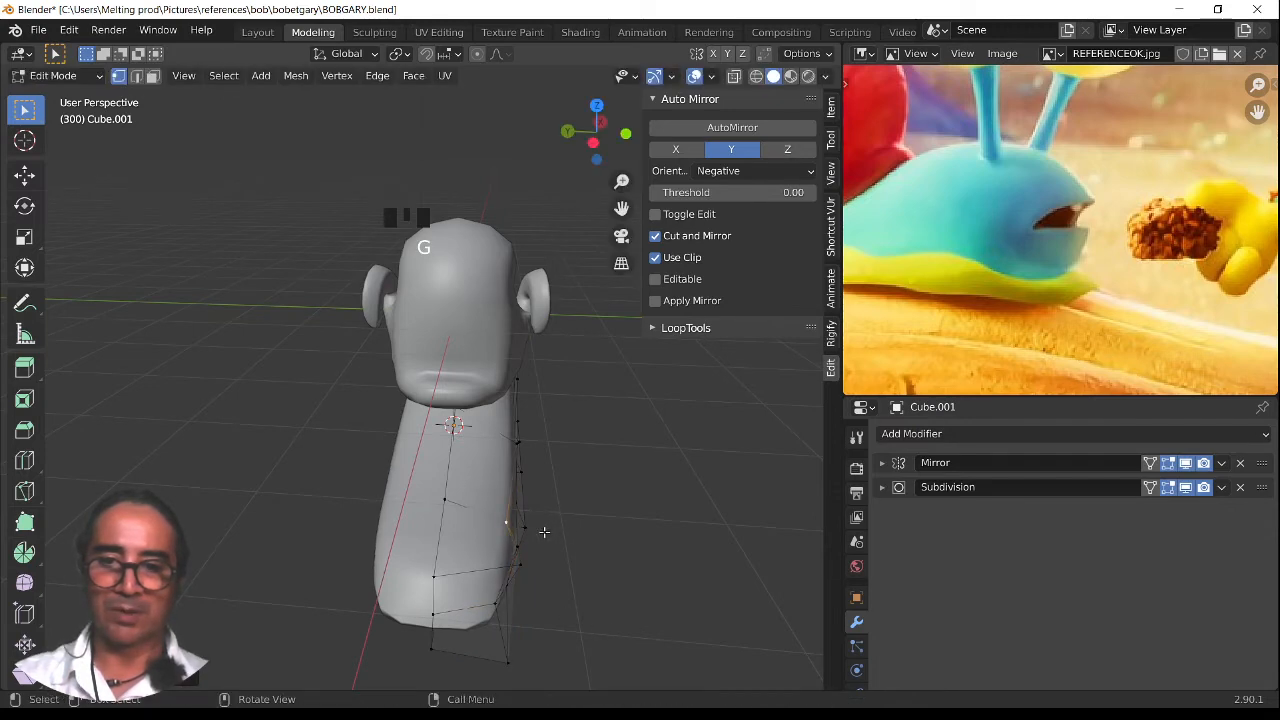
Adjust the remaining vertices along the tail's side and pull its lower tip corner inward to round the tail end
{"action": "middle_click_drag", "start_coordinate": [558, 537], "coordinate": [460, 594]}
{"action": "key", "text": "g"}
{"action": "left_click", "coordinate": [480, 503]}
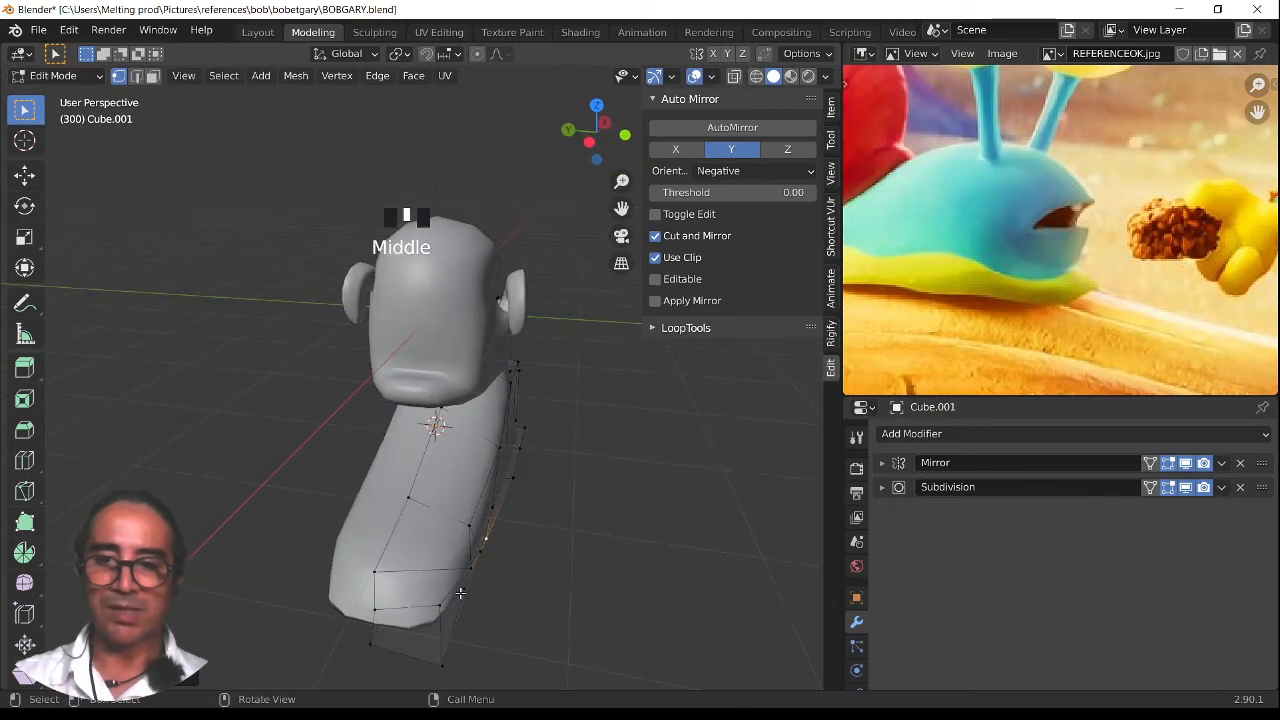
{"action": "left_click", "coordinate": [463, 566]}
{"action": "key", "text": "g"}
{"action": "left_click", "coordinate": [465, 592]}
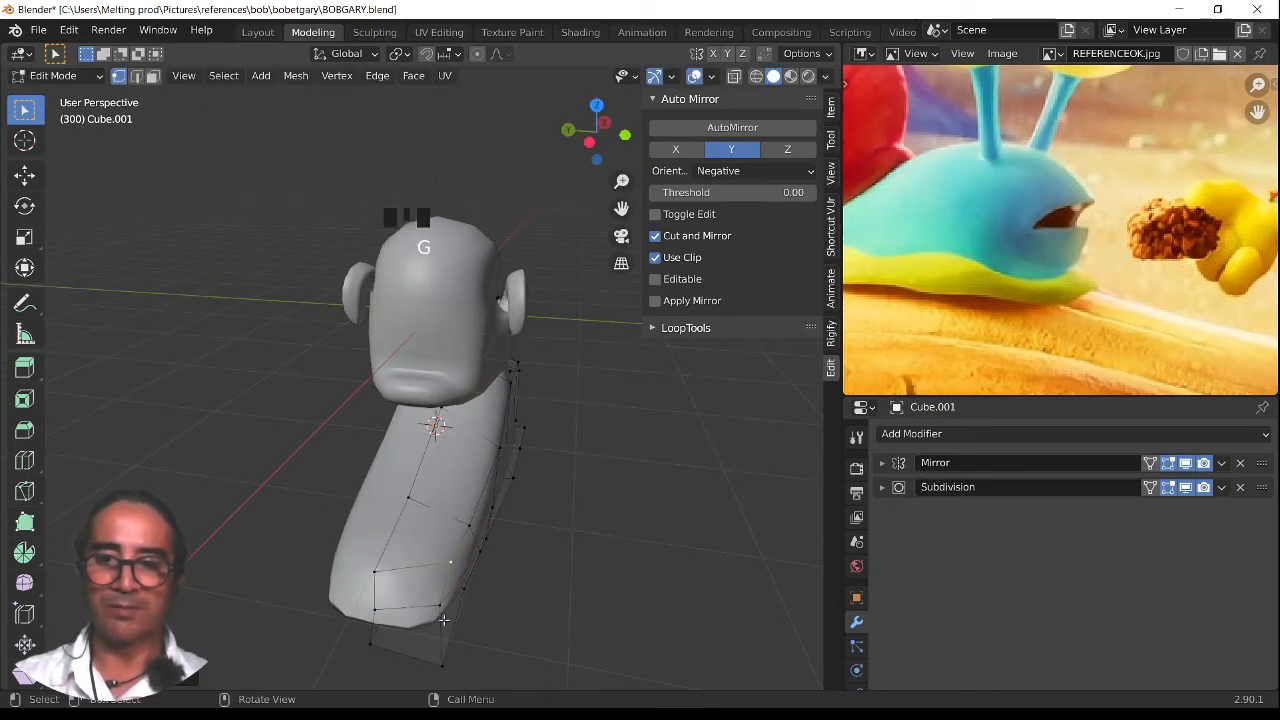
{"action": "key", "text": "g"}
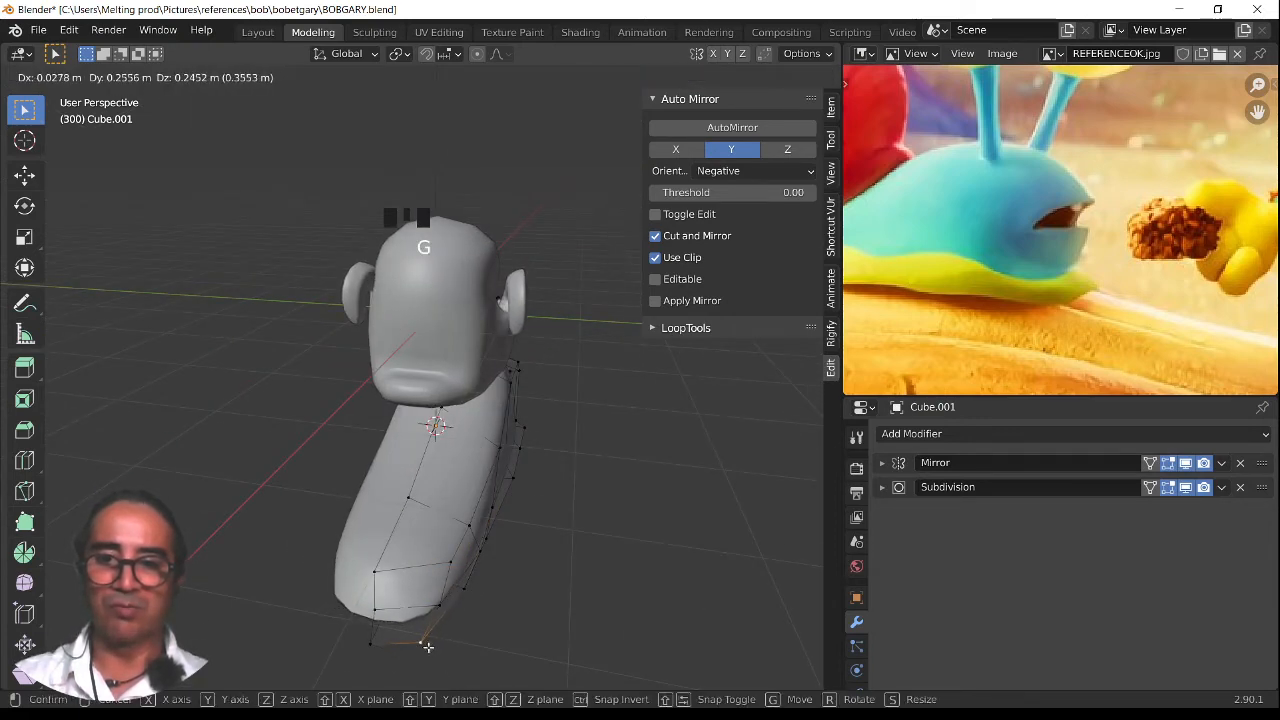
{"action": "left_click", "coordinate": [423, 651]}
Select a vertex on the body's side and enable the Subdivision modifier's On Cage display so the edit cage follows the smoothed surface
{"action": "middle_click_drag", "start_coordinate": [423, 651], "coordinate": [299, 557]}
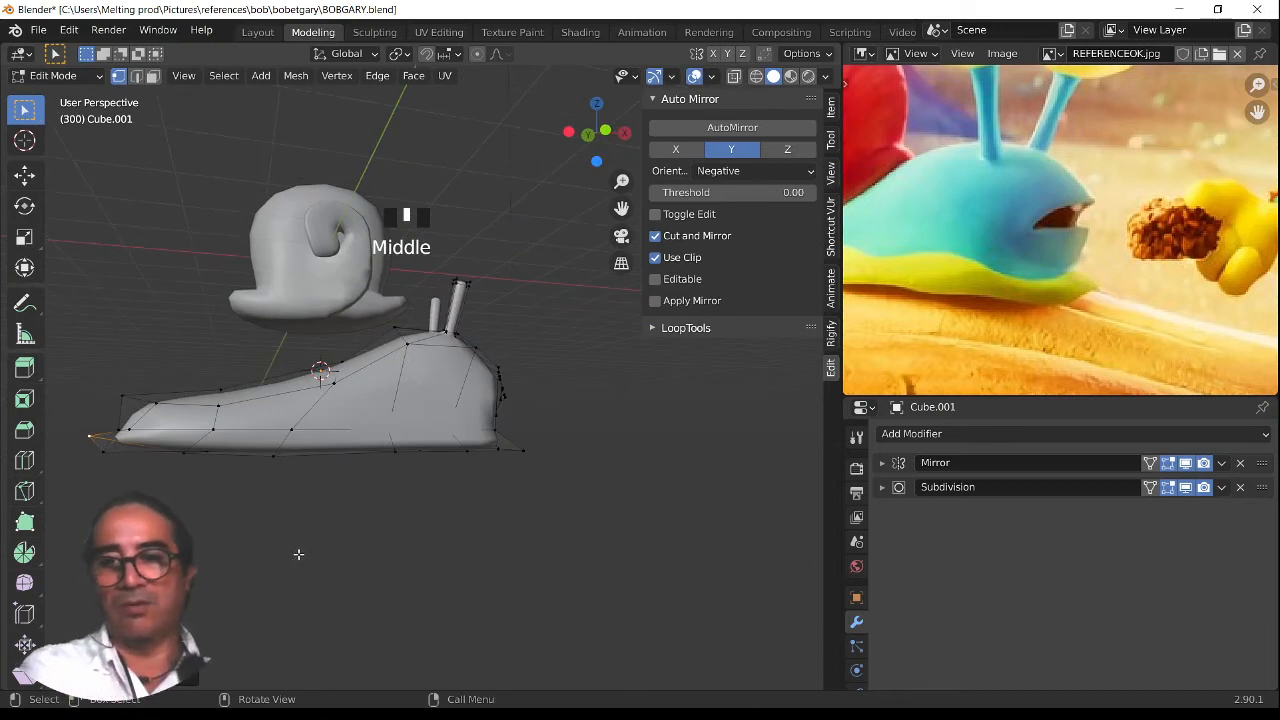
{"action": "left_click", "coordinate": [292, 431]}
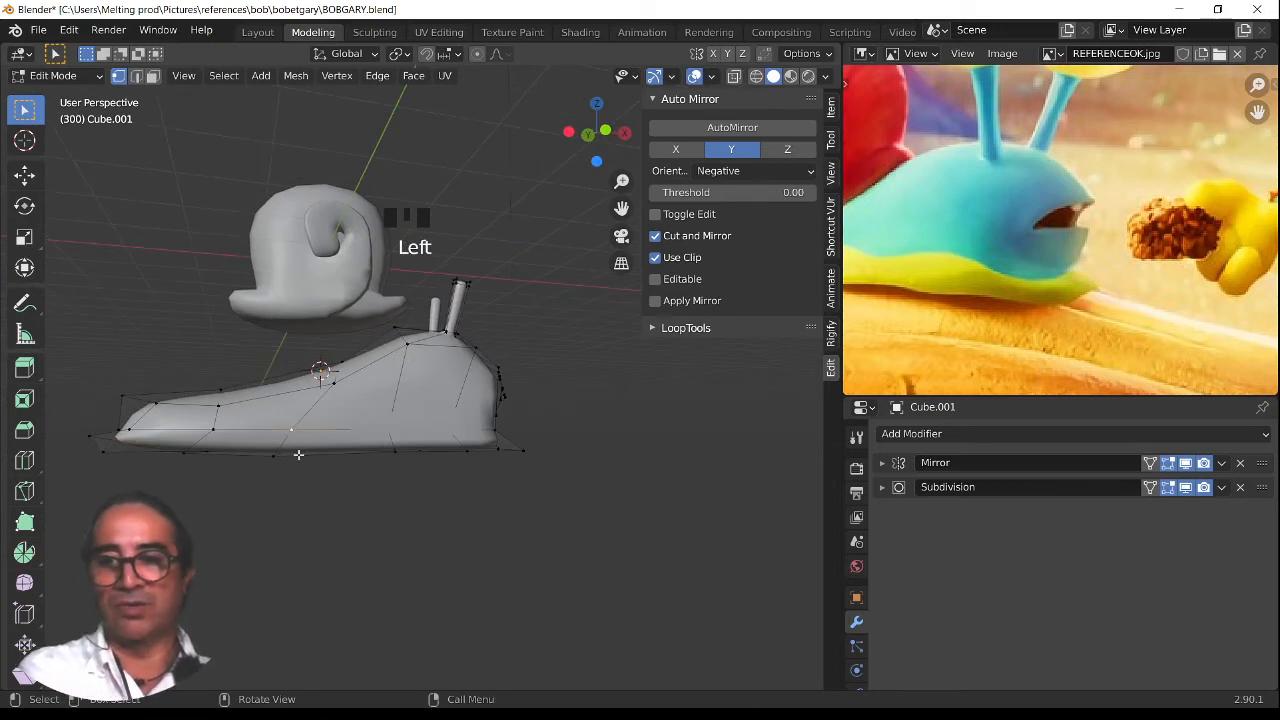
{"action": "left_click", "coordinate": [882, 488]}
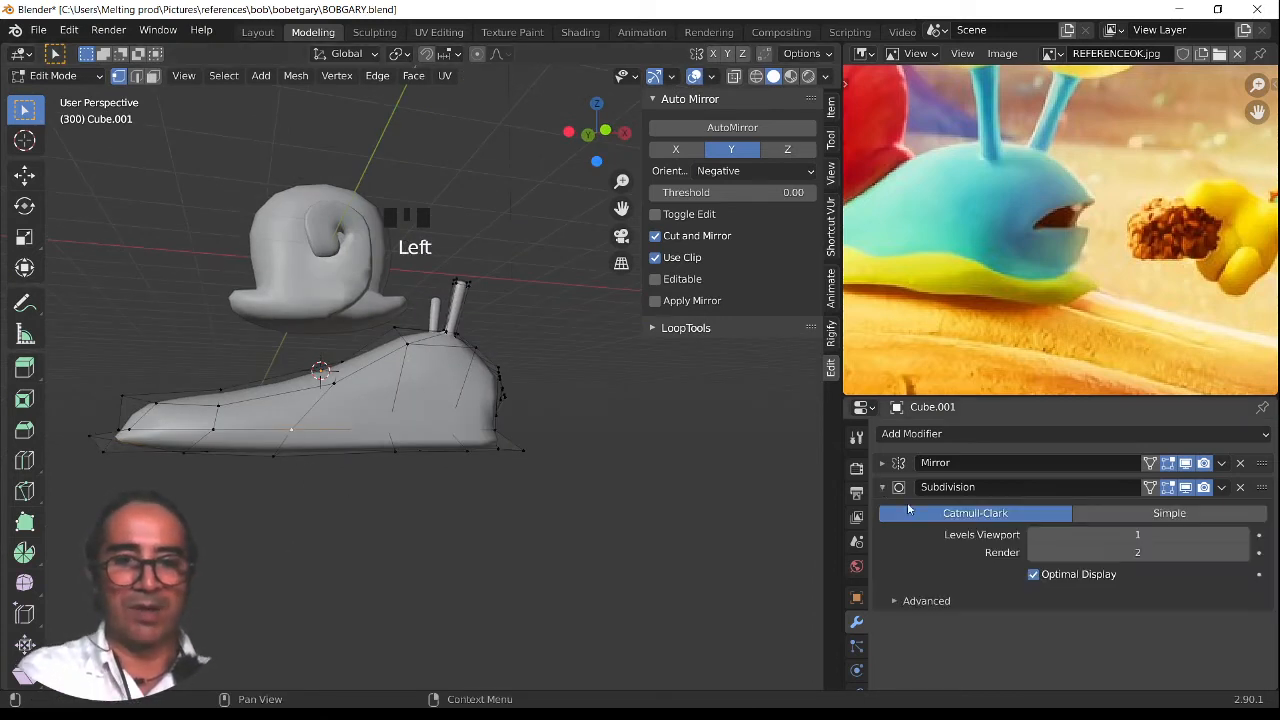
{"action": "left_click", "coordinate": [1149, 487]}
{"action": "left_click", "coordinate": [1149, 487]}
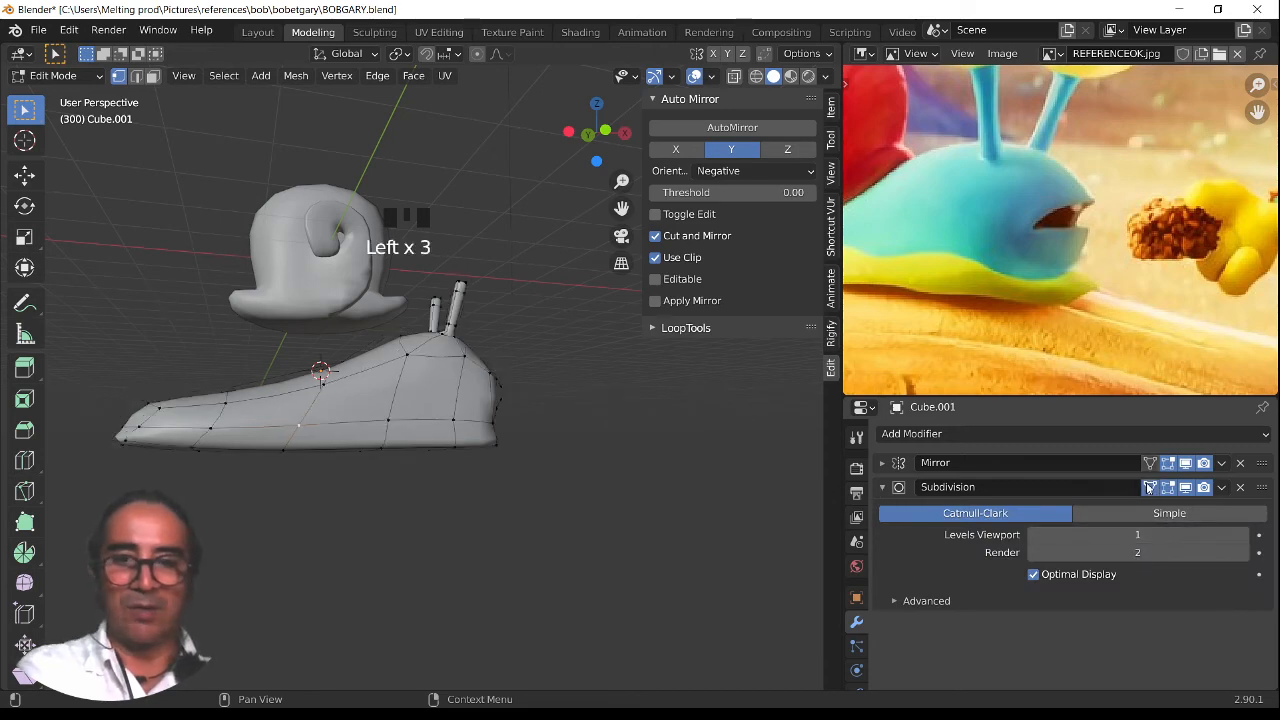
{"action": "left_click", "coordinate": [1149, 487]}
{"action": "left_click", "coordinate": [1149, 487]}
Move the vertex on top of the head behind the eye stalk slightly forward to smooth the back's slope
{"action": "middle_click_drag", "start_coordinate": [585, 475], "coordinate": [423, 432]}
{"action": "scroll", "coordinate": [500, 529], "scroll_direction": "up", "scroll_amount": 3}
{"action": "left_click", "coordinate": [375, 334]}
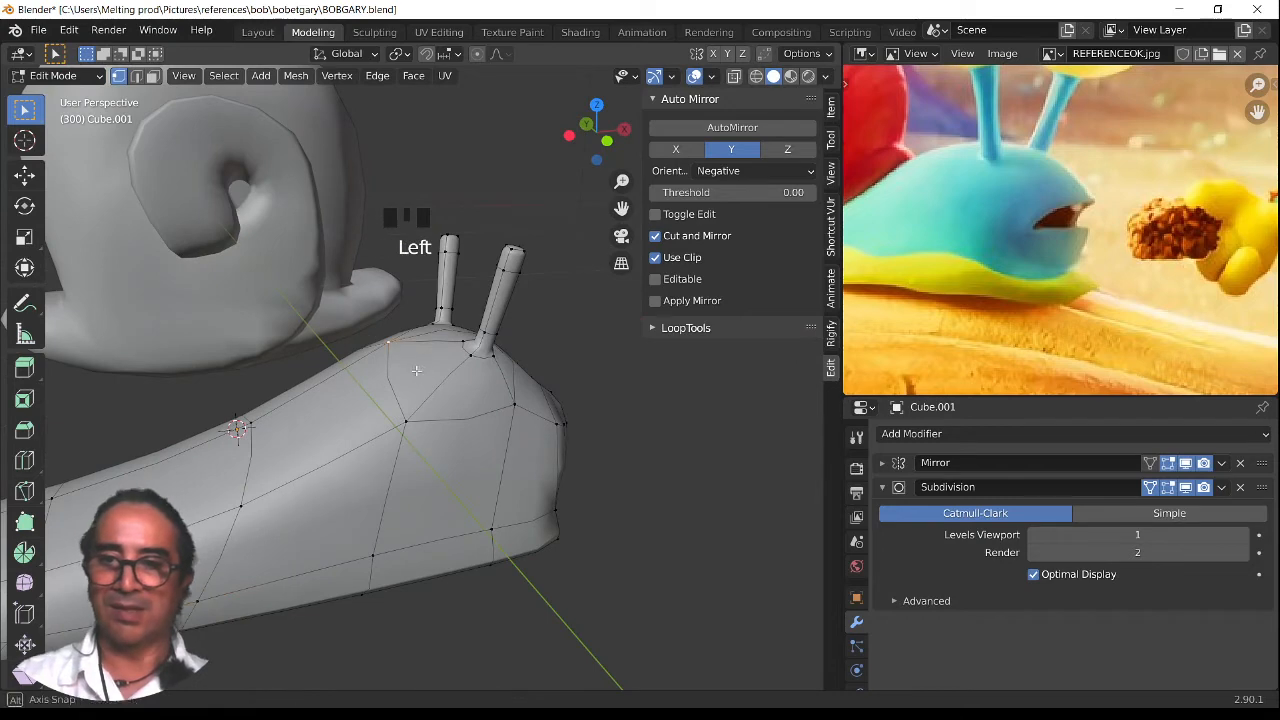
{"action": "middle_click_drag", "start_coordinate": [375, 334], "coordinate": [378, 348]}
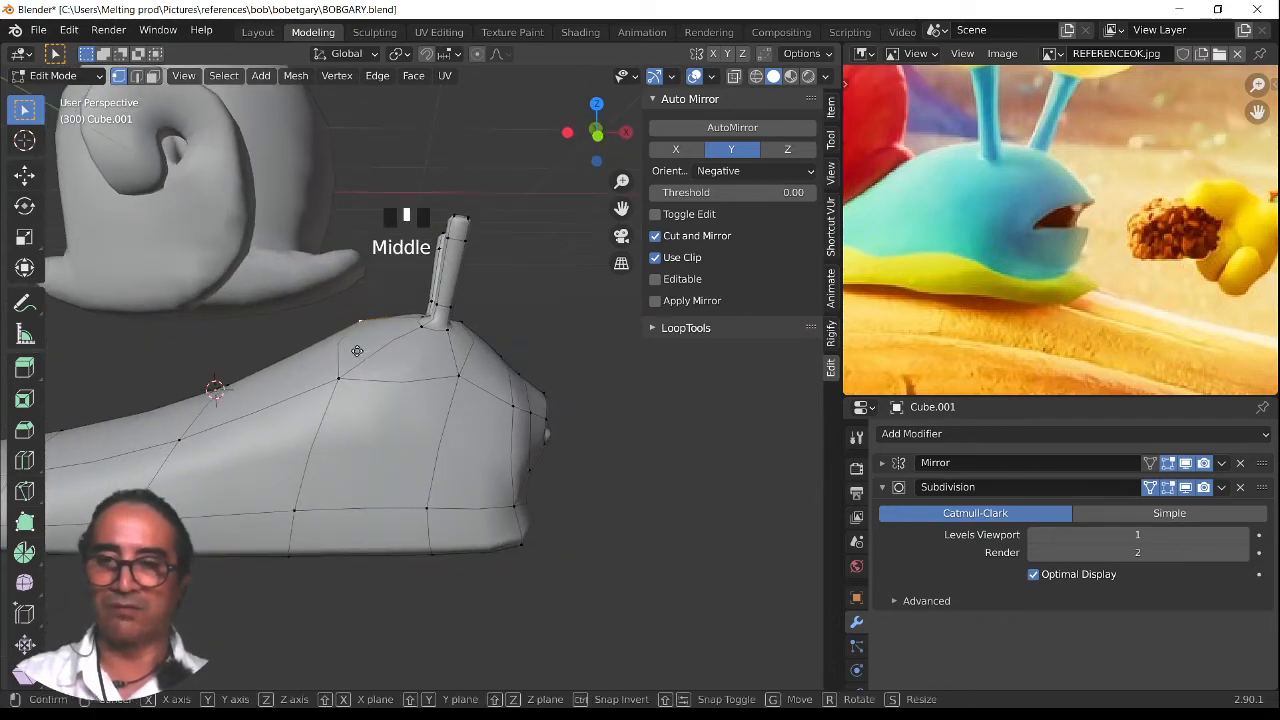
{"action": "key", "text": "g"}
{"action": "left_click", "coordinate": [370, 348]}
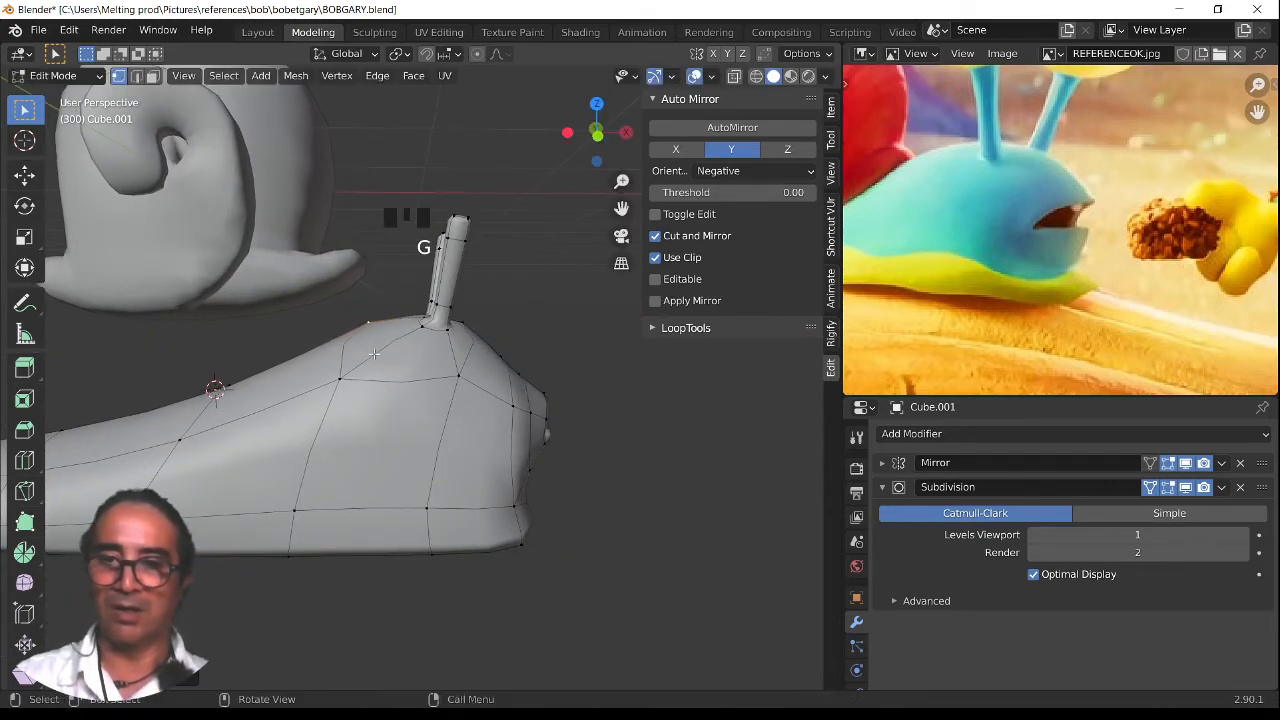
Select the shell, tilt it to follow the body's slope and move it down onto the rear part of the back
{"action": "scroll", "coordinate": [379, 357], "scroll_direction": "down", "scroll_amount": 3}
{"action": "key", "text": "Tab"}
{"action": "left_click", "coordinate": [337, 314]}
{"action": "key", "text": "KP_3"}
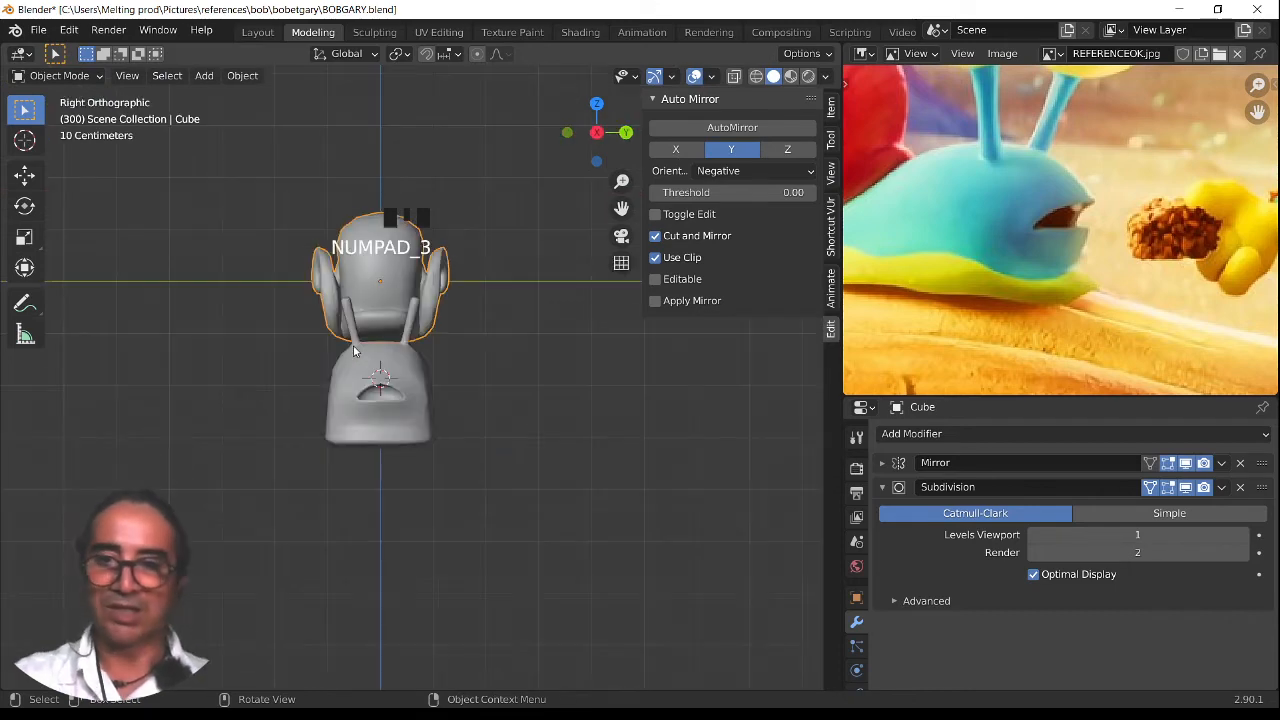
{"action": "key", "text": "KP_1"}
{"action": "key", "text": "r"}
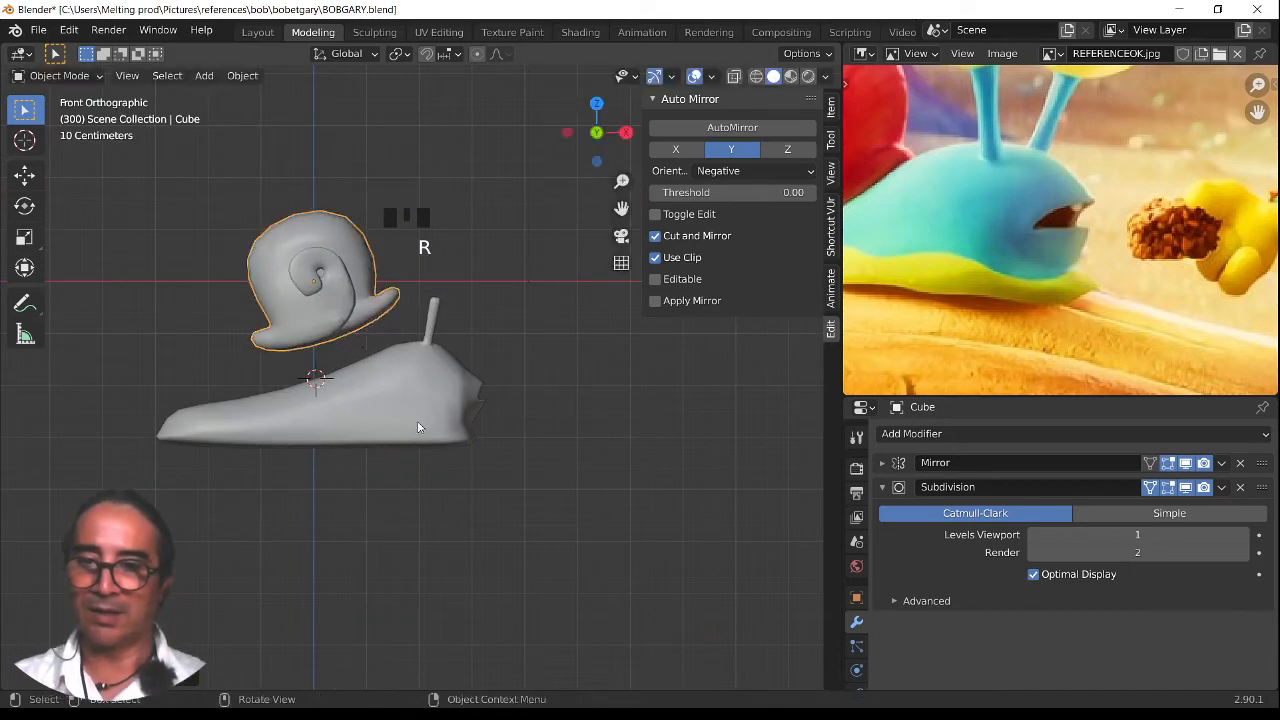
{"action": "key", "text": "g"}
{"action": "left_click", "coordinate": [341, 497]}
Rotate the shell slightly further and shift it forward and down so its base sinks into the snail's back
{"action": "key", "text": "r"}
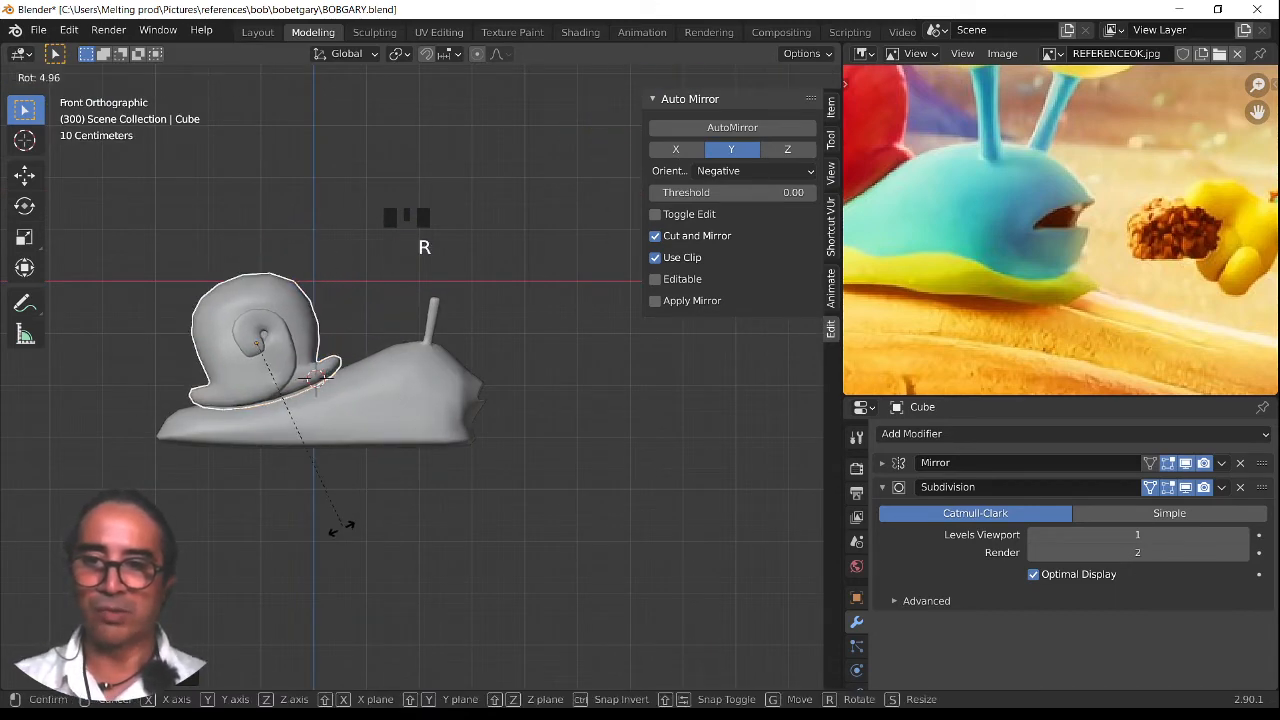
{"action": "left_click", "coordinate": [341, 528]}
{"action": "key", "text": "g"}
{"action": "left_click", "coordinate": [377, 513]}
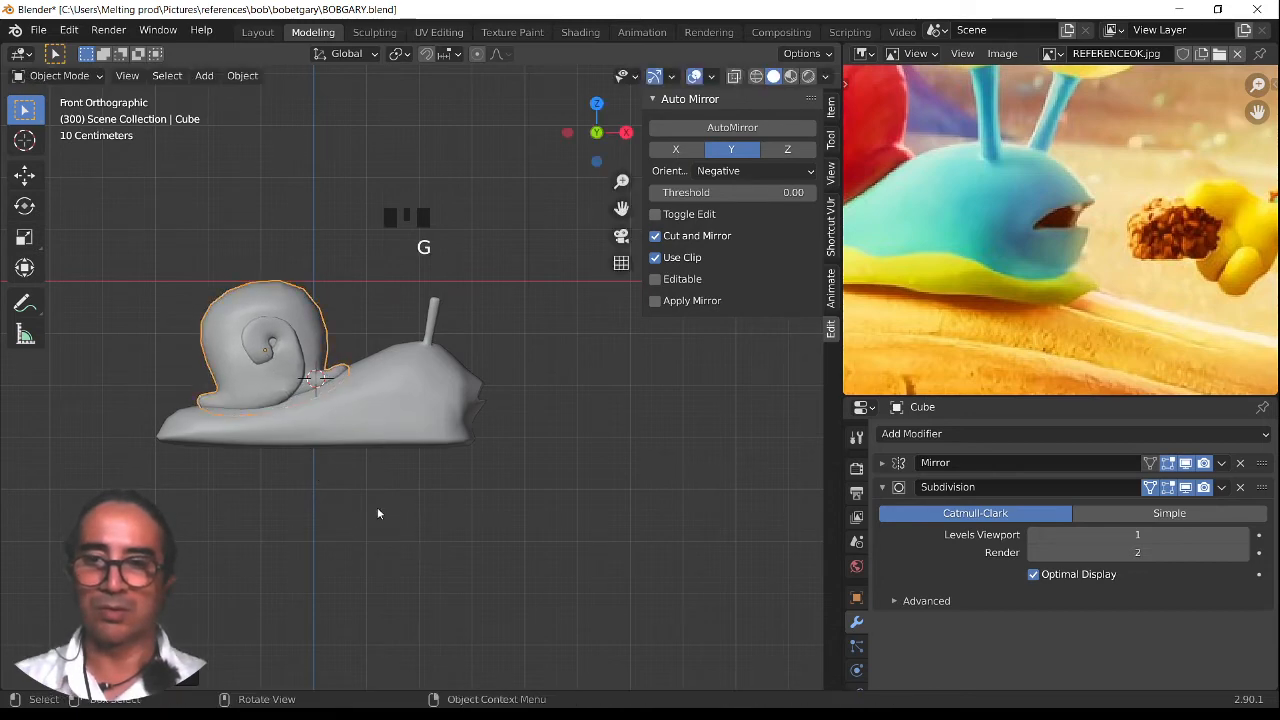
Select the end face at the tip of one of the body's eye stalks and snap the 3D cursor to it
{"action": "left_click", "coordinate": [415, 396]}
{"action": "middle_click_drag", "start_coordinate": [415, 396], "coordinate": [432, 512]}
{"action": "scroll", "coordinate": [432, 512], "scroll_direction": "up", "scroll_amount": 2}
{"action": "key", "text": "Tab"}
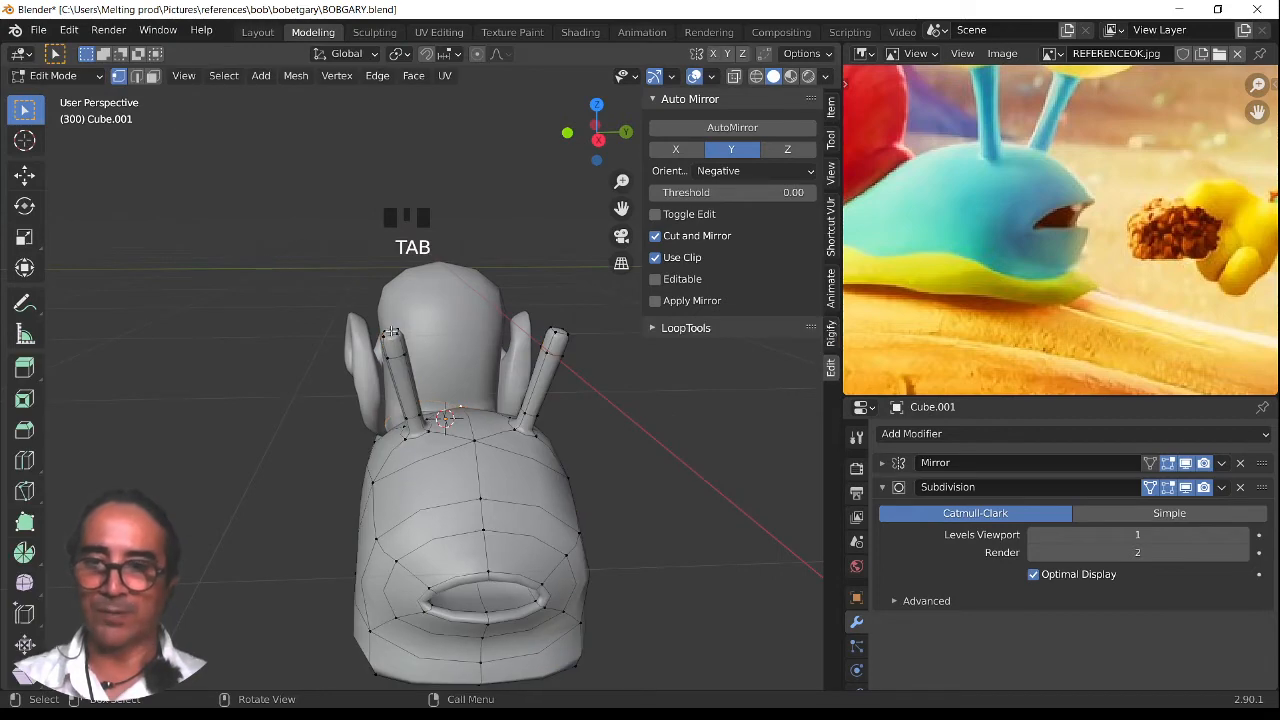
{"action": "scroll", "coordinate": [401, 356], "scroll_direction": "up", "scroll_amount": 3}
{"action": "middle_click_drag", "start_coordinate": [401, 356], "coordinate": [438, 382]}
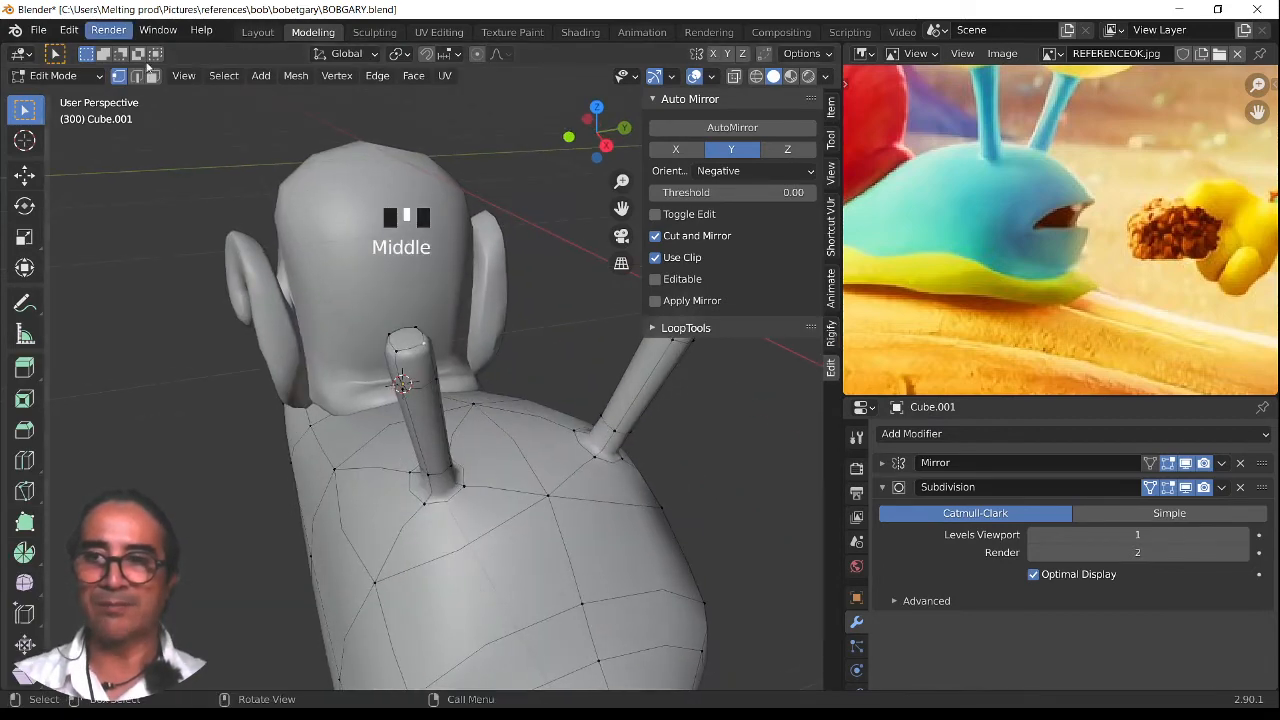
{"action": "left_click", "coordinate": [152, 77]}
{"action": "left_click", "coordinate": [408, 341]}
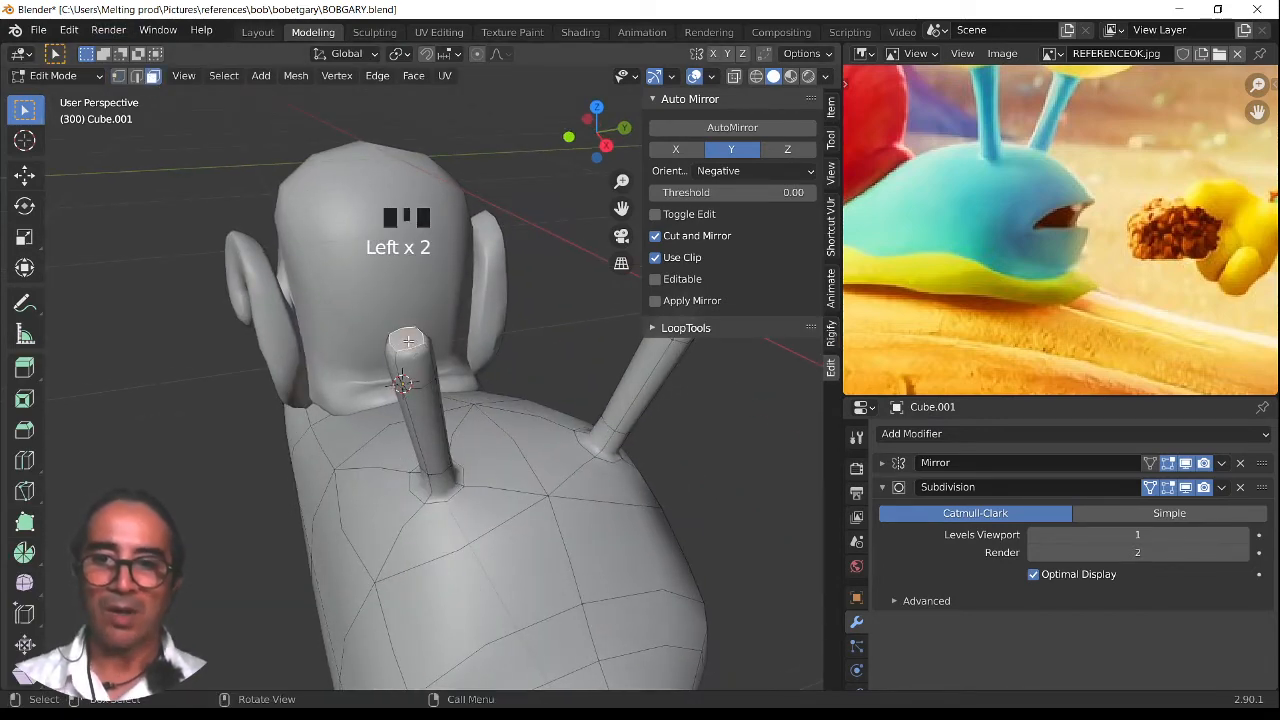
{"action": "key", "text": "shift+s"}
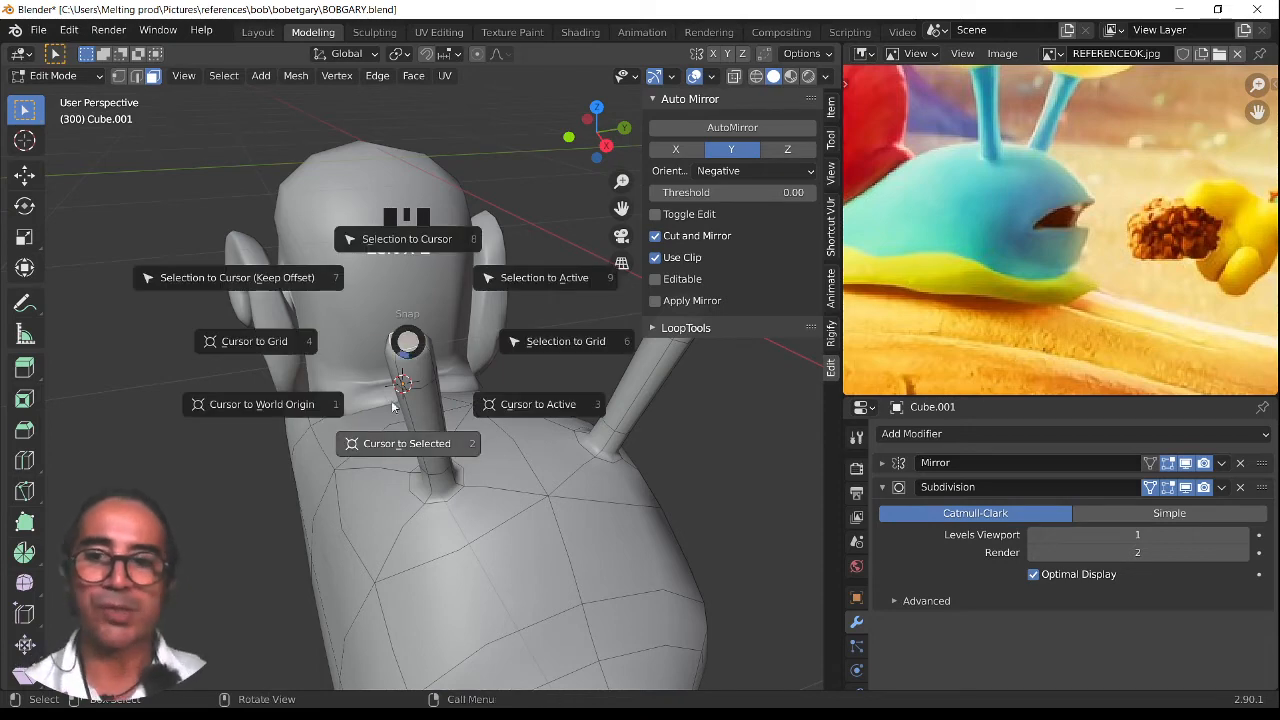
{"action": "left_click", "coordinate": [405, 447]}
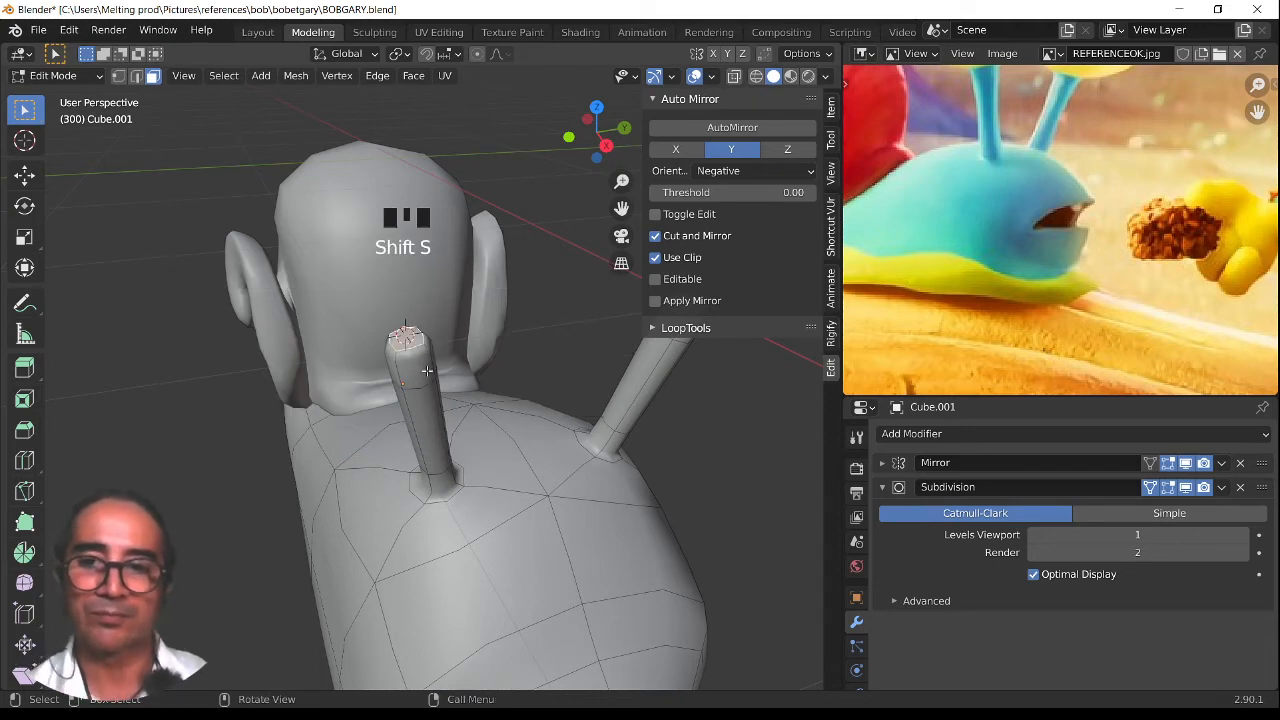
Add a UV sphere at the stalk tip in Object Mode from the right orthographic view, with its alignment set to View
{"action": "key", "text": "KP_1"}
{"action": "key", "text": "KP_1"}
{"action": "key", "text": "KP_1"}
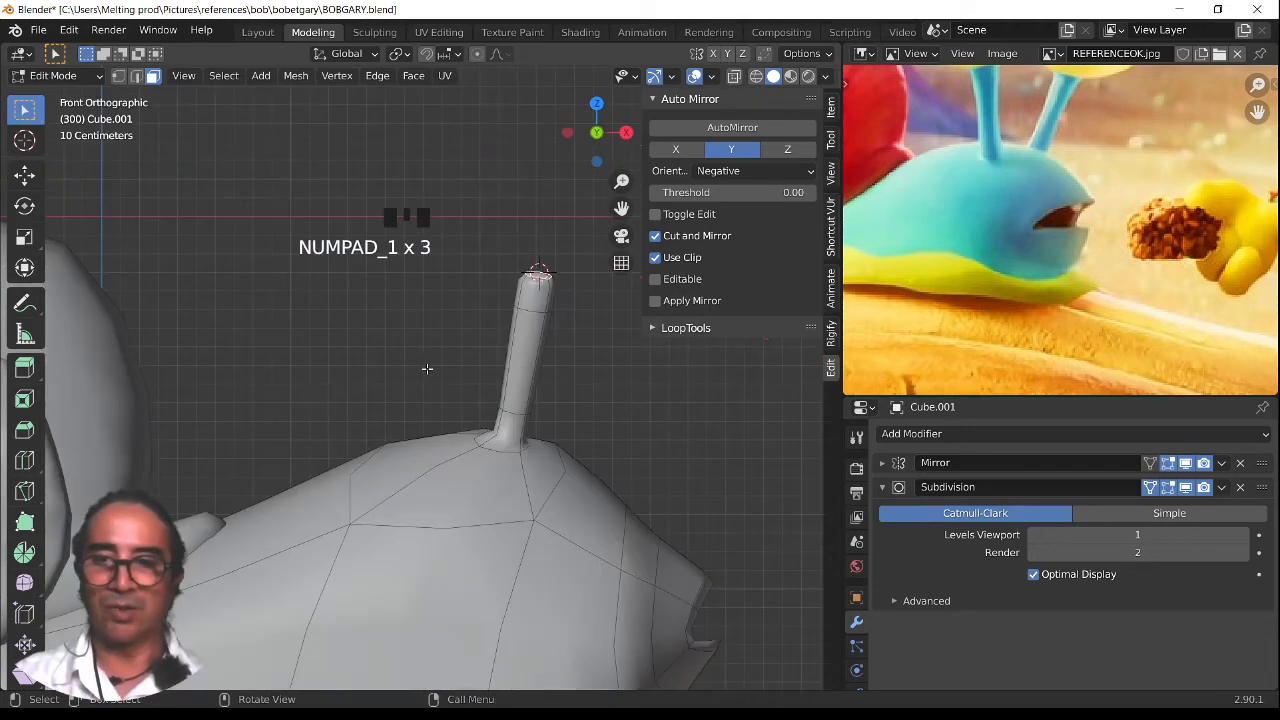
{"action": "key", "text": "KP_3"}
{"action": "scroll", "coordinate": [424, 367], "scroll_direction": "down", "scroll_amount": 2}
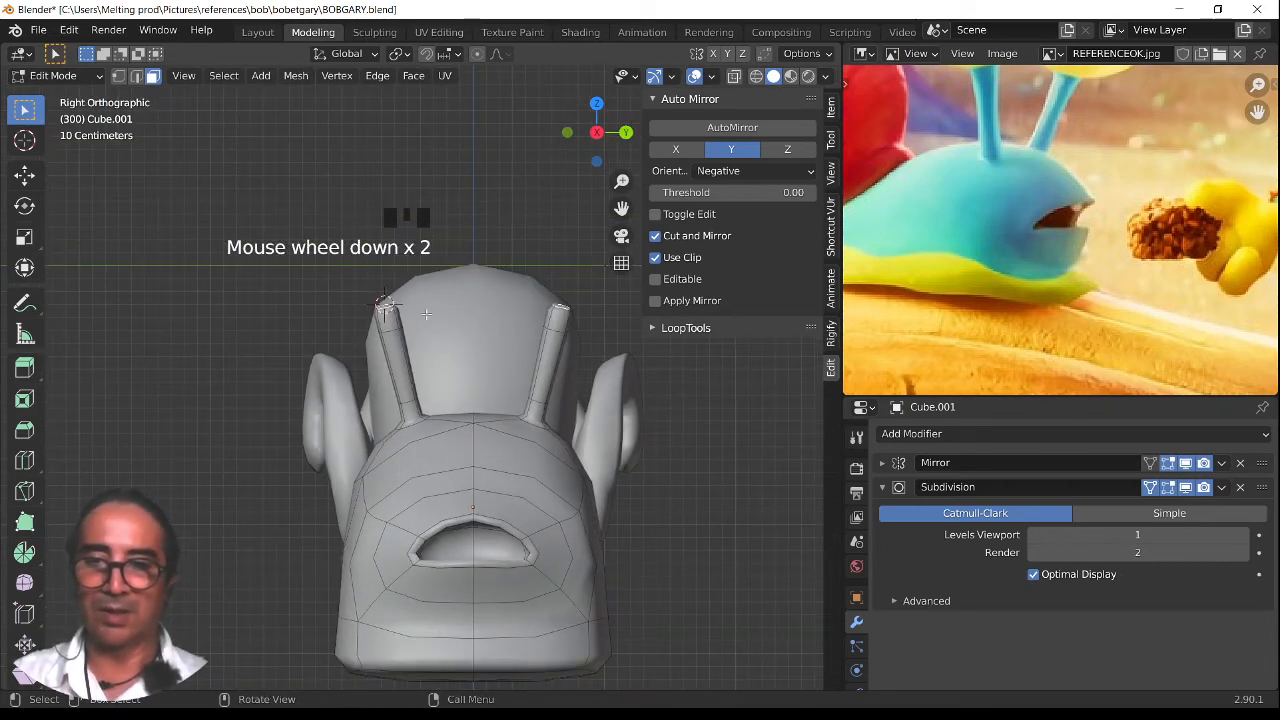
{"action": "key", "text": "Tab"}
{"action": "key", "text": "shift+a"}
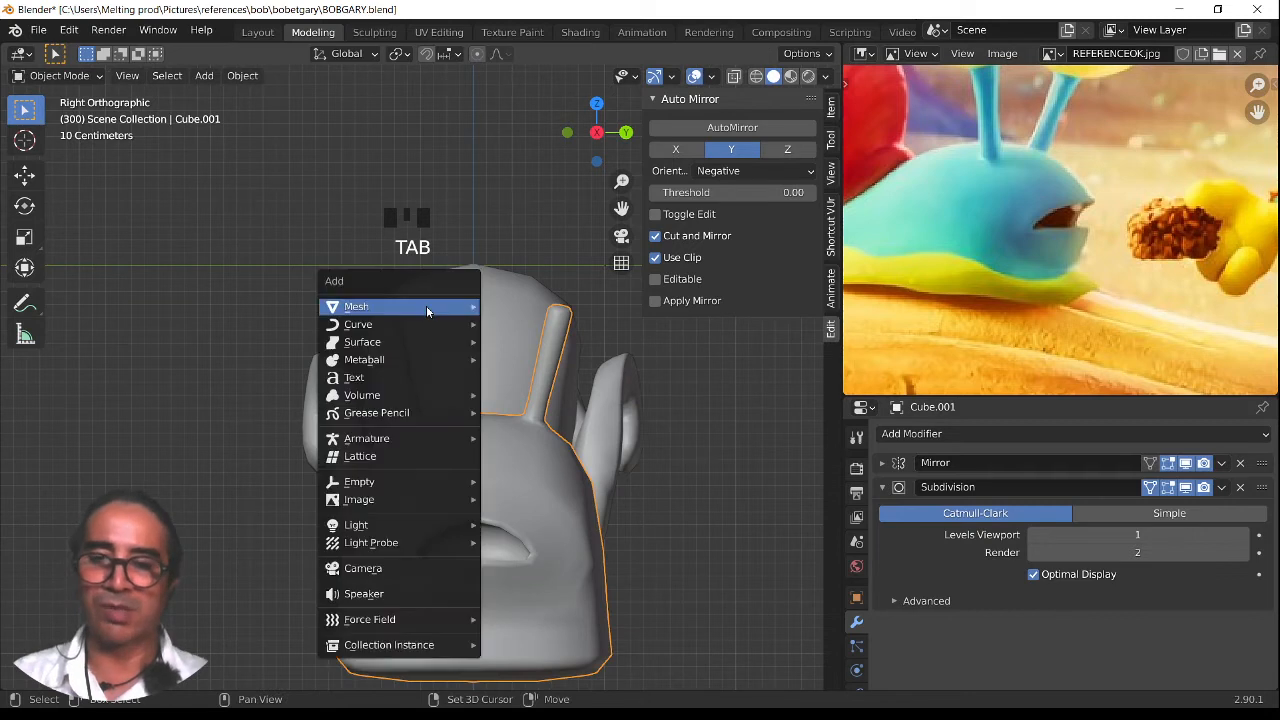
{"action": "mouse_move", "coordinate": [361, 312]}
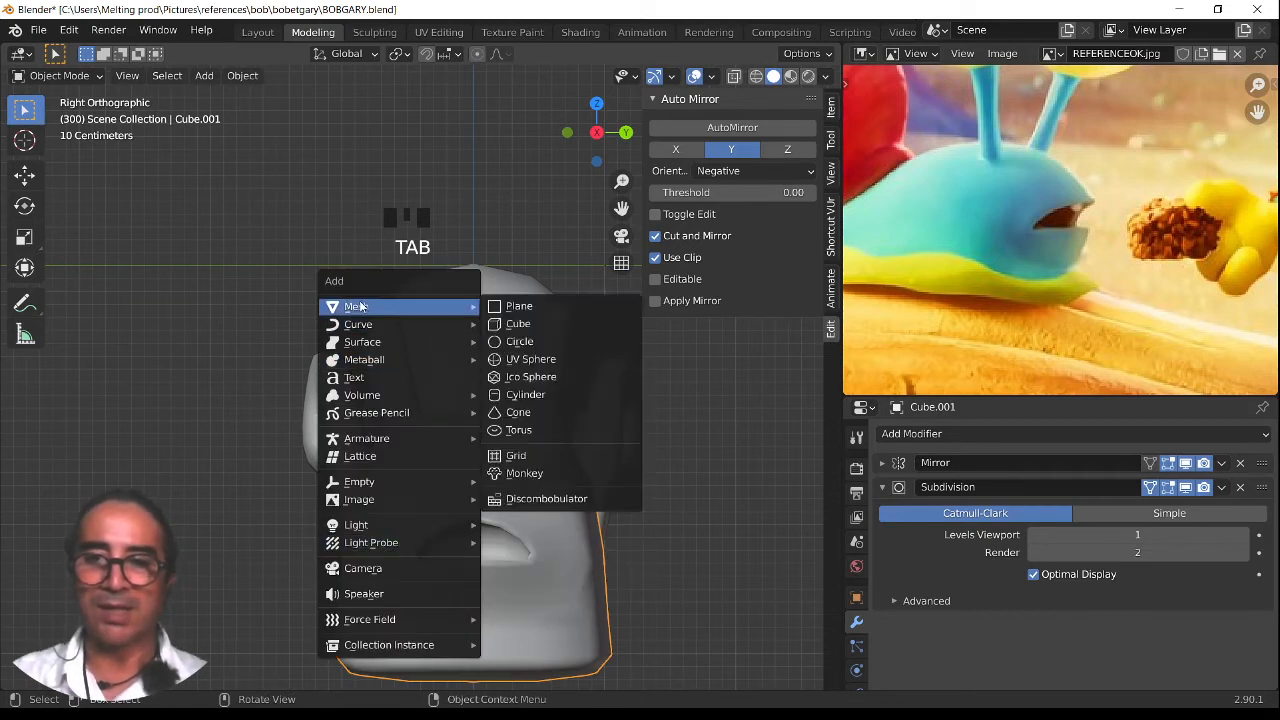
{"action": "left_click", "coordinate": [526, 365]}
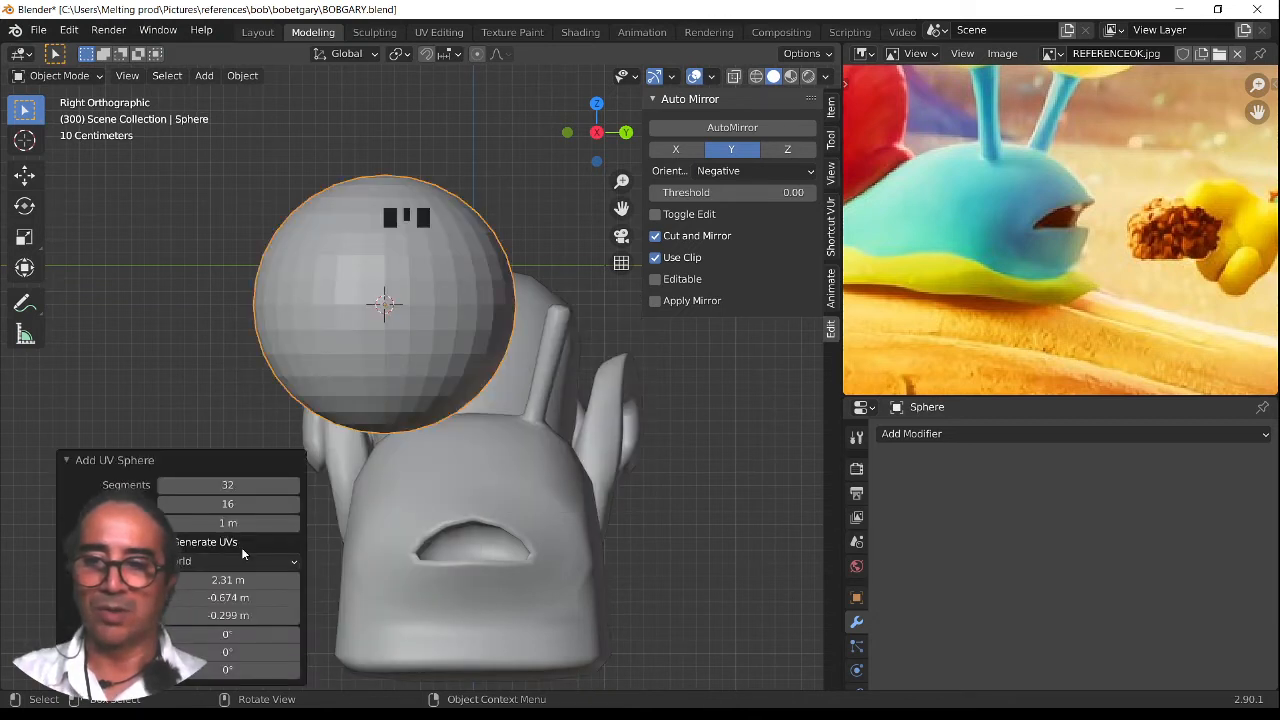
{"action": "left_click", "coordinate": [241, 561]}
{"action": "left_click", "coordinate": [210, 600]}
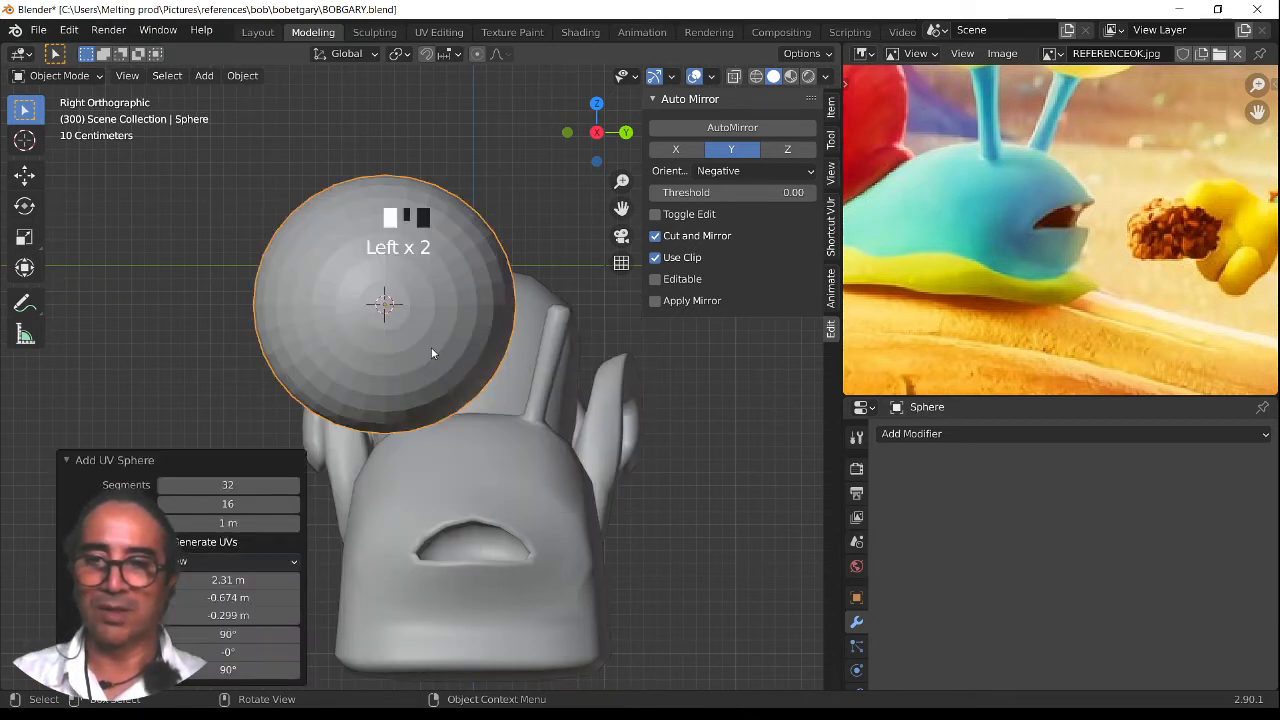
Scale the sphere down to about 0.42 of its size and raise it about 0.32 m onto the tip of the stalk
{"action": "key", "text": "s"}
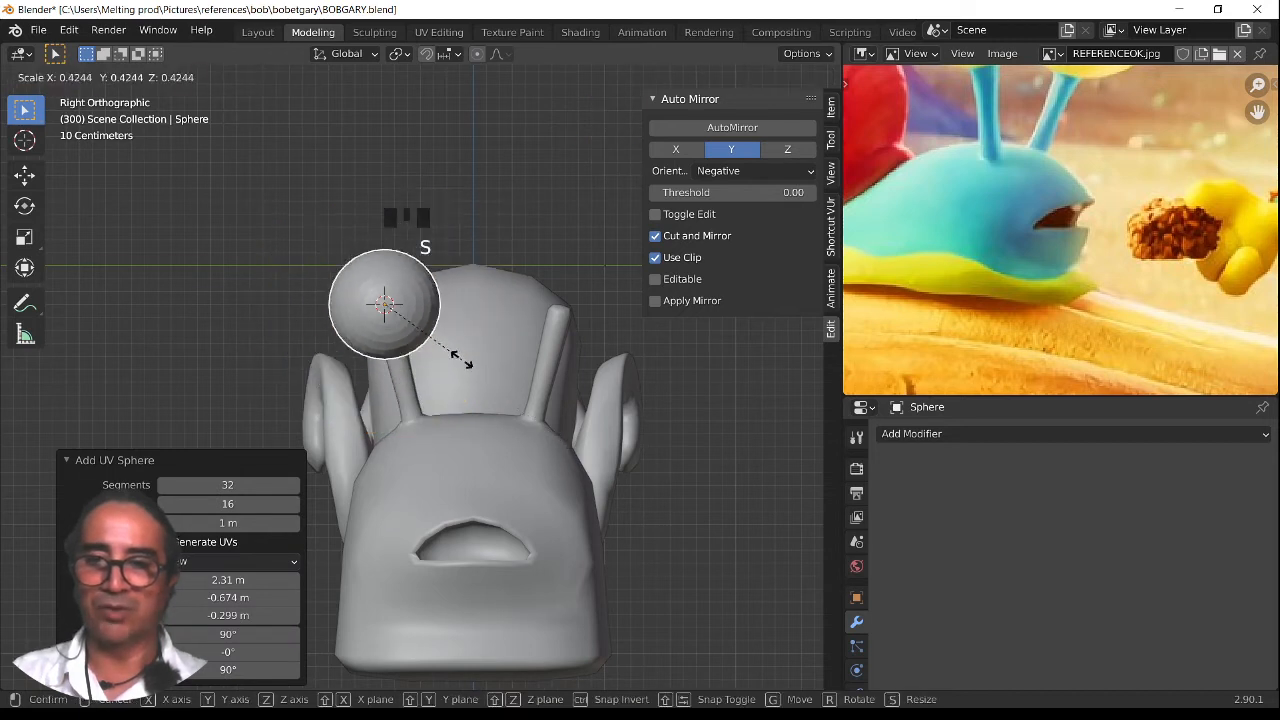
{"action": "left_click", "coordinate": [437, 349]}
{"action": "key", "text": "s"}
{"action": "left_click", "coordinate": [459, 371]}
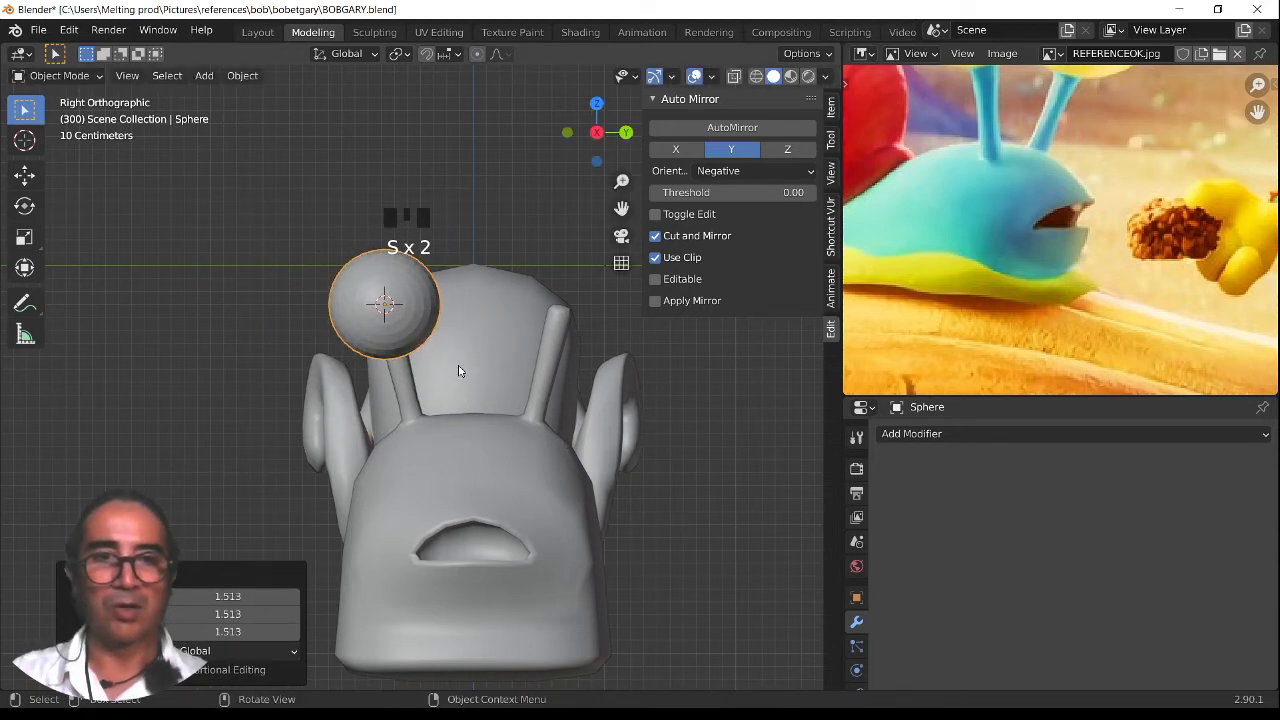
{"action": "key", "text": "g"}
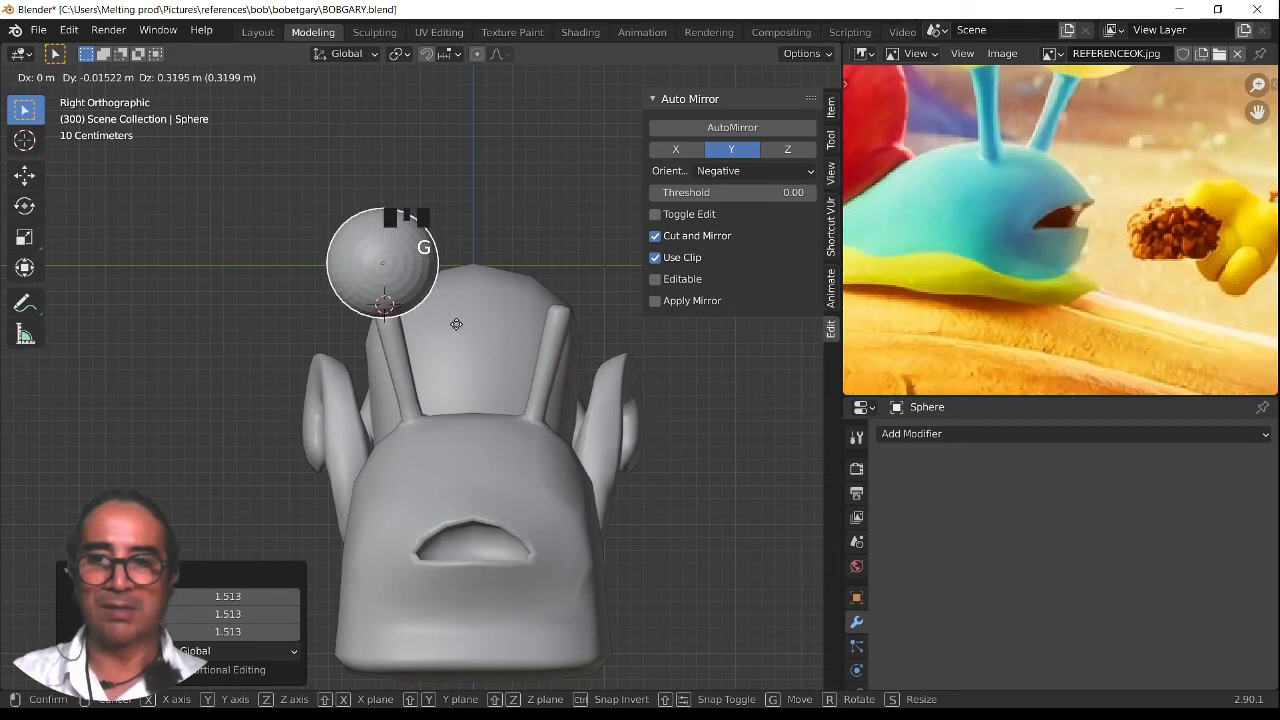
{"action": "left_click", "coordinate": [456, 324]}
Fine-tune the eyeball's size by scaling it by about 1.171 and again by about 0.894
{"action": "key", "text": "s"}
{"action": "left_click", "coordinate": [465, 341]}
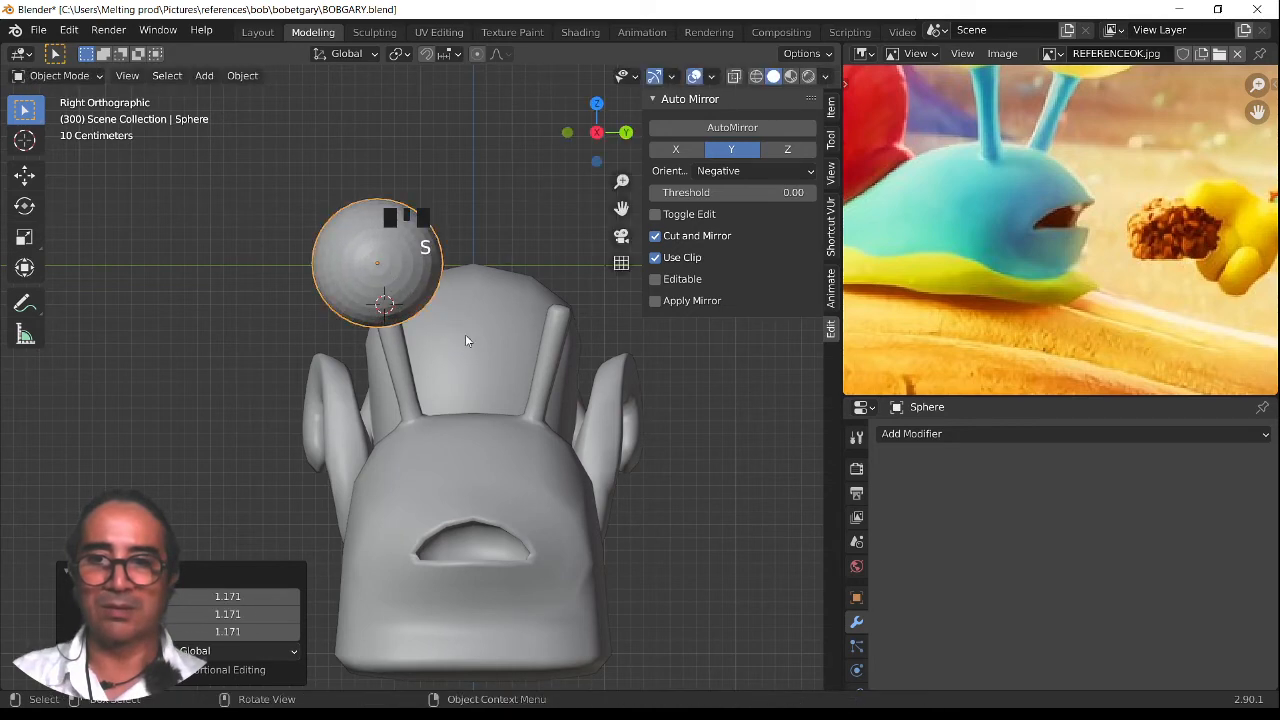
{"action": "key", "text": "s"}
{"action": "left_click", "coordinate": [449, 332]}
Select the front half of the eyeball by growing a vertex selection from its front pole until it reaches the middle ring
{"action": "middle_click_drag", "start_coordinate": [449, 332], "coordinate": [409, 440], "text": "shift"}
{"action": "scroll", "coordinate": [409, 440], "scroll_direction": "up", "scroll_amount": 3}
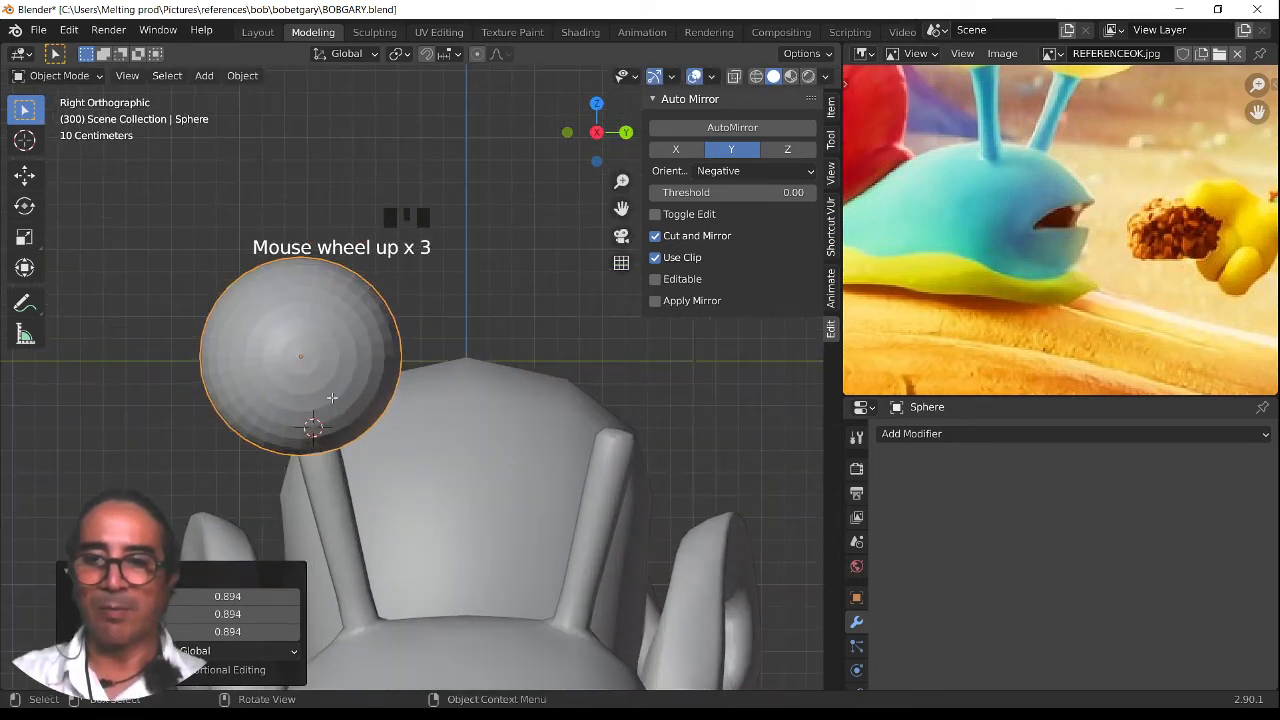
{"action": "key", "text": "Tab"}
{"action": "left_click", "coordinate": [252, 213]}
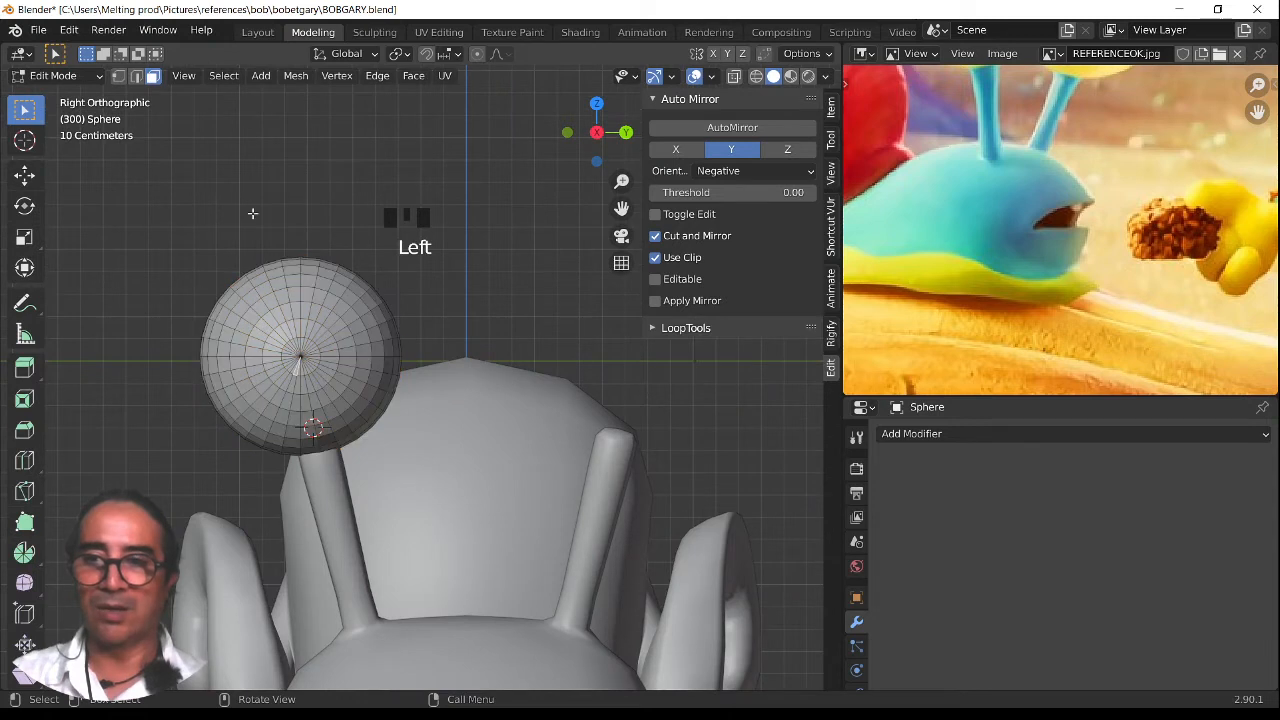
{"action": "left_click", "coordinate": [120, 78]}
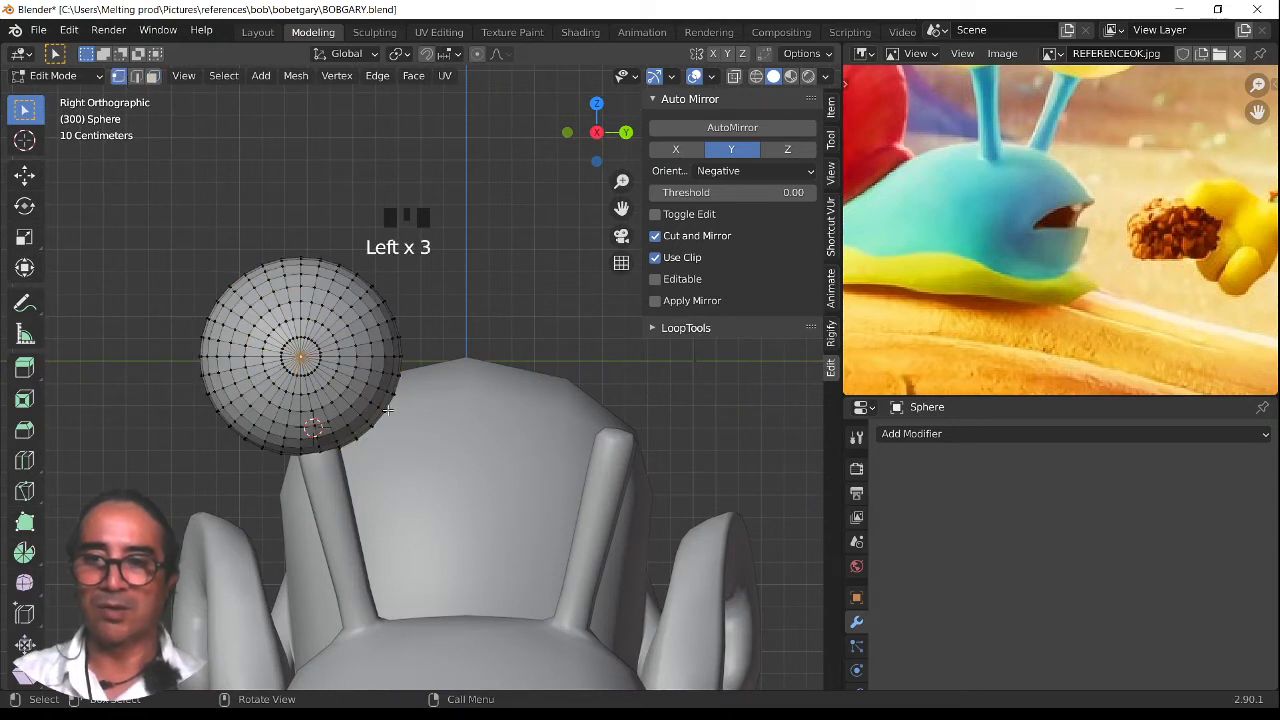
{"action": "key", "text": "ctrl+KP_Add"}
{"action": "key", "text": "ctrl+KP_Add"}
{"action": "key", "text": "ctrl+KP_Add"}
{"action": "key", "text": "ctrl+KP_Add"}
{"action": "key", "text": "ctrl+KP_Add"}
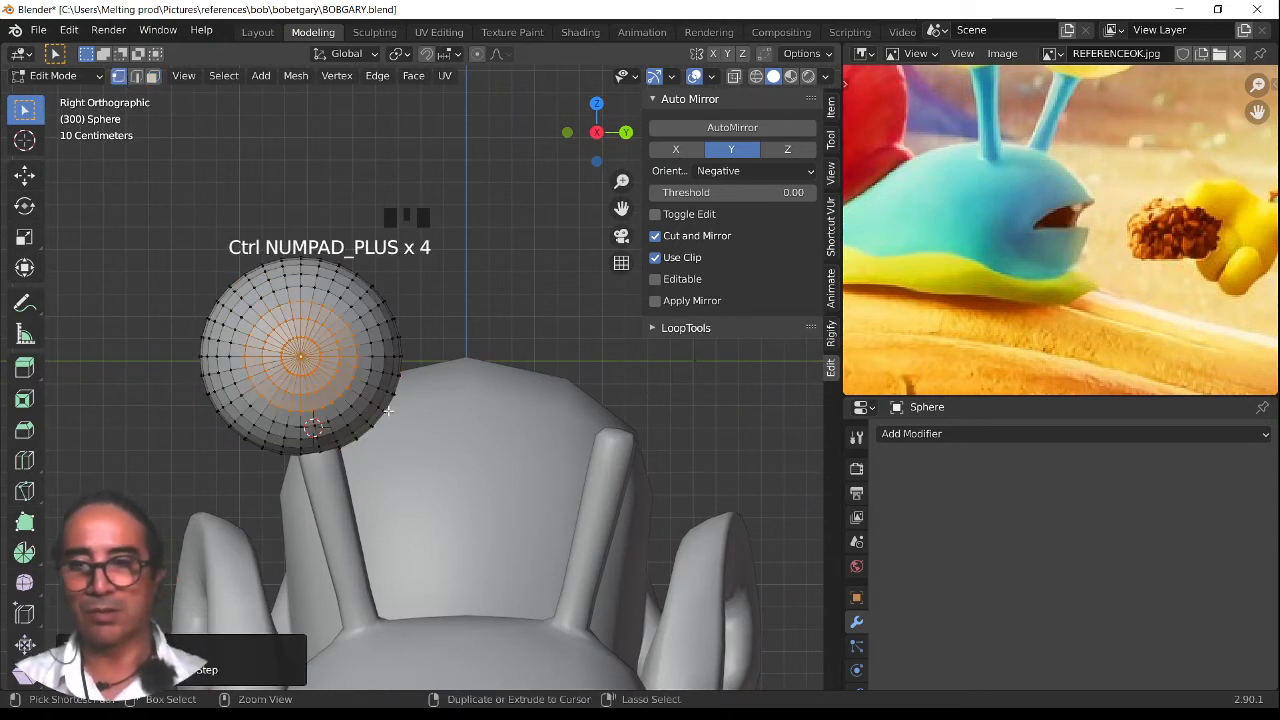
{"action": "key", "text": "ctrl+KP_Add"}
{"action": "key", "text": "ctrl+KP_Add"}
{"action": "key", "text": "ctrl+KP_Add"}
{"action": "key", "text": "KP_1"}
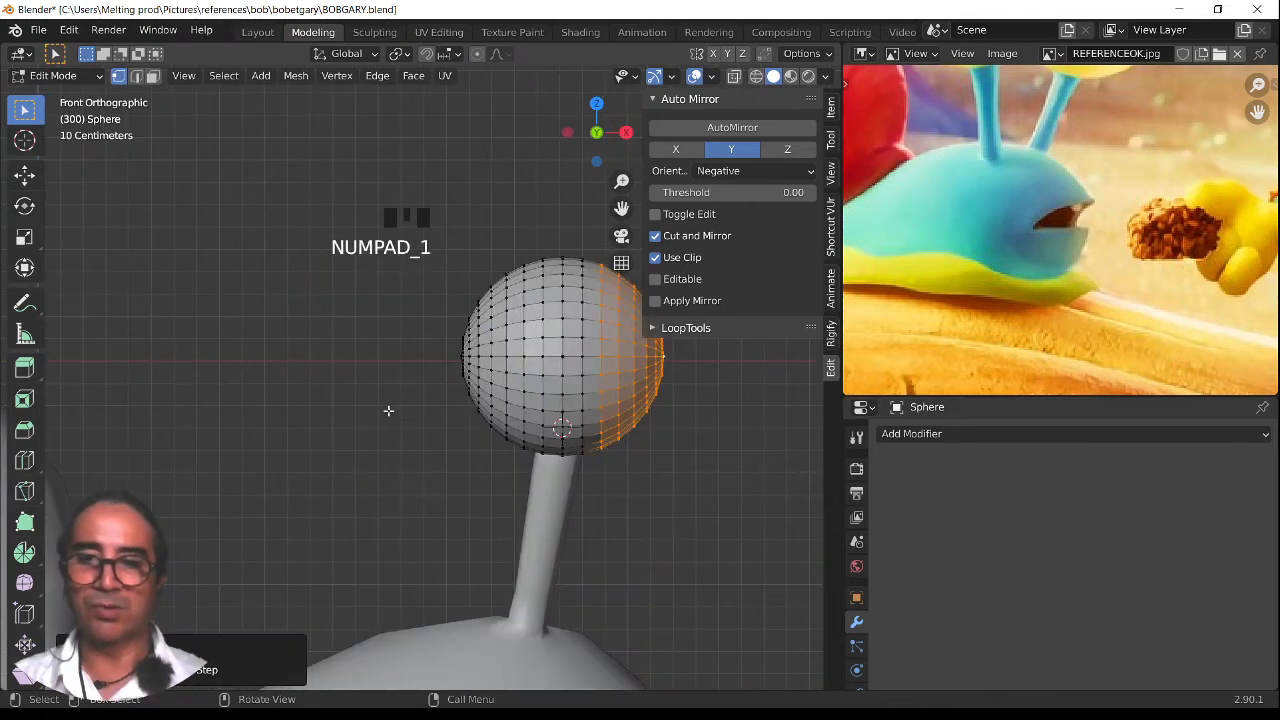
{"action": "middle_click_drag", "start_coordinate": [502, 436], "coordinate": [453, 451], "text": "shift"}
{"action": "key", "text": "ctrl+KP_Add"}
{"action": "key", "text": "ctrl+KP_Add"}
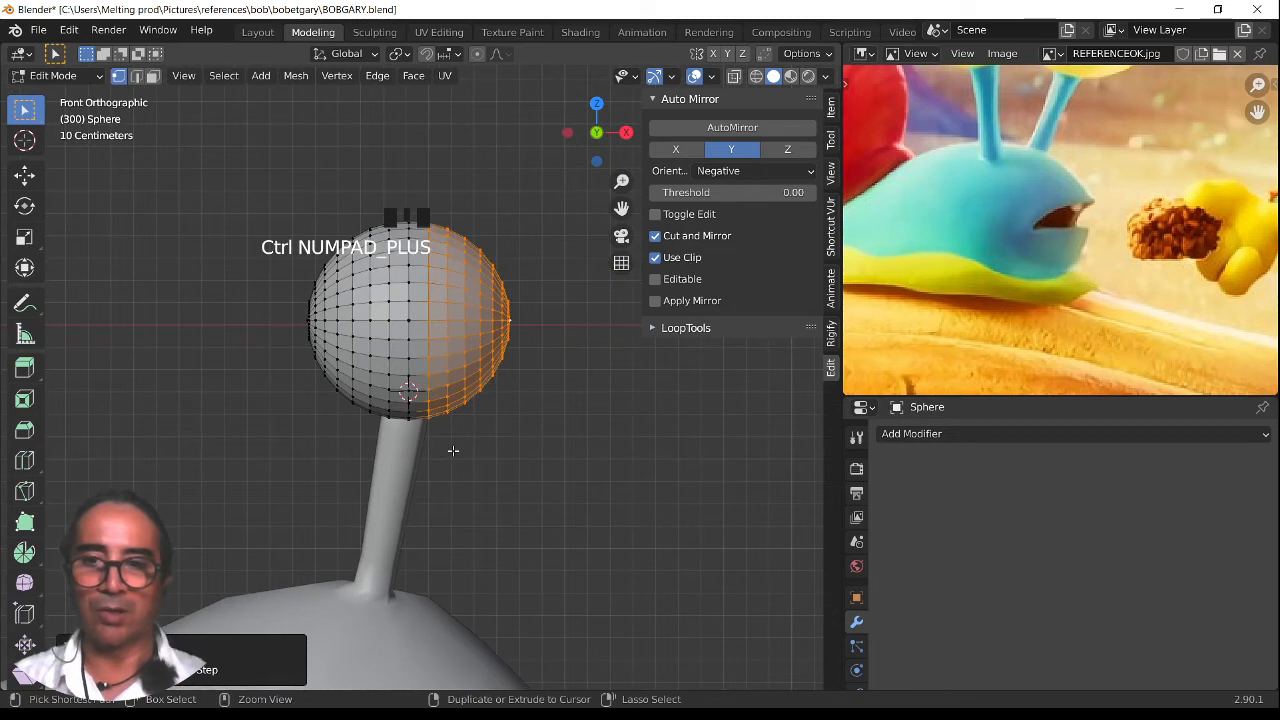
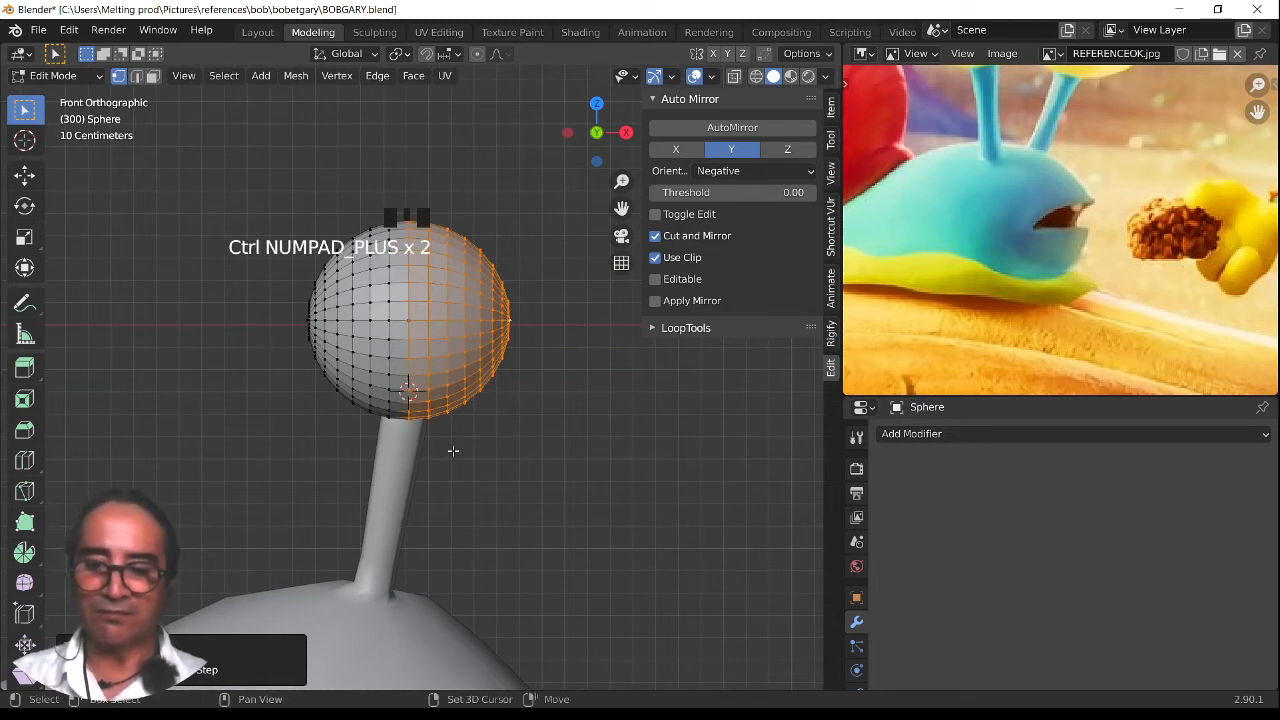
Duplicate the selected half of the eyeball in place and scale the copy up by about 1.085
{"action": "key", "text": "shift+d"}
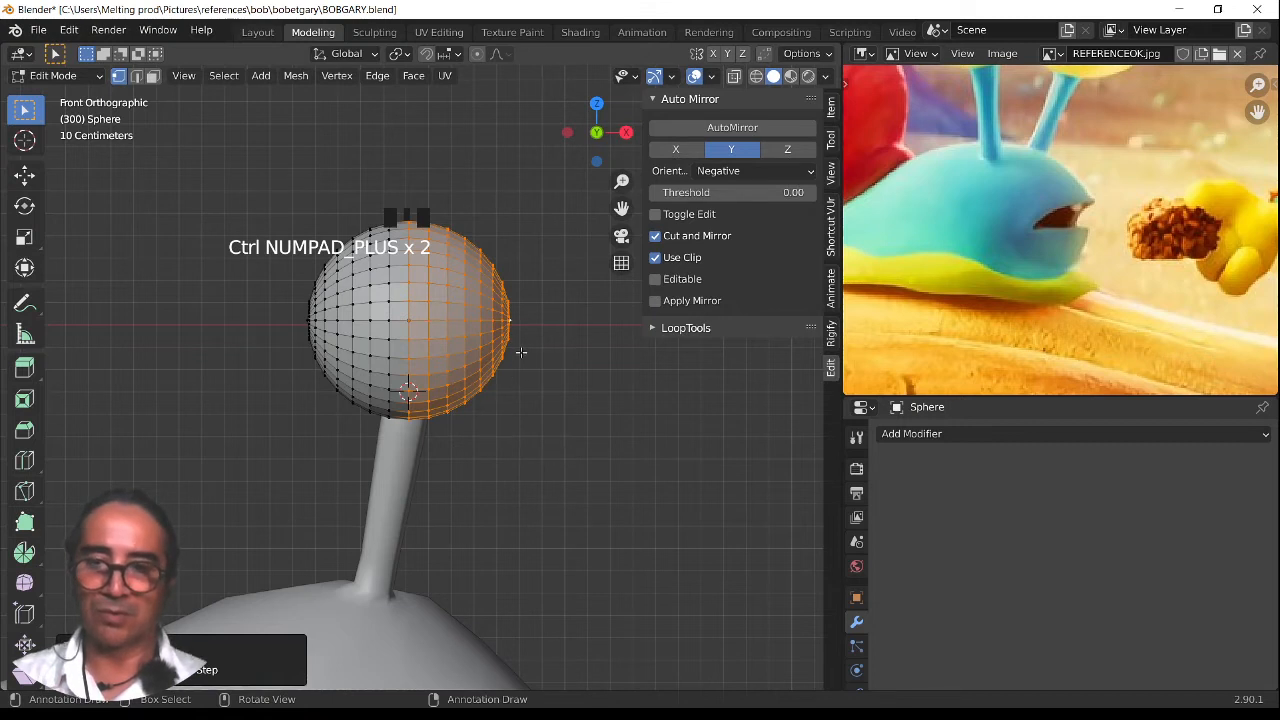
{"action": "key", "text": "shift+d"}
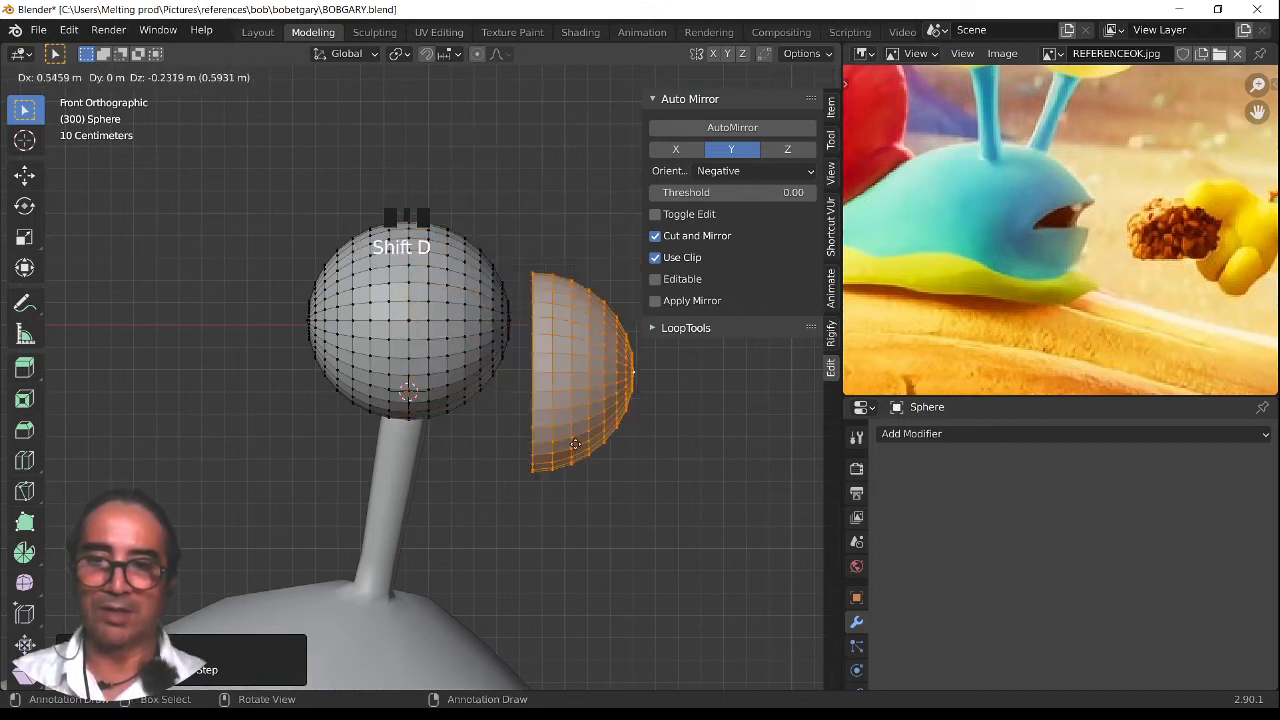
{"action": "right_click", "coordinate": [548, 393]}
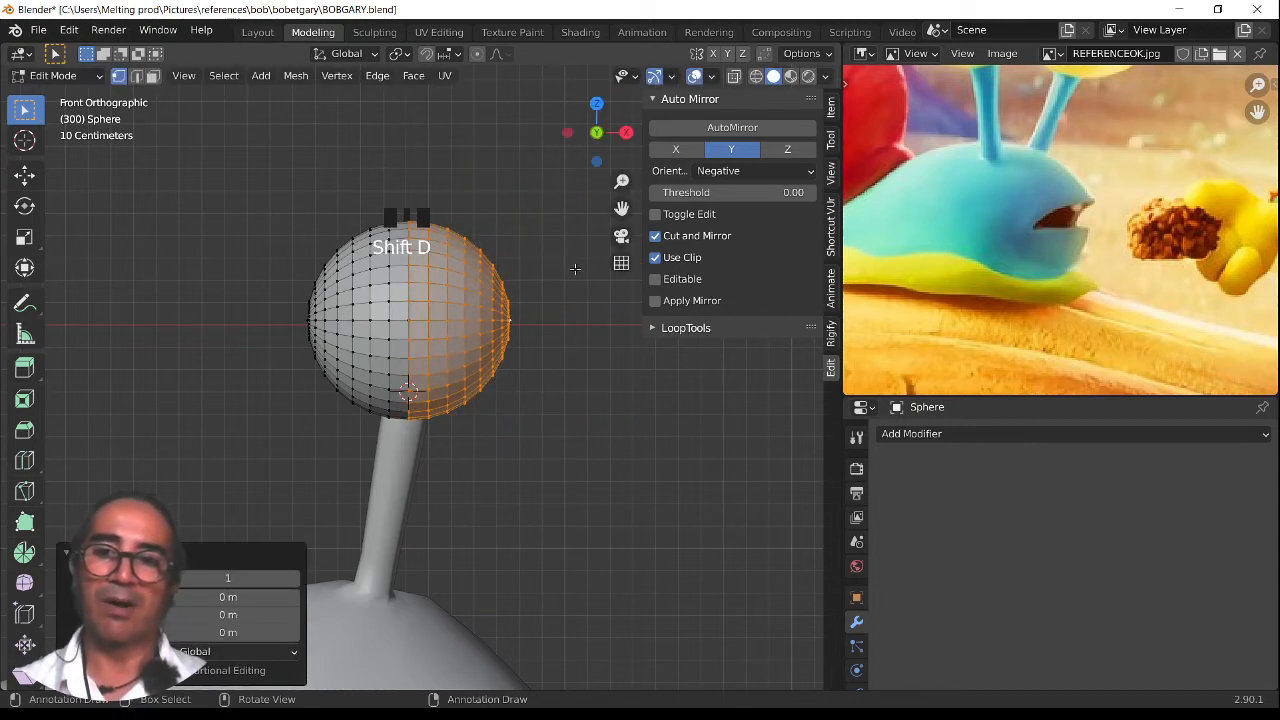
{"action": "scroll", "coordinate": [532, 317], "scroll_direction": "up", "scroll_amount": 2}
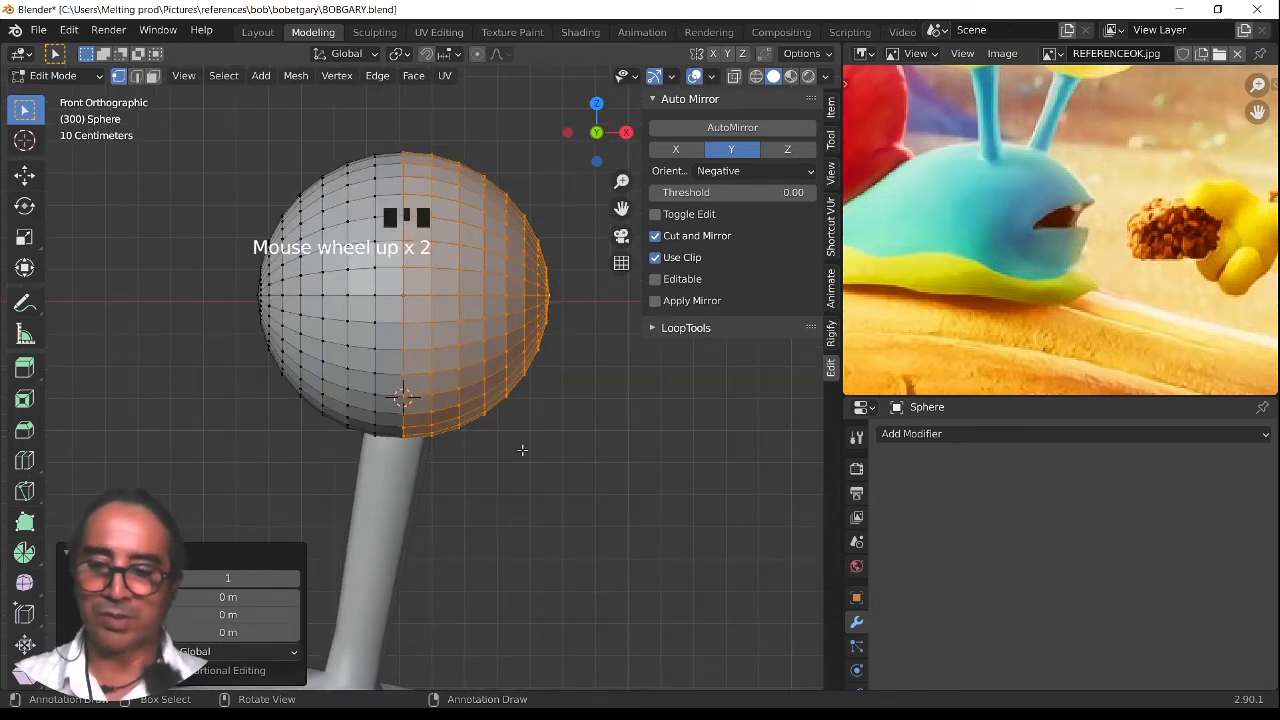
{"action": "key", "text": "s"}
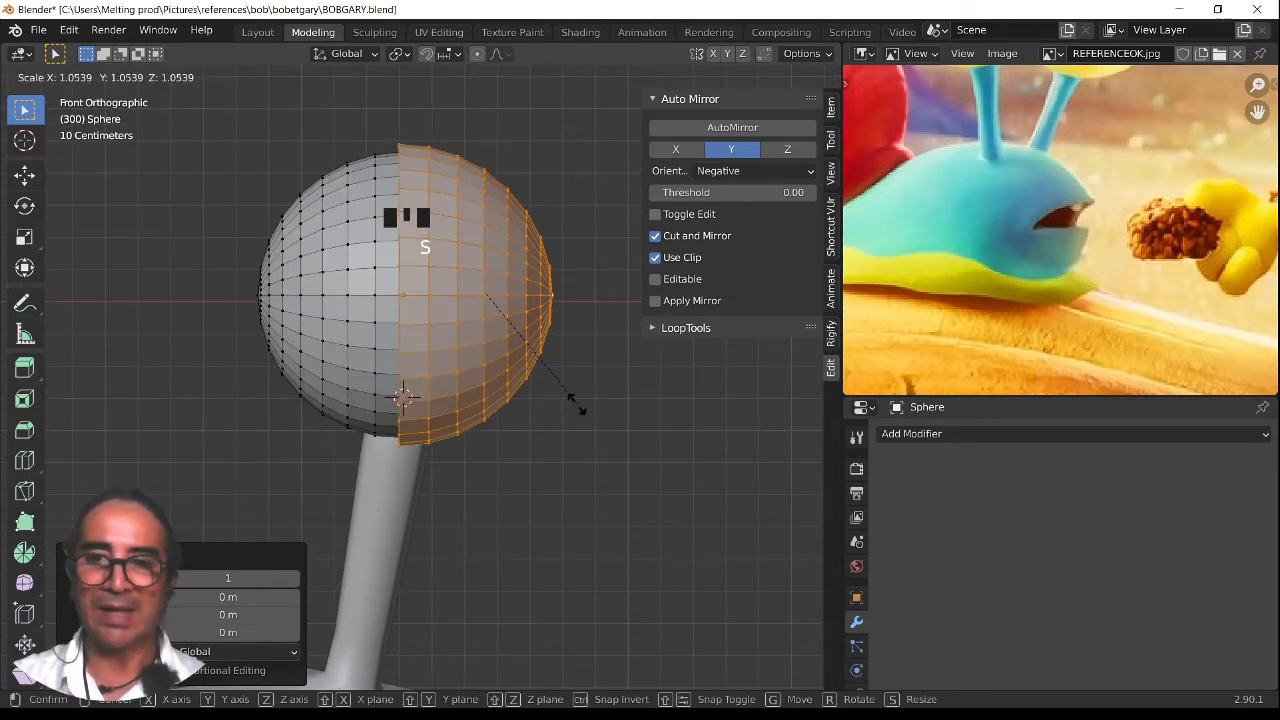
{"action": "left_click", "coordinate": [580, 407]}
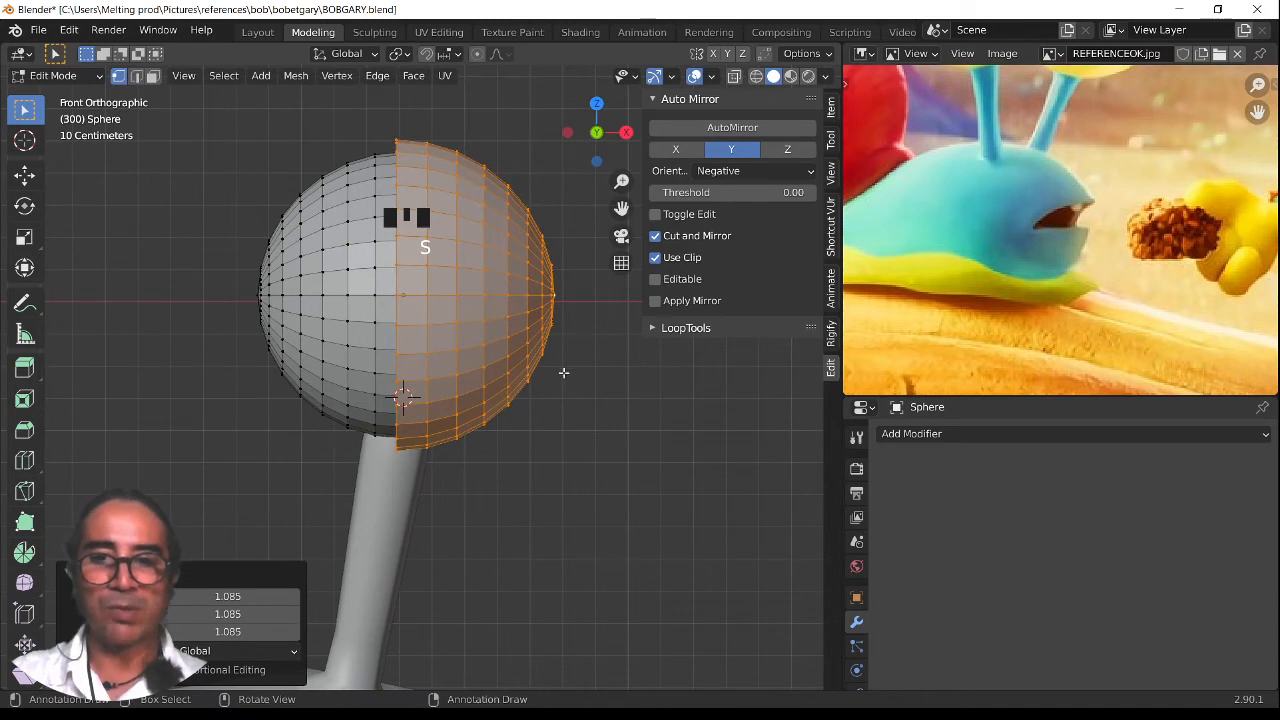
Separate the enlarged half-sphere into its own object and return to Object Mode
{"action": "key", "text": "p"}
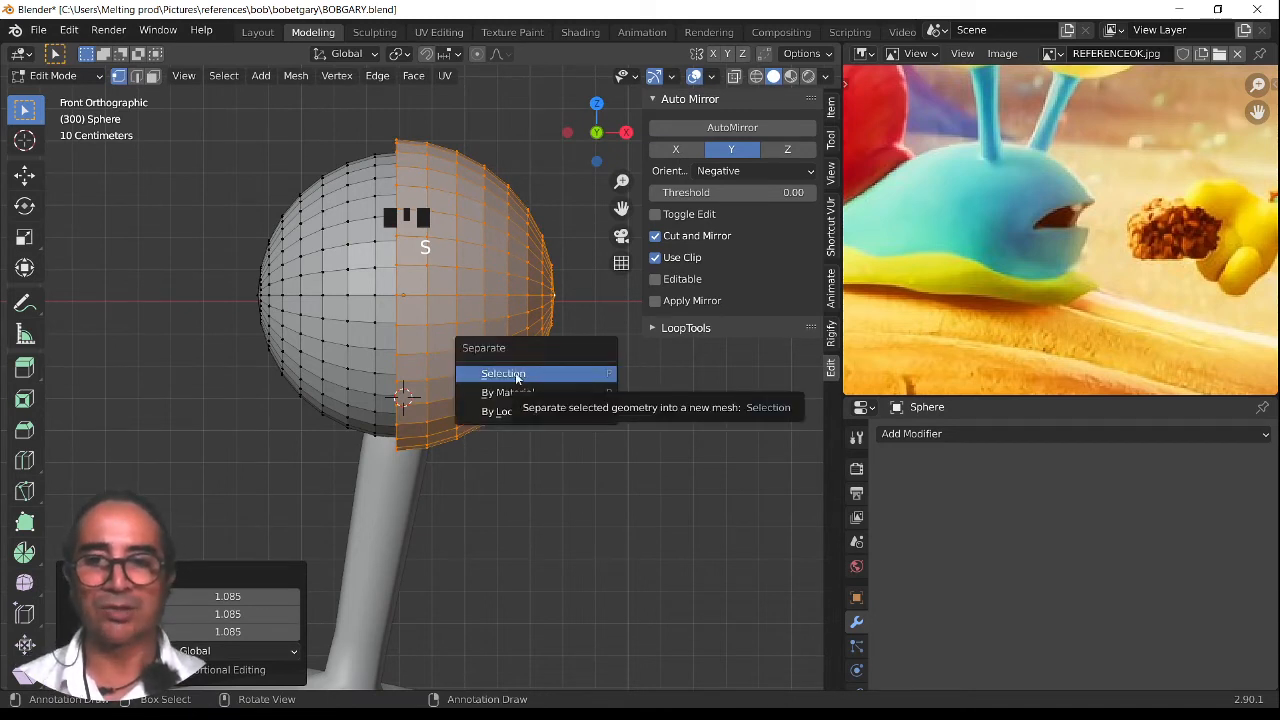
{"action": "left_click", "coordinate": [515, 375]}
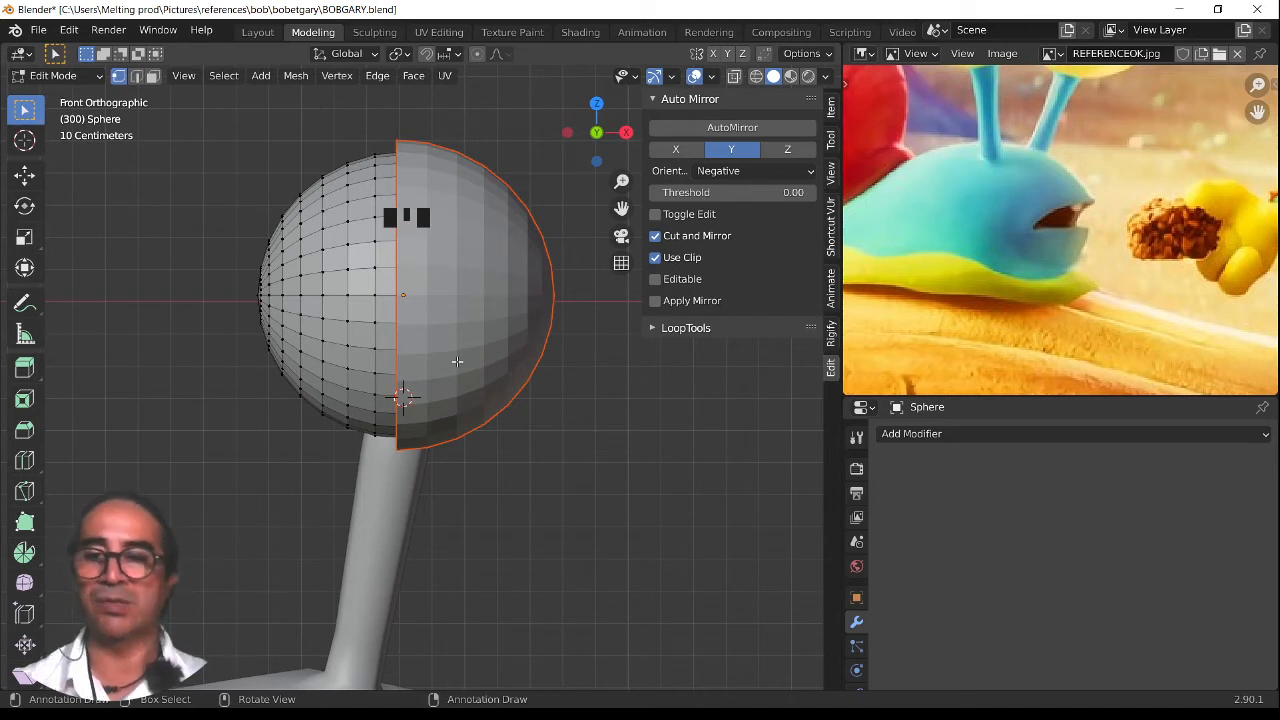
{"action": "key", "text": "Tab"}
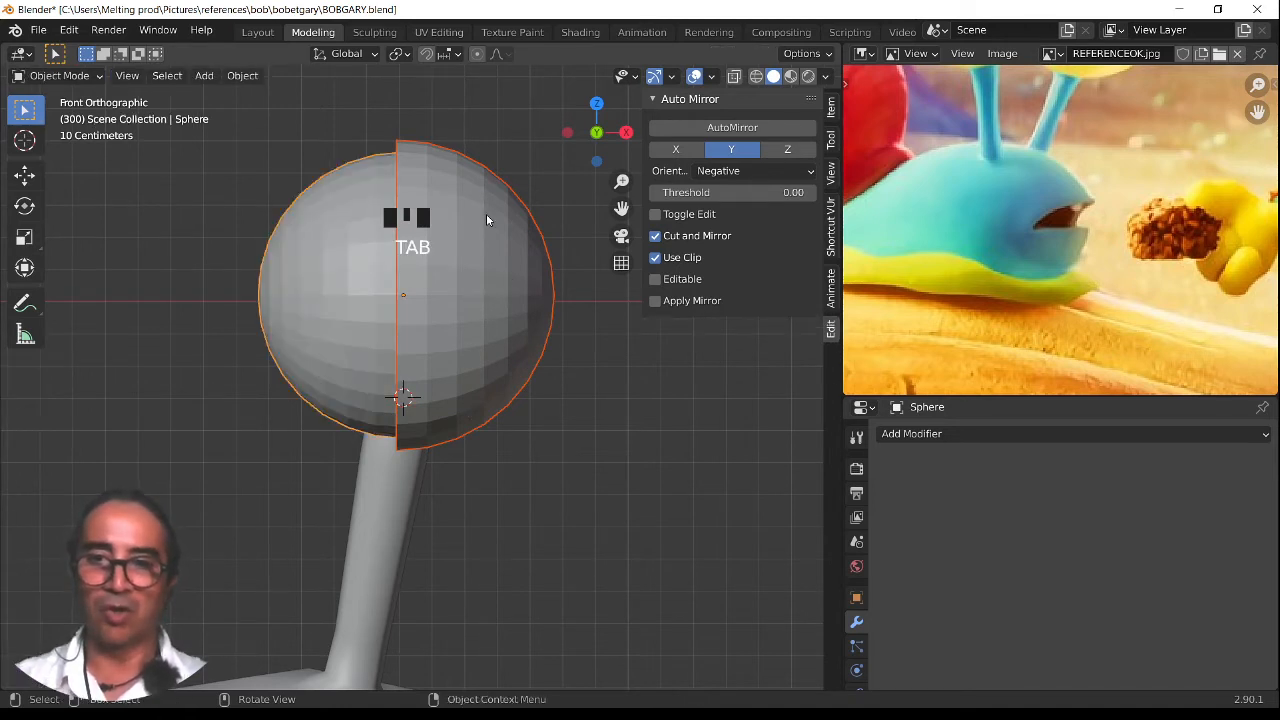
Rotate the half-sphere cover by -90° in the front view so that it caps the upper half of the eyeball
{"action": "left_click", "coordinate": [486, 213]}
{"action": "left_click", "coordinate": [458, 223]}
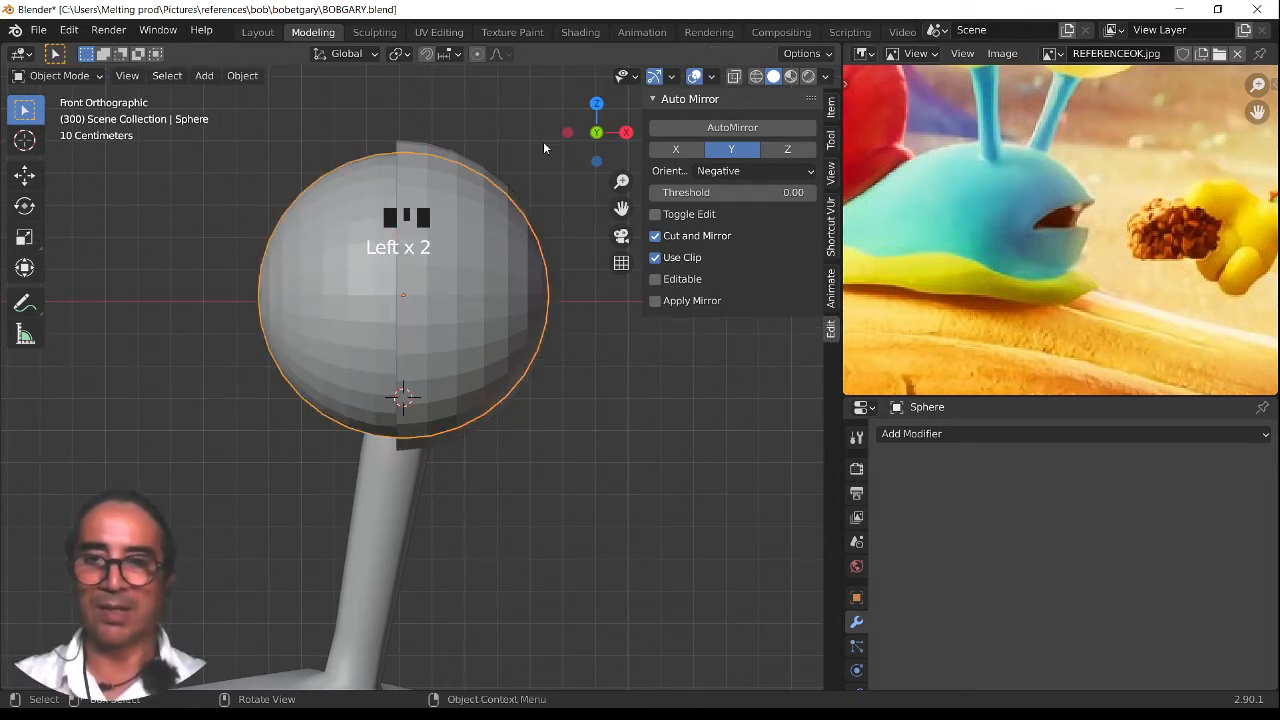
{"action": "left_click", "coordinate": [462, 183]}
{"action": "key", "text": "r"}
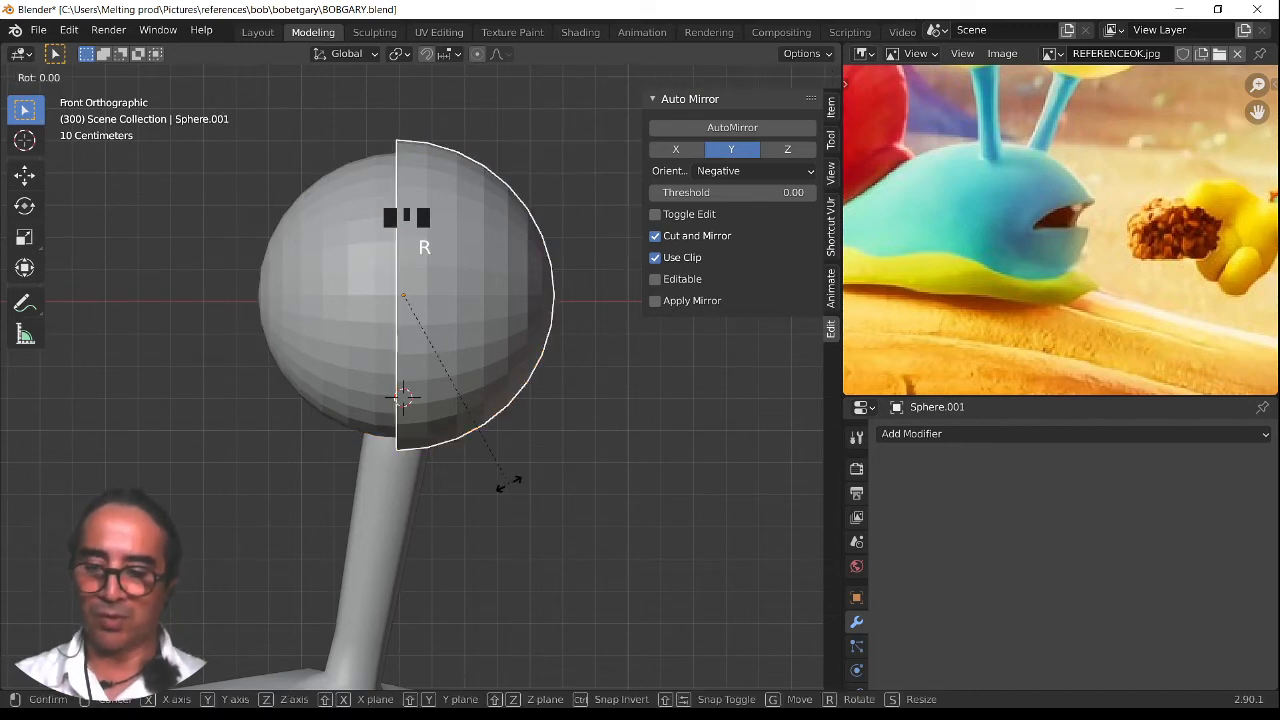
{"action": "left_click", "coordinate": [588, 190]}
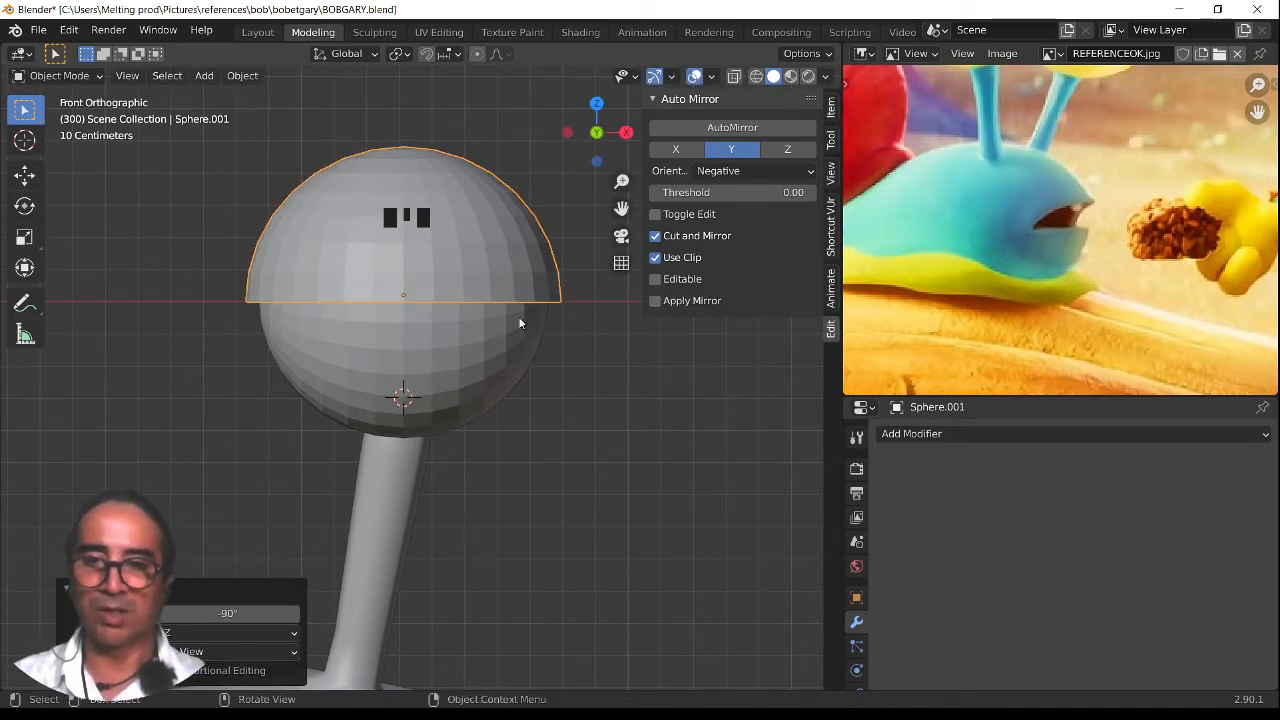
In Edit Mode, stretch the whole half-sphere cover along Z by about 1.106
{"action": "scroll", "coordinate": [465, 287], "scroll_direction": "down", "scroll_amount": 3}
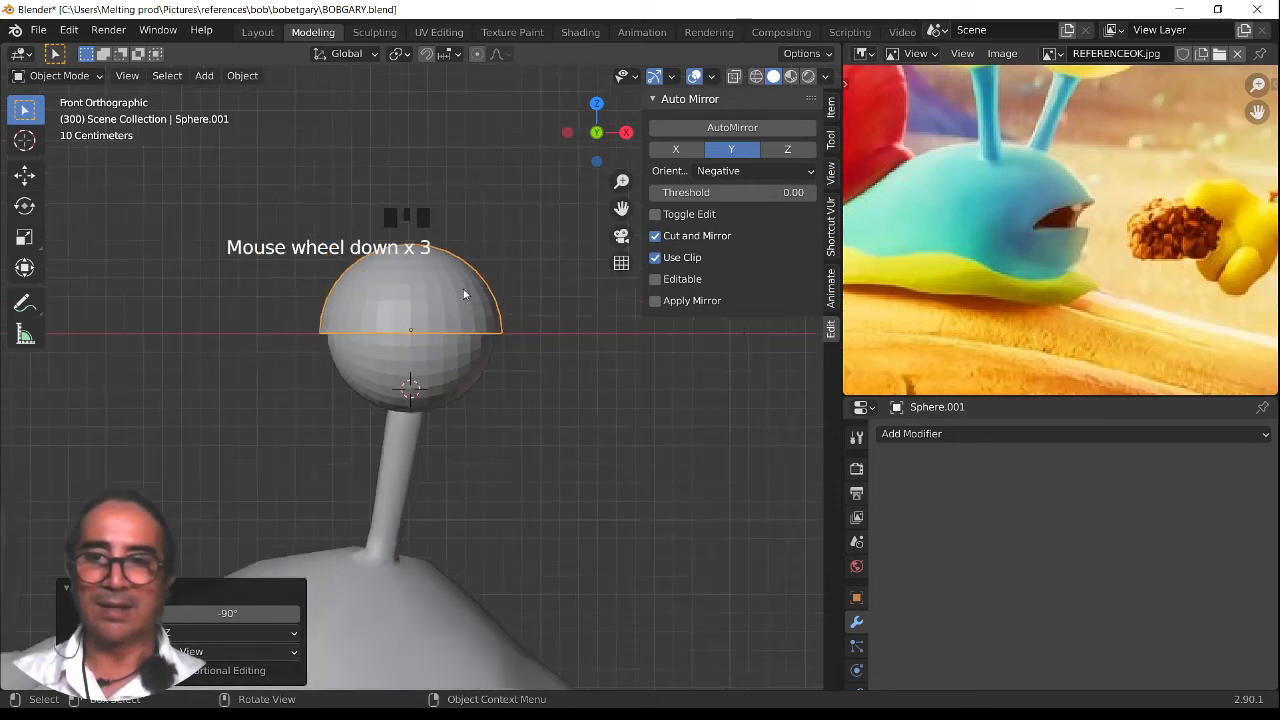
{"action": "scroll", "coordinate": [468, 289], "scroll_direction": "up", "scroll_amount": 2}
{"action": "key", "text": "Tab"}
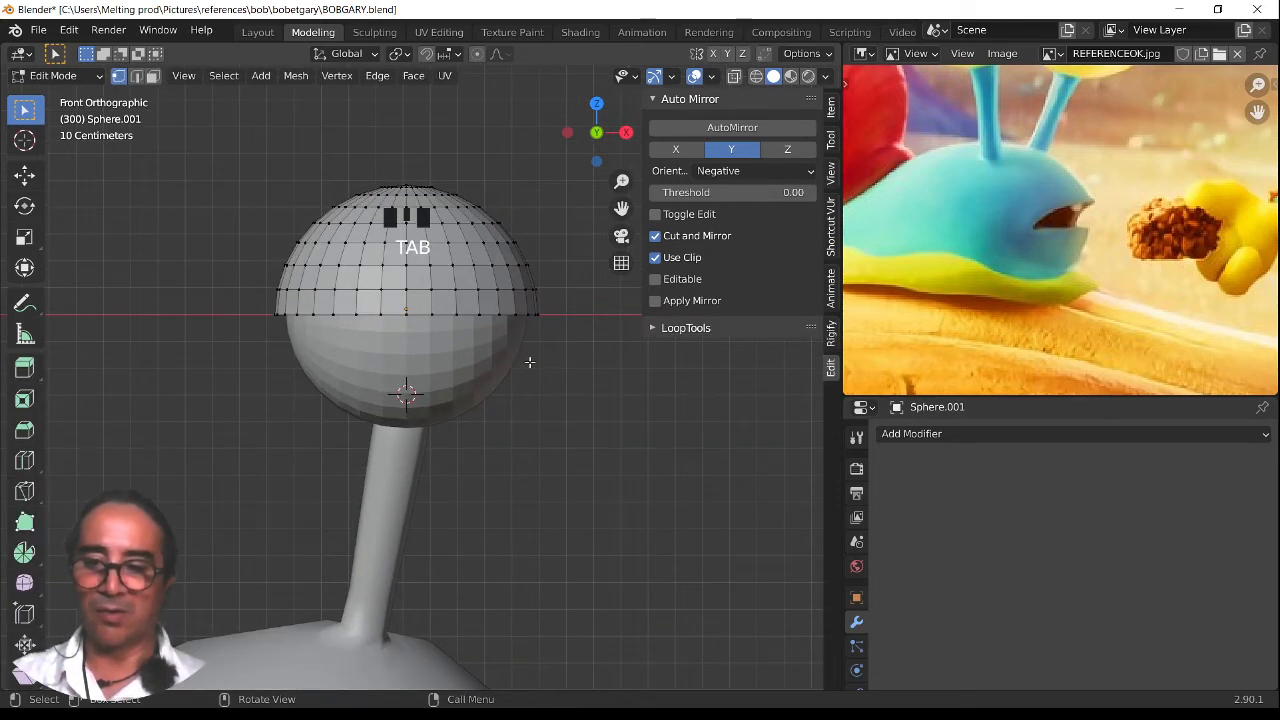
{"action": "key", "text": "a"}
{"action": "key", "text": "s"}
{"action": "key", "text": "z"}
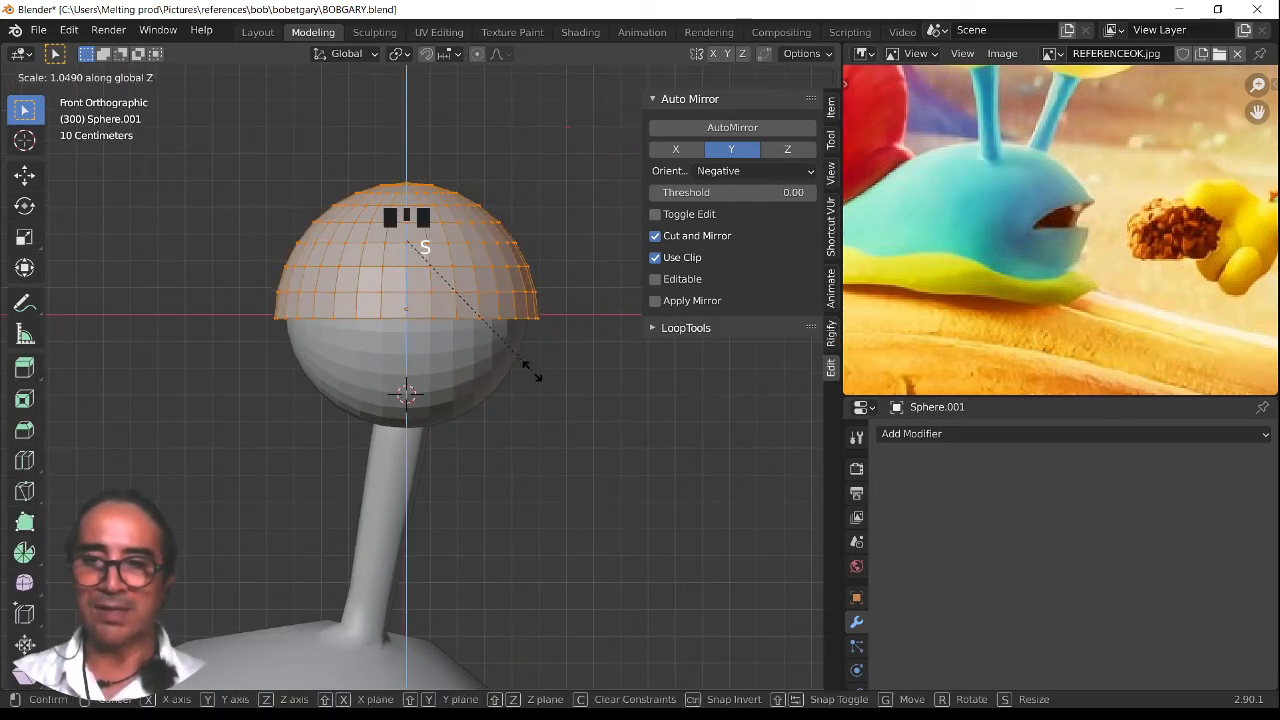
{"action": "left_click", "coordinate": [532, 384]}
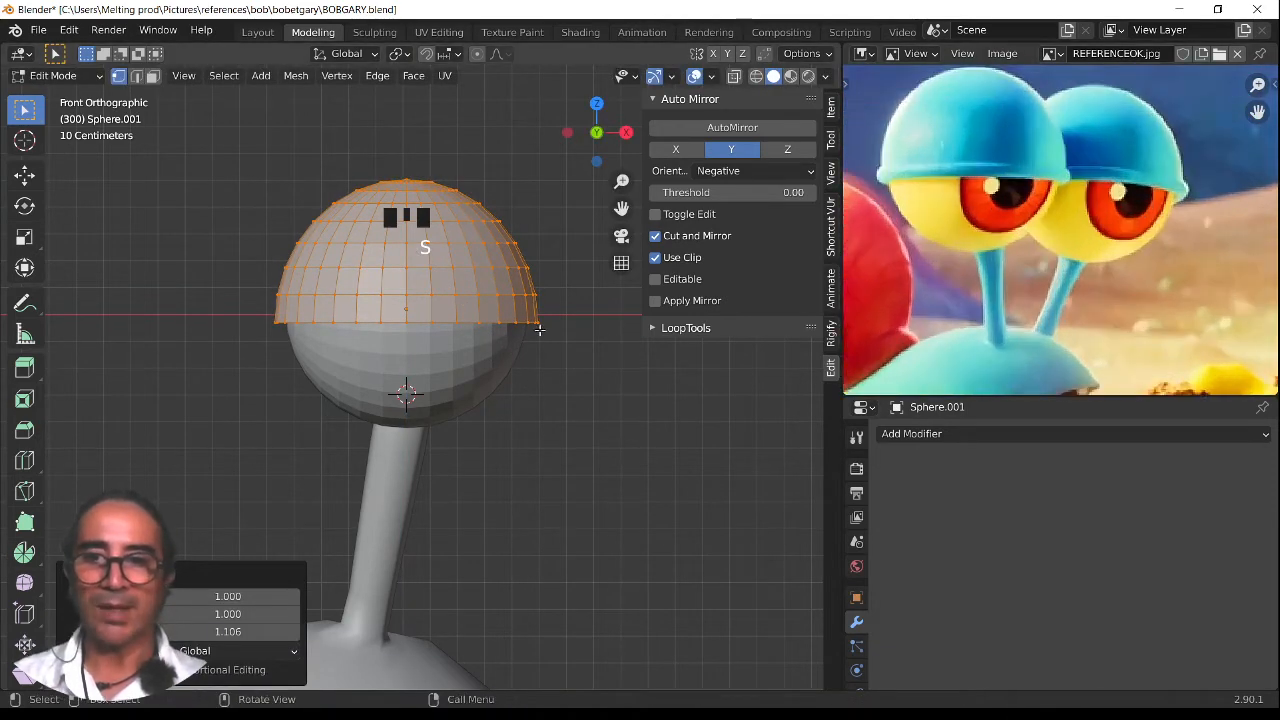
Select the lowest ring of faces on the cover and extrude it in place with no offset
{"action": "scroll", "coordinate": [357, 328], "scroll_direction": "up", "scroll_amount": 2}
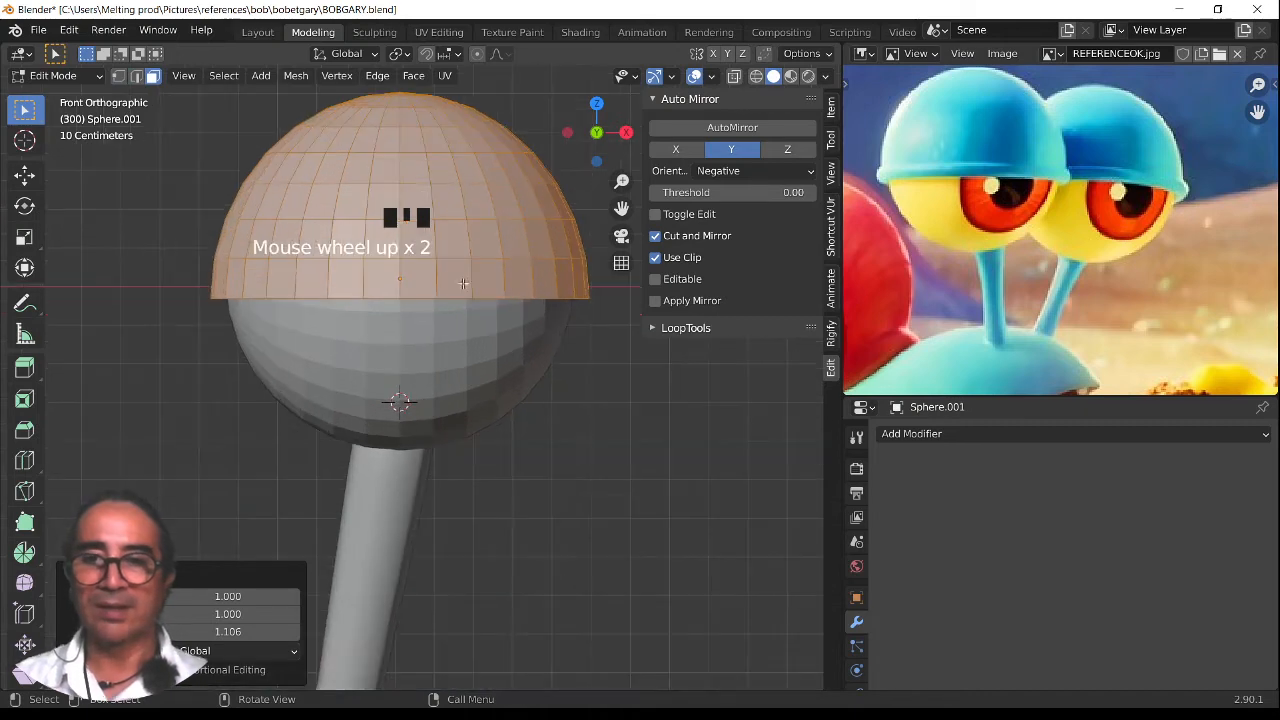
{"action": "middle_click_drag", "start_coordinate": [466, 290], "coordinate": [437, 380], "text": "shift"}
{"action": "scroll", "coordinate": [476, 369], "scroll_direction": "up", "scroll_amount": 2}
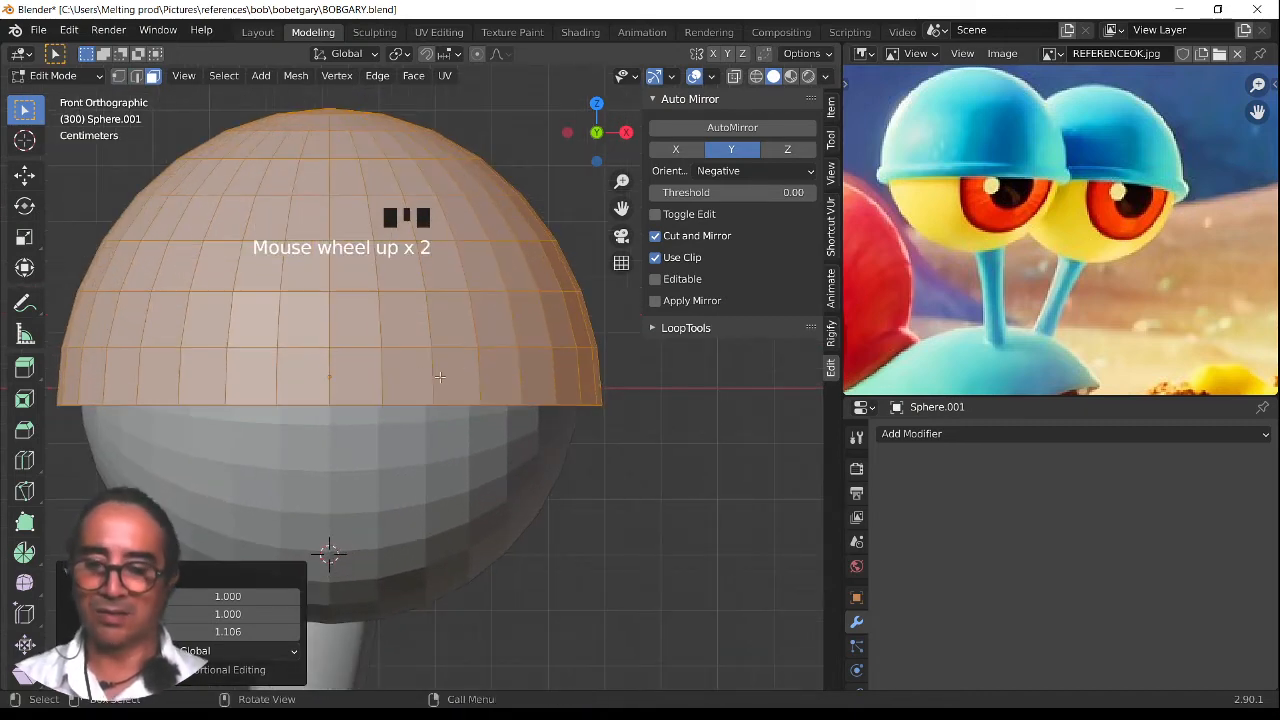
{"action": "left_click", "coordinate": [440, 375], "text": "alt"}
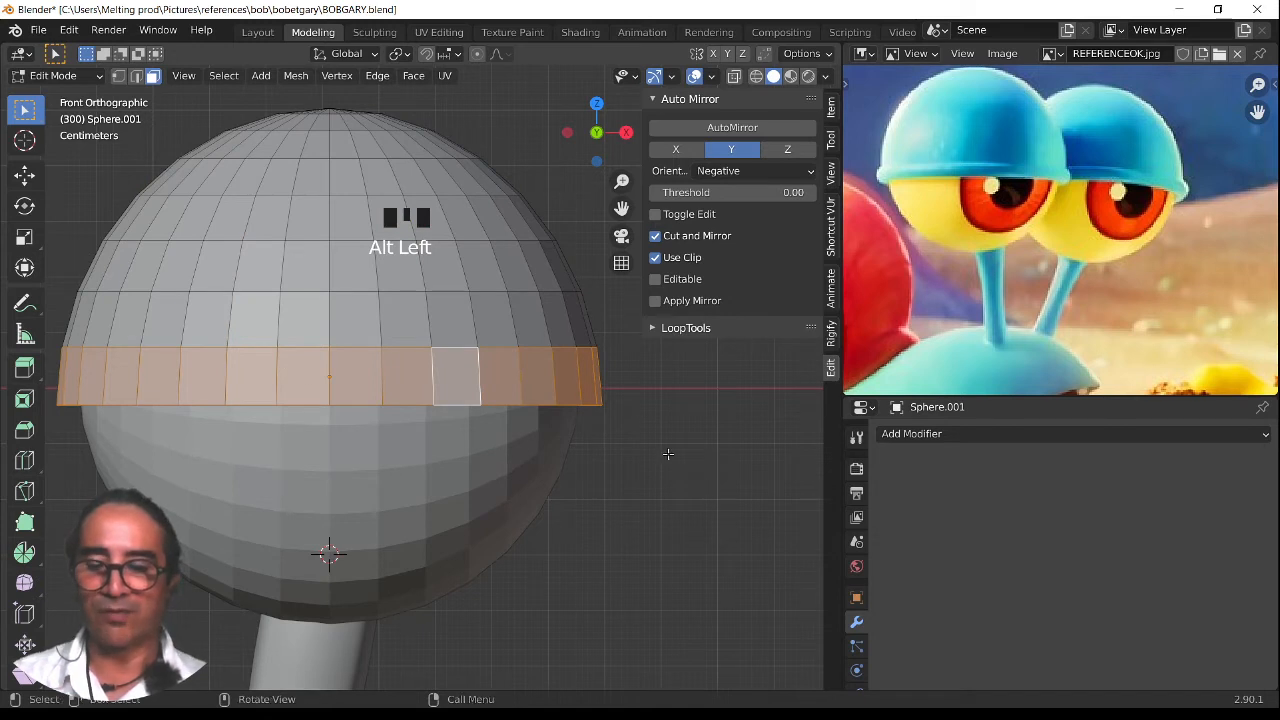
{"action": "key", "text": "e"}
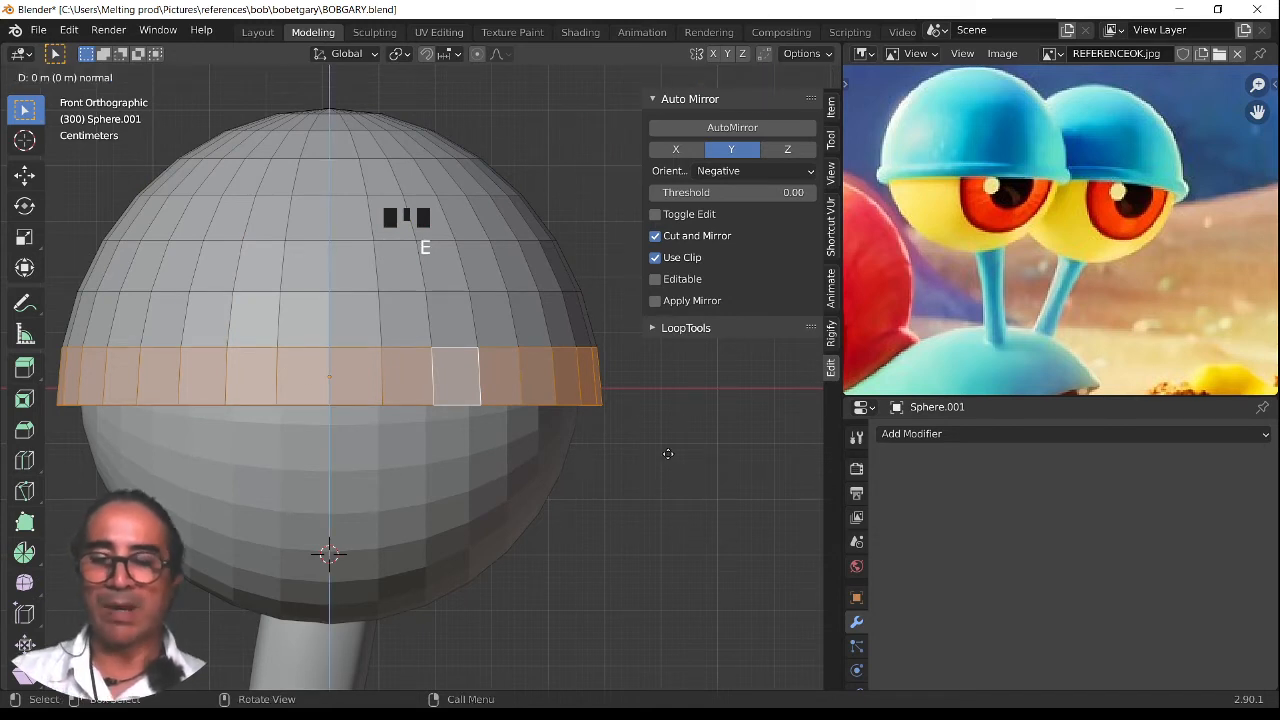
{"action": "right_click", "coordinate": [668, 454]}
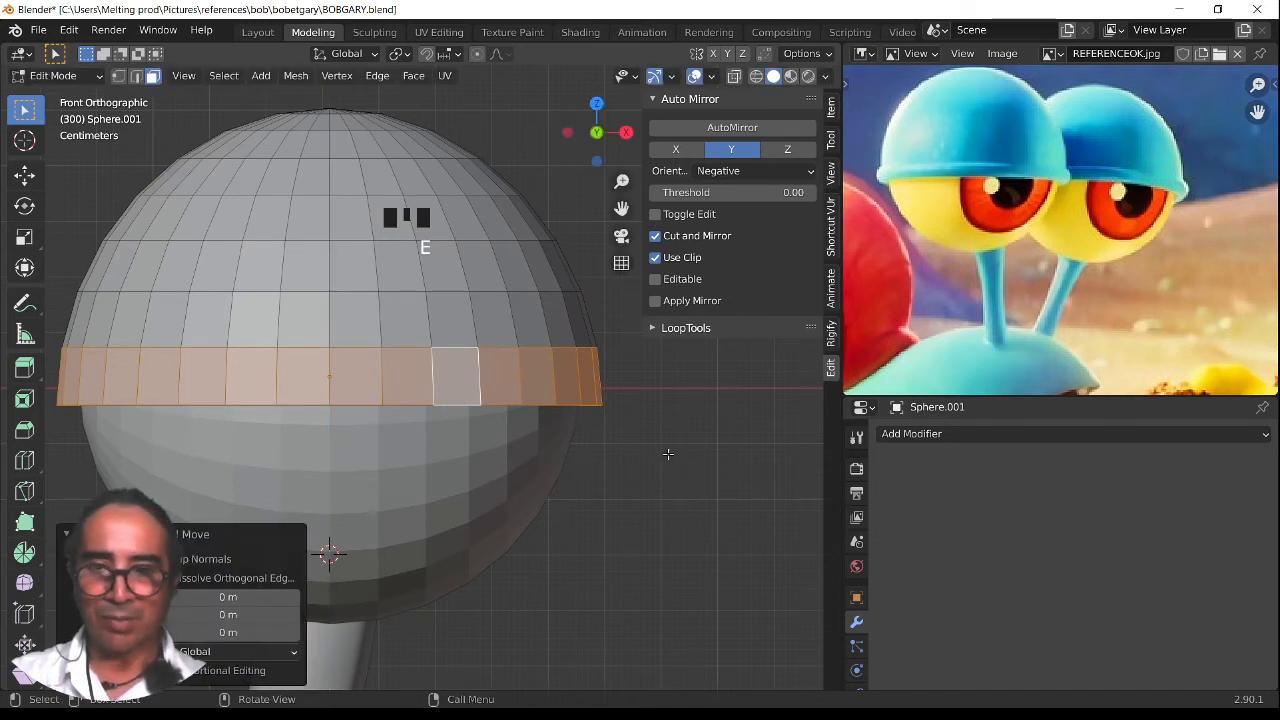
{"action": "key", "text": "g"}
{"action": "right_click", "coordinate": [608, 397]}
{"action": "middle_click_drag", "start_coordinate": [608, 397], "coordinate": [509, 445]}
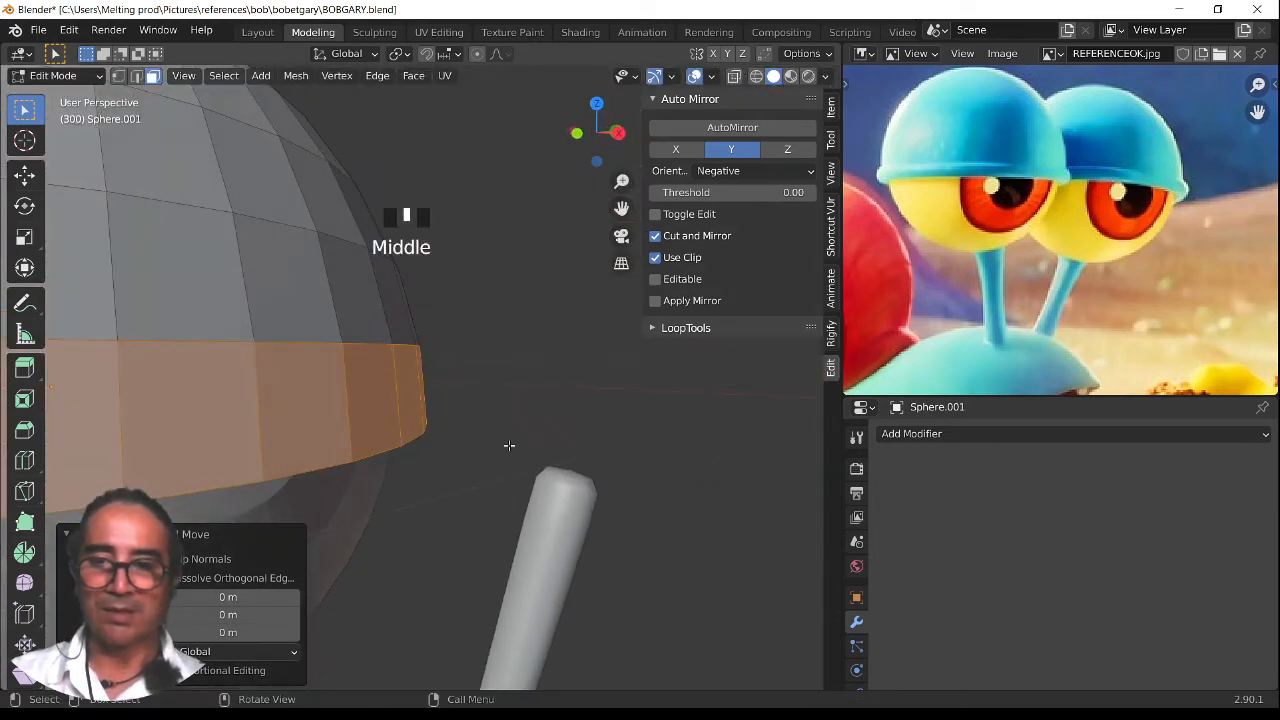
{"action": "scroll", "coordinate": [509, 445], "scroll_direction": "down", "scroll_amount": 4}
{"action": "key", "text": "KP_Decimal"}
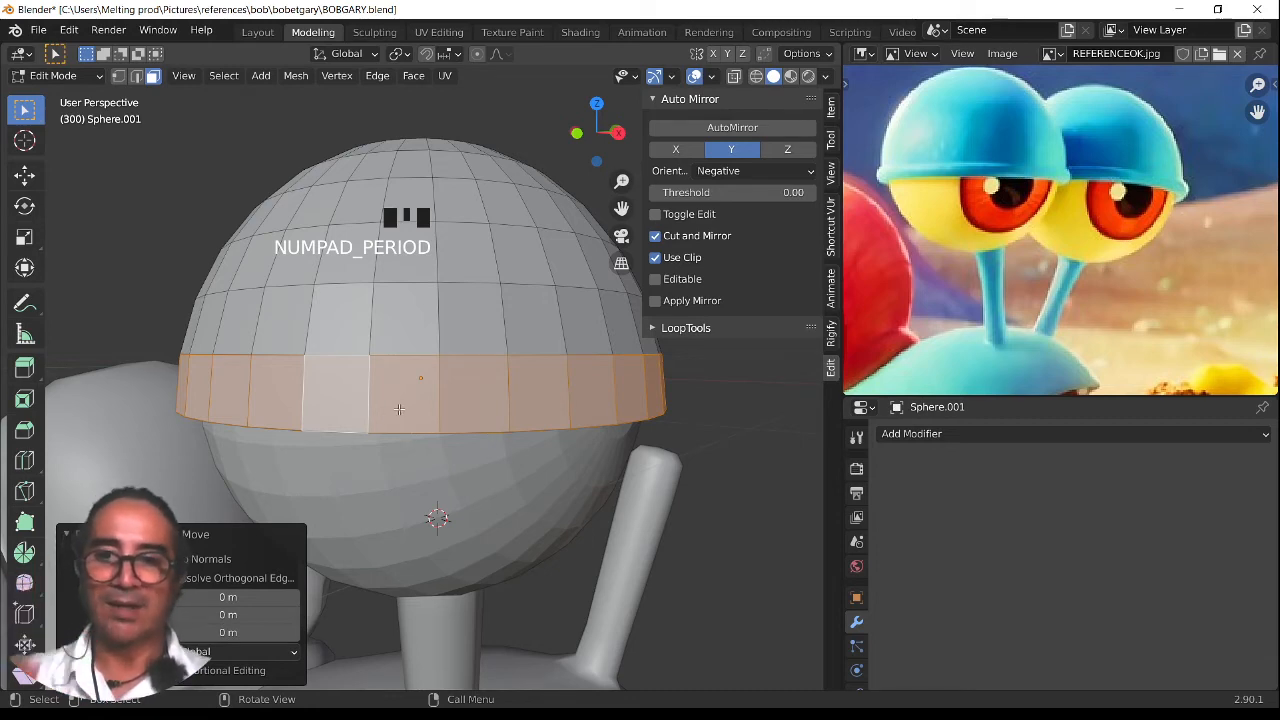
{"action": "scroll", "coordinate": [400, 410], "scroll_direction": "up", "scroll_amount": 1}
{"action": "scroll", "coordinate": [381, 371], "scroll_direction": "up", "scroll_amount": 2}
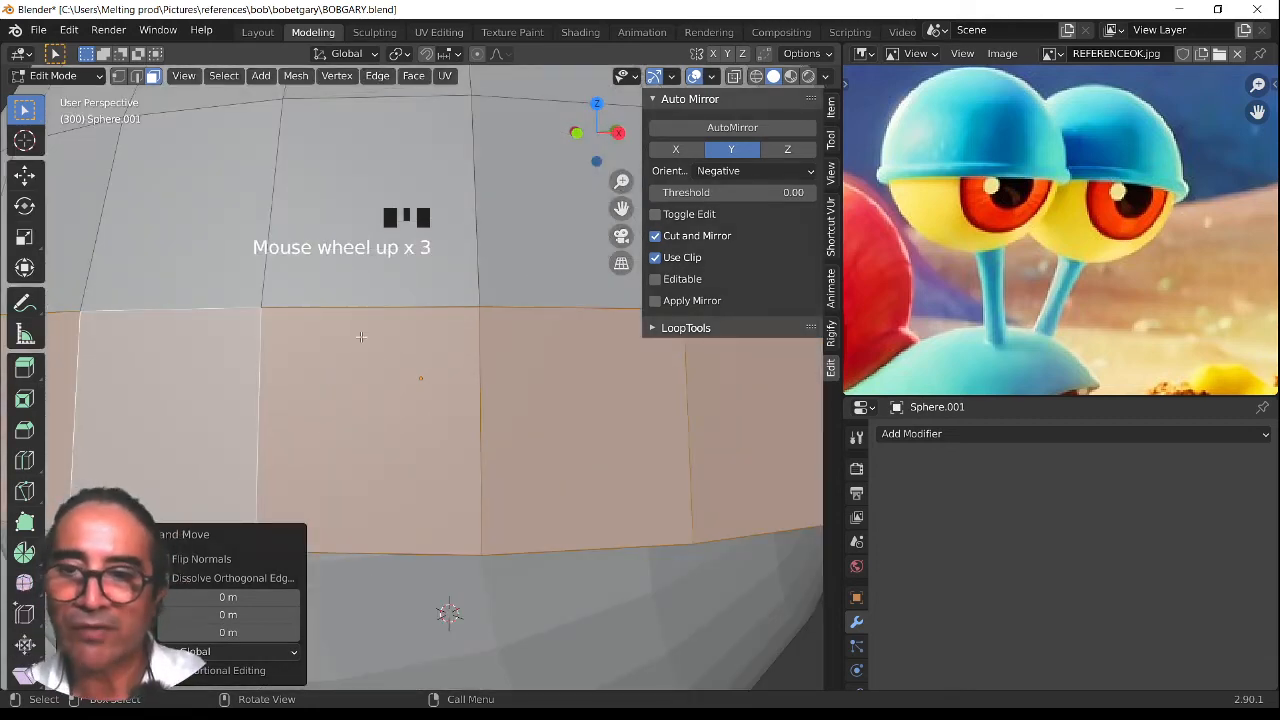
{"action": "left_click", "coordinate": [118, 75]}
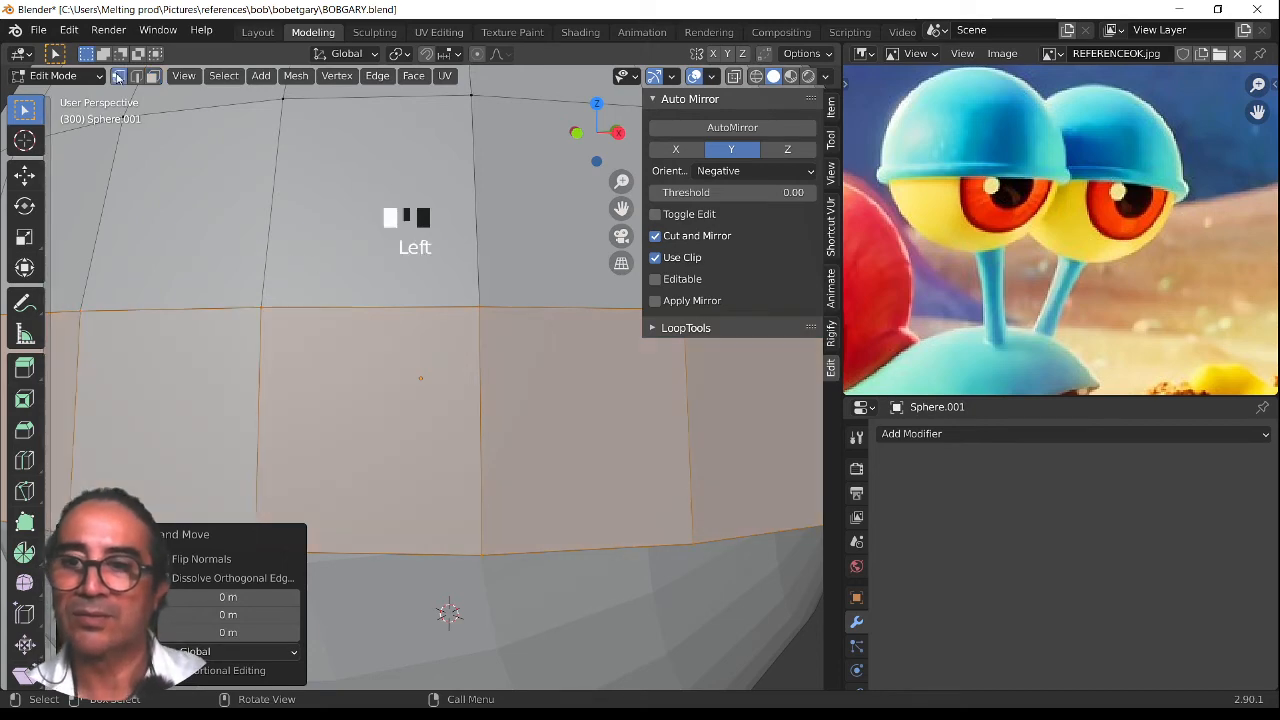
{"action": "left_click", "coordinate": [152, 76]}
{"action": "scroll", "coordinate": [483, 436], "scroll_direction": "down", "scroll_amount": 4}
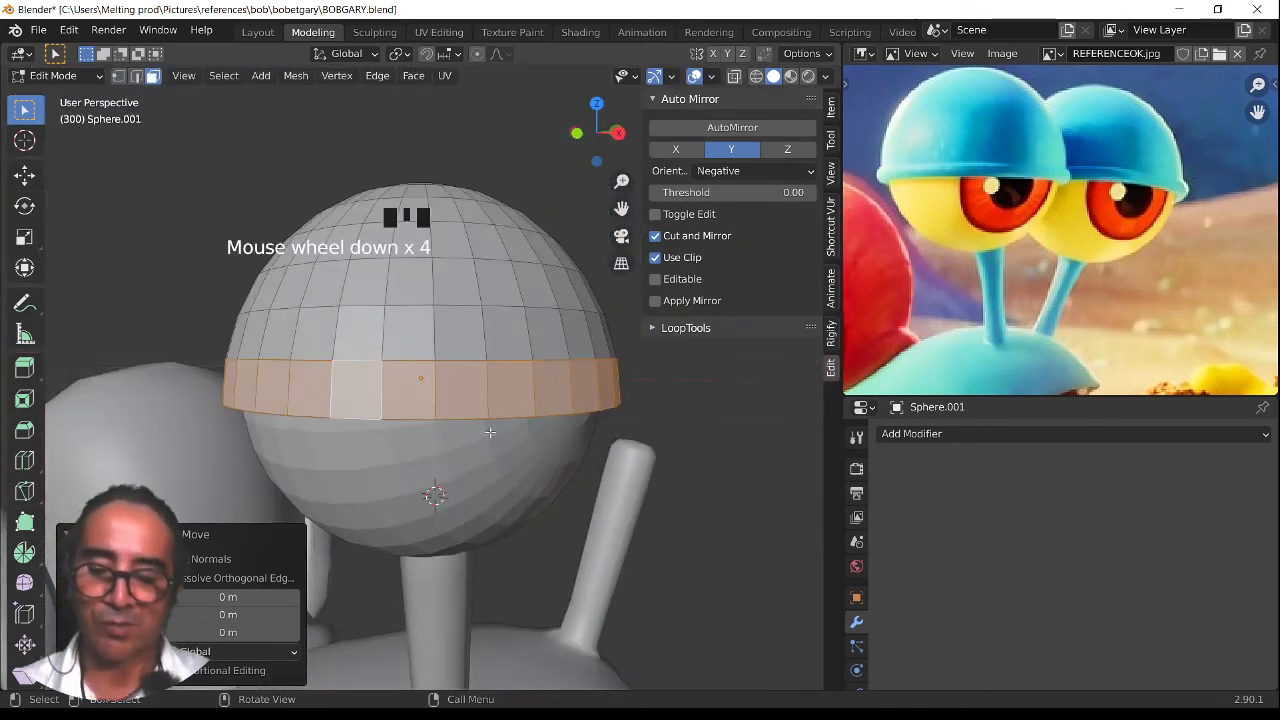
{"action": "key", "text": "g"}
{"action": "right_click", "coordinate": [467, 452]}
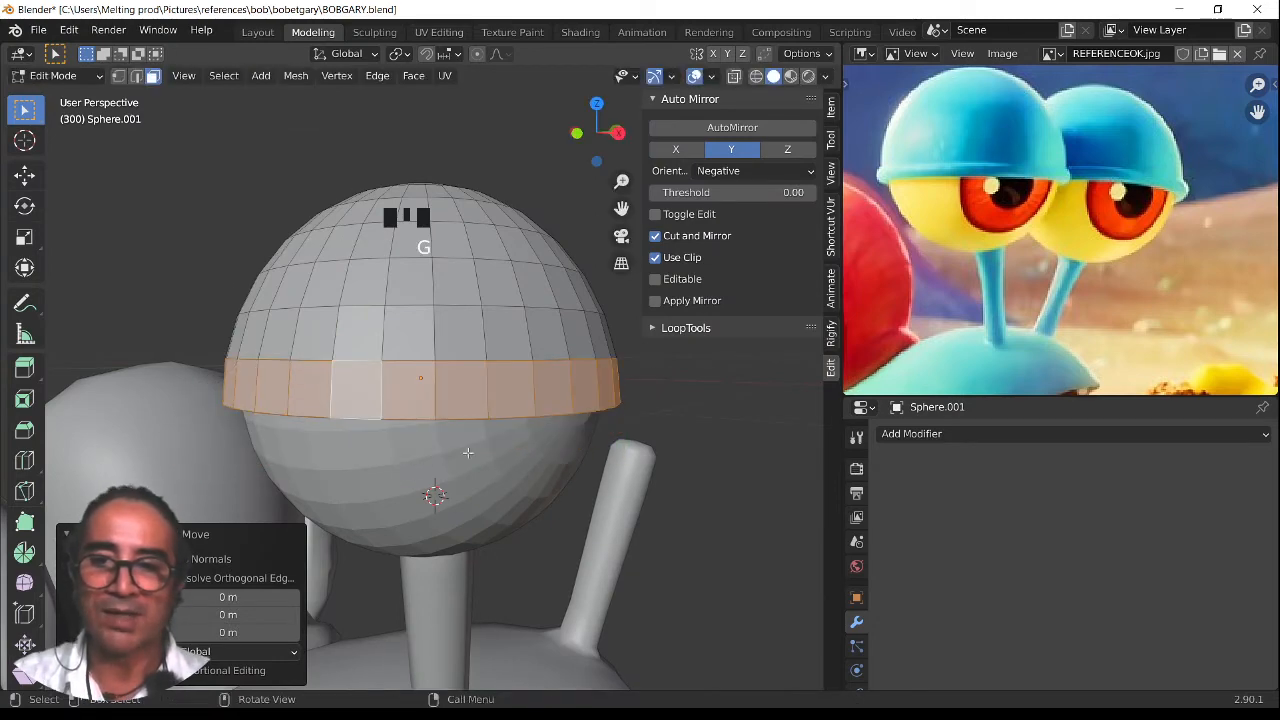
{"action": "scroll", "coordinate": [474, 456], "scroll_direction": "down", "scroll_amount": 2}
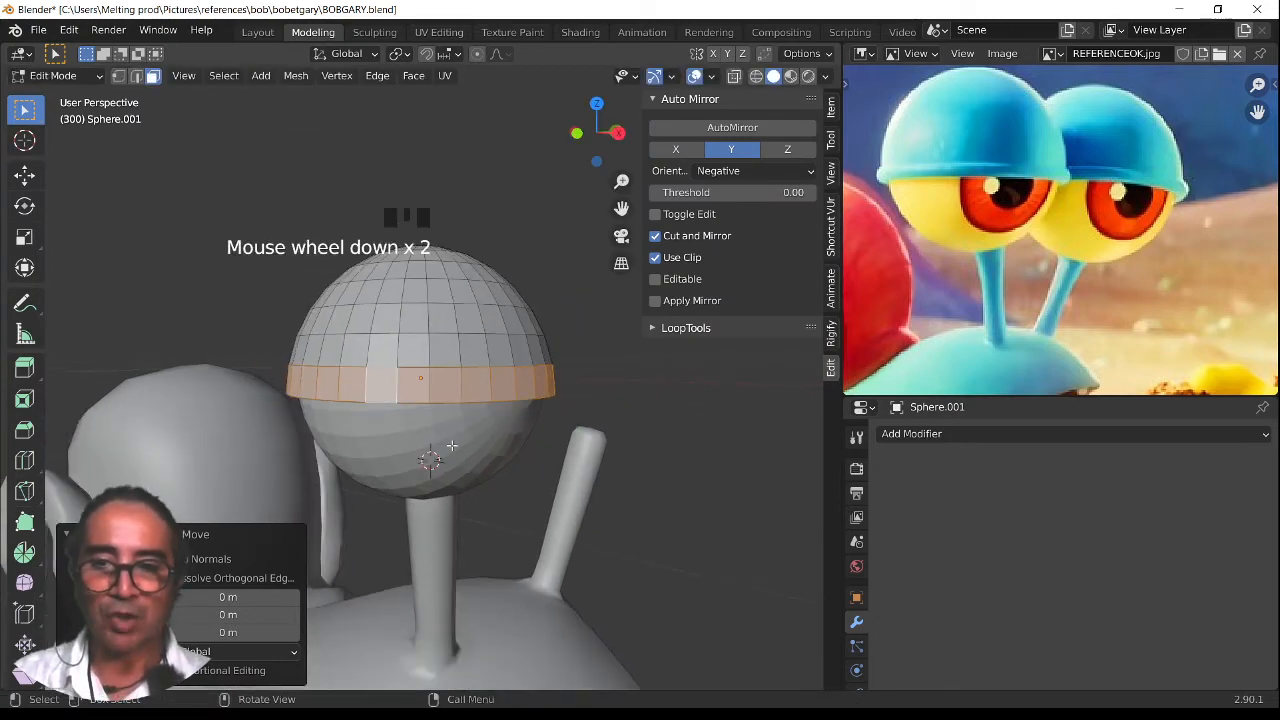
Scale the extruded band in X and Y only by about 1.105 and again by about 0.979 to form the eyelid rim
{"action": "middle_click_drag", "start_coordinate": [474, 456], "coordinate": [492, 461]}
{"action": "key", "text": "s"}
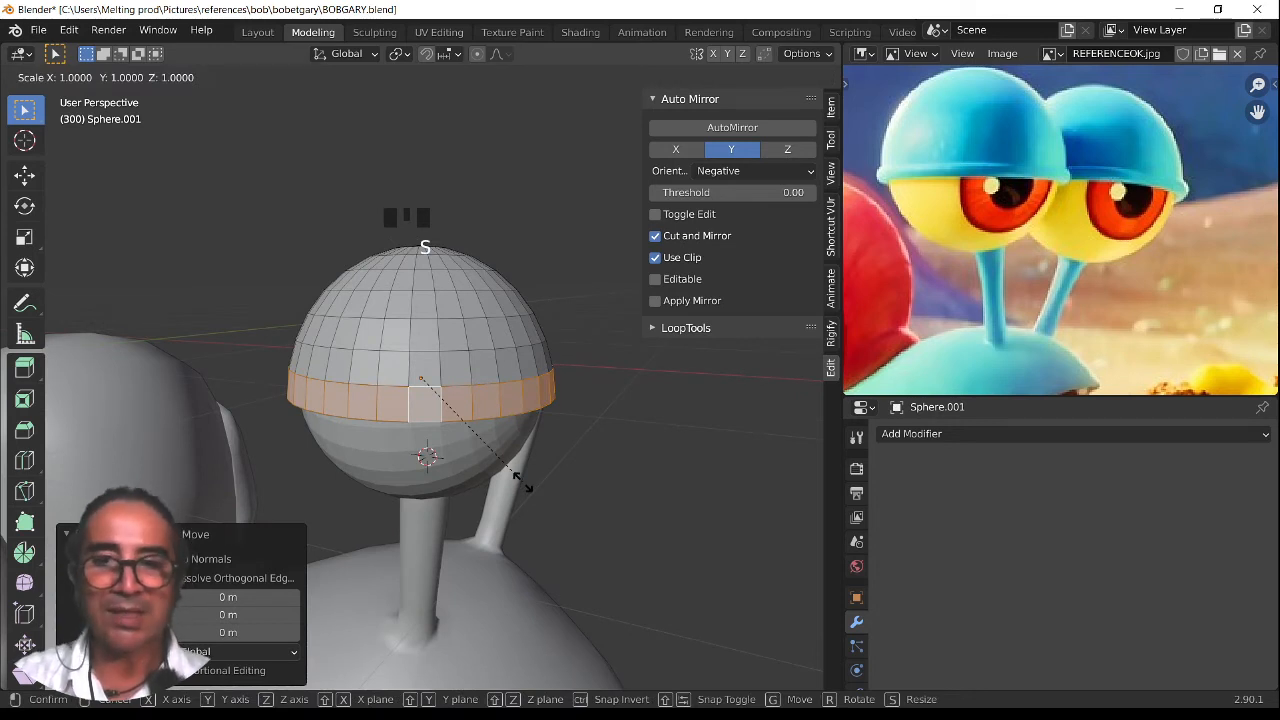
{"action": "key", "text": "shift+z"}
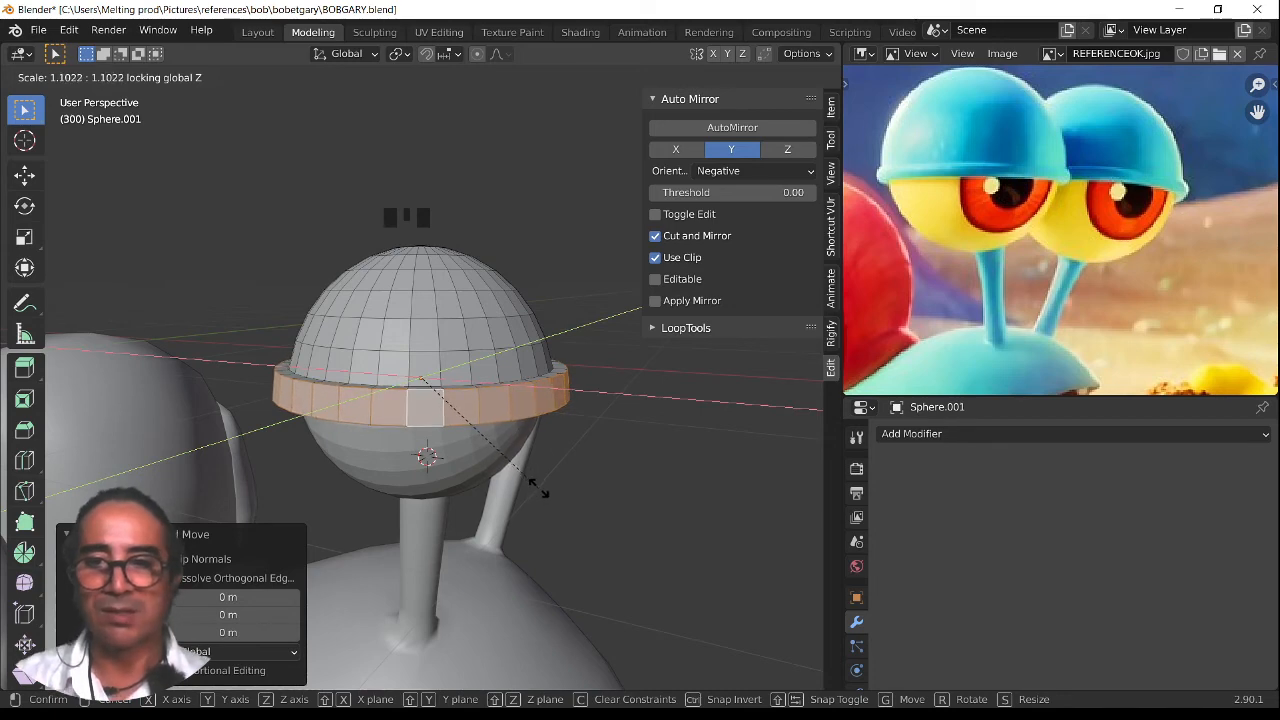
{"action": "left_click", "coordinate": [536, 487]}
{"action": "middle_click_drag", "start_coordinate": [500, 458], "coordinate": [490, 470]}
{"action": "scroll", "coordinate": [475, 496], "scroll_direction": "up", "scroll_amount": 3}
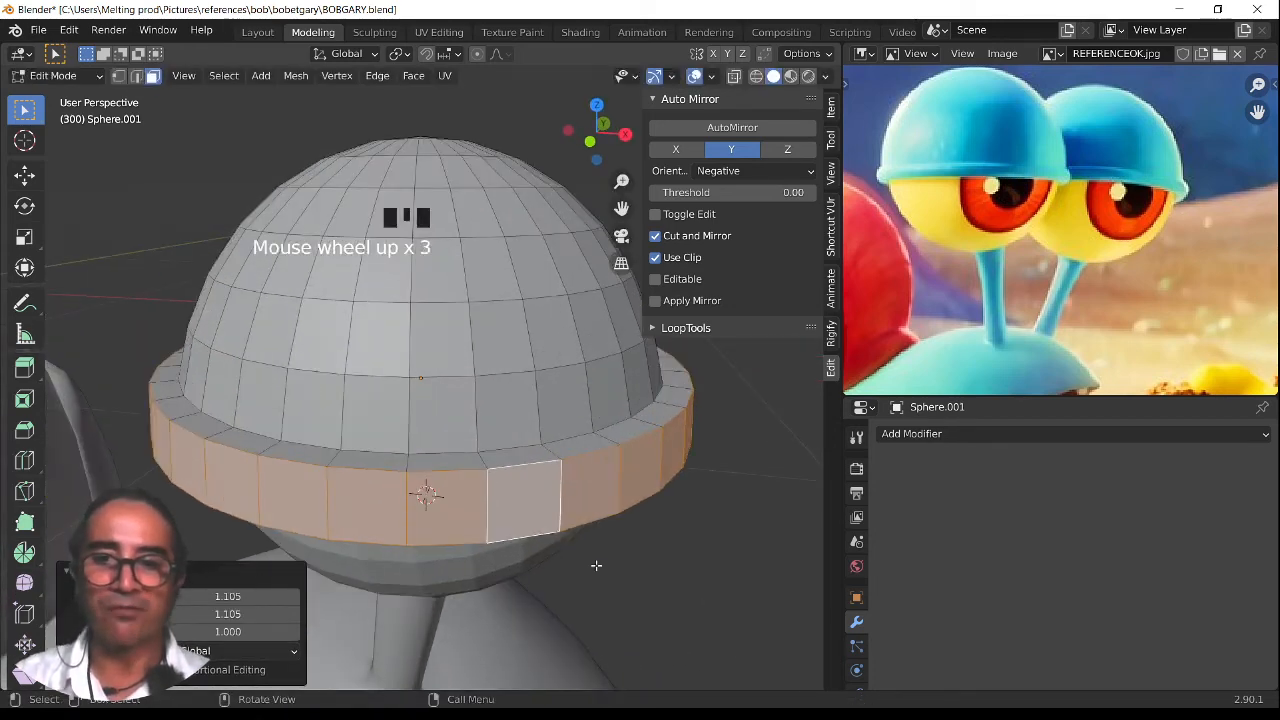
{"action": "key", "text": "s"}
{"action": "key", "text": "shift+z"}
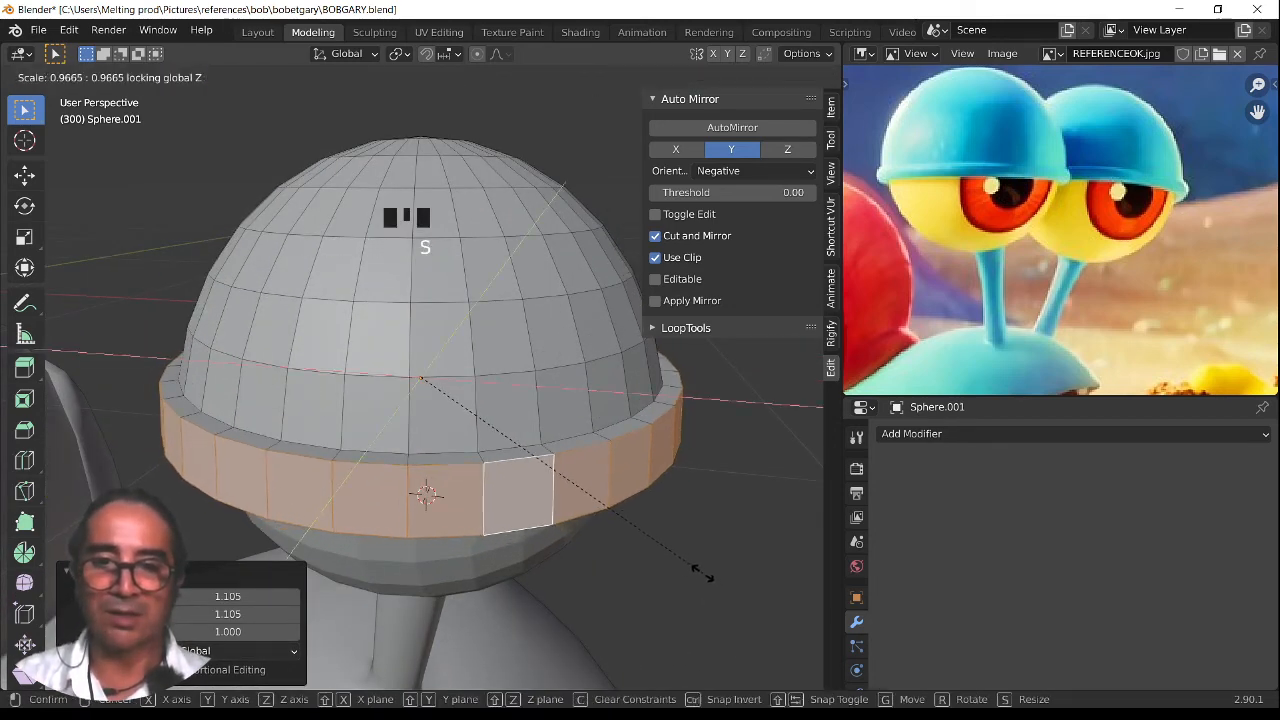
{"action": "left_click", "coordinate": [707, 574]}
Add a loop cut around the dome, slid down close to the rim, and return to Object Mode
{"action": "middle_click_drag", "start_coordinate": [707, 574], "coordinate": [579, 444]}
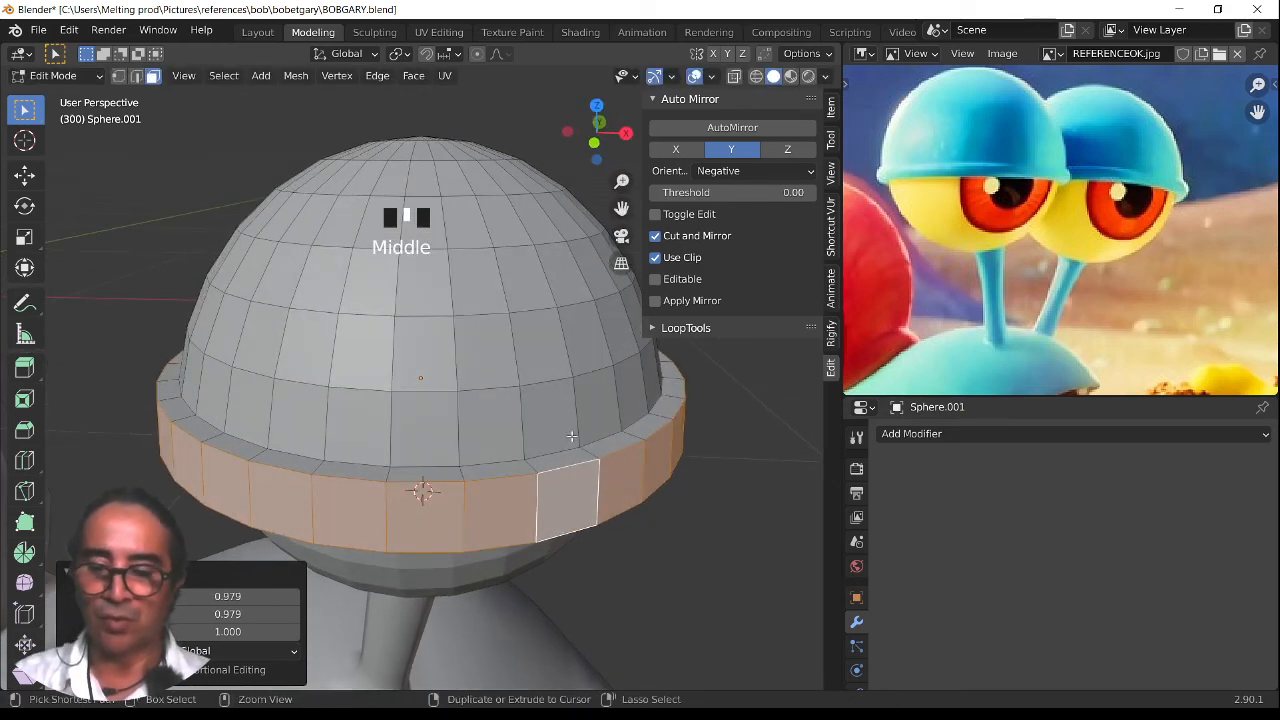
{"action": "key", "text": "ctrl+r"}
{"action": "left_click", "coordinate": [571, 437]}
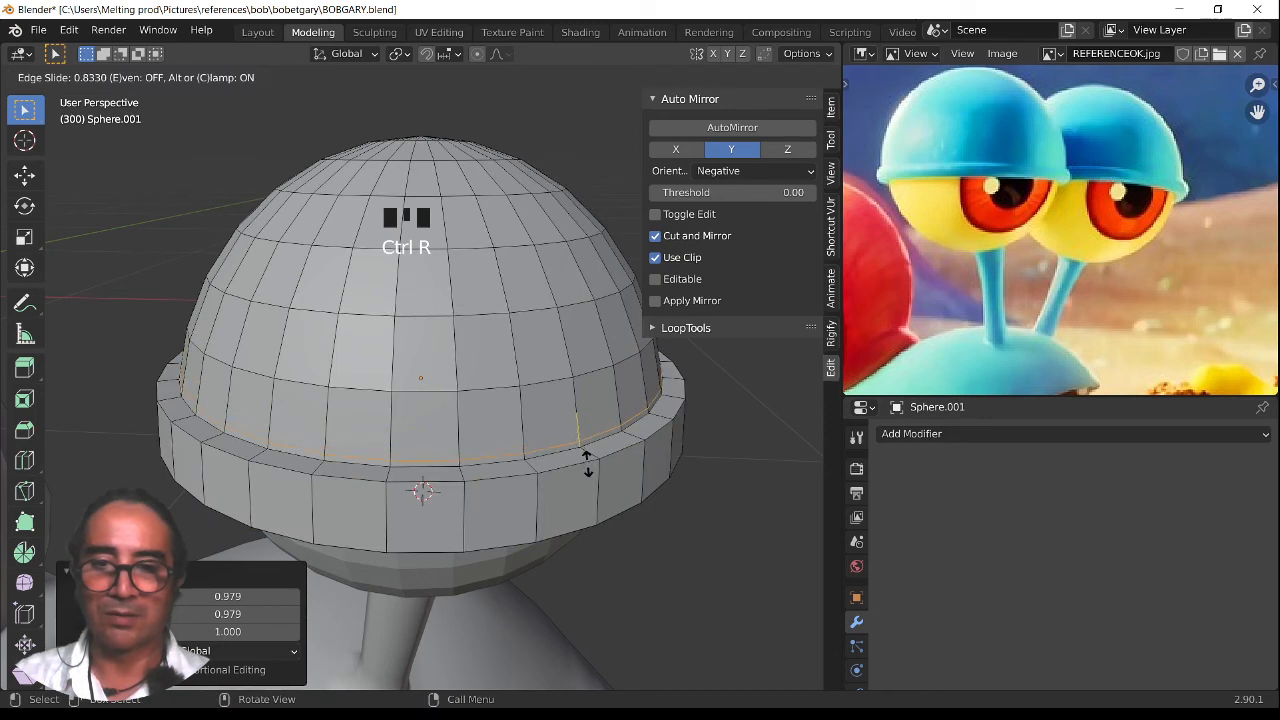
{"action": "left_click", "coordinate": [583, 457]}
{"action": "key", "text": "Tab"}
Add a Subdivision Surface modifier to the eyelid cover
{"action": "scroll", "coordinate": [571, 482], "scroll_direction": "down", "scroll_amount": 5}
{"action": "middle_click_drag", "start_coordinate": [571, 482], "coordinate": [471, 443]}
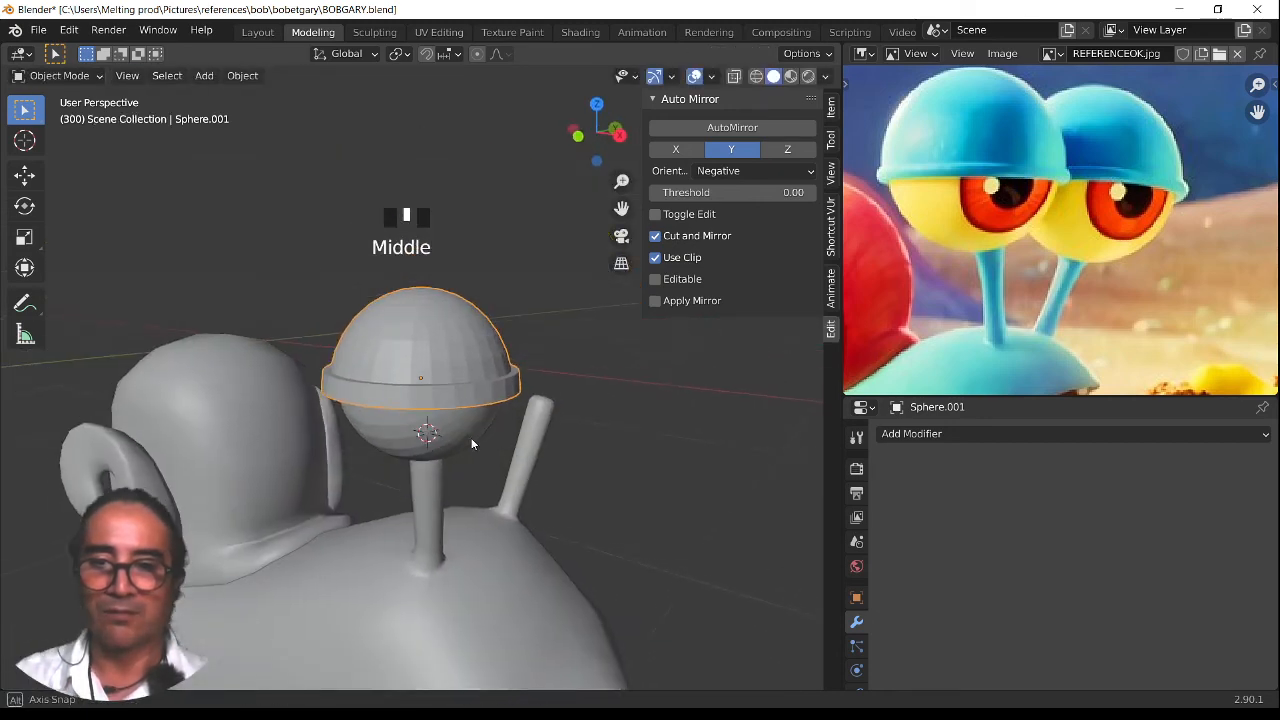
{"action": "right_click", "coordinate": [446, 369]}
{"action": "left_click", "coordinate": [968, 432]}
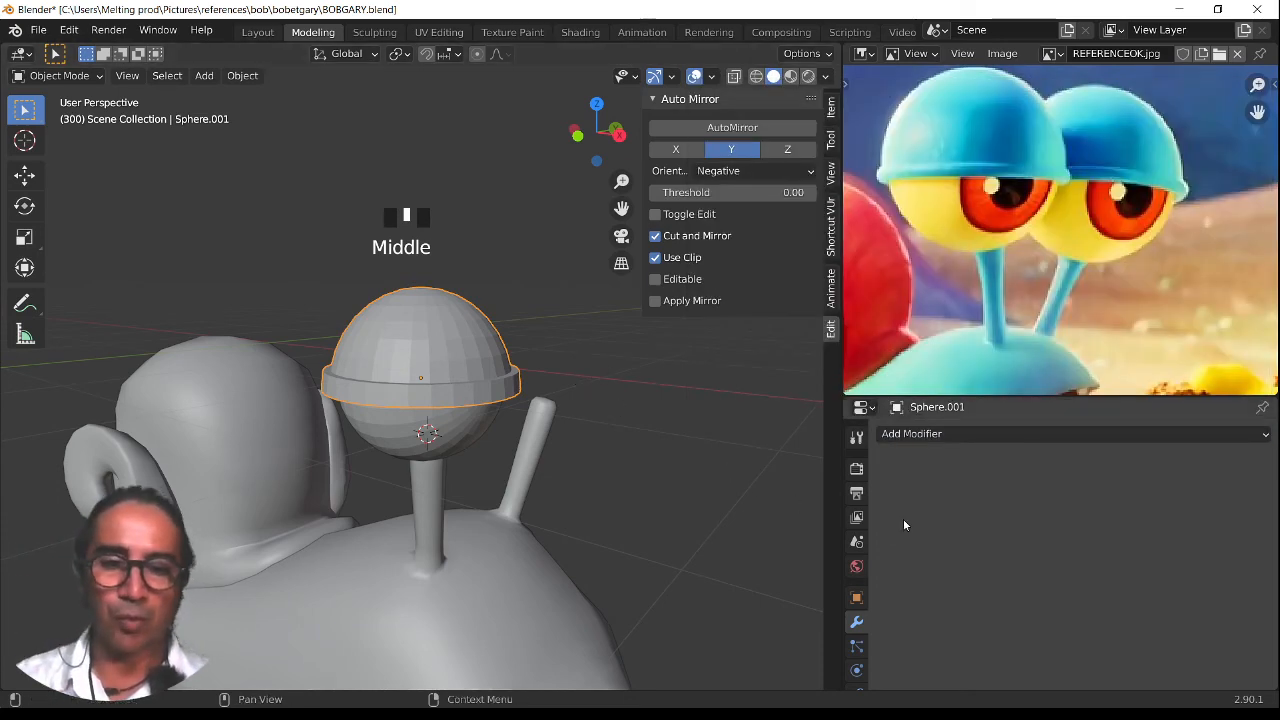
{"action": "left_click", "coordinate": [942, 434]}
{"action": "left_click", "coordinate": [924, 356]}
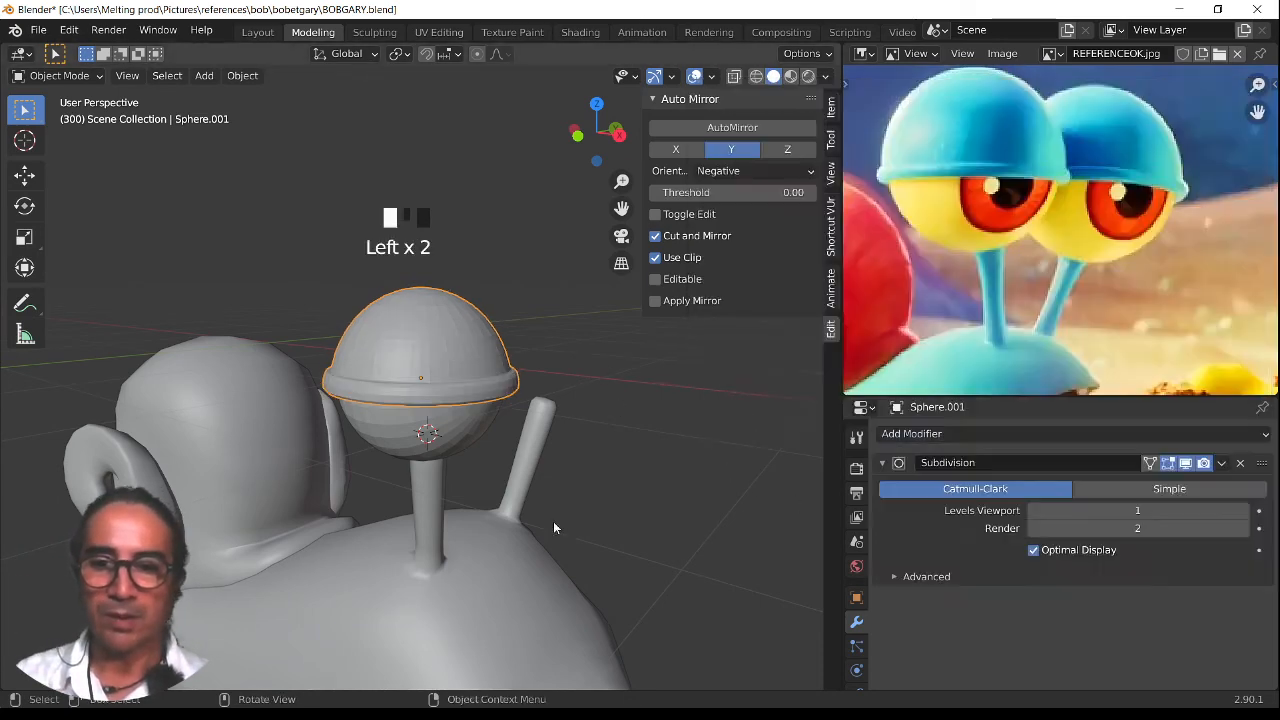
Apply smooth shading to the eyeball and to the eyelid cover
{"action": "middle_click_drag", "start_coordinate": [553, 521], "coordinate": [448, 419]}
{"action": "left_click", "coordinate": [448, 419]}
{"action": "right_click", "coordinate": [448, 415]}
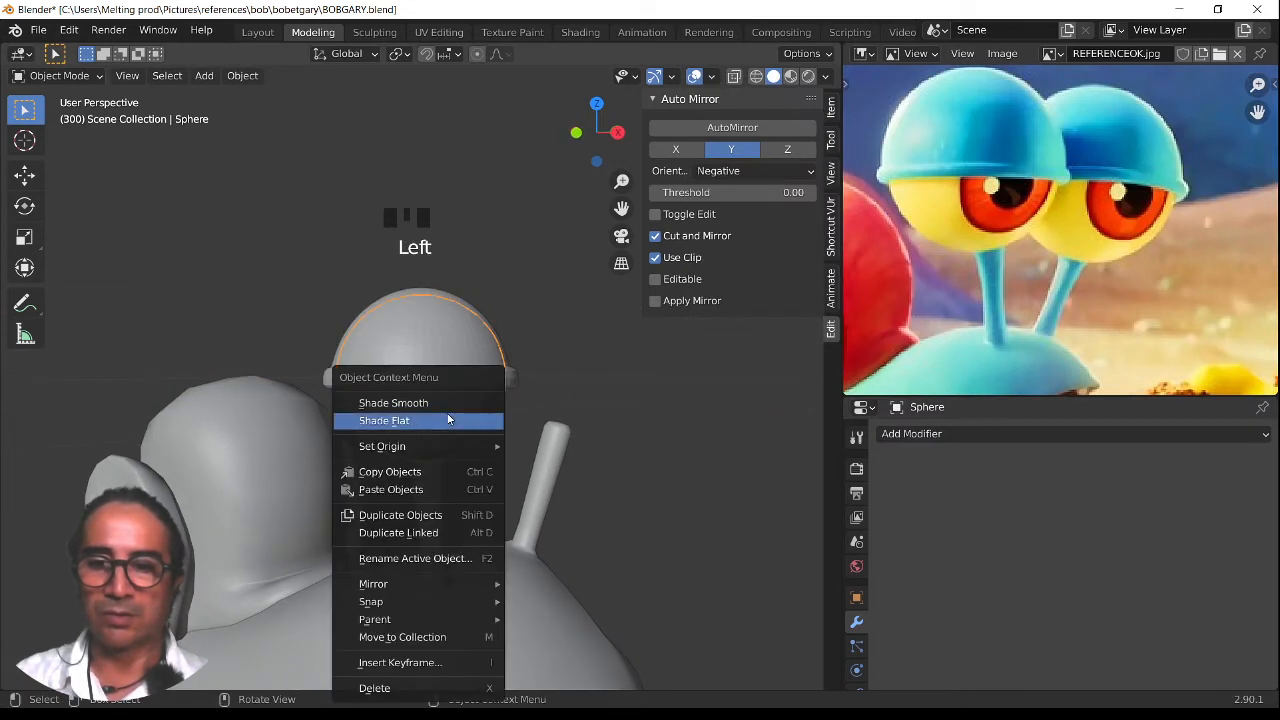
{"action": "left_click", "coordinate": [428, 402]}
{"action": "right_click", "coordinate": [455, 367]}
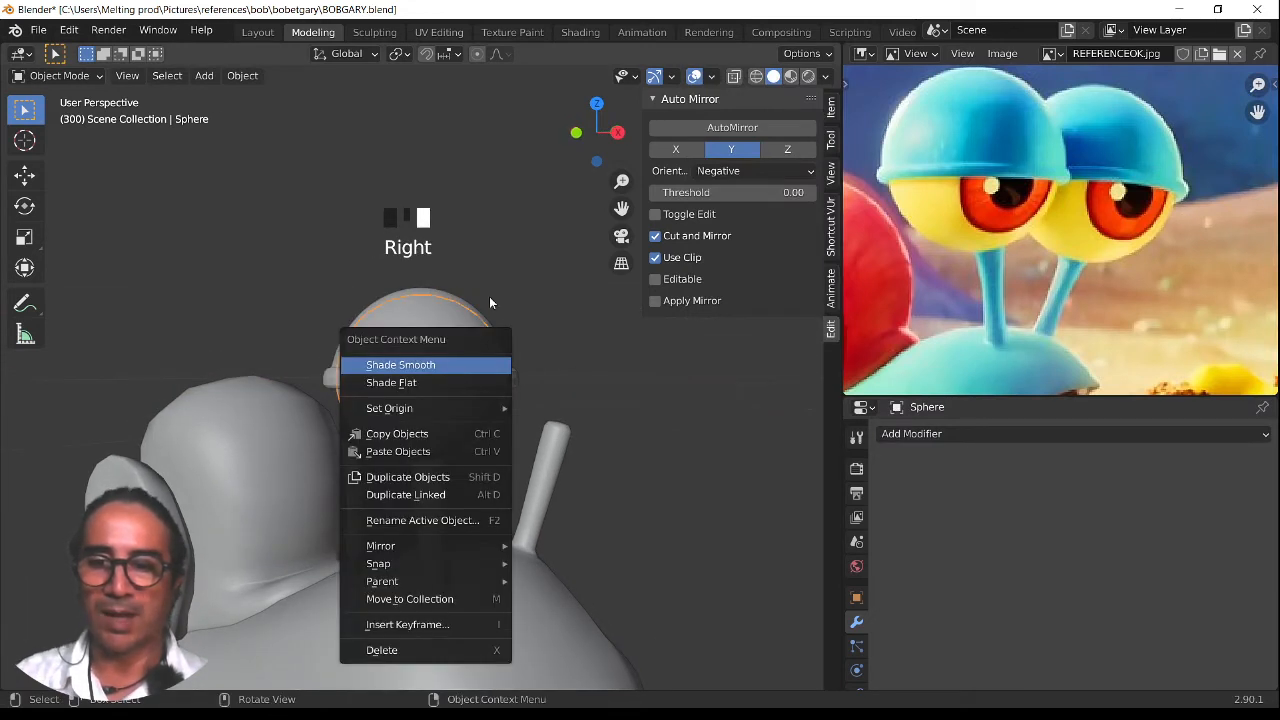
{"action": "left_click", "coordinate": [454, 364]}
{"action": "left_click", "coordinate": [436, 305]}
{"action": "right_click", "coordinate": [436, 305]}
{"action": "left_click", "coordinate": [436, 305]}
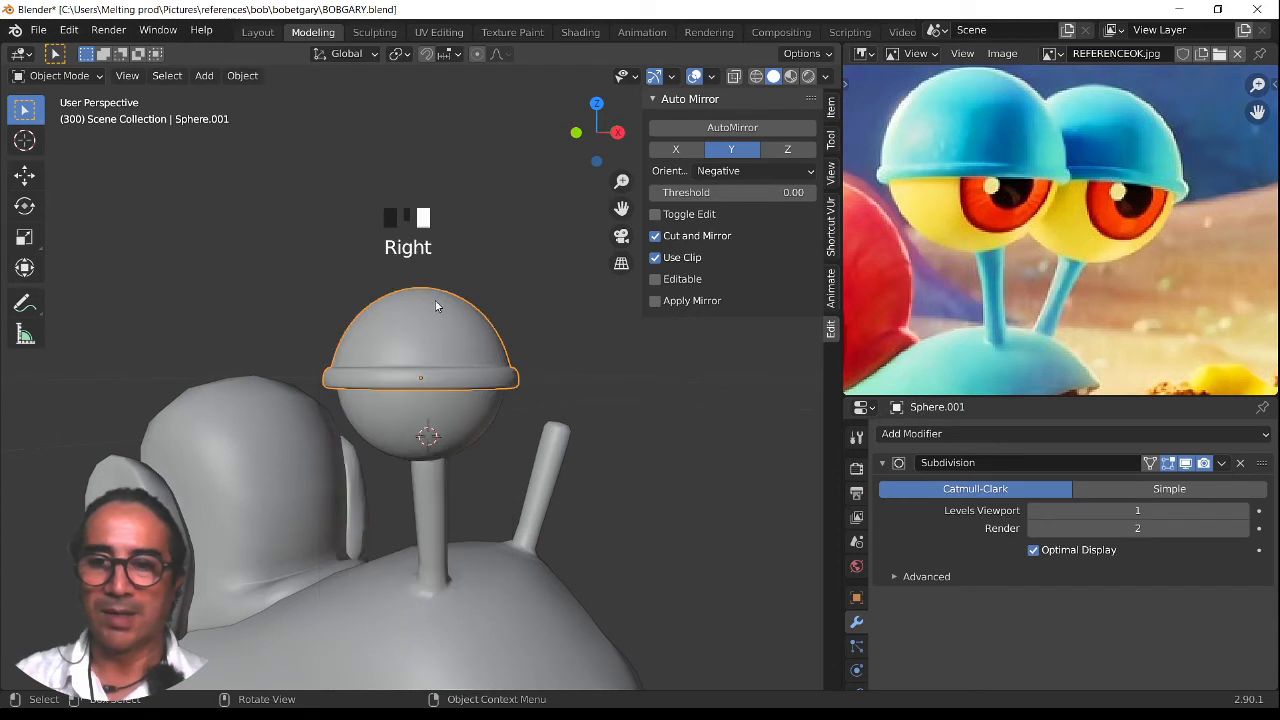
Enter Edit Mode on the eyeball and select the ring of faces around its front pole in face select mode
{"action": "middle_click_drag", "start_coordinate": [533, 508], "coordinate": [429, 423]}
{"action": "left_click", "coordinate": [428, 420]}
{"action": "key", "text": "Tab"}
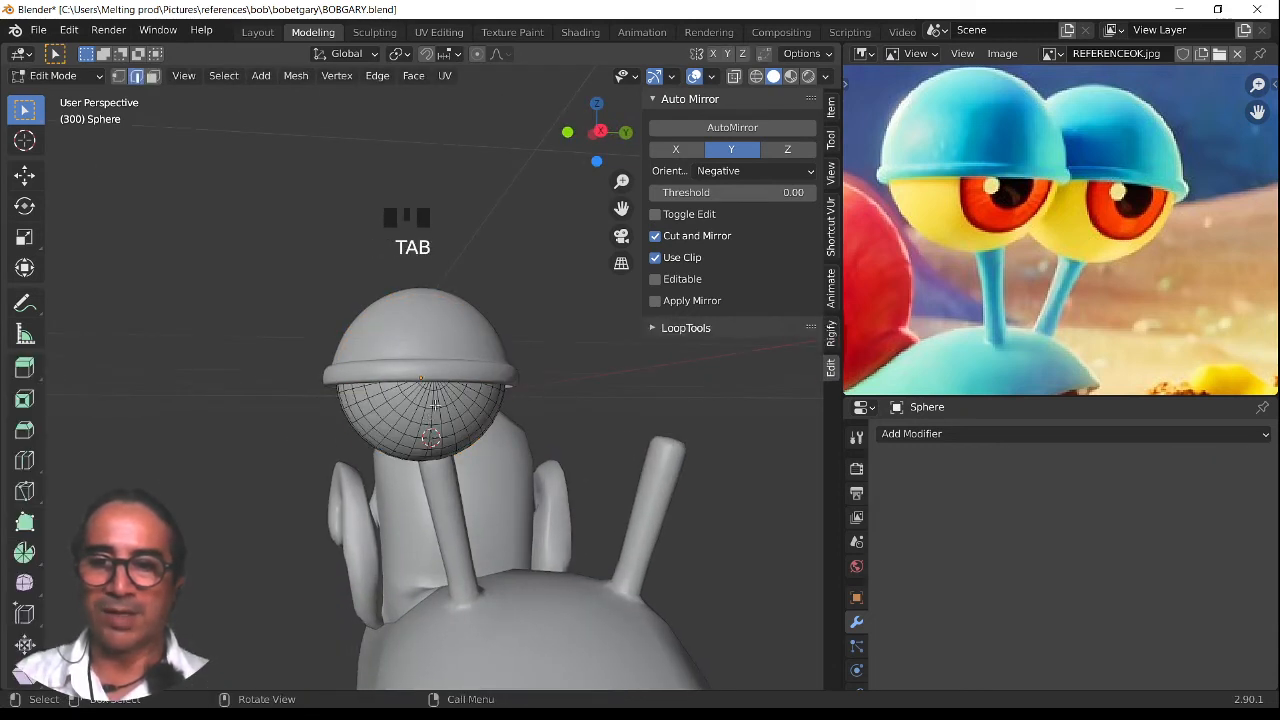
{"action": "scroll", "coordinate": [418, 390], "scroll_direction": "up", "scroll_amount": 2}
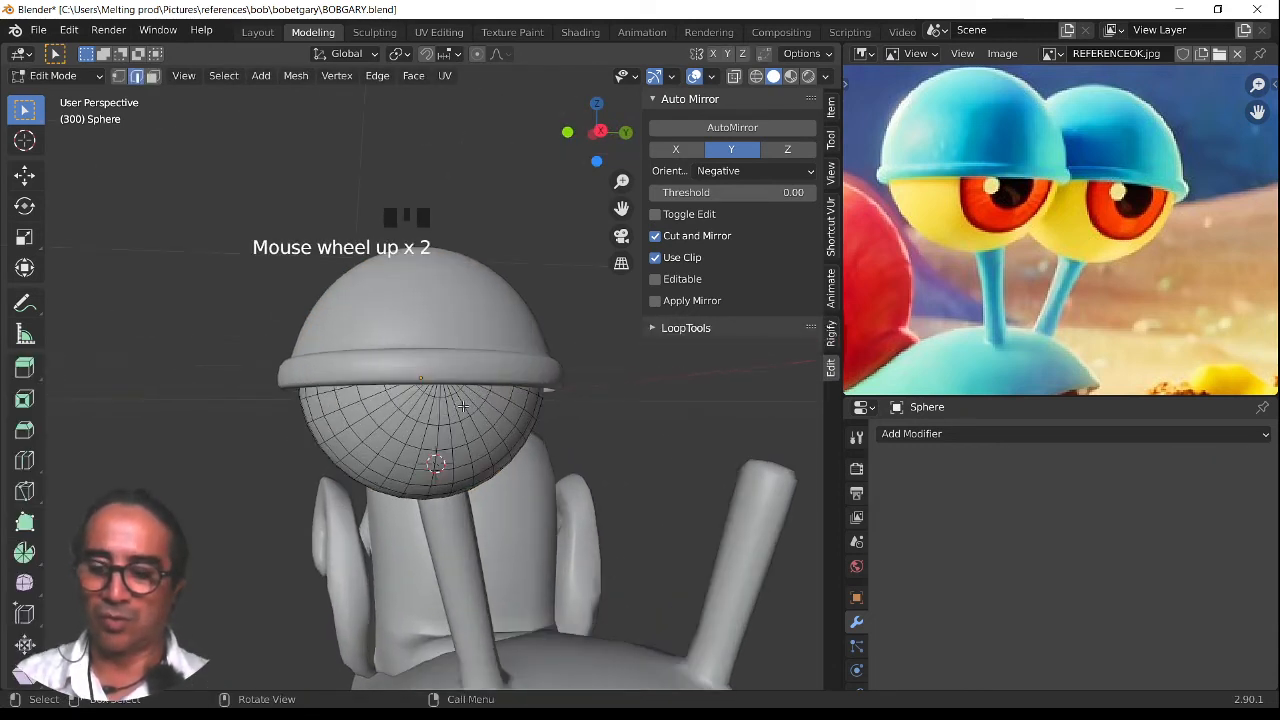
{"action": "left_click", "coordinate": [464, 405], "text": "alt"}
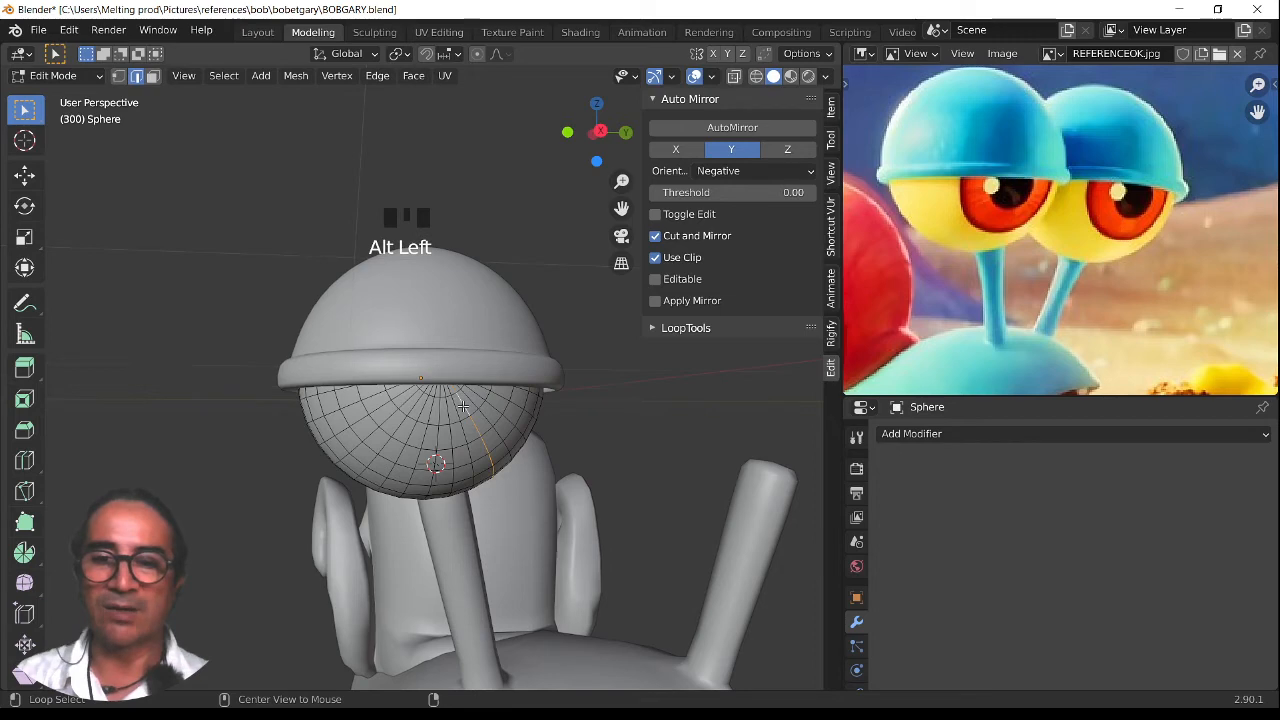
{"action": "left_click", "coordinate": [152, 76]}
{"action": "left_click", "coordinate": [478, 415], "text": "alt"}
{"action": "scroll", "coordinate": [535, 473], "scroll_direction": "up", "scroll_amount": 3}
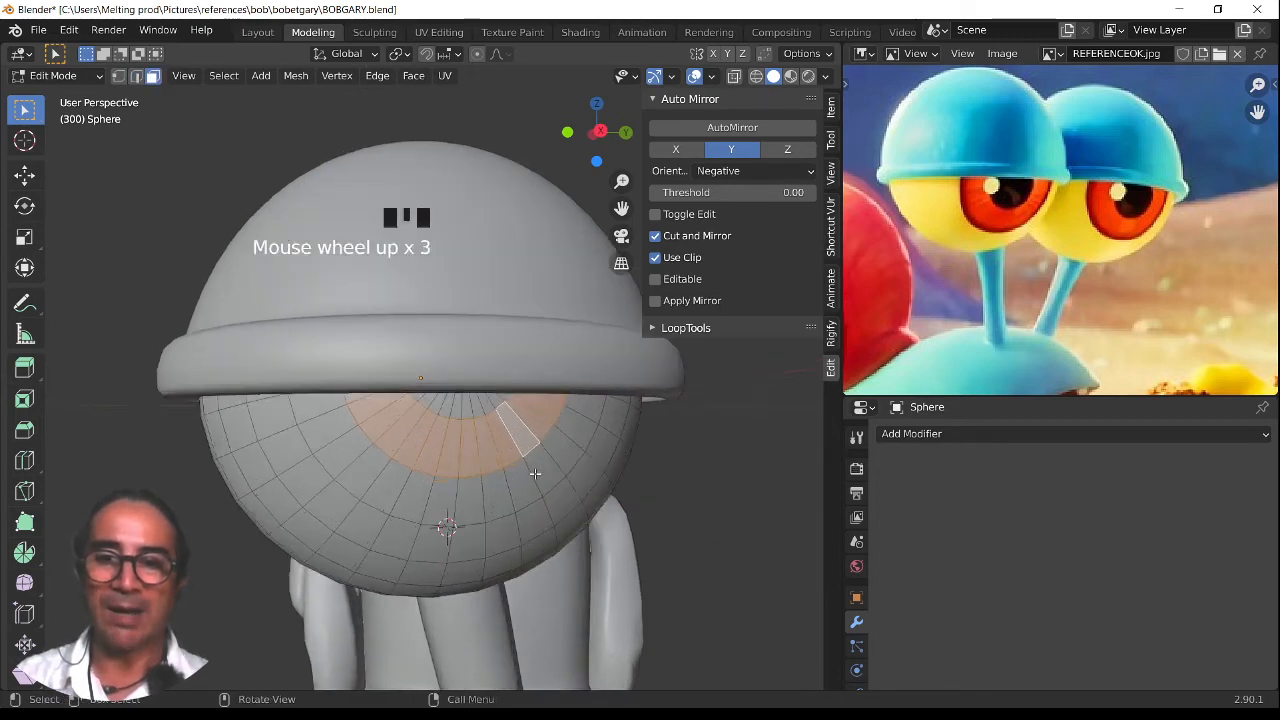
{"action": "middle_click_drag", "start_coordinate": [535, 473], "coordinate": [516, 471]}
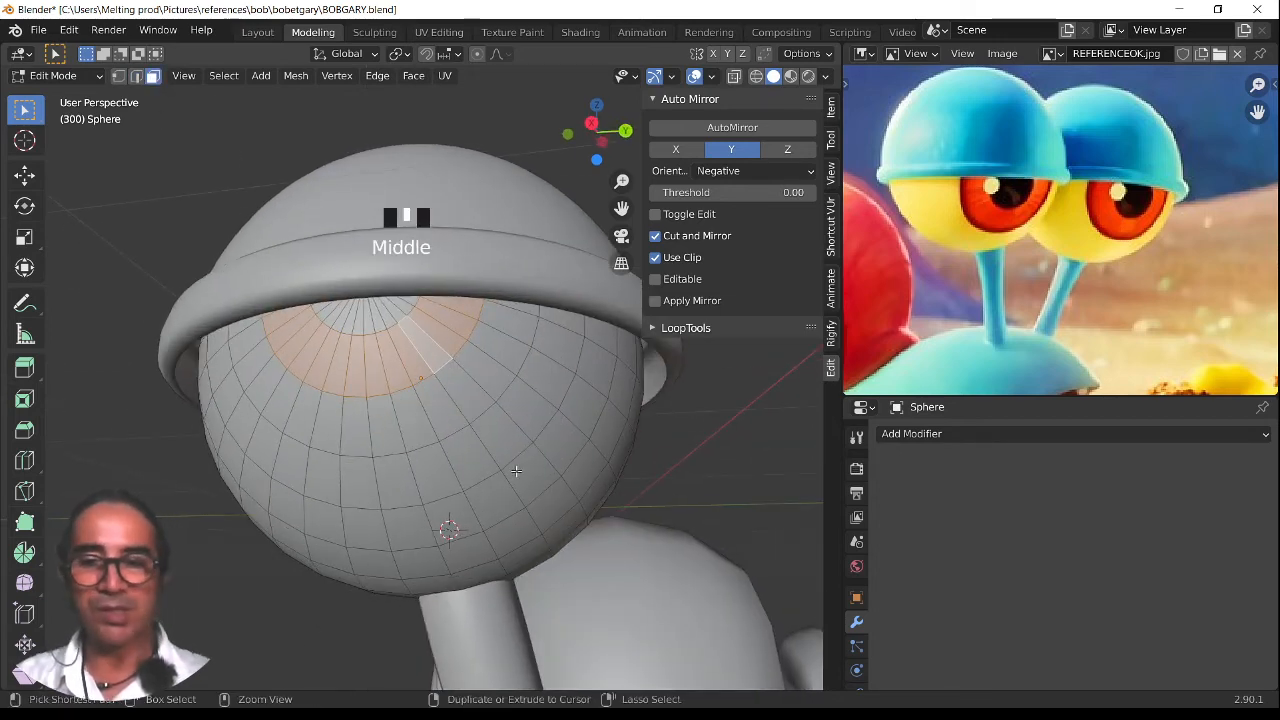
Grow the face selection by two steps to cover the iris area on the front of the eyeball
{"action": "key", "text": "ctrl+KP_Add"}
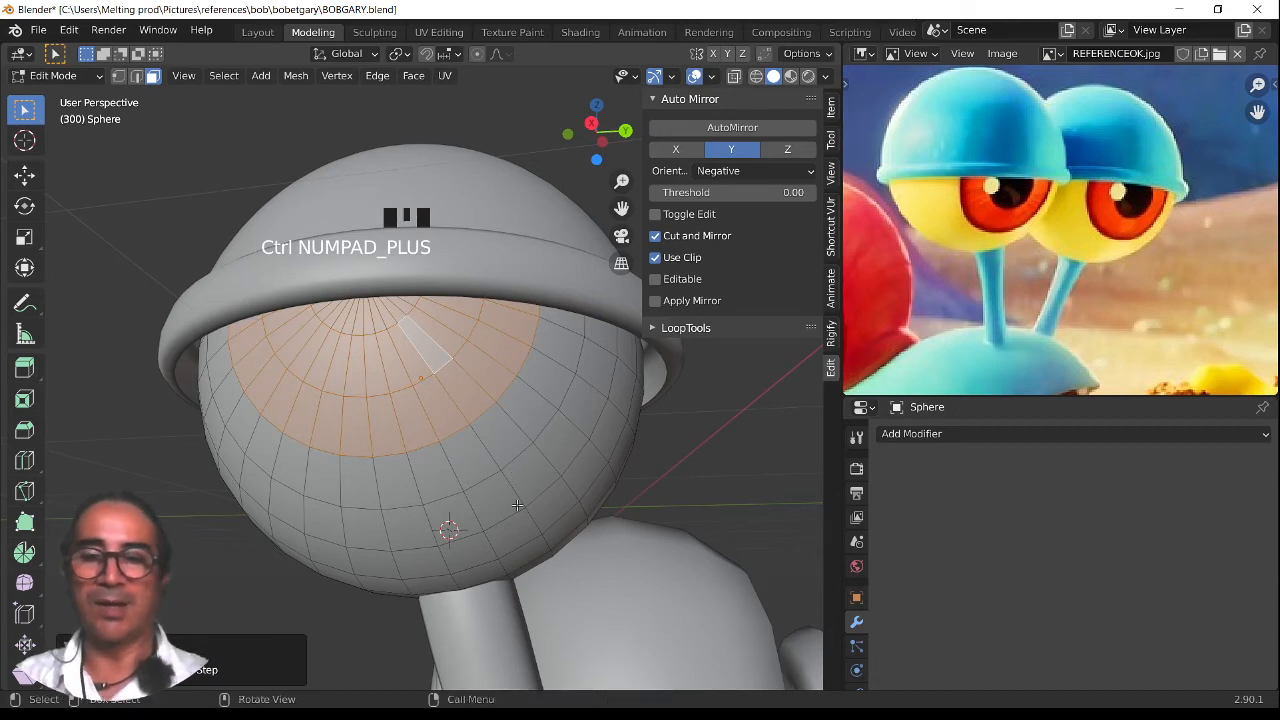
{"action": "scroll", "coordinate": [517, 505], "scroll_direction": "down", "scroll_amount": 3}
{"action": "middle_click_drag", "start_coordinate": [517, 505], "coordinate": [603, 486]}
{"action": "scroll", "coordinate": [948, 256], "scroll_direction": "down", "scroll_amount": 1}
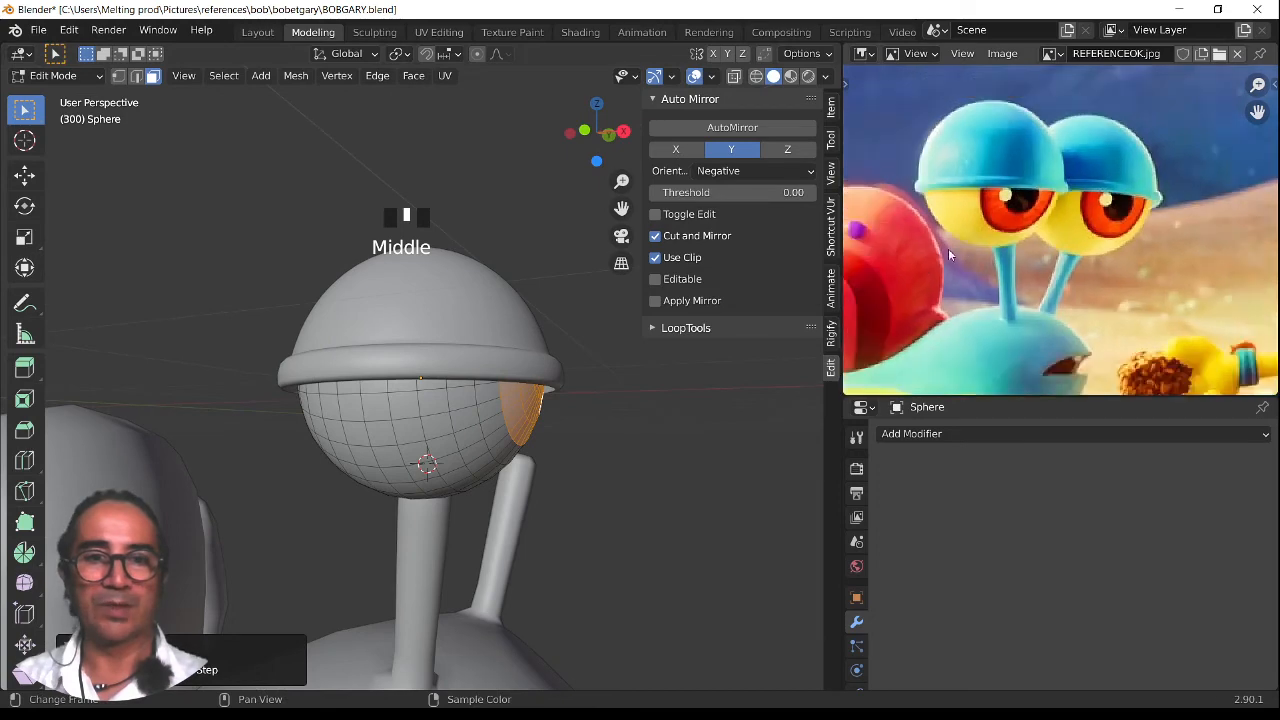
{"action": "scroll", "coordinate": [948, 256], "scroll_direction": "down", "scroll_amount": 2}
{"action": "middle_click_drag", "start_coordinate": [540, 420], "coordinate": [502, 463]}
{"action": "key", "text": "ctrl+KP_Add"}
{"action": "scroll", "coordinate": [483, 400], "scroll_direction": "down", "scroll_amount": 3}
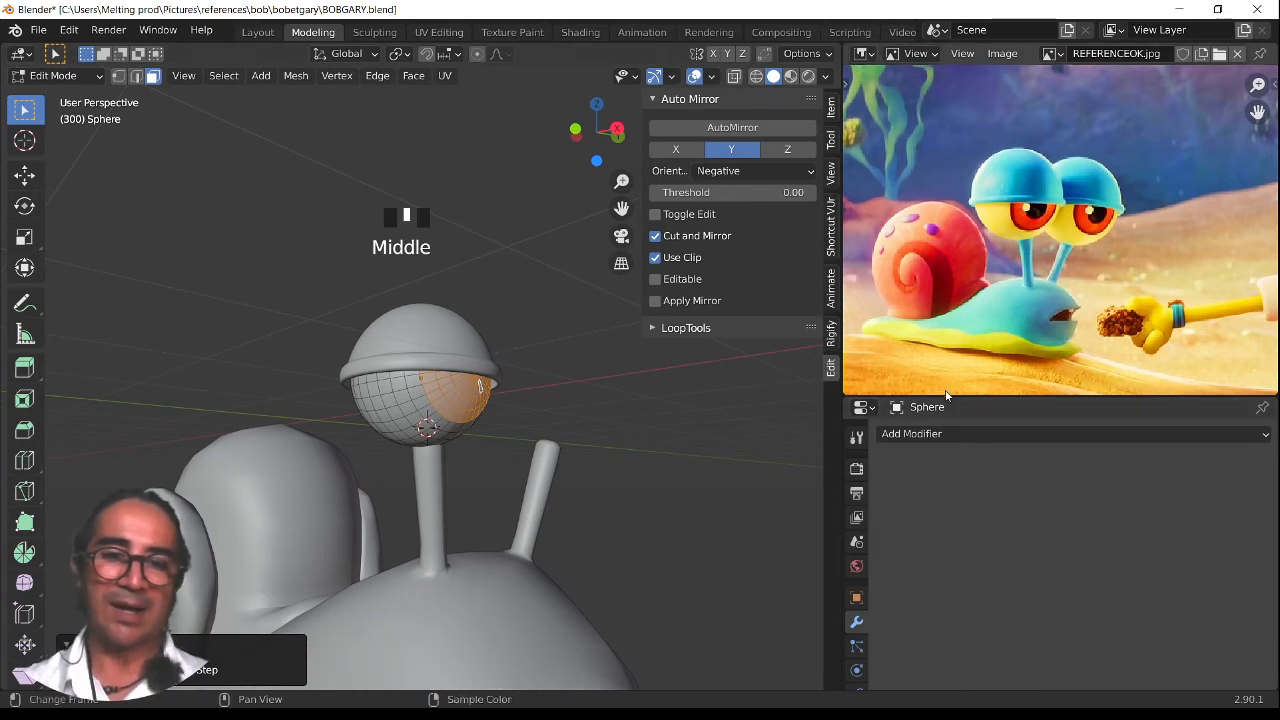
Enlarge the properties area and material slot list, and add a slot with a new material to the eyeball
{"action": "left_click_drag", "start_coordinate": [946, 396], "coordinate": [946, 249]}
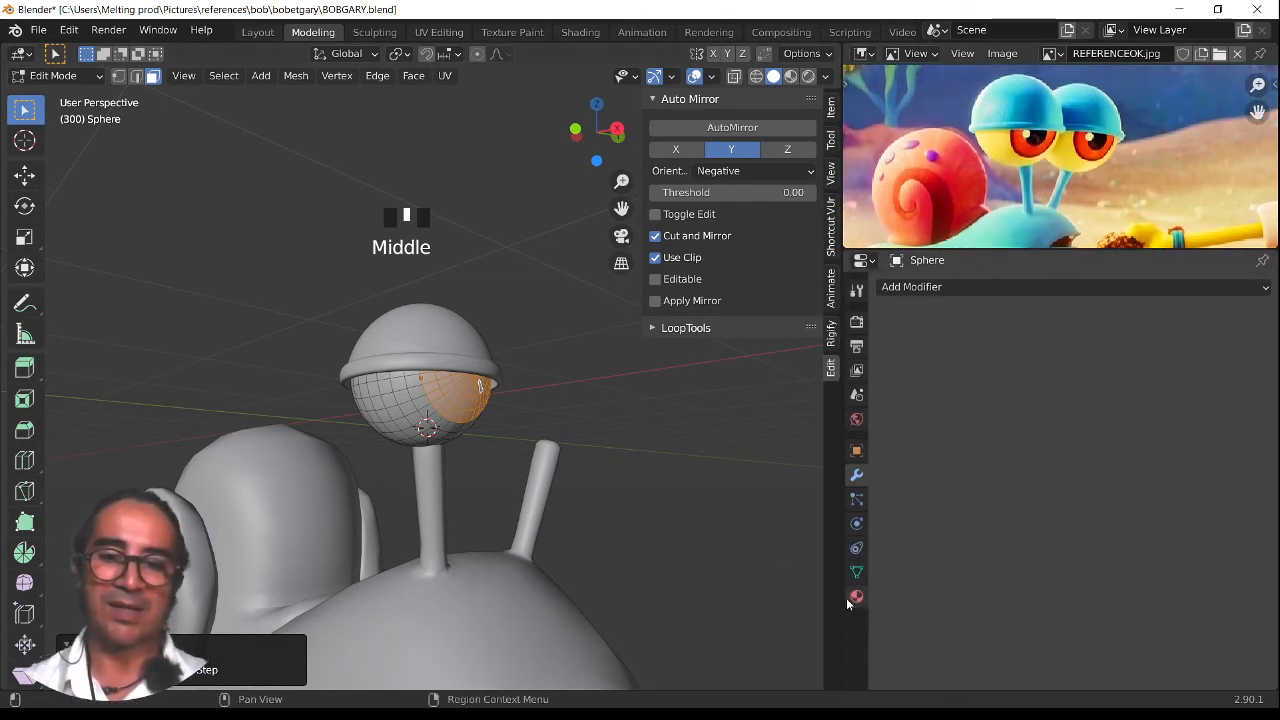
{"action": "left_click", "coordinate": [856, 598]}
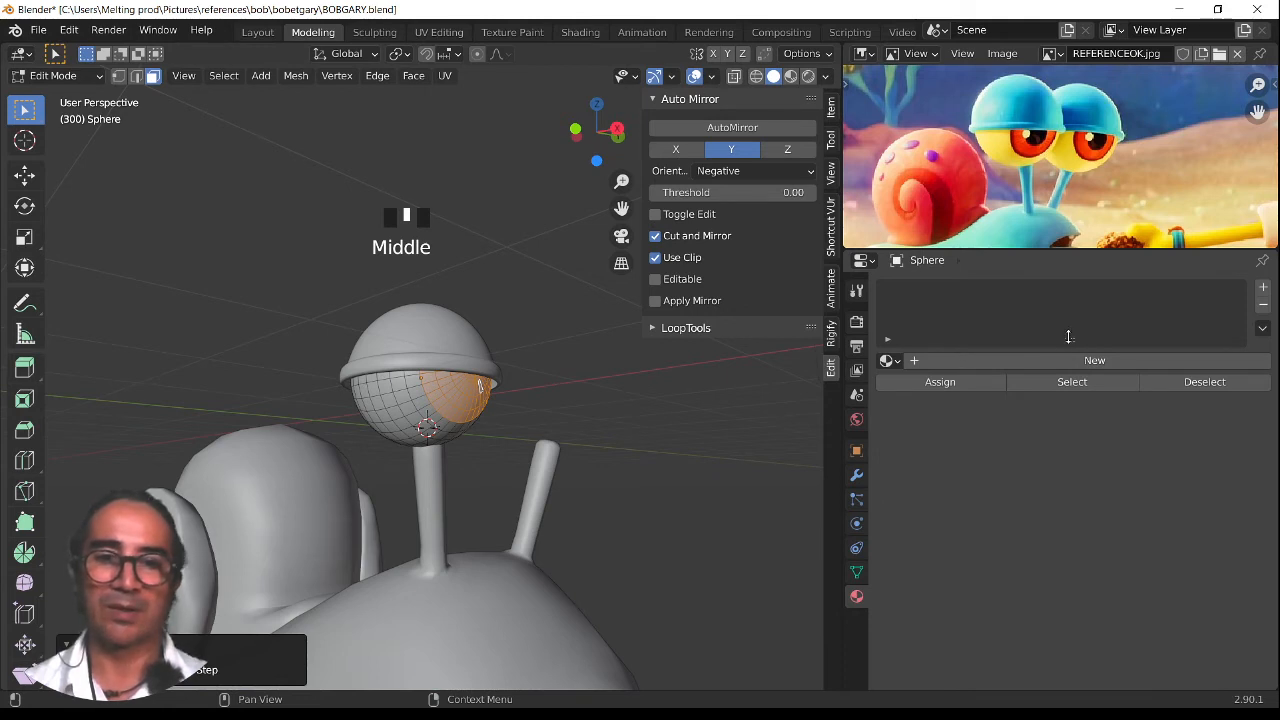
{"action": "left_click_drag", "start_coordinate": [1069, 341], "coordinate": [1069, 447]}
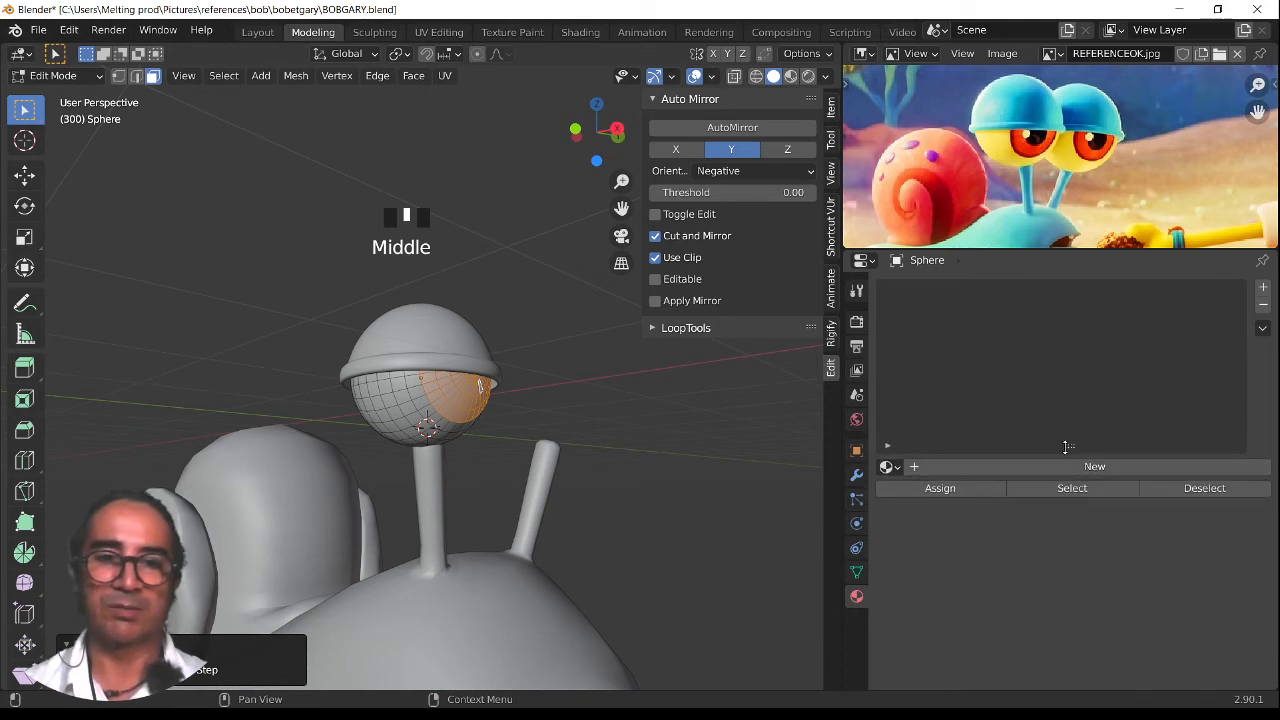
{"action": "left_click", "coordinate": [1262, 289]}
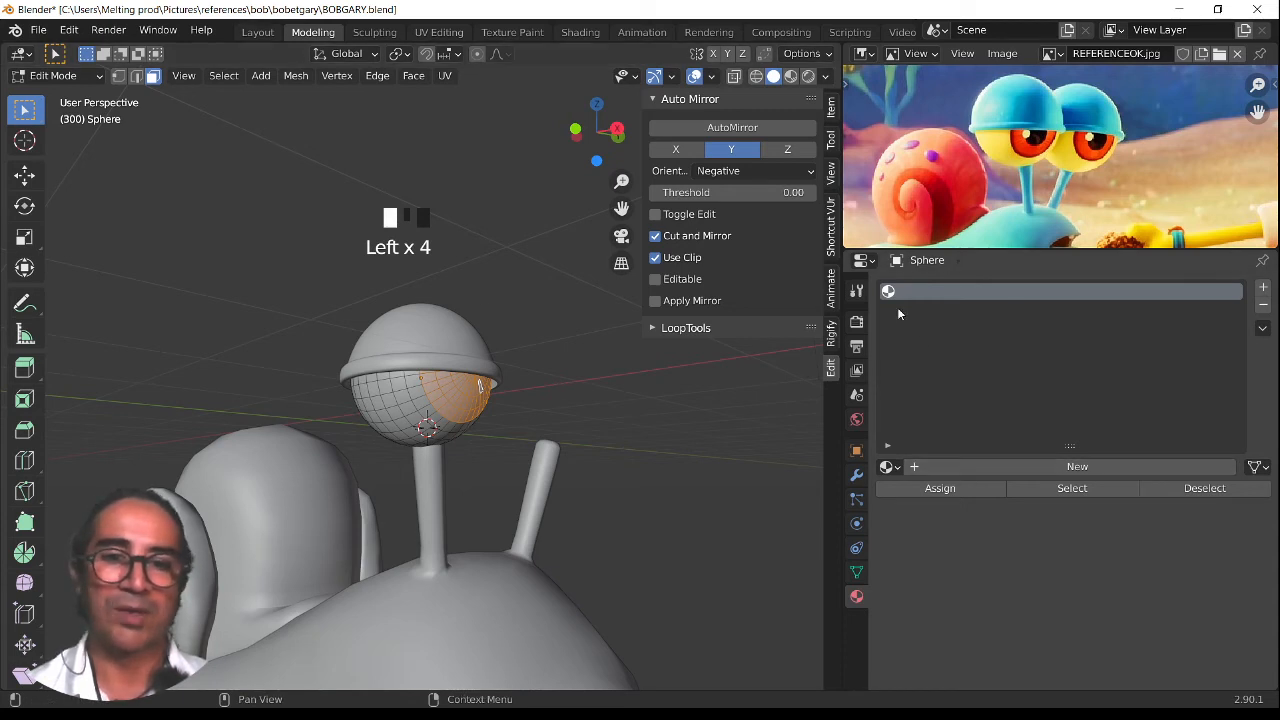
{"action": "left_click", "coordinate": [964, 470]}
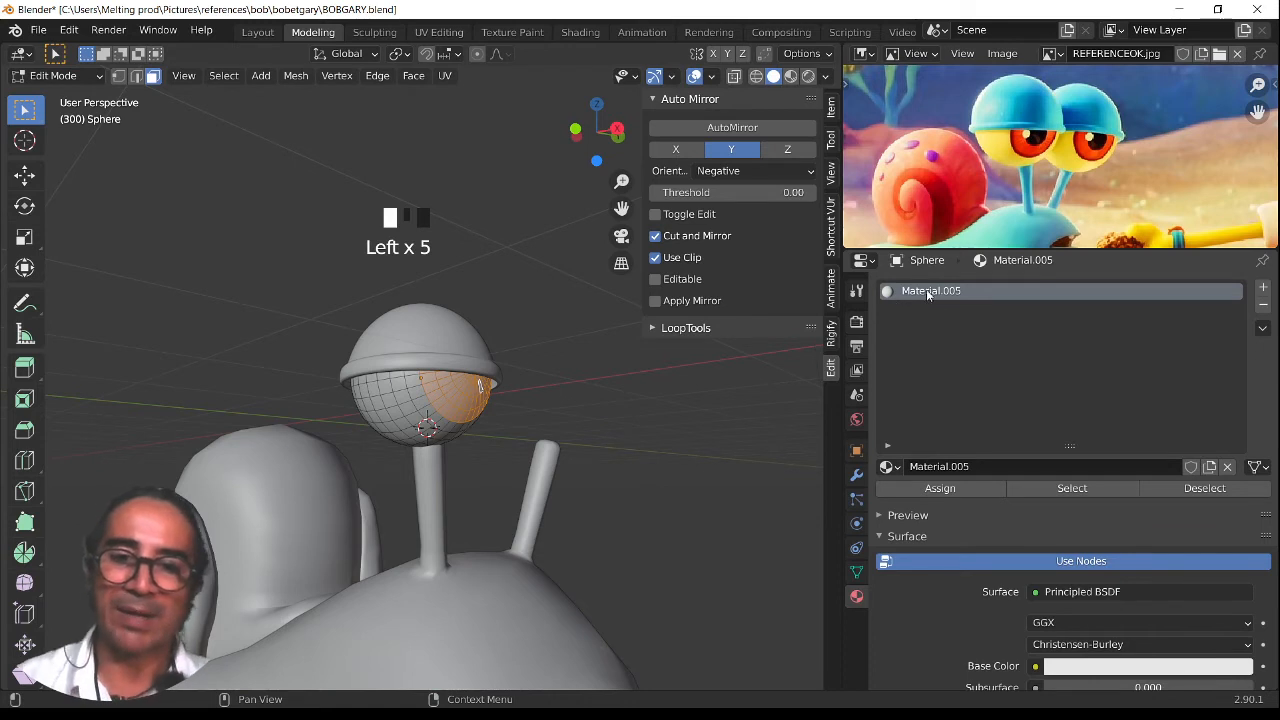
Name the new material gary-yeux-rouge and assign it to the selected iris faces
{"action": "left_click", "coordinate": [955, 466]}
{"action": "type", "text": "ga"}
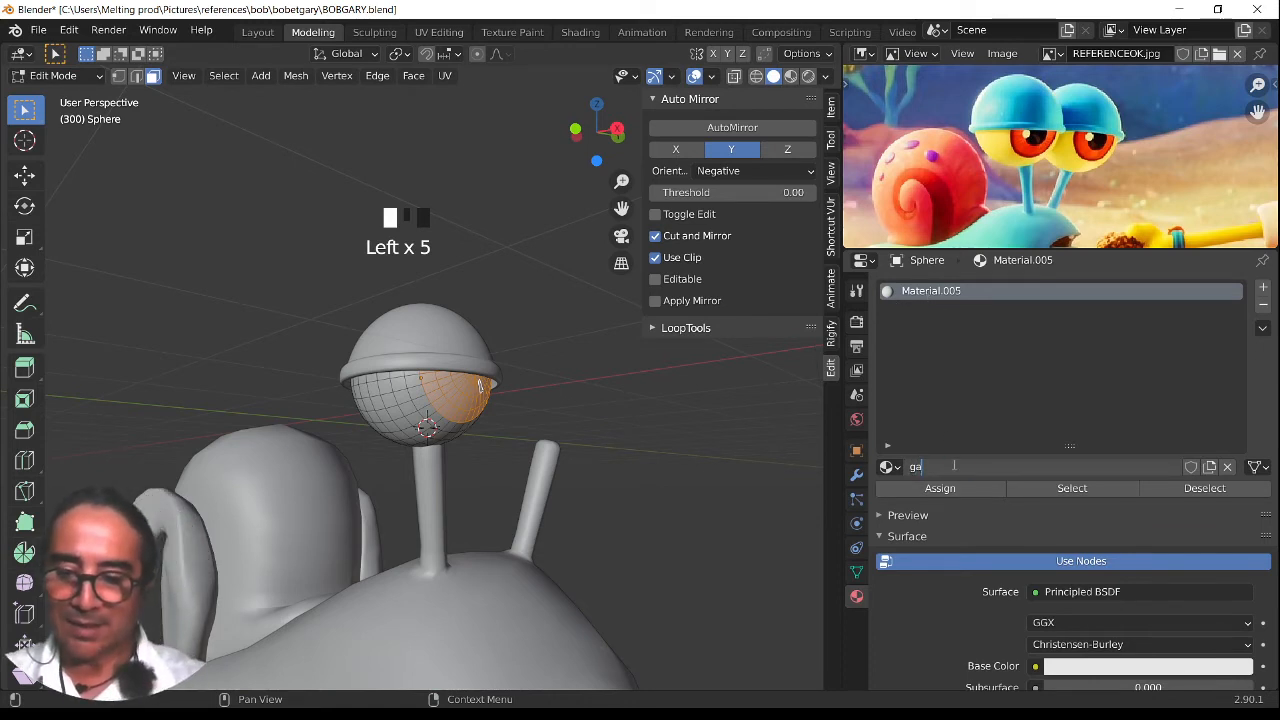
{"action": "type", "text": "ry-"}
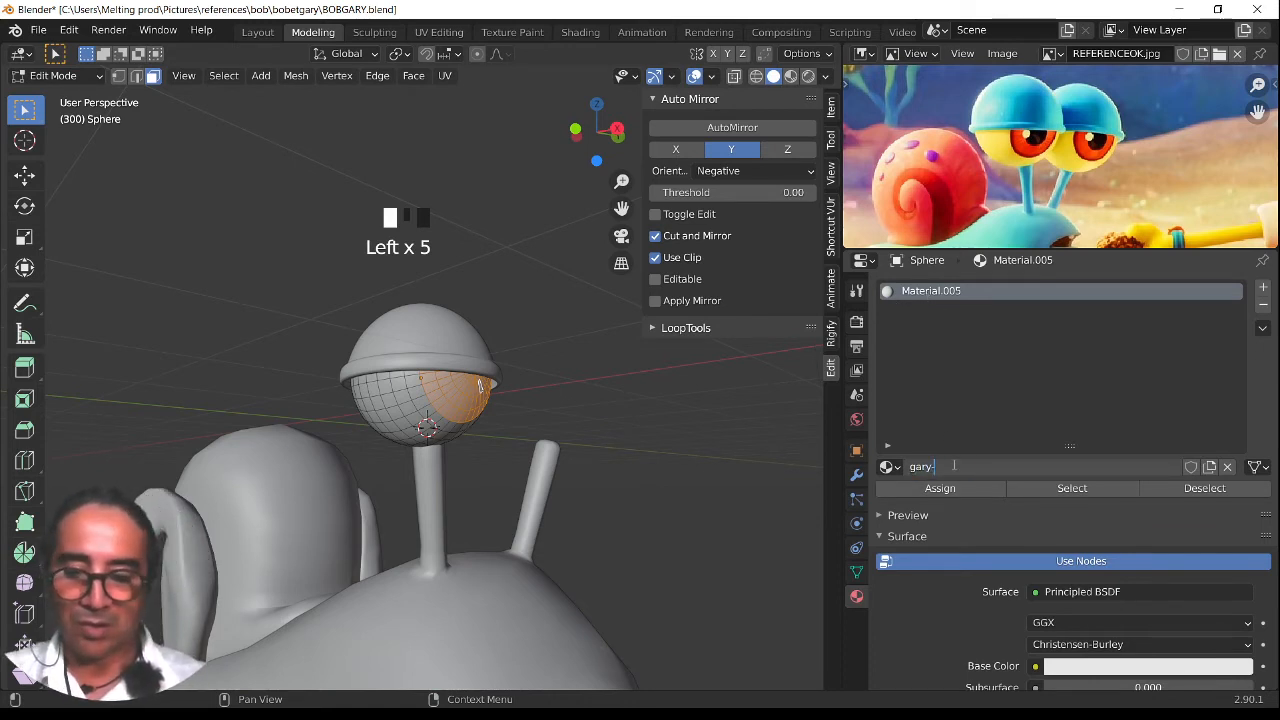
{"action": "type", "text": "yeu"}
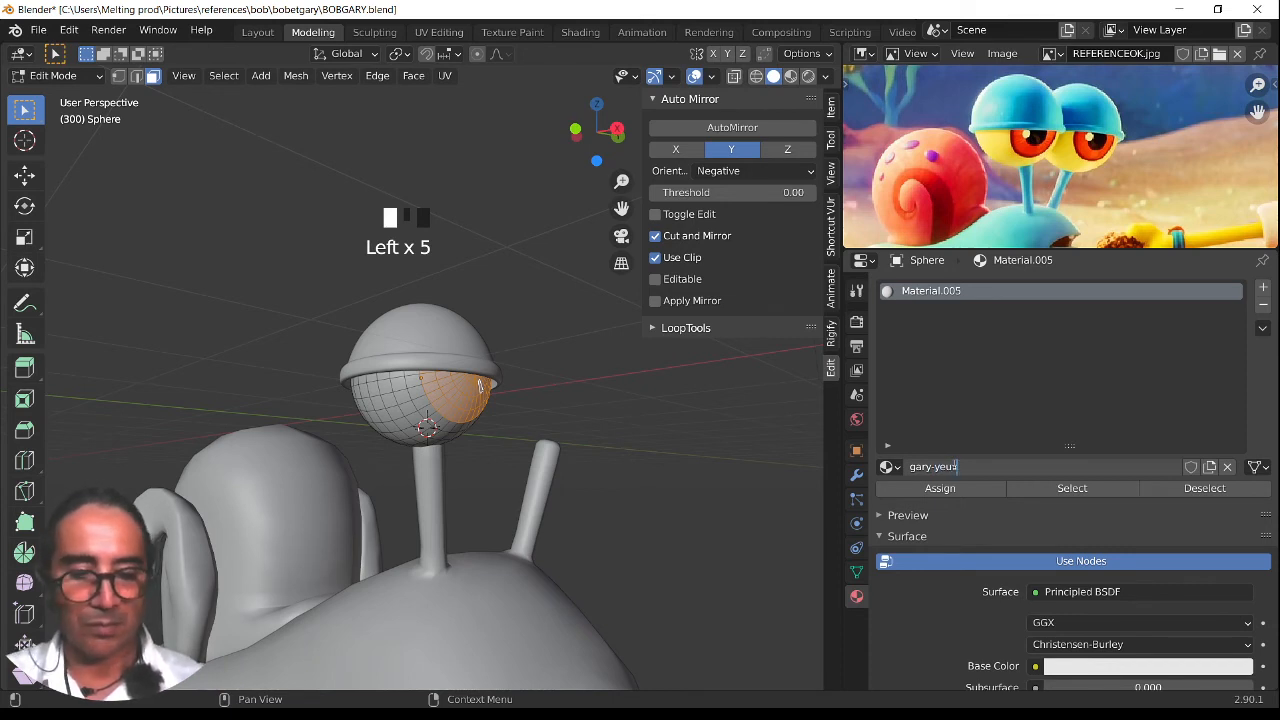
{"action": "type", "text": "x-rou"}
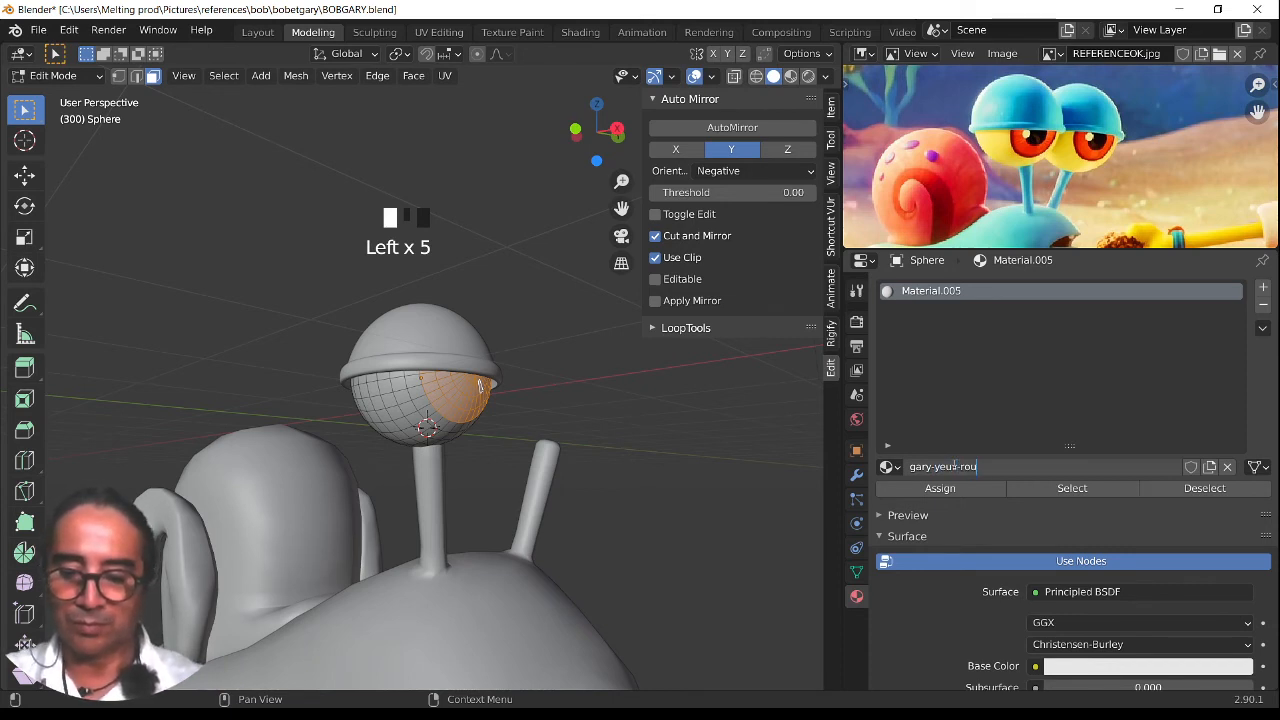
{"action": "type", "text": "ge"}
{"action": "key", "text": "Return"}
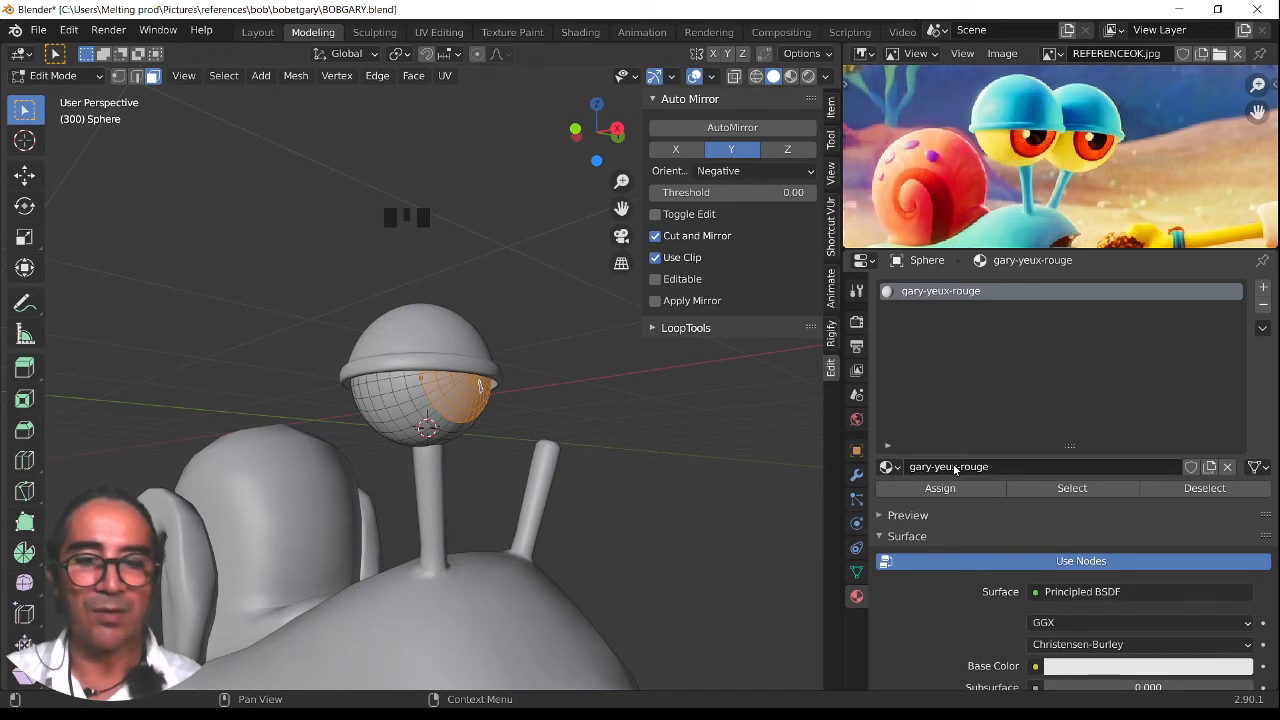
{"action": "left_click", "coordinate": [942, 488]}
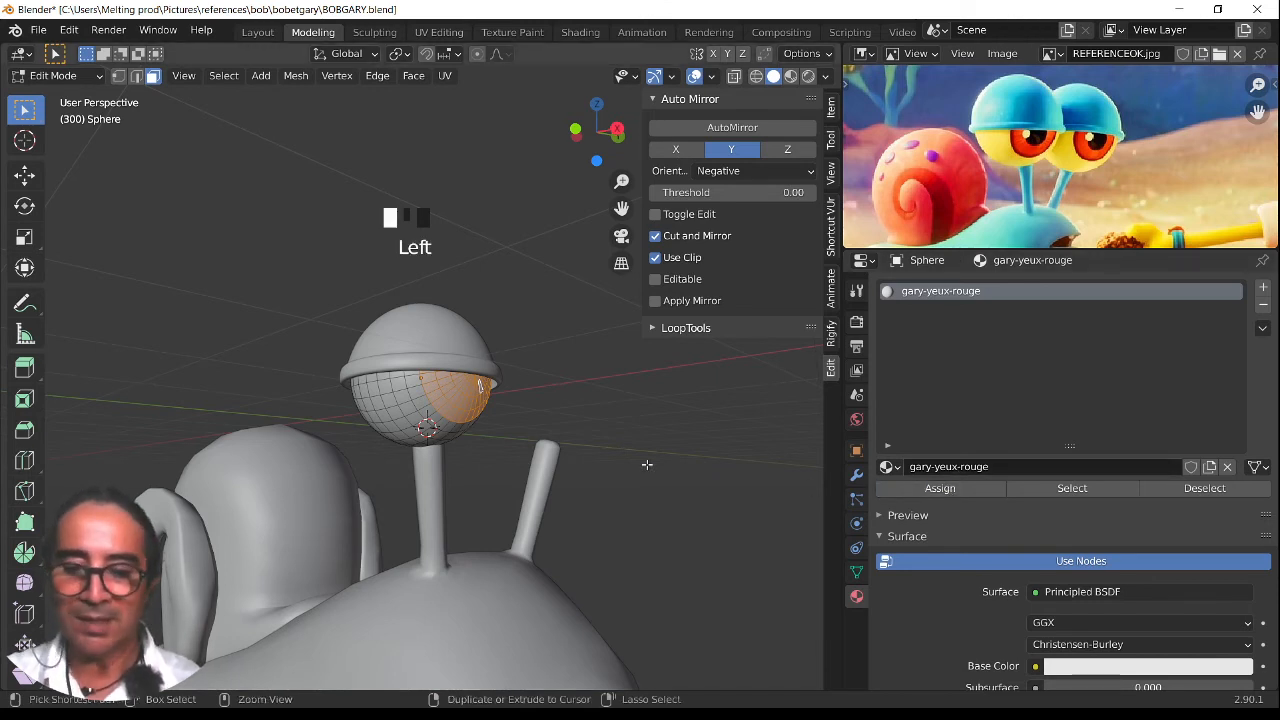
Invert the face selection and add a second material slot with a new material to the eyeball
{"action": "key", "text": "ctrl+i"}
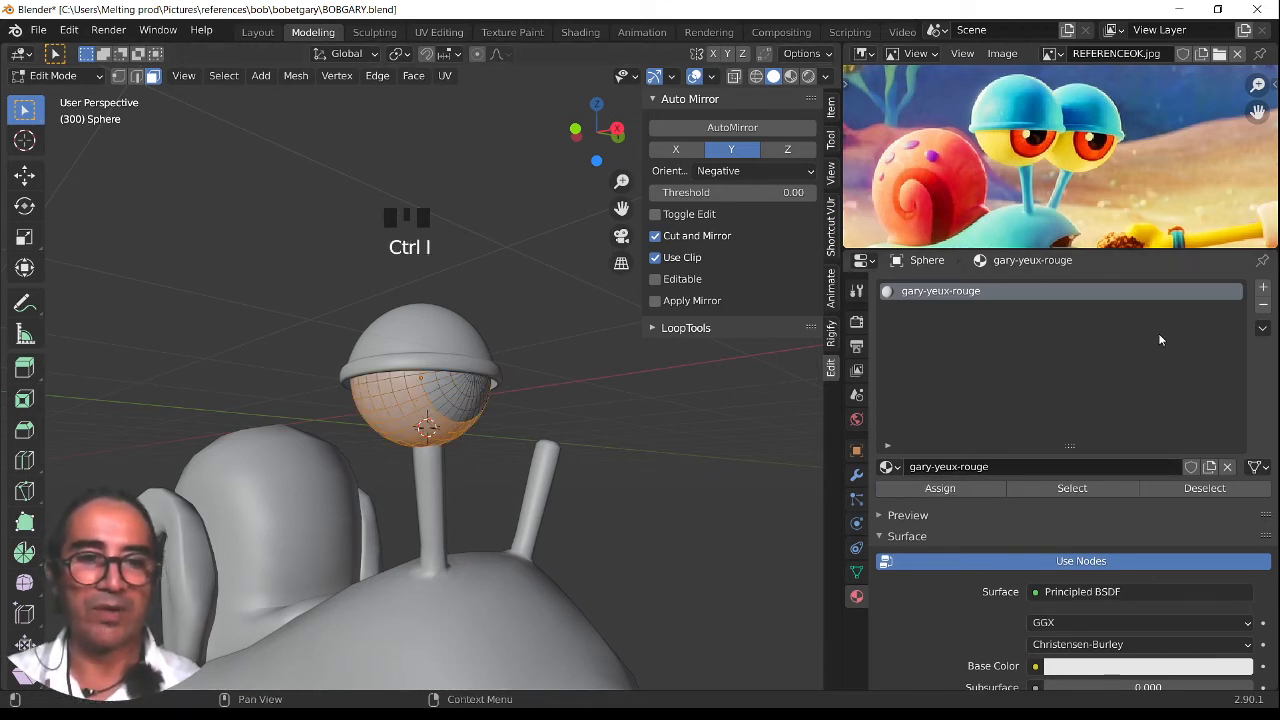
{"action": "left_click", "coordinate": [1261, 288]}
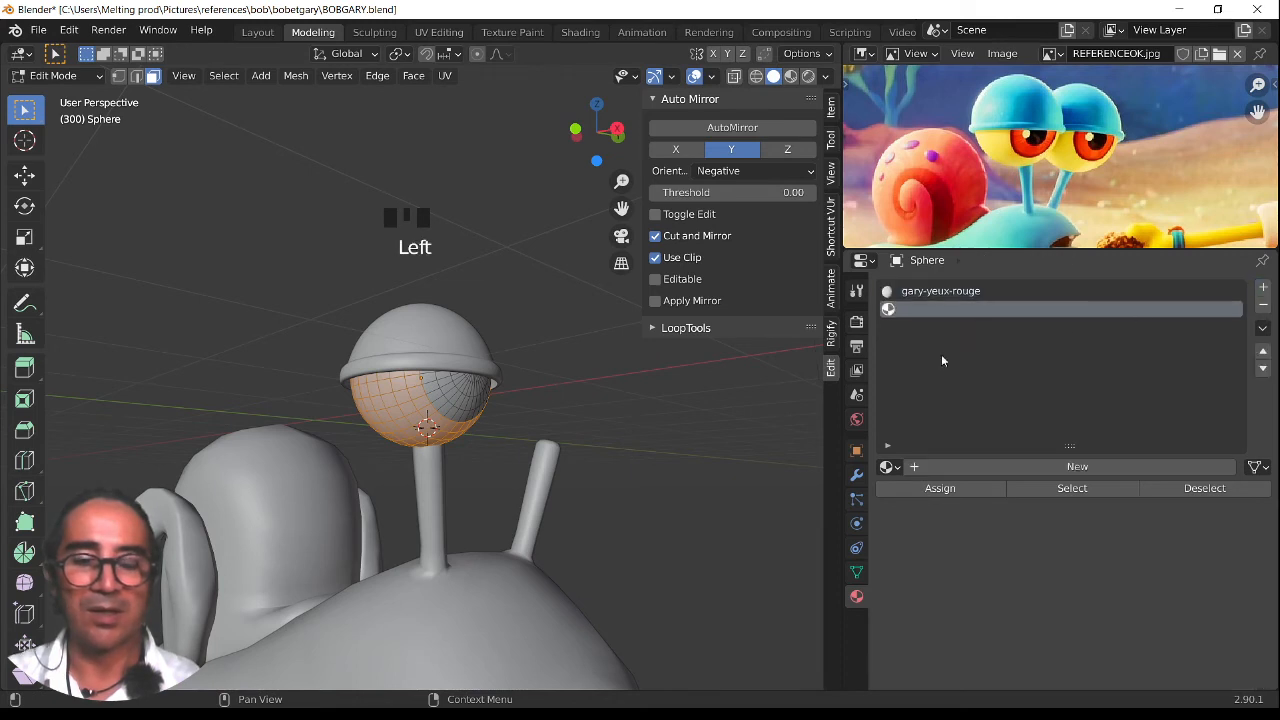
{"action": "left_click", "coordinate": [993, 466]}
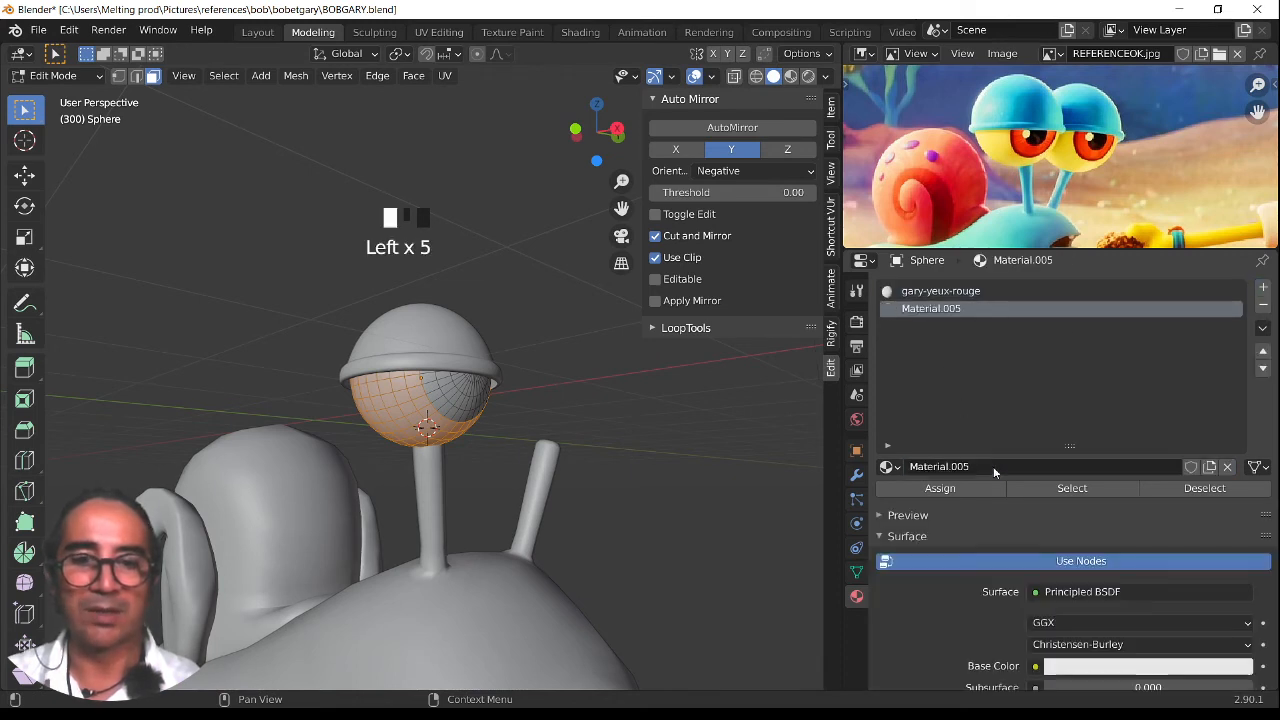
{"action": "left_click", "coordinate": [993, 466]}
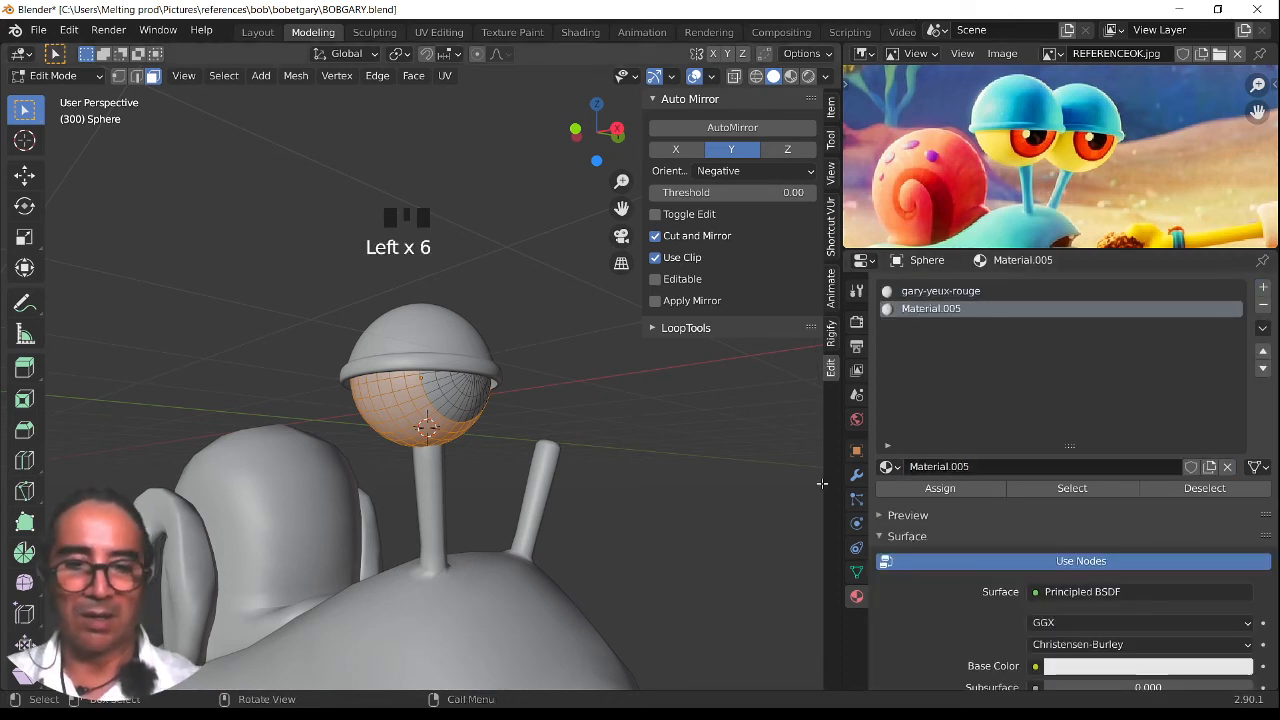
Name the eyeball's second material gary-yeux-blanc
{"action": "left_click", "coordinate": [979, 466]}
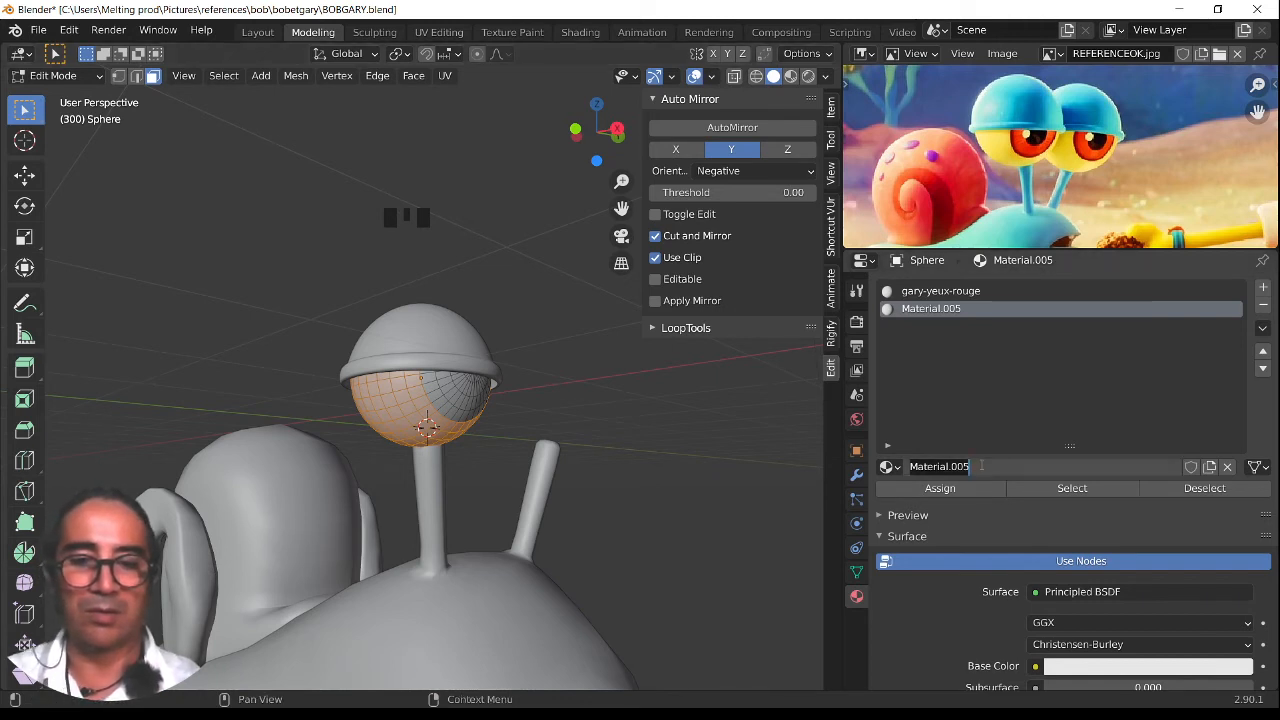
{"action": "type", "text": "gary"}
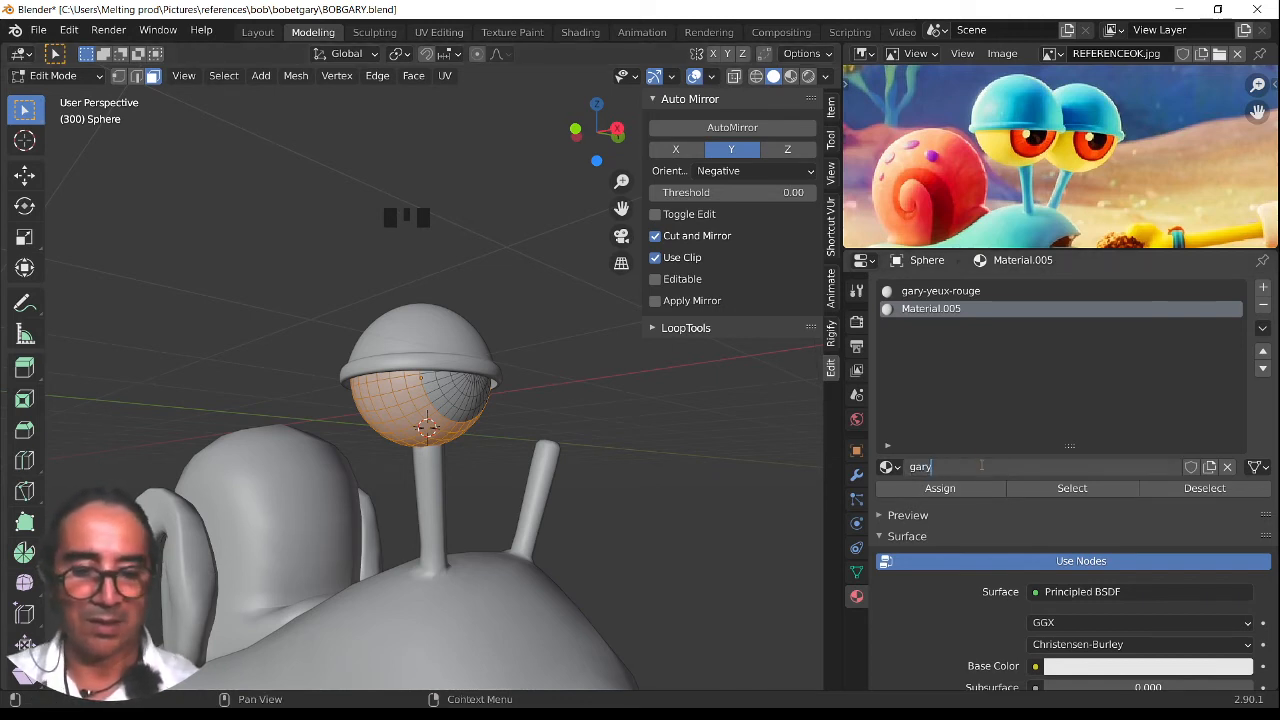
{"action": "type", "text": "-yeux"}
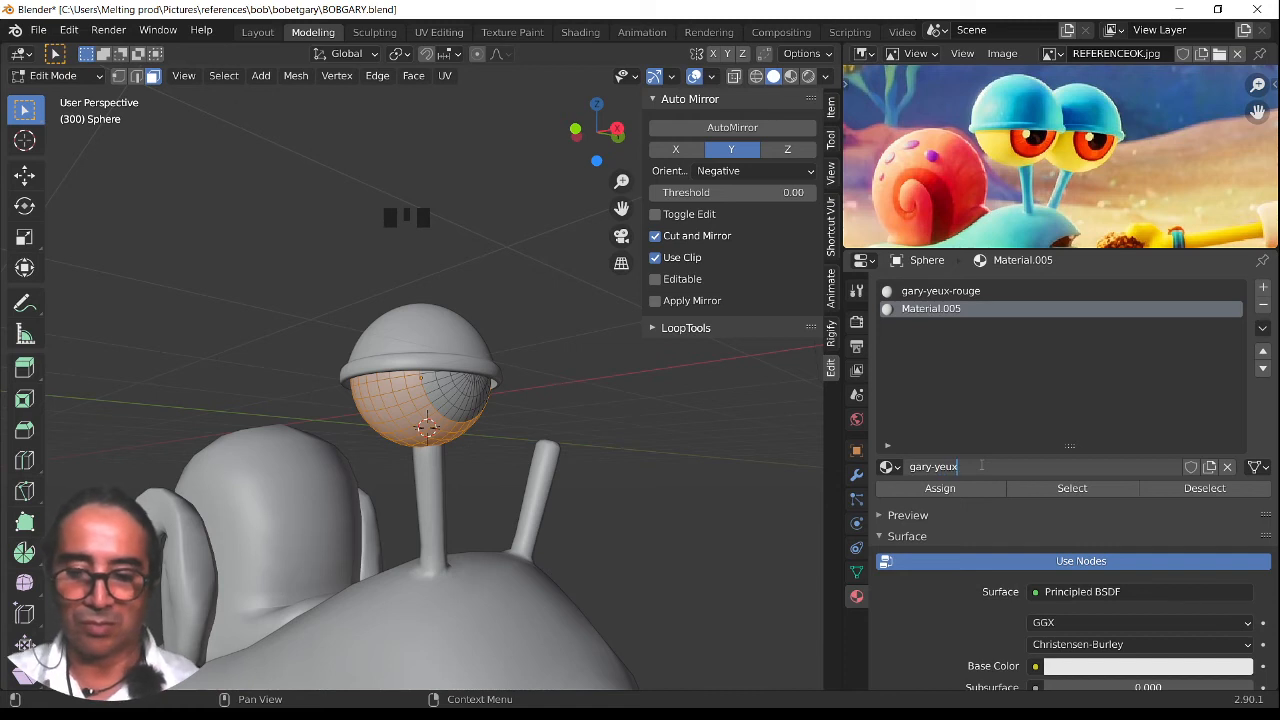
{"action": "type", "text": "-blan"}
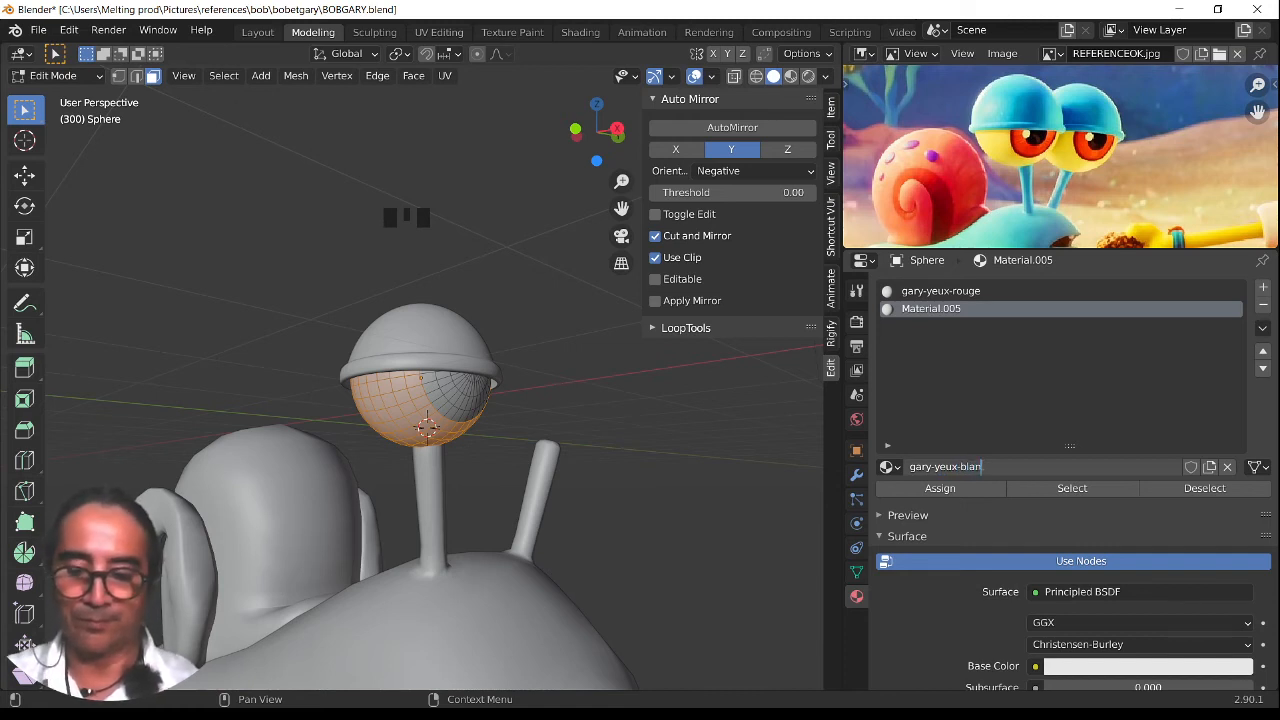
{"action": "type", "text": "c"}
{"action": "key", "text": "Return"}
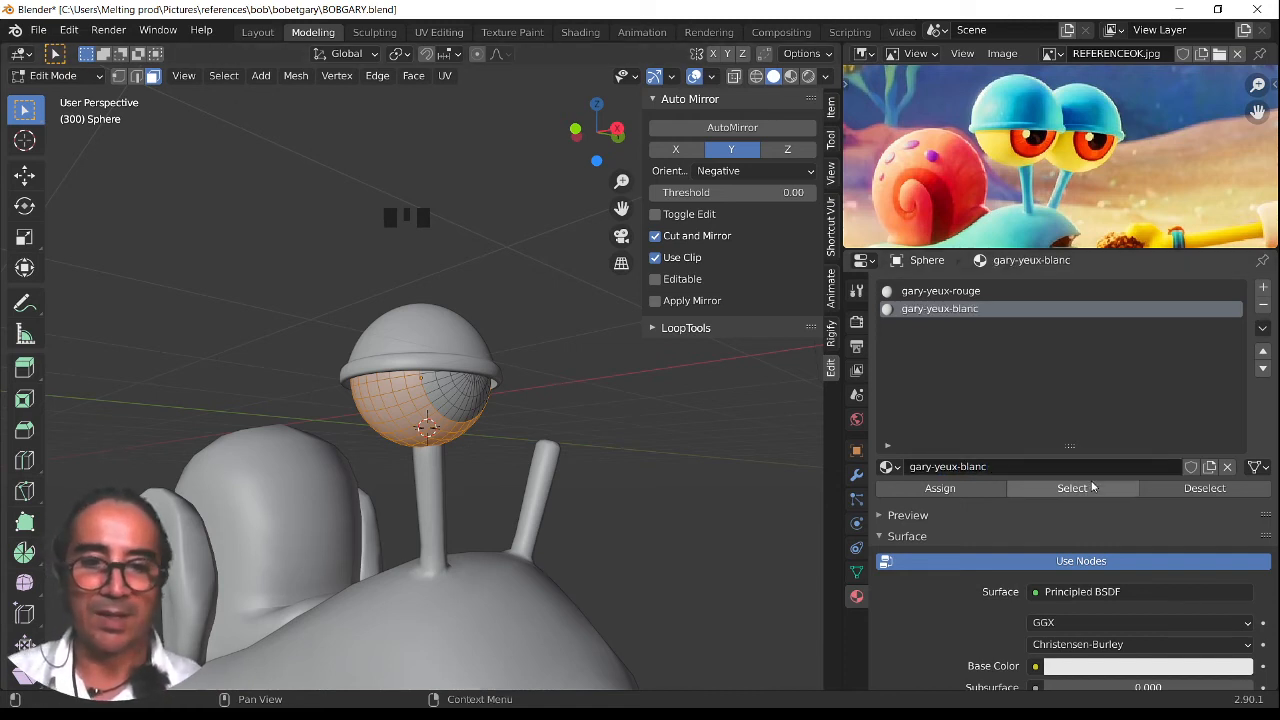
Set the viewport display color of the gary-yeux-rouge material to red and return to Object Mode
{"action": "left_click", "coordinate": [955, 306]}
{"action": "left_click", "coordinate": [949, 291]}
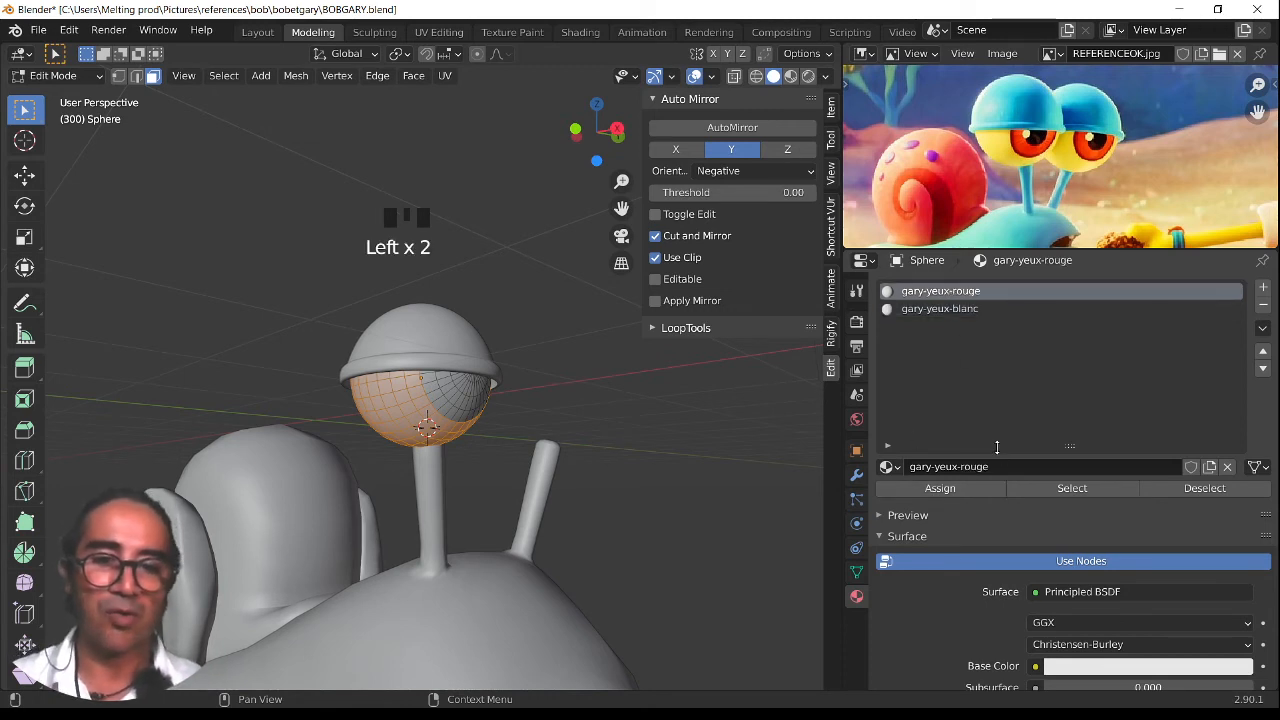
{"action": "left_click_drag", "start_coordinate": [1000, 450], "coordinate": [1000, 379]}
{"action": "scroll", "coordinate": [456, 533], "scroll_direction": "down", "scroll_amount": 3}
{"action": "middle_click_drag", "start_coordinate": [456, 533], "coordinate": [505, 530]}
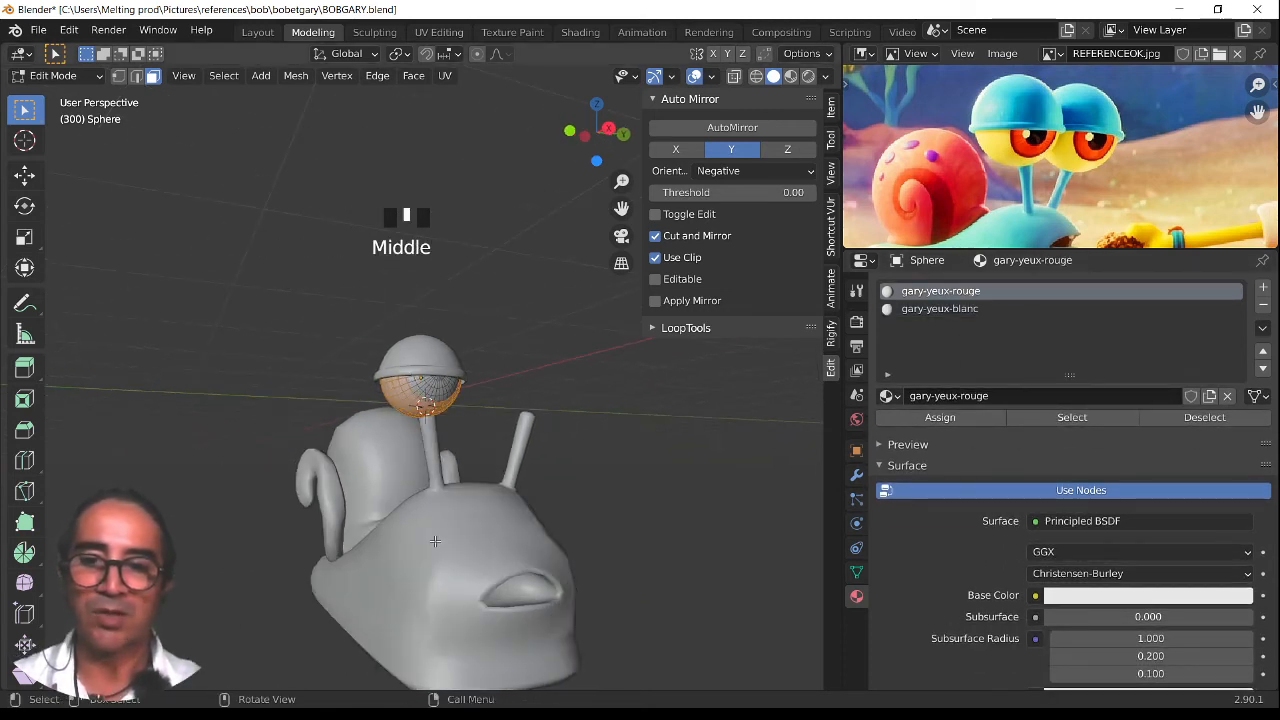
{"action": "scroll", "coordinate": [883, 526], "scroll_direction": "down", "scroll_amount": 15}
{"action": "left_click", "coordinate": [1064, 615]}
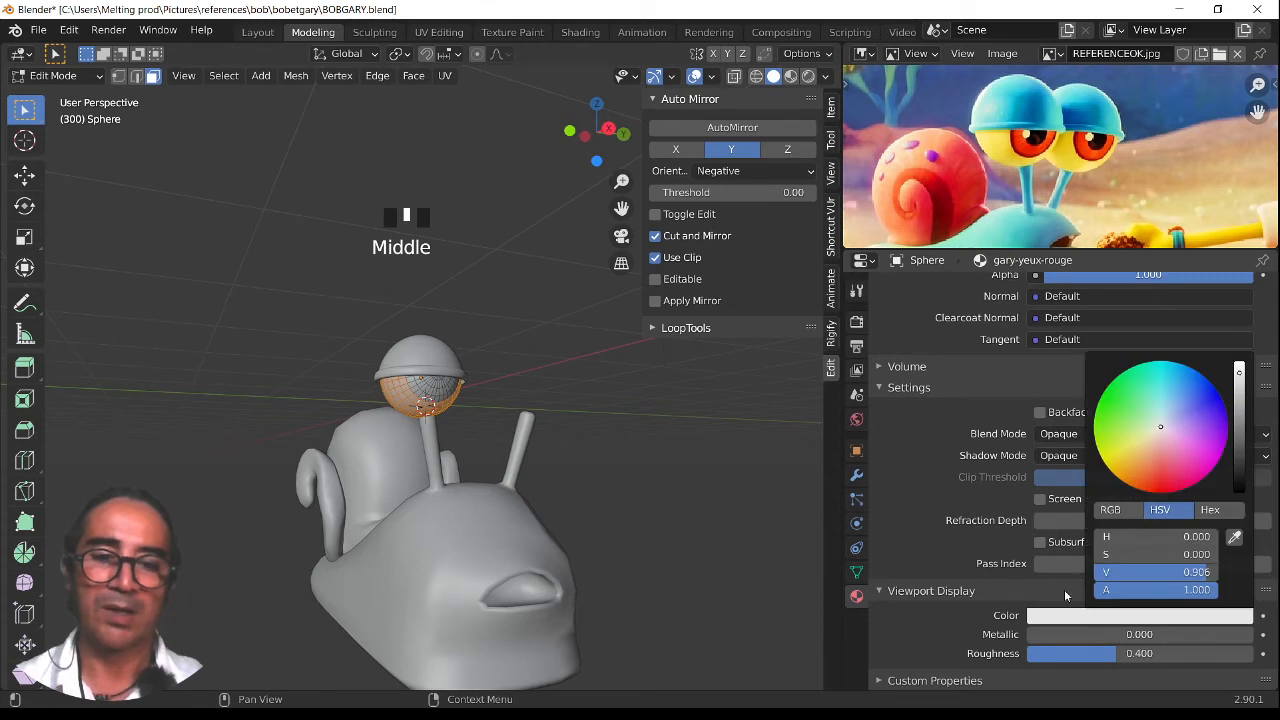
{"action": "left_click", "coordinate": [1166, 477]}
{"action": "scroll", "coordinate": [480, 500], "scroll_direction": "up", "scroll_amount": 2}
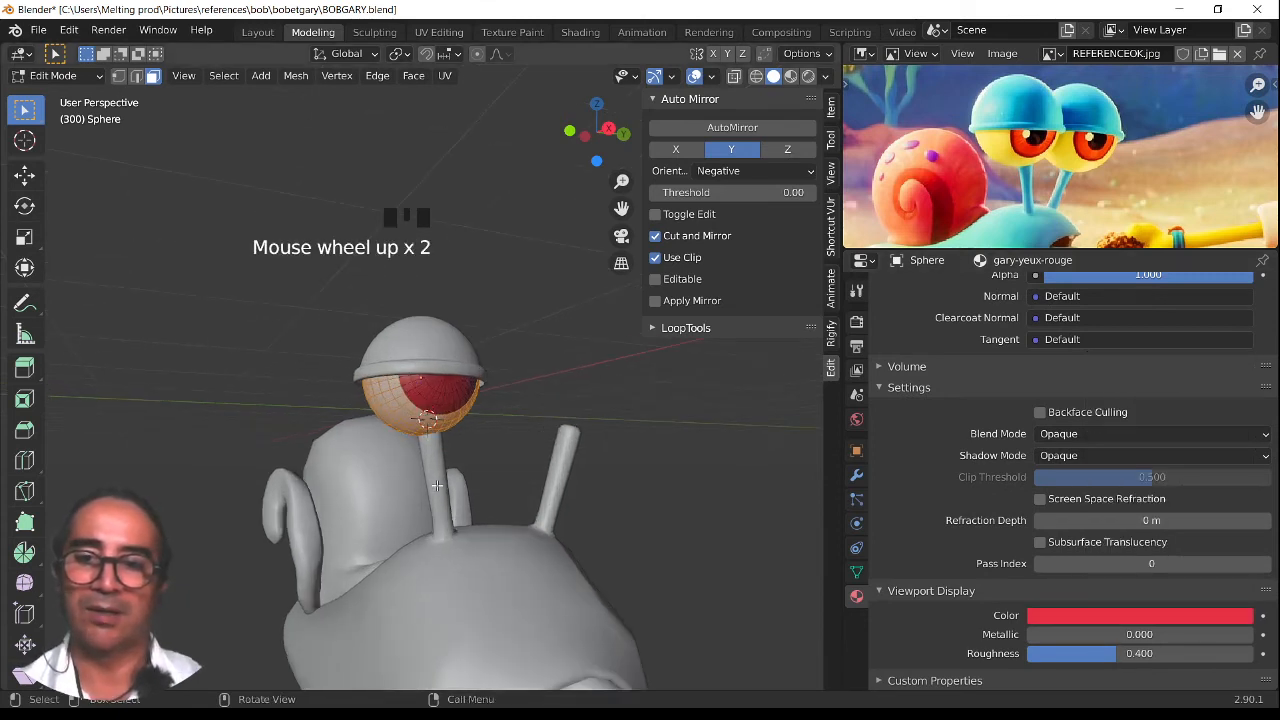
{"action": "middle_click_drag", "start_coordinate": [480, 500], "coordinate": [508, 496]}
{"action": "scroll", "coordinate": [508, 496], "scroll_direction": "down", "scroll_amount": 5}
{"action": "key", "text": "Tab"}
Add a new material to the snail's body and name it gary-corps
{"action": "left_click", "coordinate": [423, 473]}
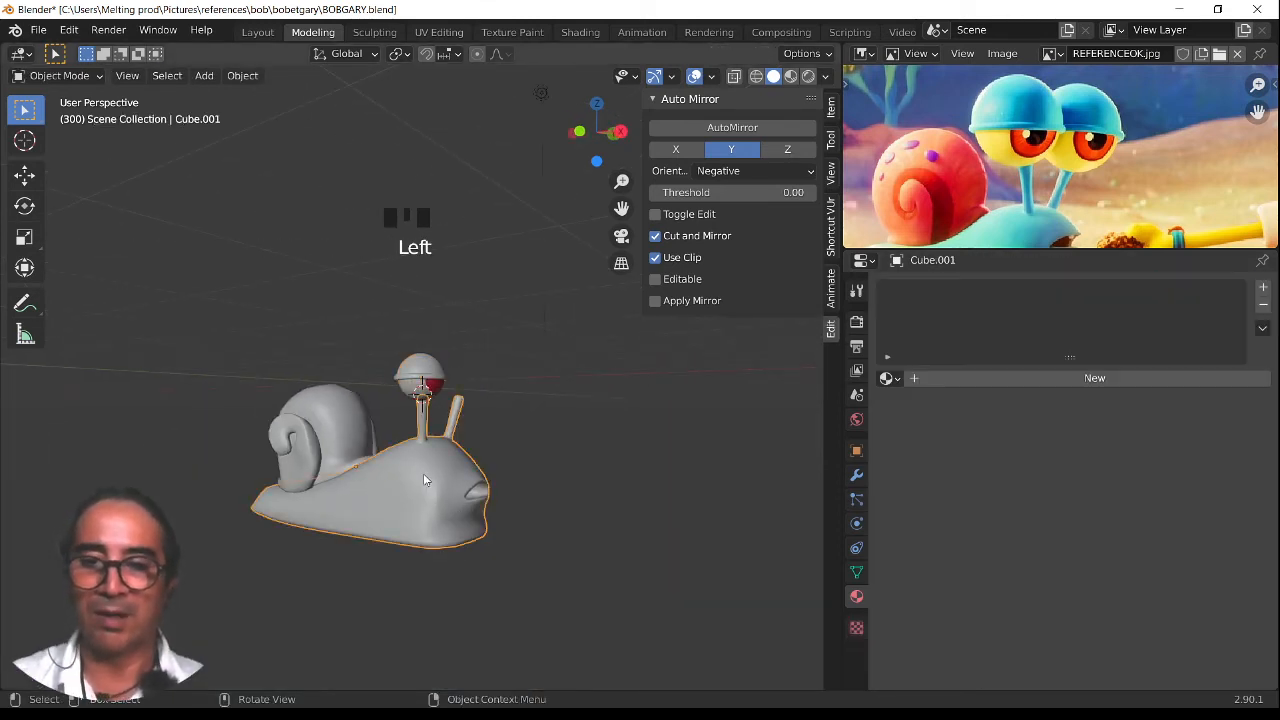
{"action": "left_click", "coordinate": [940, 379]}
{"action": "left_click", "coordinate": [945, 378]}
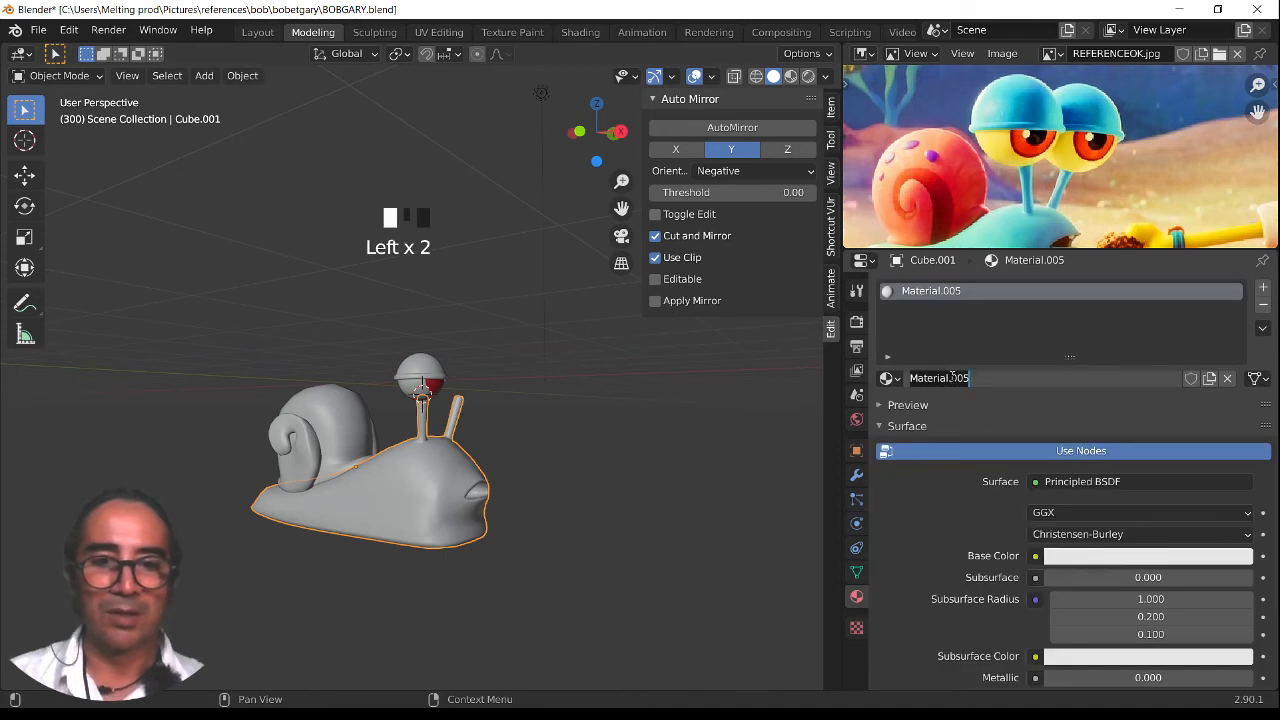
{"action": "type", "text": "corp"}
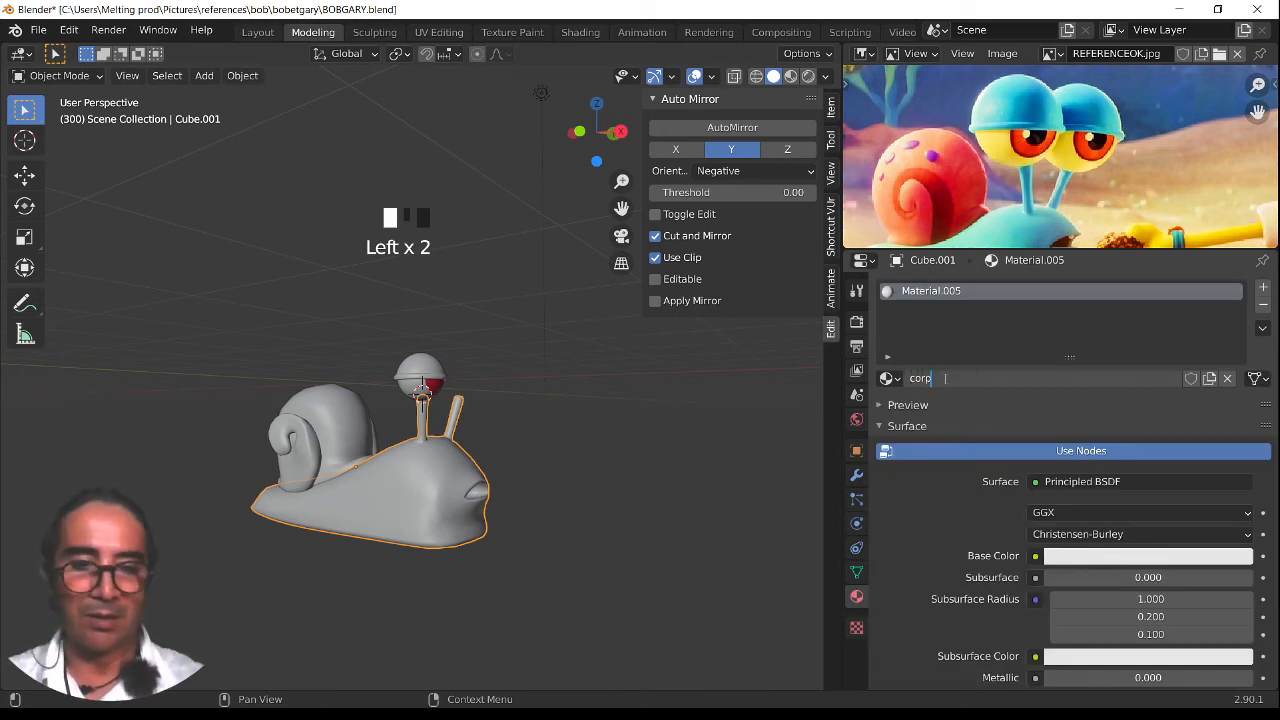
{"action": "key", "text": "BackSpace"}
{"action": "key", "text": "BackSpace"}
{"action": "key", "text": "BackSpace"}
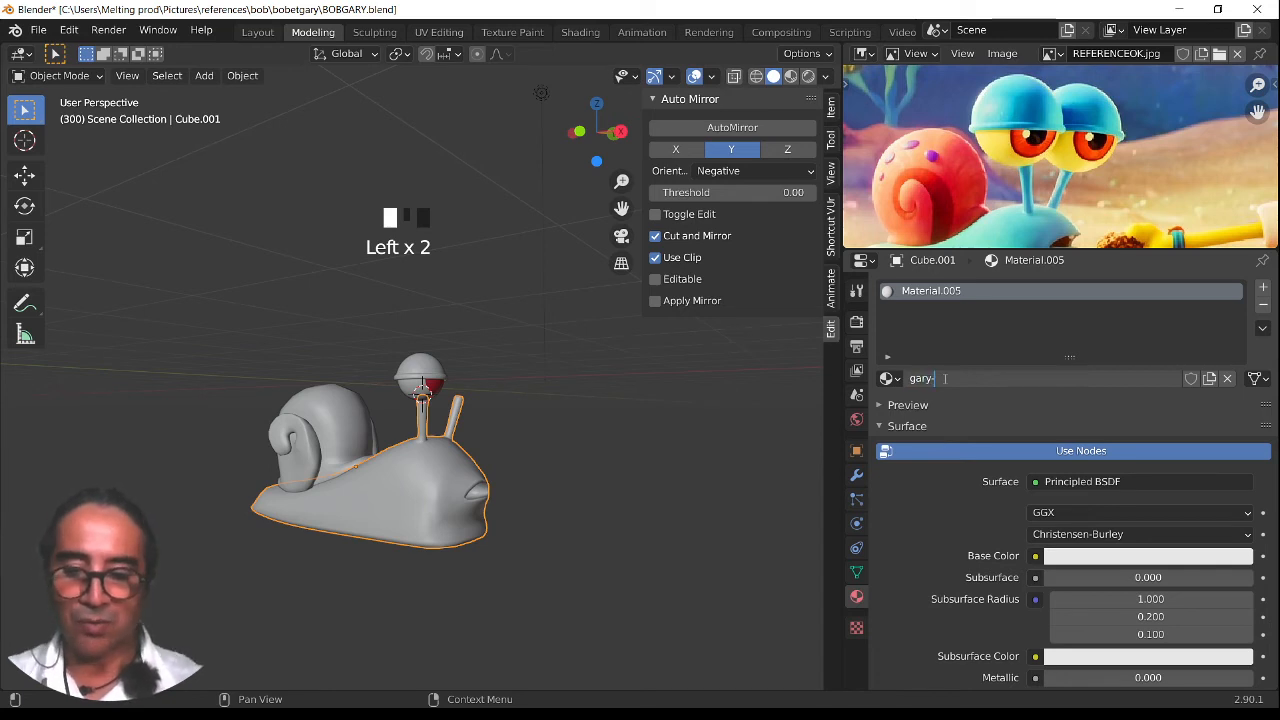
{"action": "type", "text": "gary-corps"}
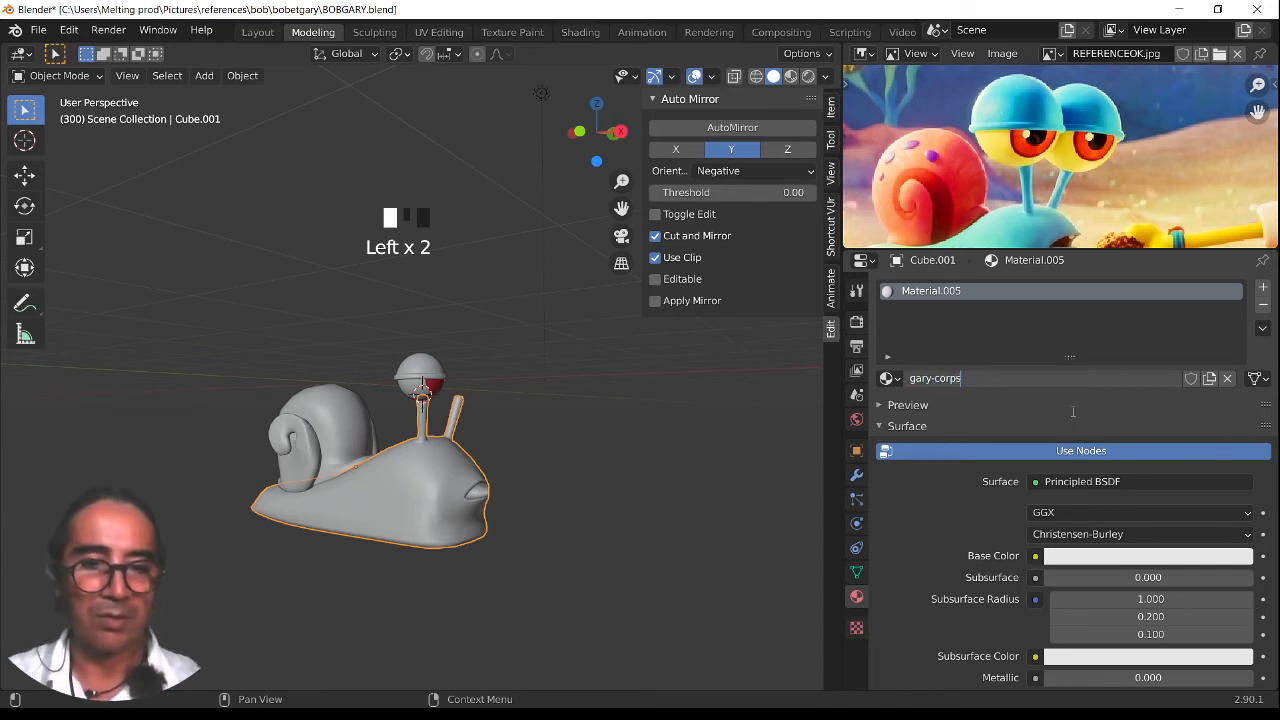
{"action": "key", "text": "Return"}
Set the viewport display color of the gary-corps material to light blue
{"action": "scroll", "coordinate": [998, 528], "scroll_direction": "down", "scroll_amount": 12}
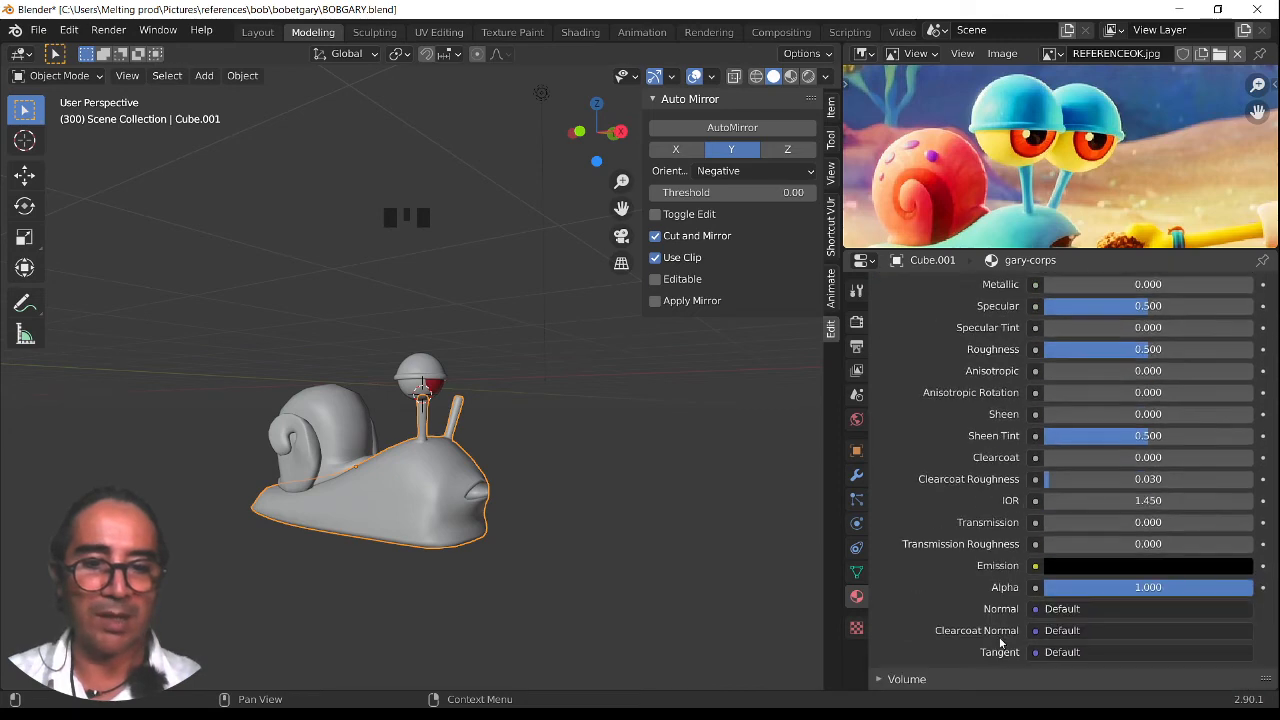
{"action": "scroll", "coordinate": [1050, 640], "scroll_direction": "down", "scroll_amount": 12}
{"action": "left_click", "coordinate": [1044, 618]}
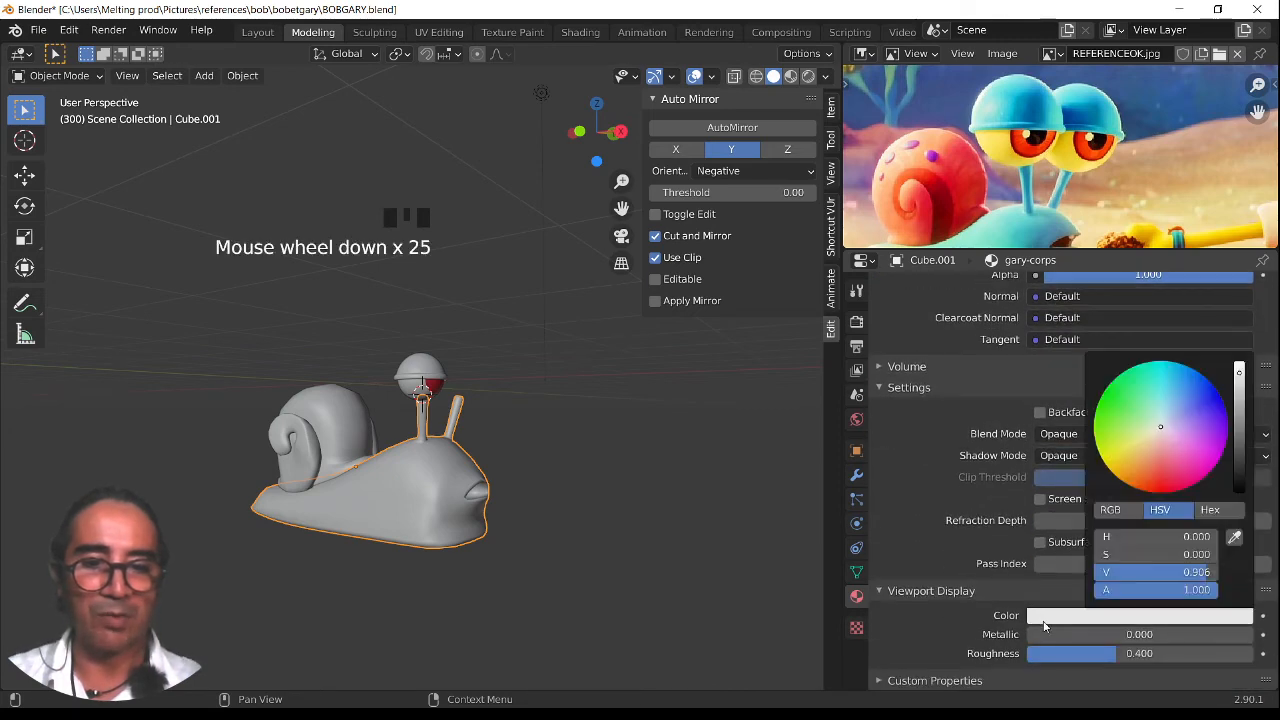
{"action": "left_click", "coordinate": [1168, 400]}
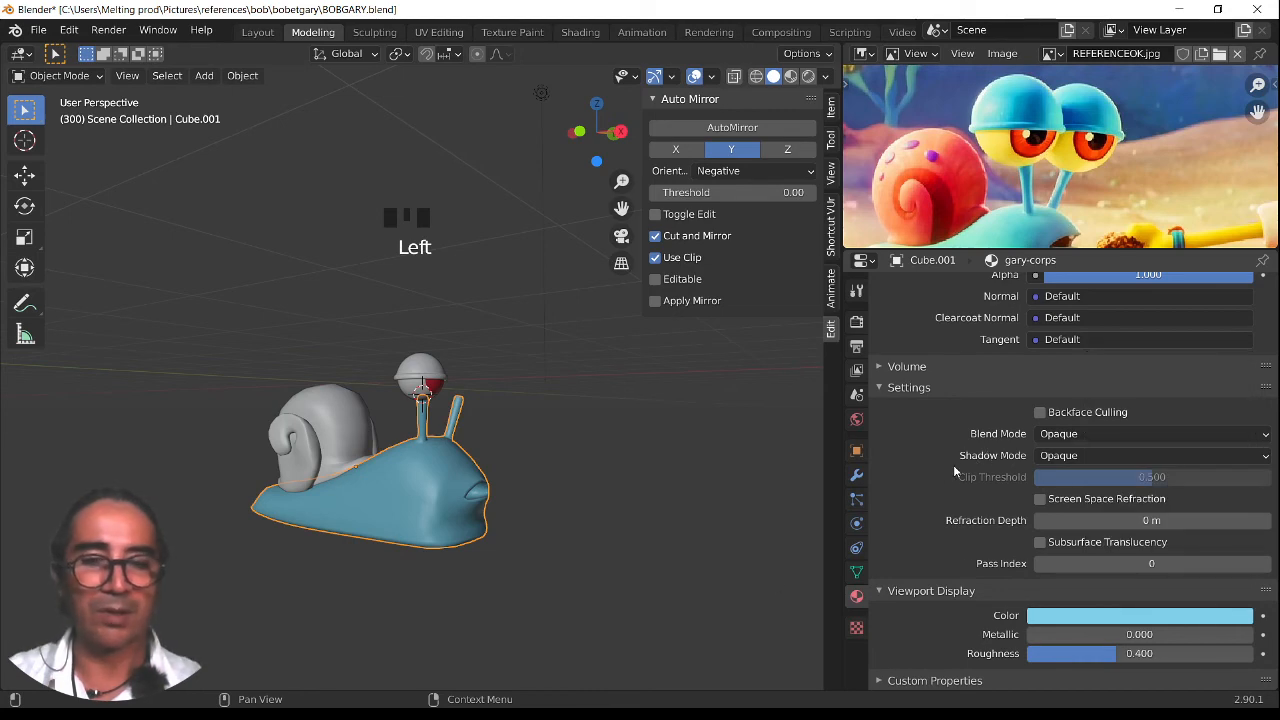
{"action": "scroll", "coordinate": [955, 462], "scroll_direction": "up", "scroll_amount": 6}
Assign the existing gary-corps material to the eyelid, then select the shell
{"action": "left_click", "coordinate": [406, 366]}
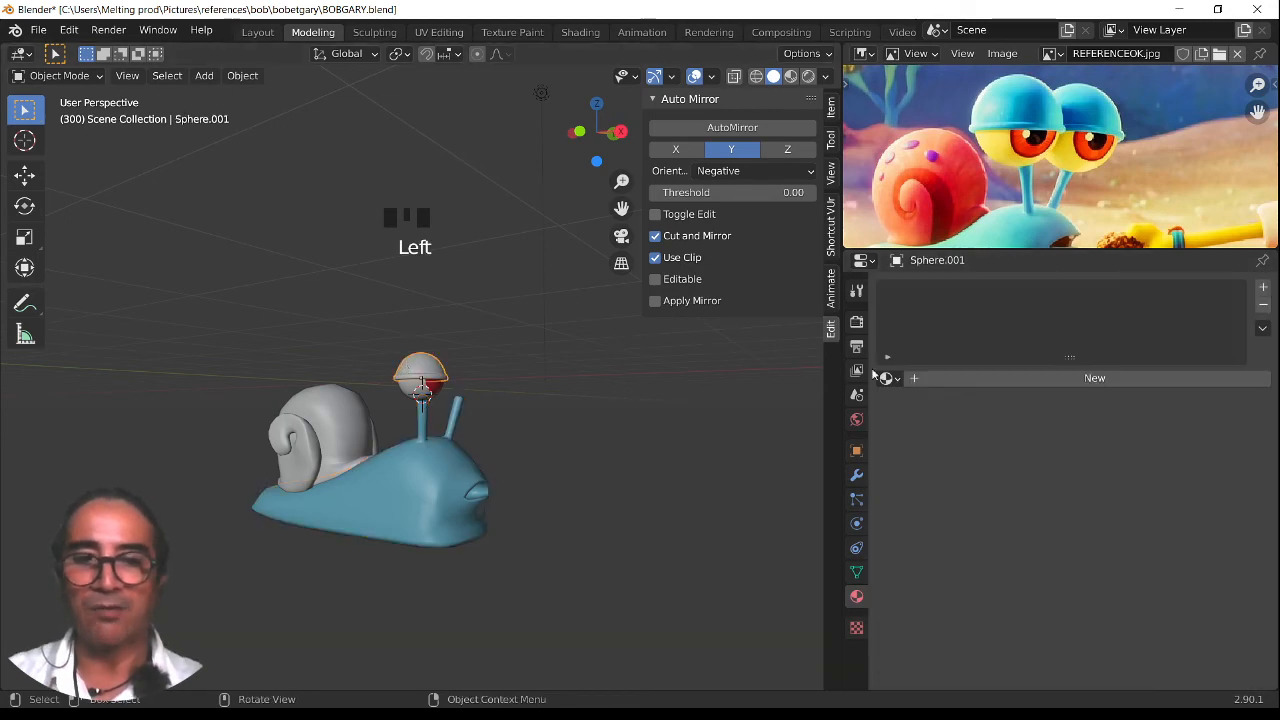
{"action": "left_click", "coordinate": [887, 379]}
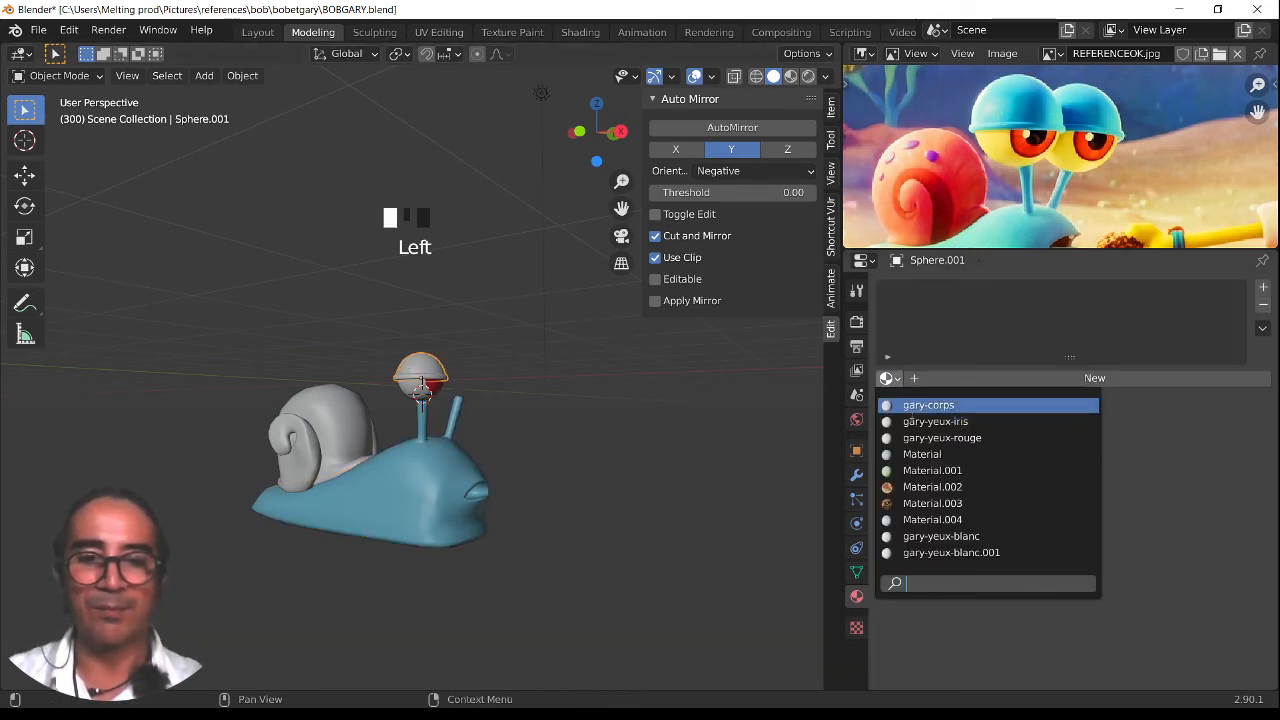
{"action": "left_click", "coordinate": [939, 410]}
{"action": "left_click", "coordinate": [322, 520]}
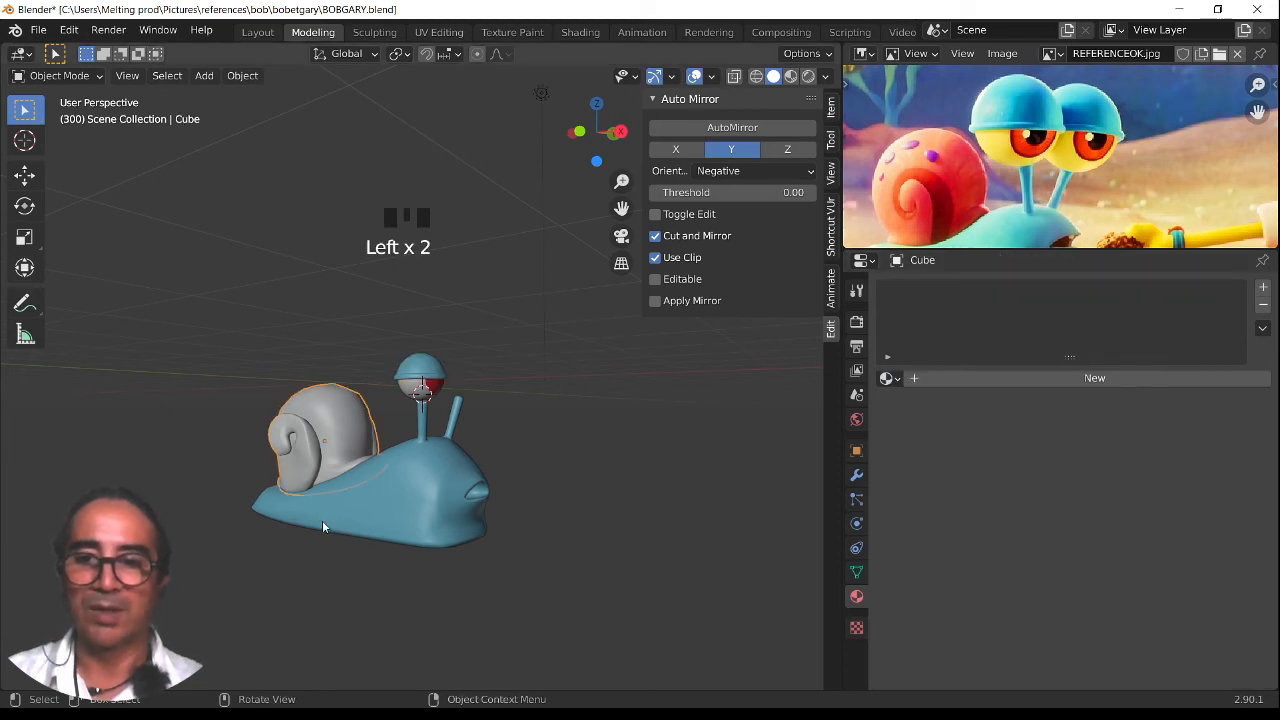
Duplicate the eyeball and its eyelid in the right orthographic view and place the copy on the other stalk, about 1.39 m along Y
{"action": "scroll", "coordinate": [445, 516], "scroll_direction": "up", "scroll_amount": 2}
{"action": "scroll", "coordinate": [445, 516], "scroll_direction": "up", "scroll_amount": 3}
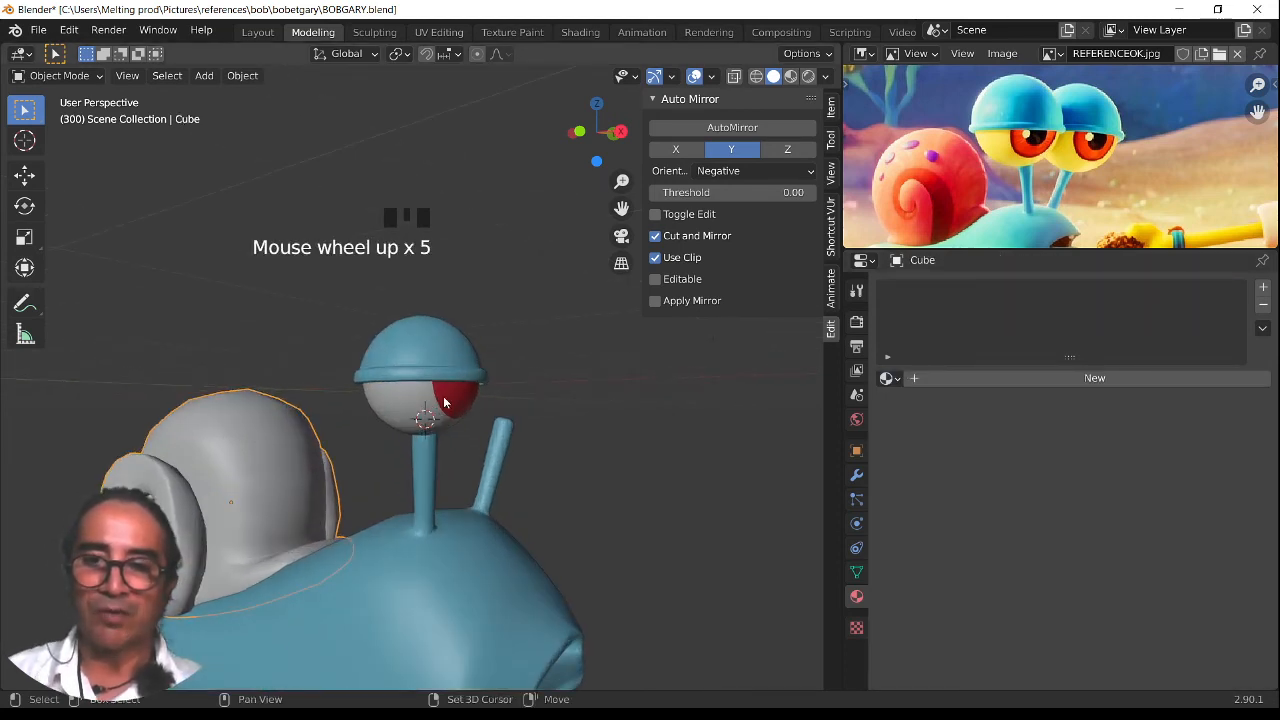
{"action": "left_click", "coordinate": [450, 395], "text": "shift"}
{"action": "left_click", "coordinate": [461, 384]}
{"action": "left_click", "coordinate": [460, 390], "text": "shift"}
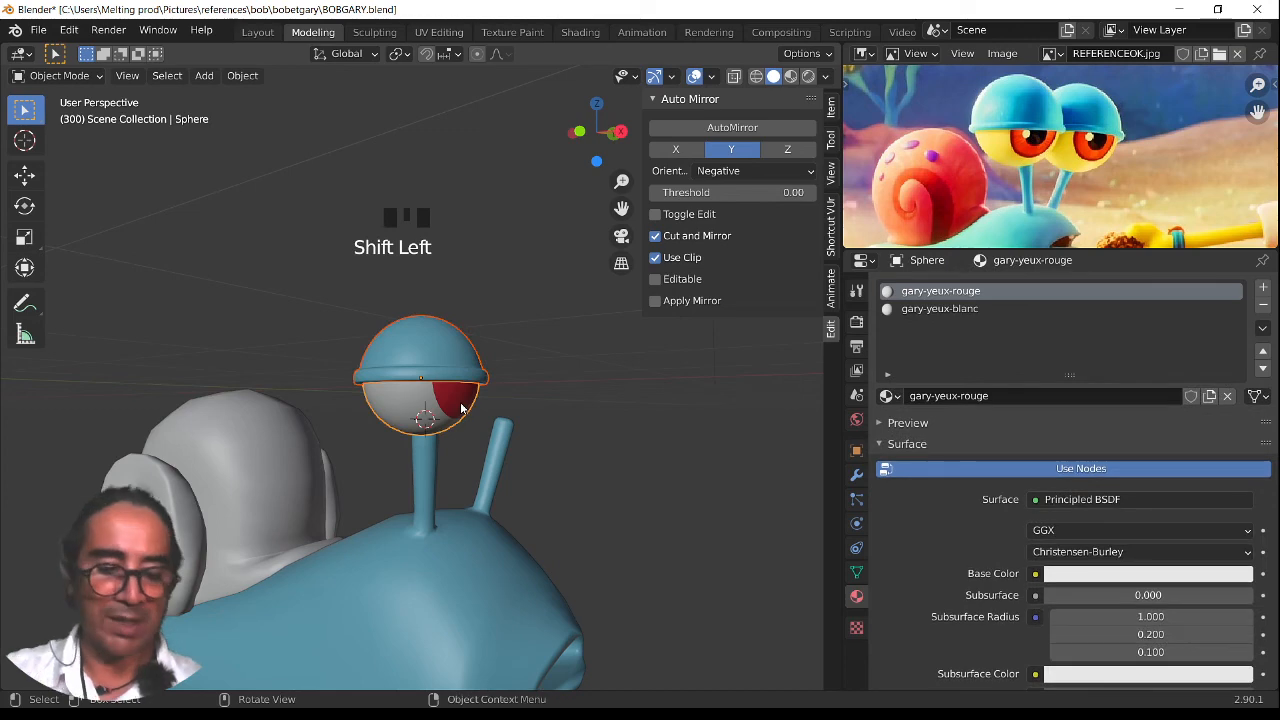
{"action": "key", "text": "KP_3"}
{"action": "key", "text": "shift+d"}
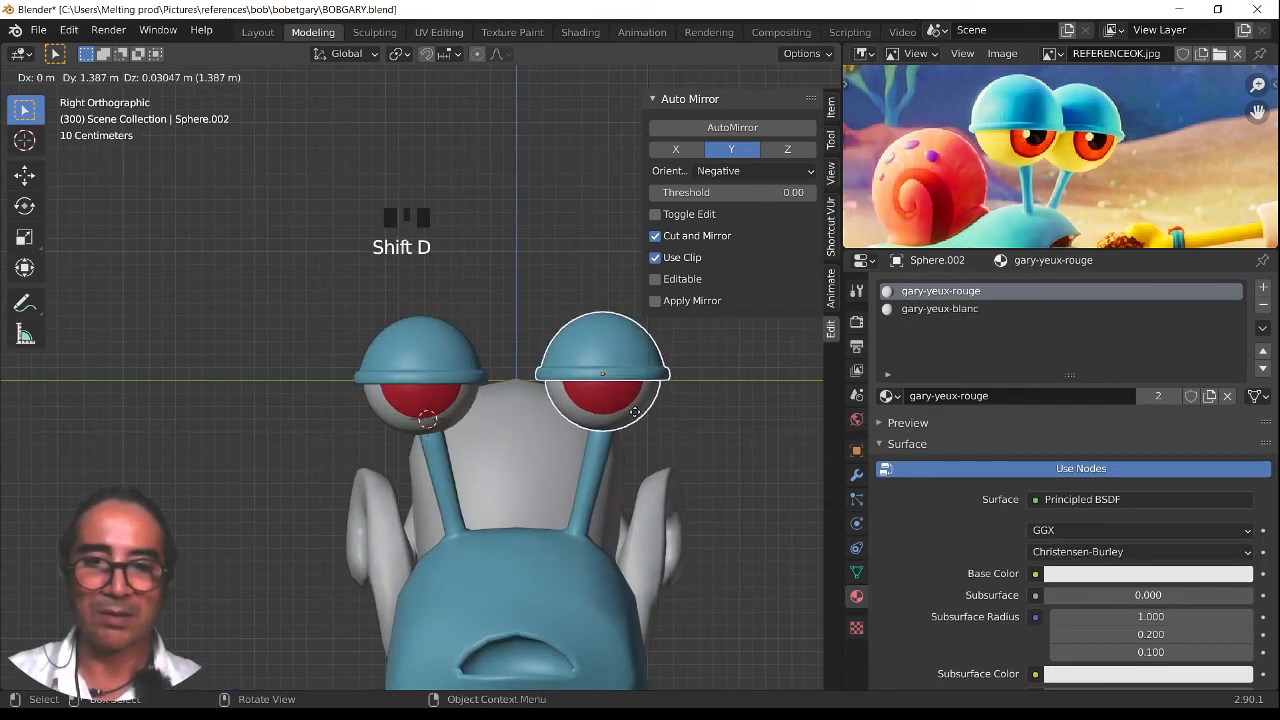
{"action": "left_click", "coordinate": [626, 432]}
{"action": "scroll", "coordinate": [405, 405], "scroll_direction": "down", "scroll_amount": 1}
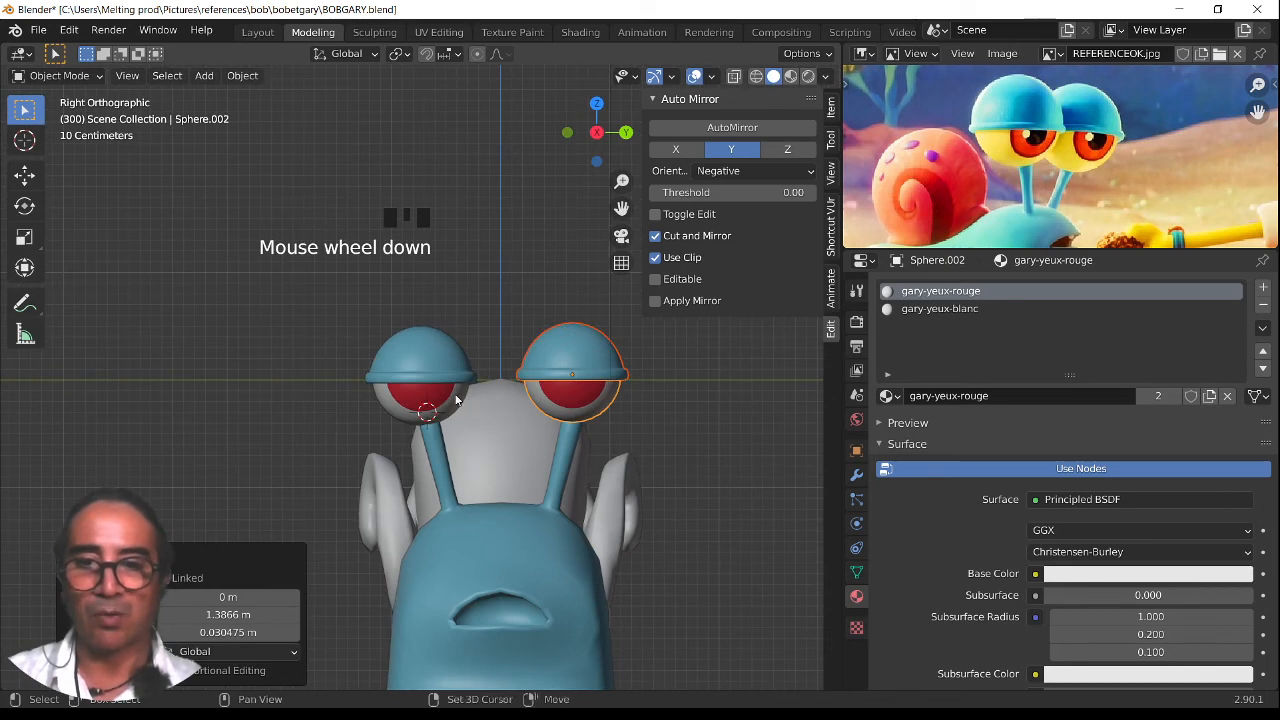
Add the original eyelid to the selection and scale up the selected eye parts
{"action": "left_click", "coordinate": [425, 355], "text": "shift"}
{"action": "left_click", "coordinate": [425, 355], "text": "shift"}
{"action": "key", "text": "s"}
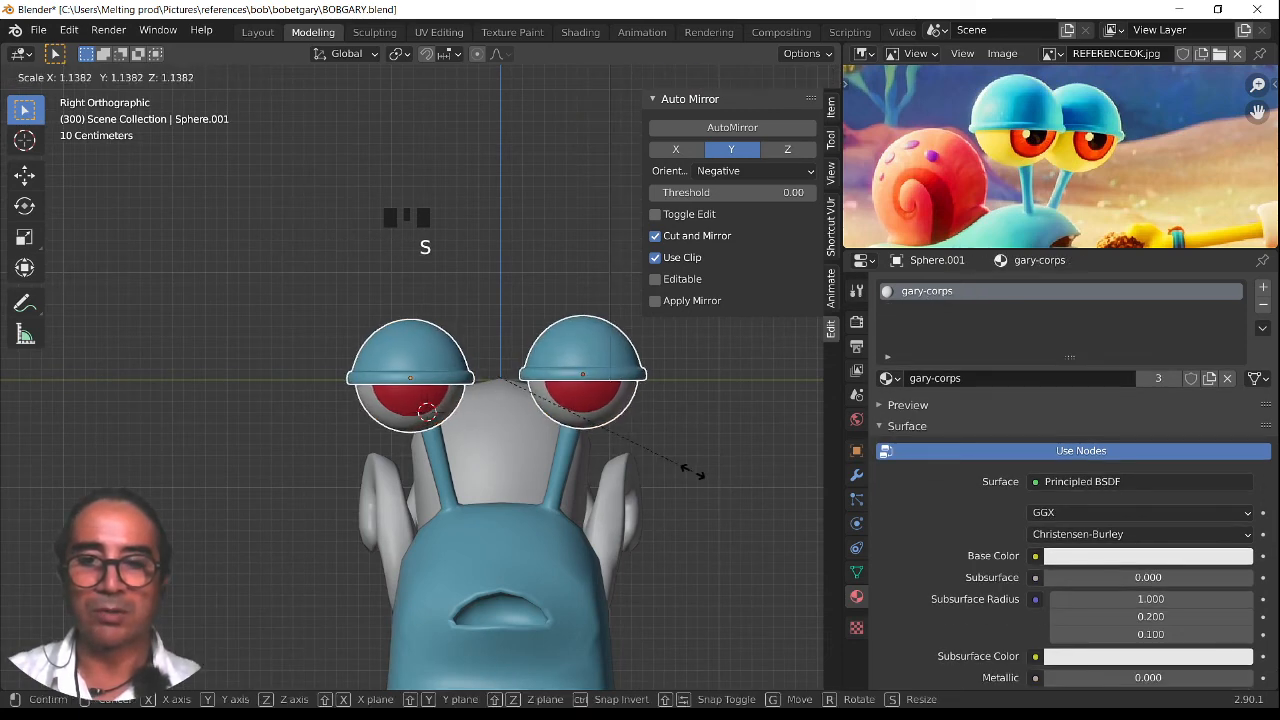
{"action": "left_click", "coordinate": [712, 482]}
Move each eye with its eyelid inward onto its stalk, about 0.23 m and -0.21 m along Y
{"action": "left_click", "coordinate": [386, 410]}
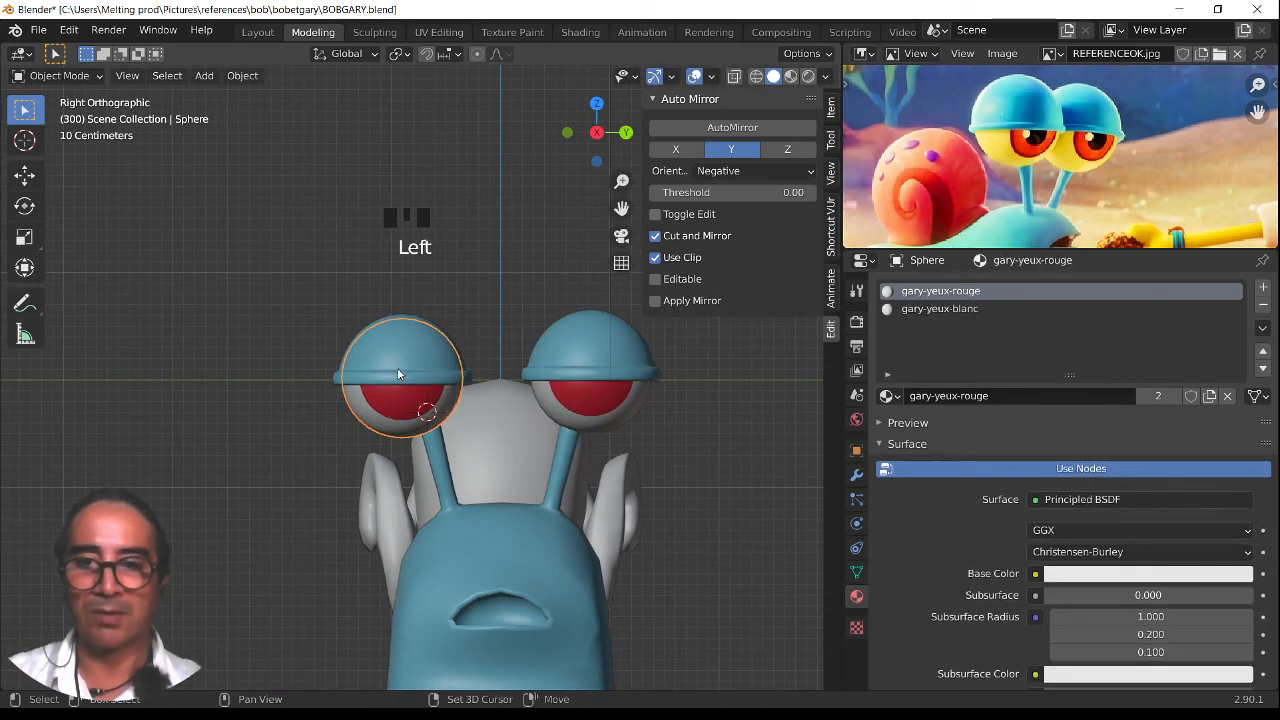
{"action": "left_click", "coordinate": [402, 373], "text": "shift"}
{"action": "key", "text": "g"}
{"action": "left_click", "coordinate": [463, 413]}
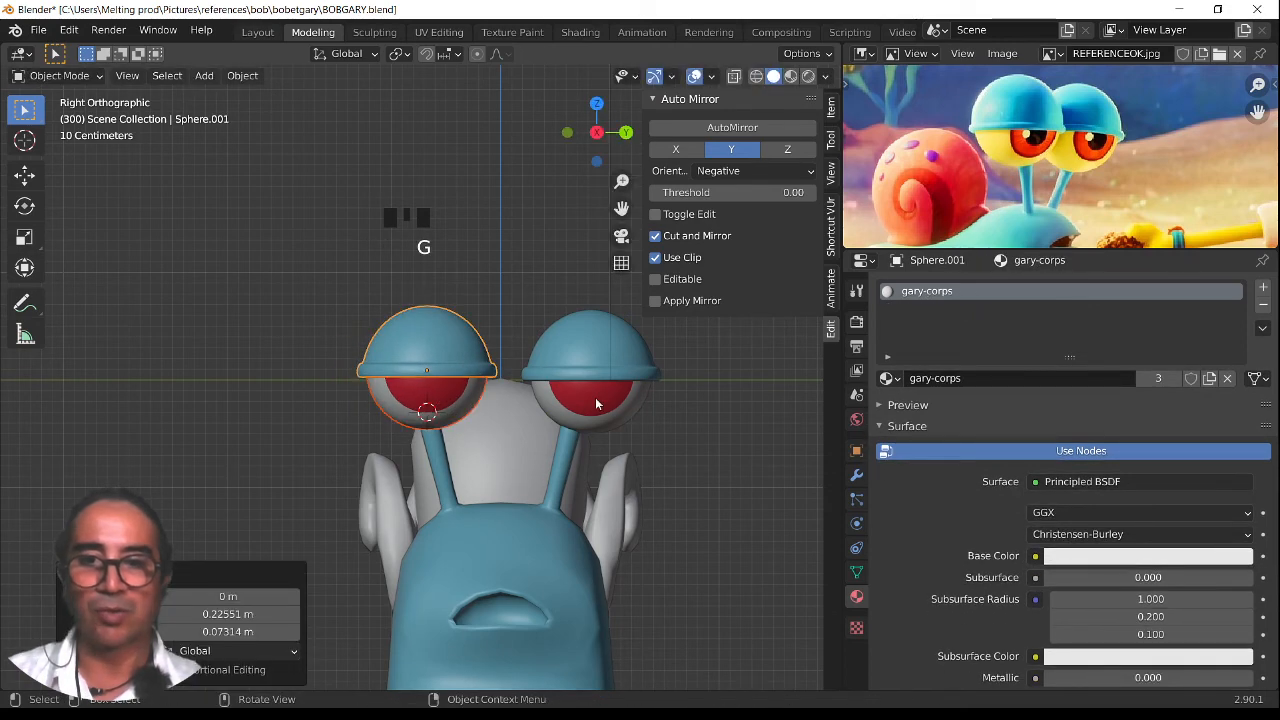
{"action": "left_click", "coordinate": [595, 397]}
{"action": "left_click", "coordinate": [595, 350], "text": "shift"}
{"action": "key", "text": "g"}
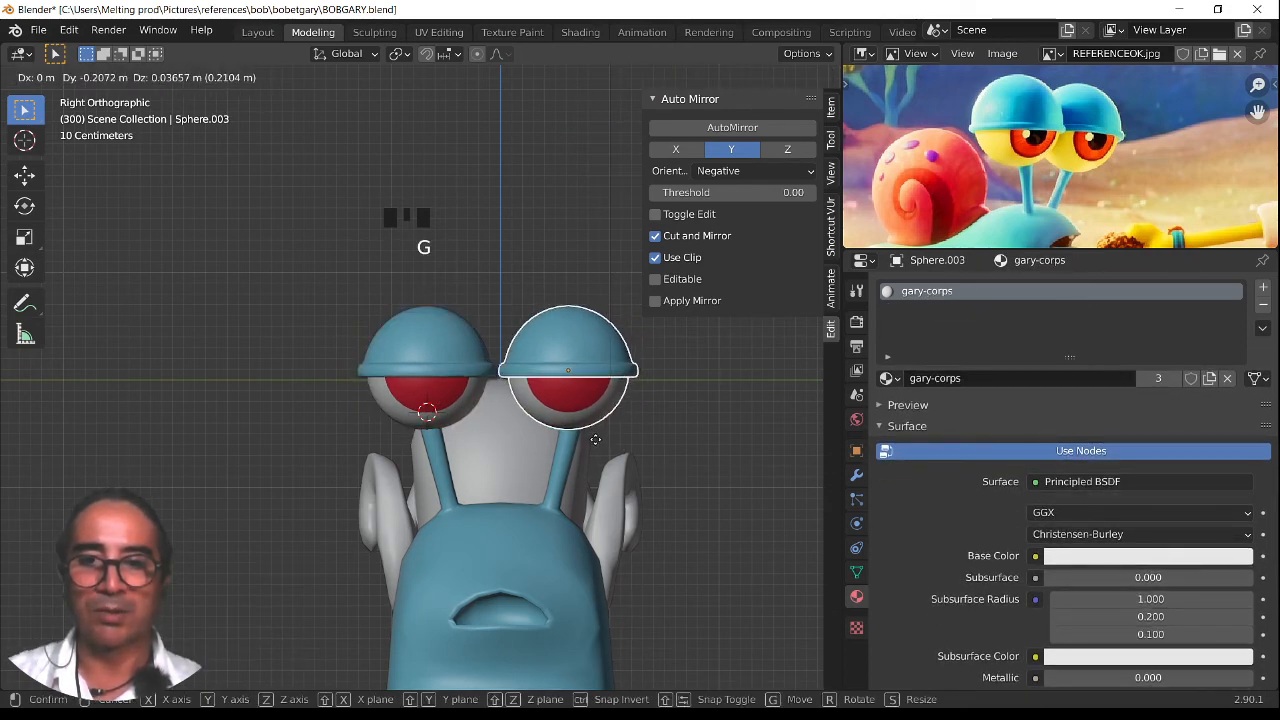
{"action": "left_click", "coordinate": [598, 442]}
Scale the shell by about 1.098 and raise it about 0.24 m
{"action": "mouse_move", "coordinate": [537, 528]}
{"action": "middle_mouse_down"}
{"action": "mouse_move", "coordinate": [604, 511]}
{"action": "mouse_move", "coordinate": [544, 509]}
{"action": "middle_mouse_up"}
{"action": "scroll", "coordinate": [430, 550], "scroll_direction": "down", "scroll_amount": 2}
{"action": "middle_click_drag", "start_coordinate": [427, 550], "coordinate": [512, 529], "text": "shift"}
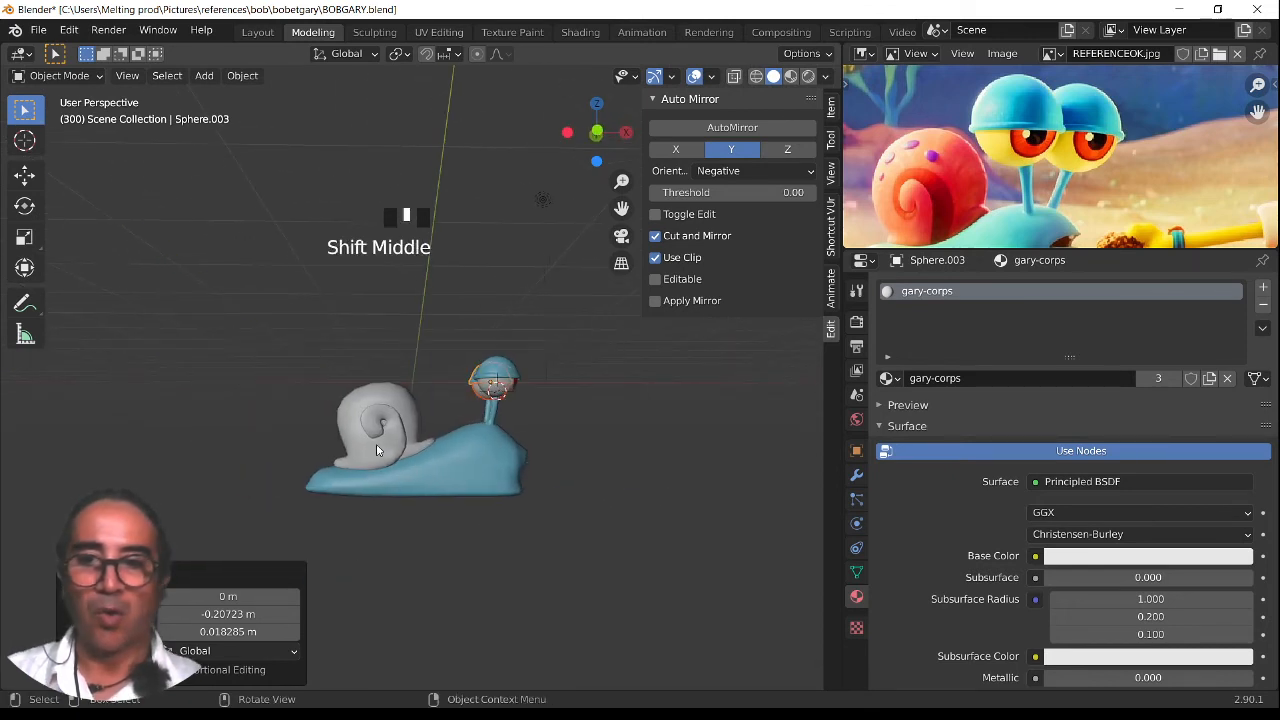
{"action": "left_click", "coordinate": [378, 450]}
{"action": "key", "text": "s"}
{"action": "left_click", "coordinate": [477, 515]}
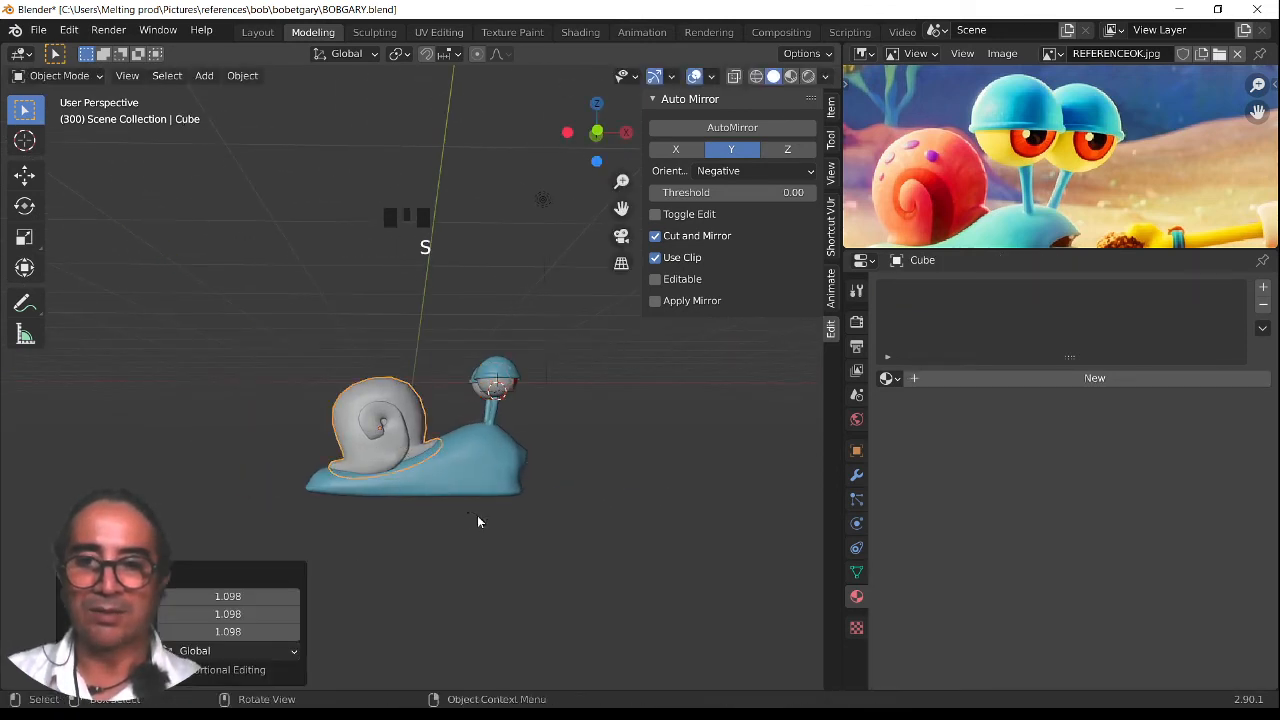
{"action": "key", "text": "g"}
{"action": "left_click", "coordinate": [470, 517]}
{"action": "scroll", "coordinate": [465, 535], "scroll_direction": "up", "scroll_amount": 3}
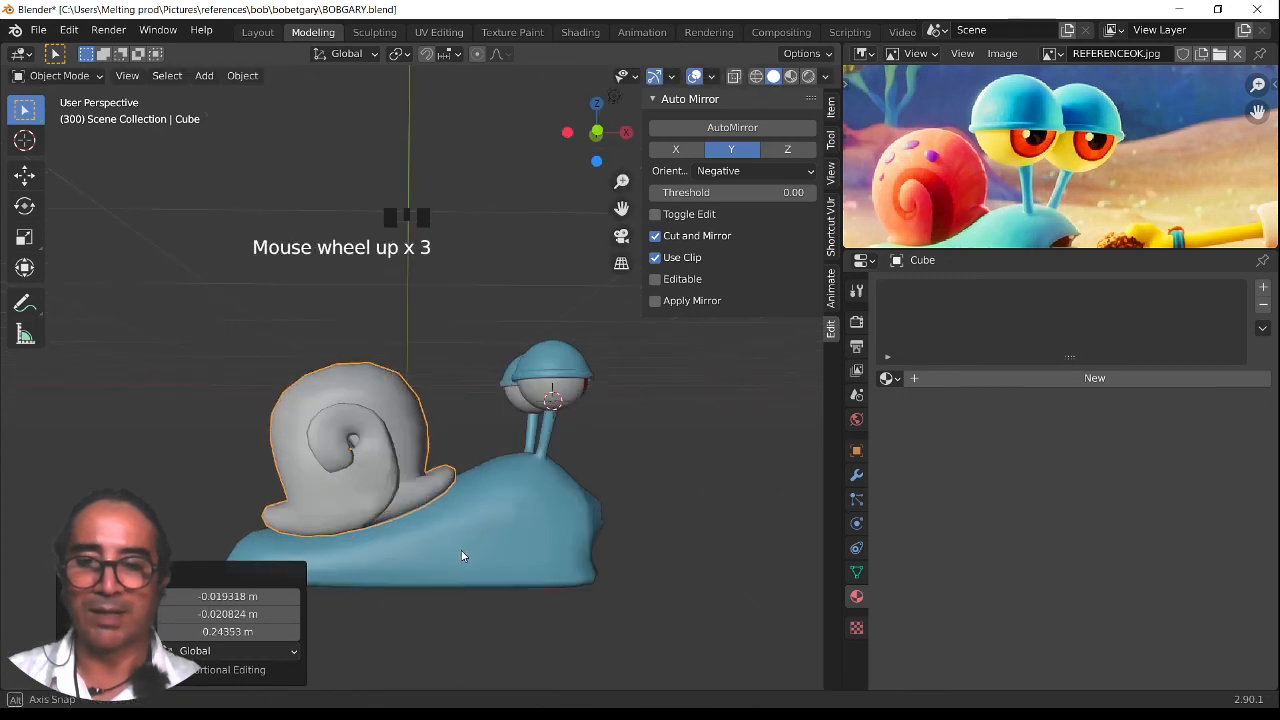
Switch to the Layout workspace, select the snail's body and save the file
{"action": "middle_click_drag", "start_coordinate": [461, 550], "coordinate": [388, 577]}
{"action": "middle_click_drag", "start_coordinate": [532, 570], "coordinate": [425, 549]}
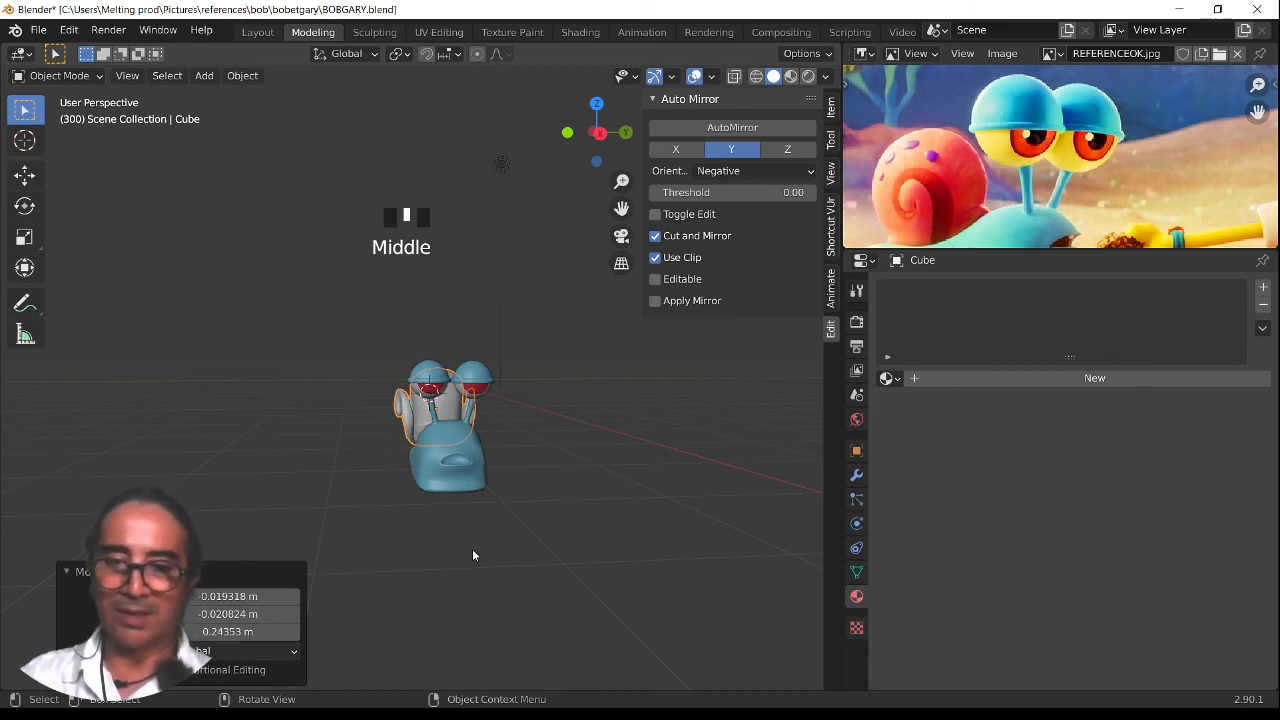
{"action": "middle_click_drag", "start_coordinate": [473, 555], "coordinate": [543, 516]}
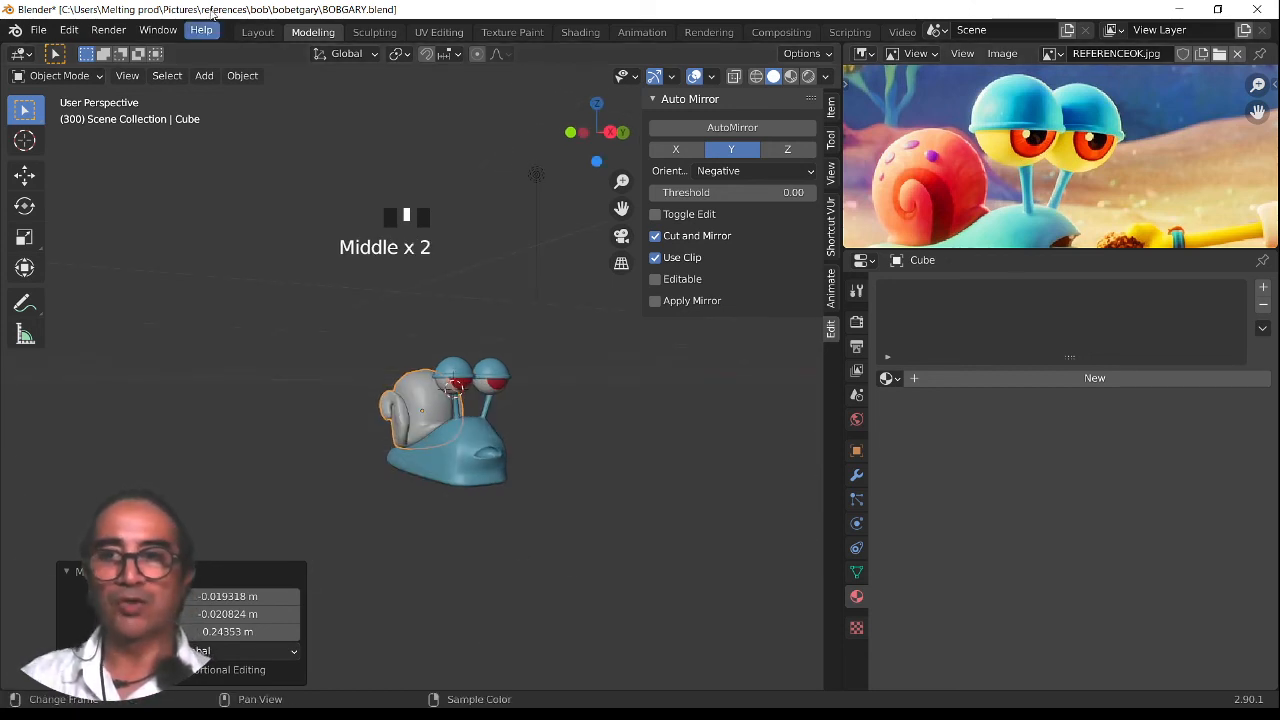
{"action": "left_click", "coordinate": [266, 33]}
{"action": "middle_click_drag", "start_coordinate": [500, 445], "coordinate": [525, 507]}
{"action": "scroll", "coordinate": [525, 507], "scroll_direction": "down", "scroll_amount": 2}
{"action": "scroll", "coordinate": [525, 507], "scroll_direction": "down", "scroll_amount": 1}
{"action": "left_click", "coordinate": [622, 508]}
{"action": "key", "text": "ctrl+s"}
{"action": "middle_click_drag", "start_coordinate": [622, 508], "coordinate": [590, 480]}
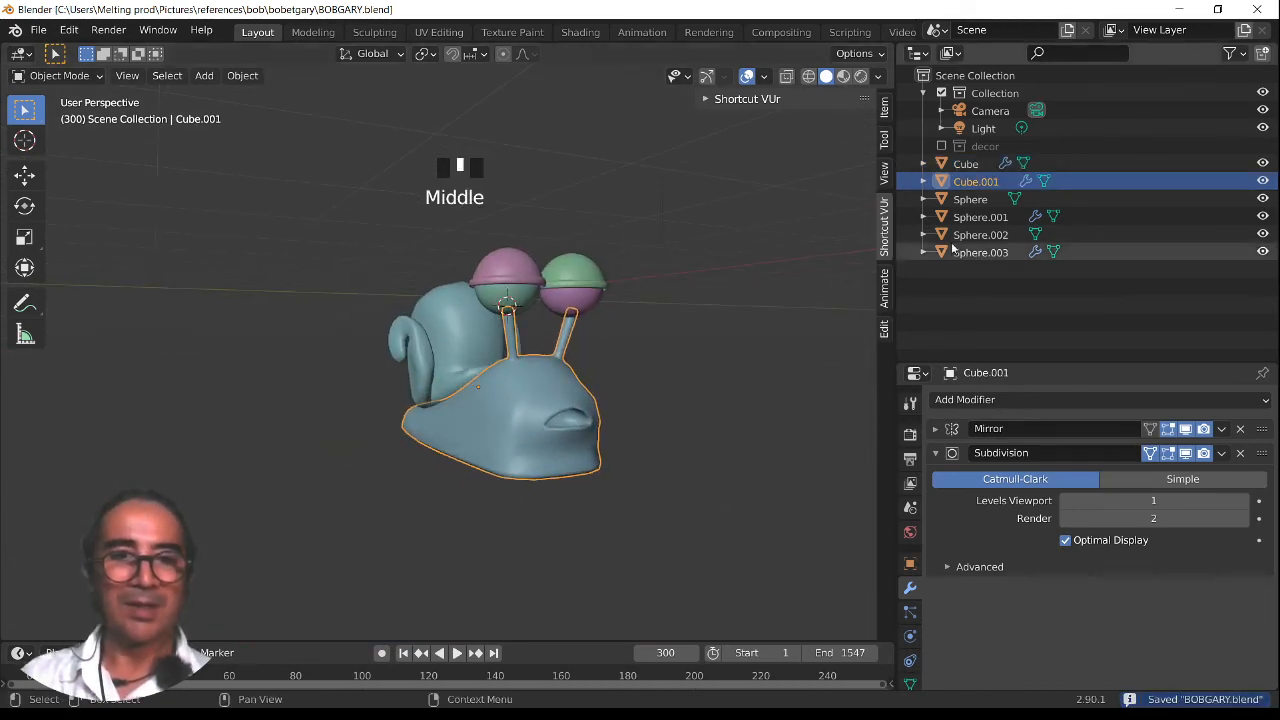
Select all of the snail's objects from Cube to Sphere.003 and move them into a new collection named gary
{"action": "left_click", "coordinate": [942, 147]}
{"action": "left_click", "coordinate": [942, 147]}
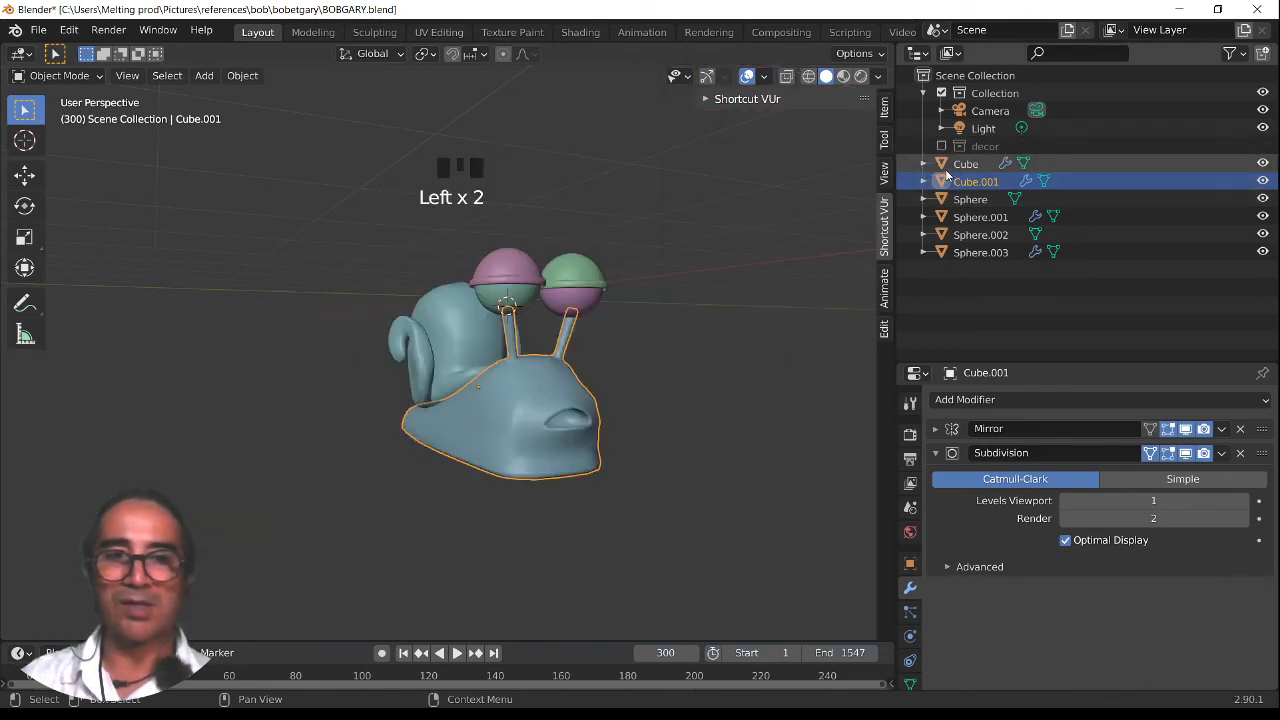
{"action": "left_click", "coordinate": [960, 164]}
{"action": "left_click", "coordinate": [975, 253], "text": "shift"}
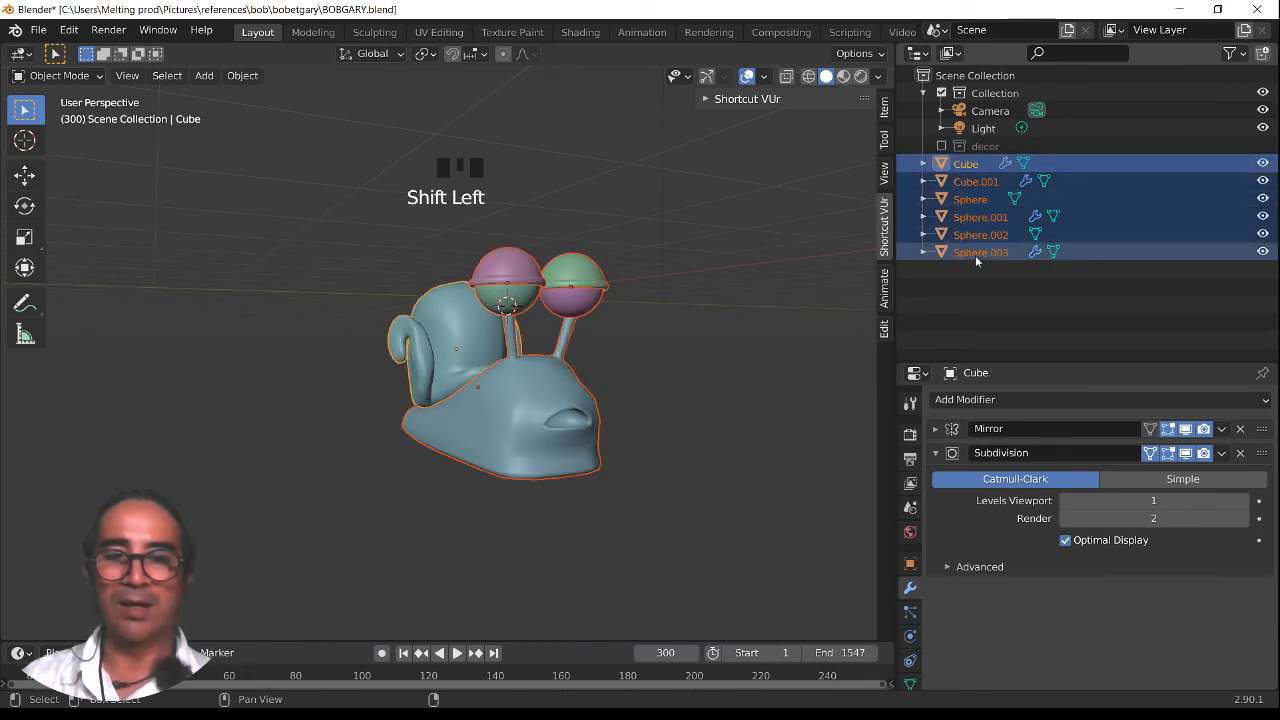
{"action": "key", "text": "m"}
{"action": "left_click", "coordinate": [612, 344]}
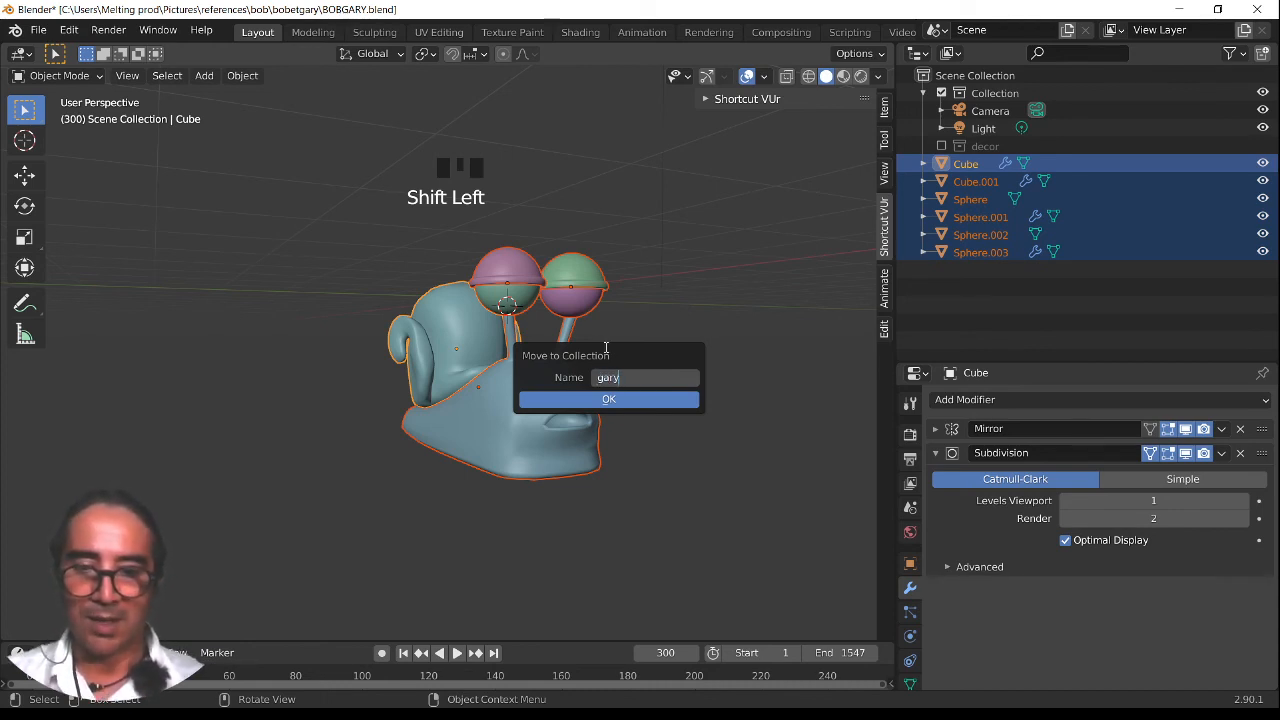
{"action": "key", "text": "Return"}
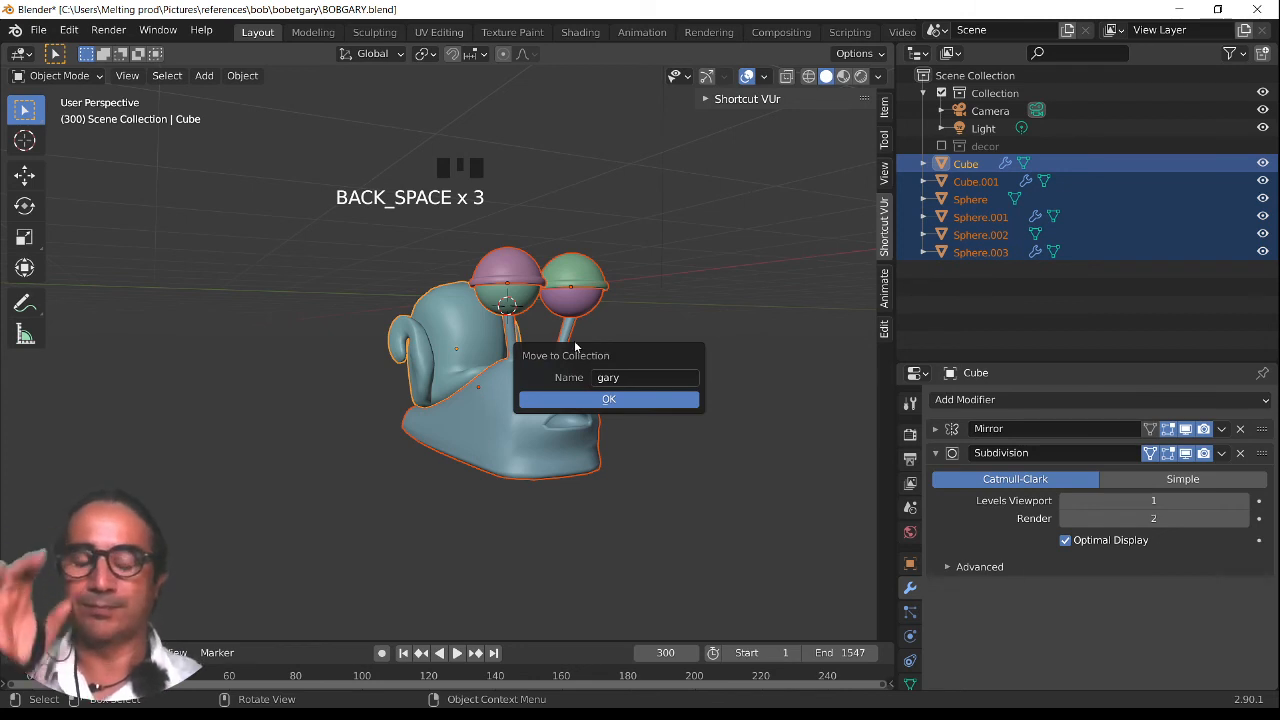
{"action": "left_click", "coordinate": [607, 399]}
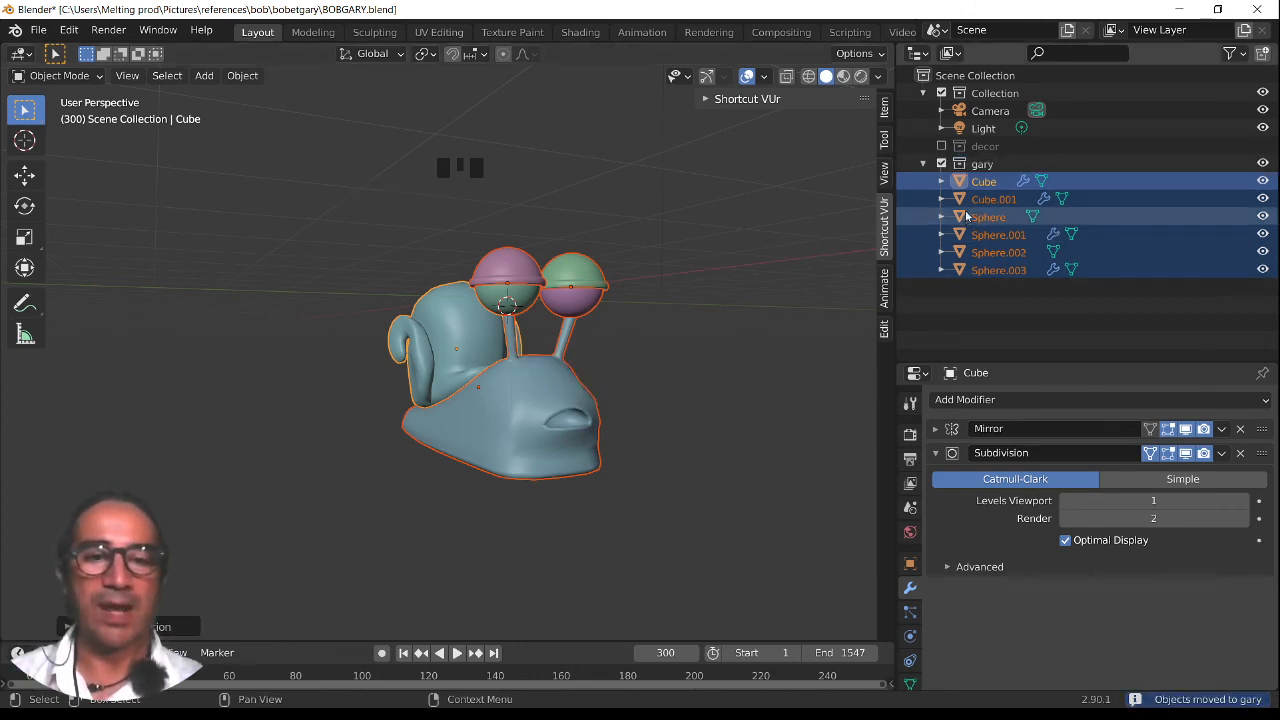
Collapse the gary collection and enable the decor collection
{"action": "left_click", "coordinate": [921, 164]}
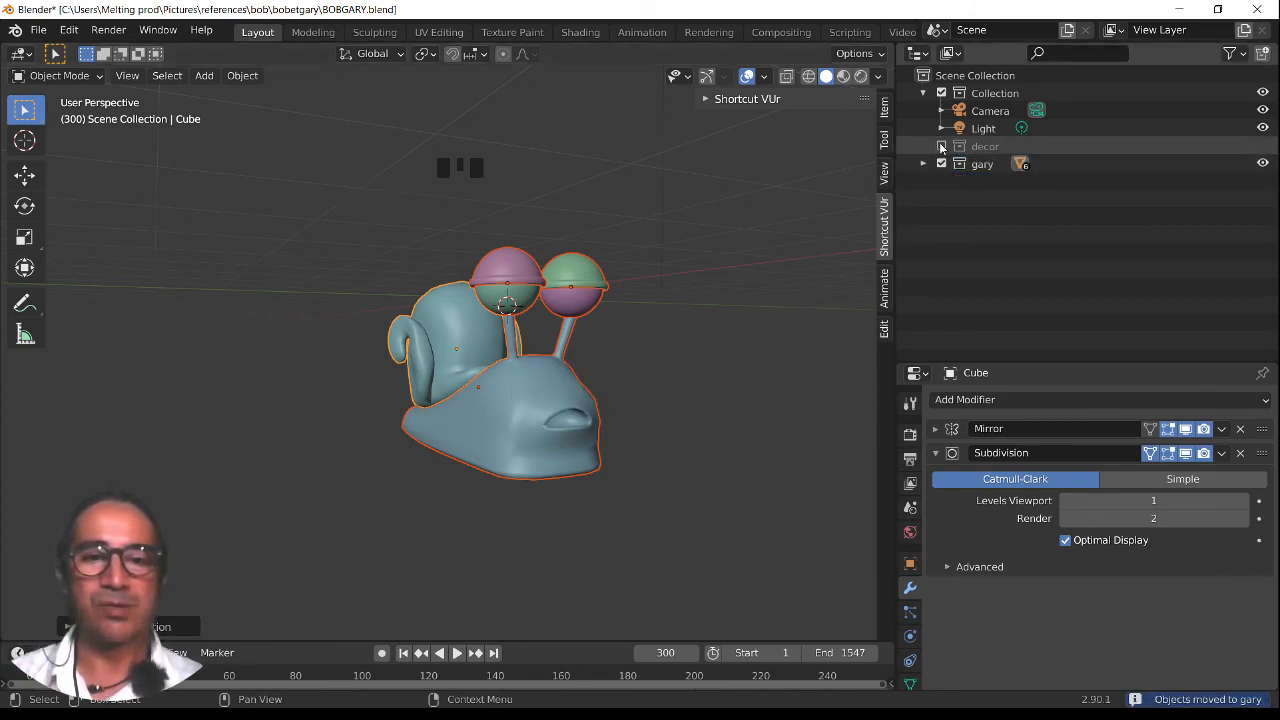
{"action": "left_click", "coordinate": [942, 147]}
{"action": "scroll", "coordinate": [652, 344], "scroll_direction": "down", "scroll_amount": 4}
{"action": "mouse_move", "coordinate": [635, 367]}
{"action": "middle_mouse_down"}
{"action": "mouse_move", "coordinate": [646, 378]}
{"action": "mouse_move", "coordinate": [637, 409]}
{"action": "mouse_move", "coordinate": [609, 354]}
{"action": "mouse_move", "coordinate": [633, 381]}
{"action": "middle_mouse_up"}
{"action": "scroll", "coordinate": [633, 385], "scroll_direction": "up", "scroll_amount": 3}
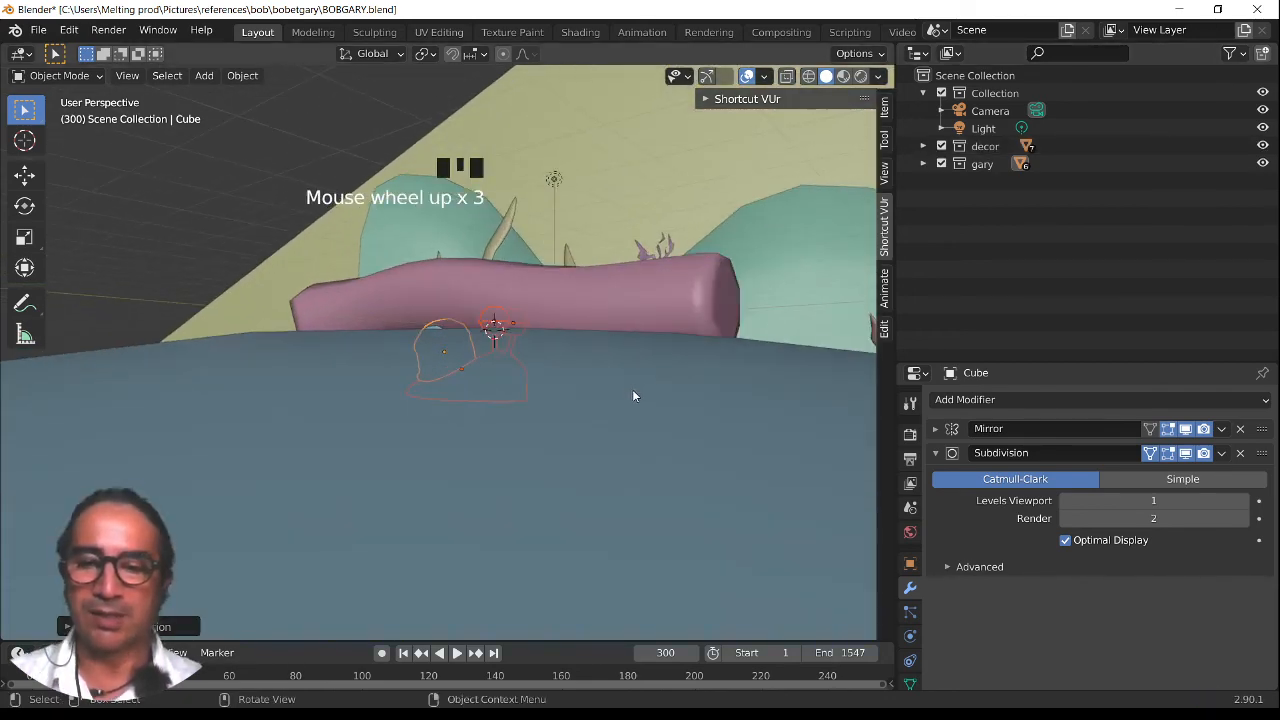
Raise the whole snail along the Z axis above the pink log
{"action": "key", "text": "g"}
{"action": "key", "text": "z"}
{"action": "left_click", "coordinate": [619, 254]}
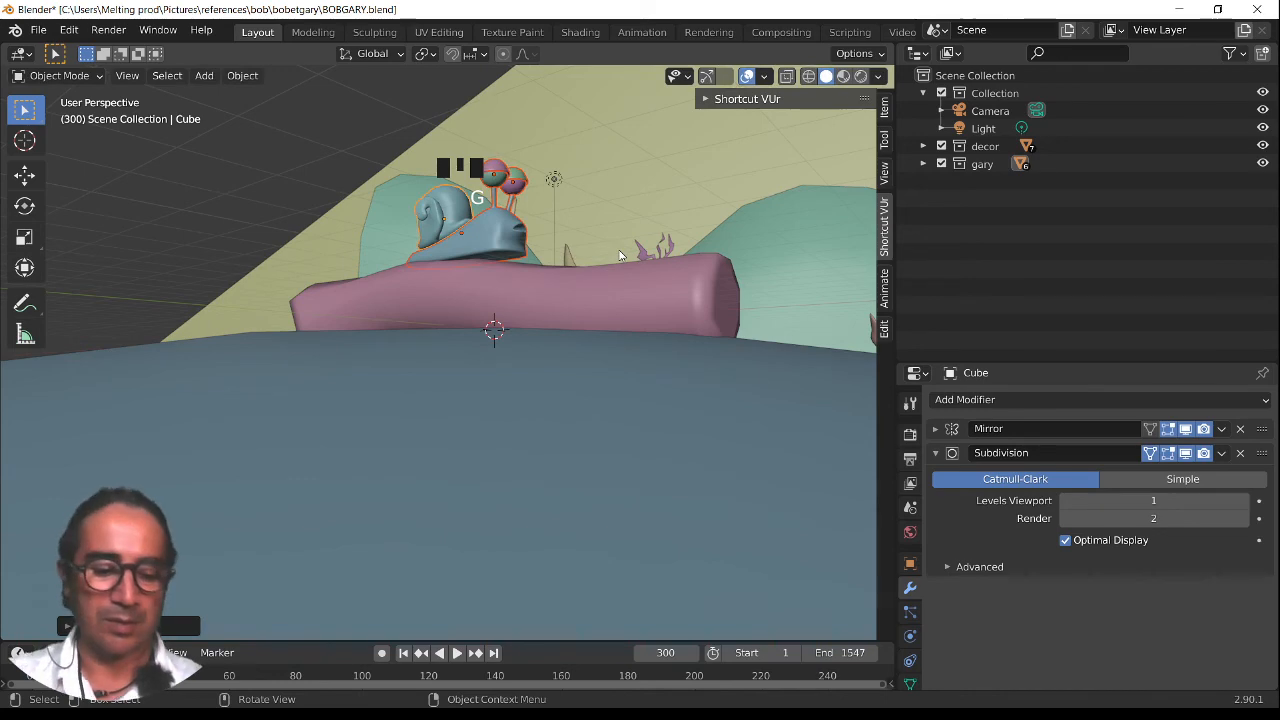
Reposition the whole snail on the log and rotate it so its base follows the log's slope
{"action": "key", "text": "KP_Decimal"}
{"action": "scroll", "coordinate": [539, 468], "scroll_direction": "down", "scroll_amount": 3}
{"action": "mouse_move", "coordinate": [539, 468]}
{"action": "middle_mouse_down"}
{"action": "mouse_move", "coordinate": [611, 468]}
{"action": "mouse_move", "coordinate": [560, 481]}
{"action": "middle_mouse_up"}
{"action": "key", "text": "g"}
{"action": "key", "text": "r"}
{"action": "key", "text": "r"}
{"action": "left_click", "coordinate": [566, 485]}
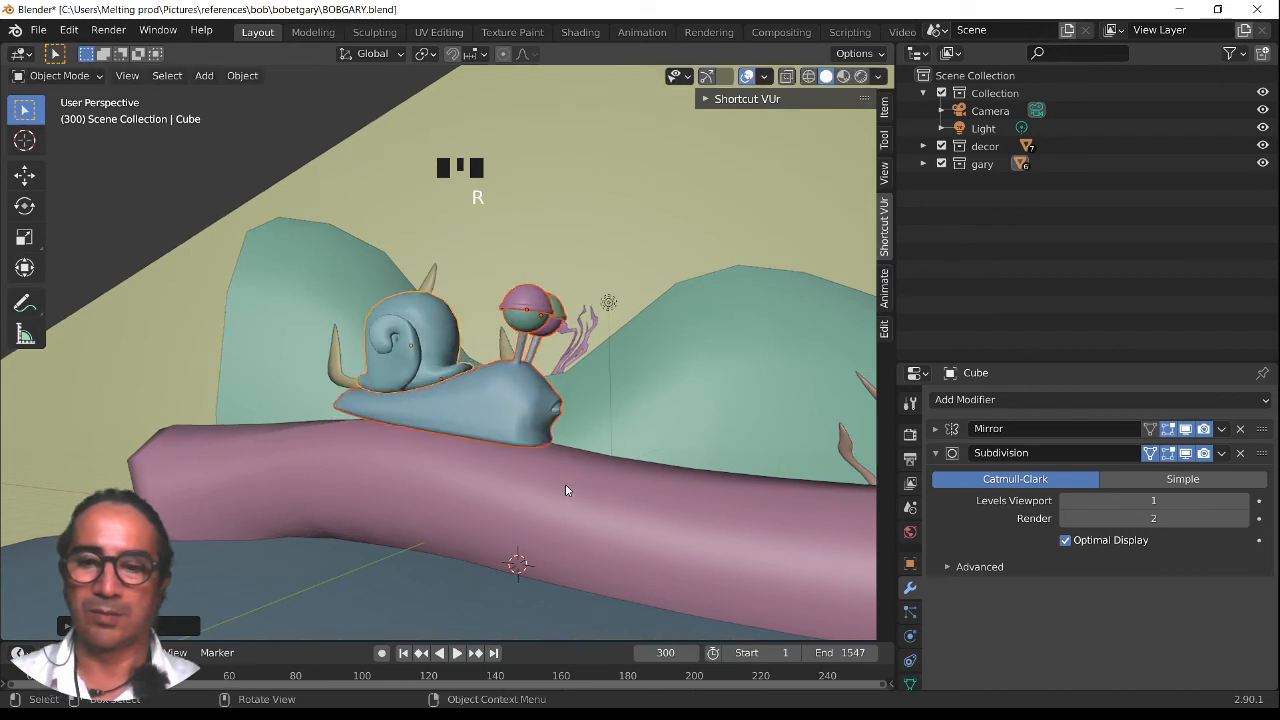
{"action": "key", "text": "r"}
{"action": "left_click", "coordinate": [625, 405]}
{"action": "key", "text": "r"}
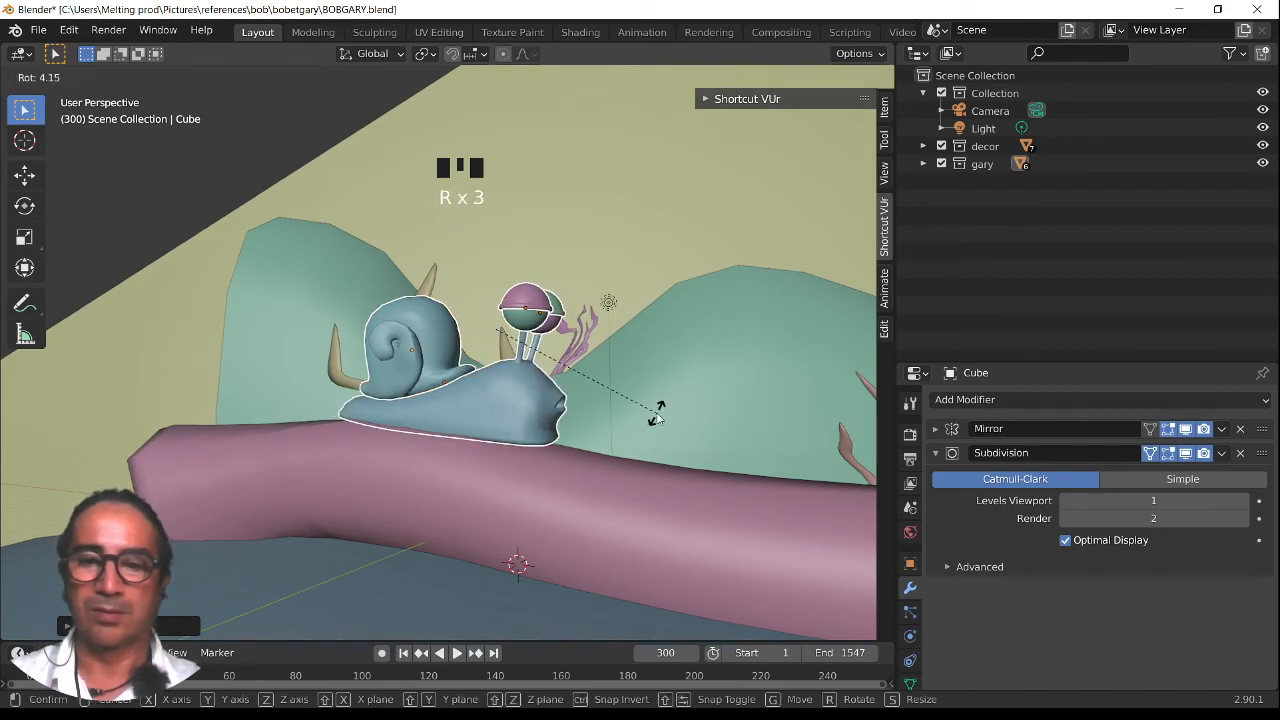
{"action": "left_click", "coordinate": [656, 417]}
Set the solid viewport shading color to Material
{"action": "left_click", "coordinate": [877, 77]}
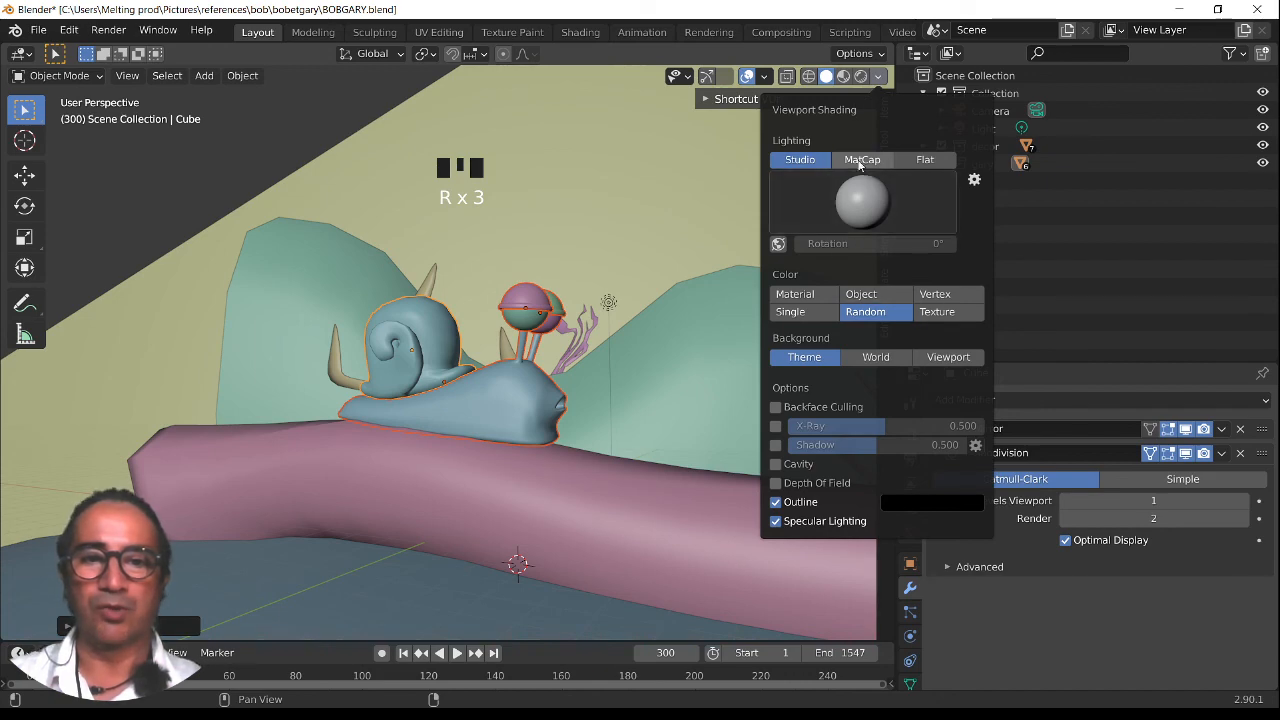
{"action": "left_click", "coordinate": [810, 295]}
{"action": "scroll", "coordinate": [674, 414], "scroll_direction": "down", "scroll_amount": 2}
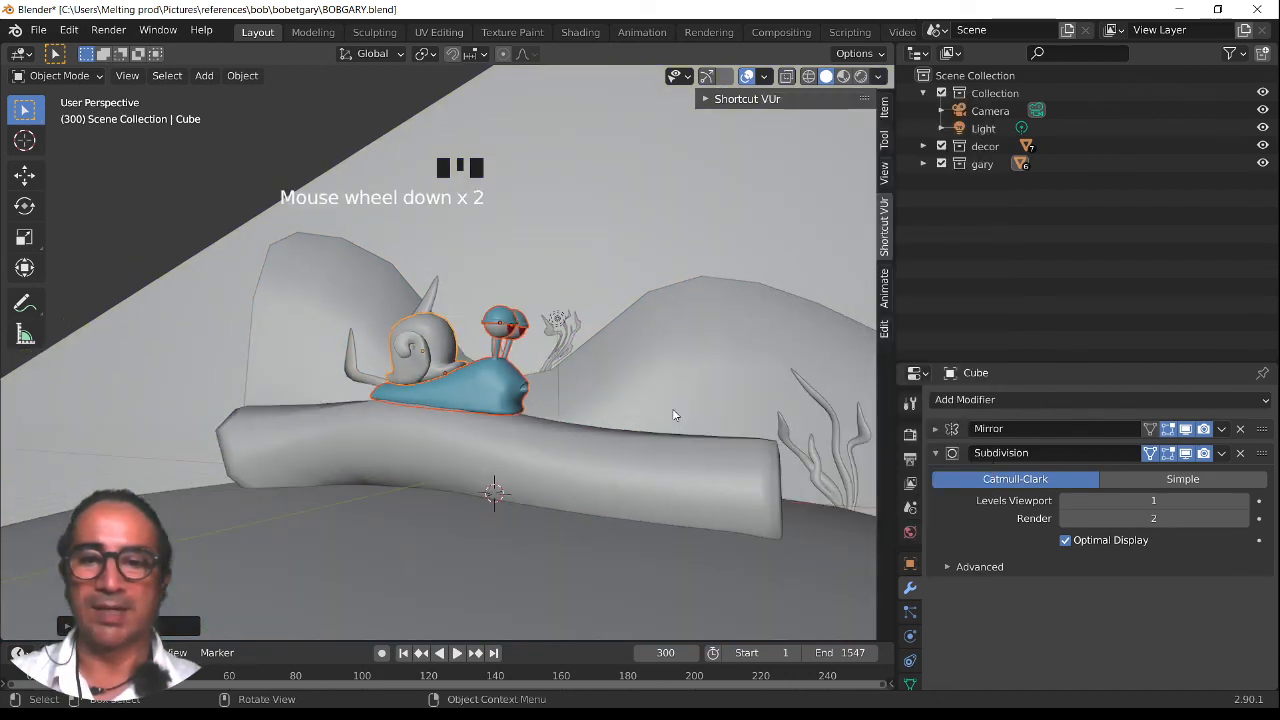
{"action": "mouse_move", "coordinate": [674, 414]}
{"action": "middle_mouse_down"}
{"action": "mouse_move", "coordinate": [563, 432]}
{"action": "mouse_move", "coordinate": [680, 466]}
{"action": "middle_mouse_up"}
{"action": "scroll", "coordinate": [554, 460], "scroll_direction": "up", "scroll_amount": 2}
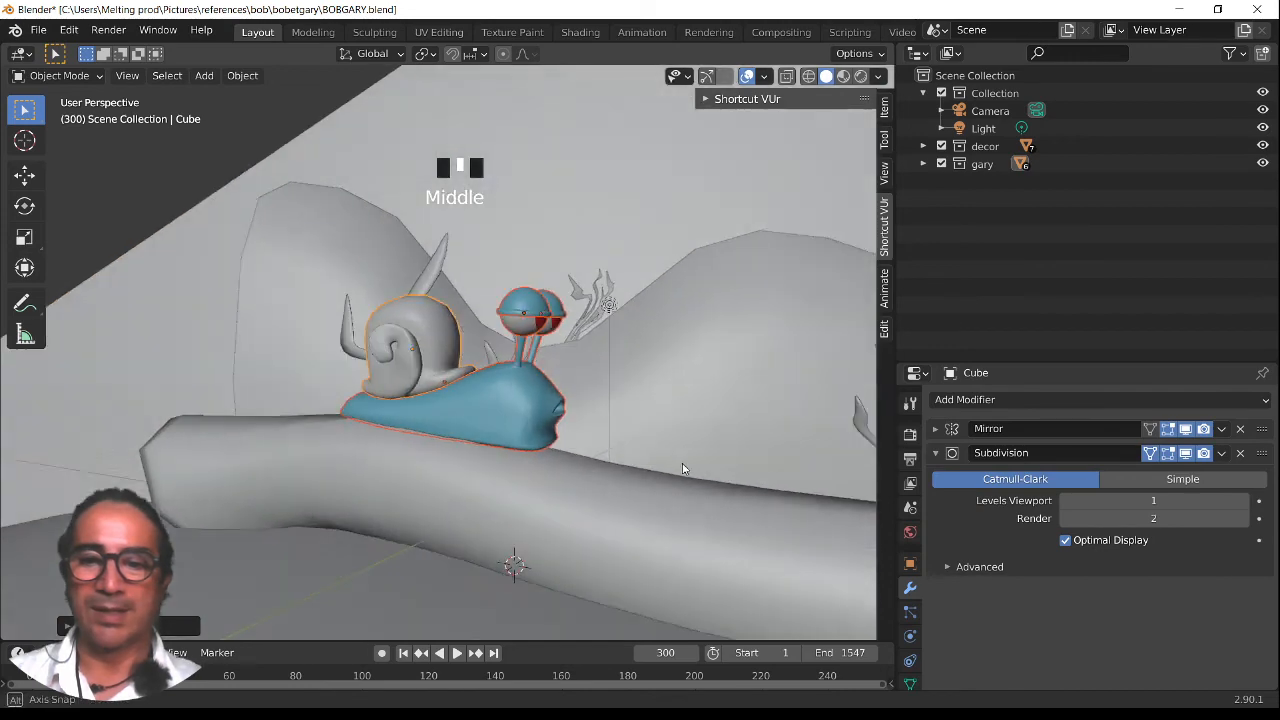
Scale the whole snail down and lower it along the Z axis onto the log
{"action": "key", "text": "s"}
{"action": "left_click", "coordinate": [603, 443]}
{"action": "key", "text": "g"}
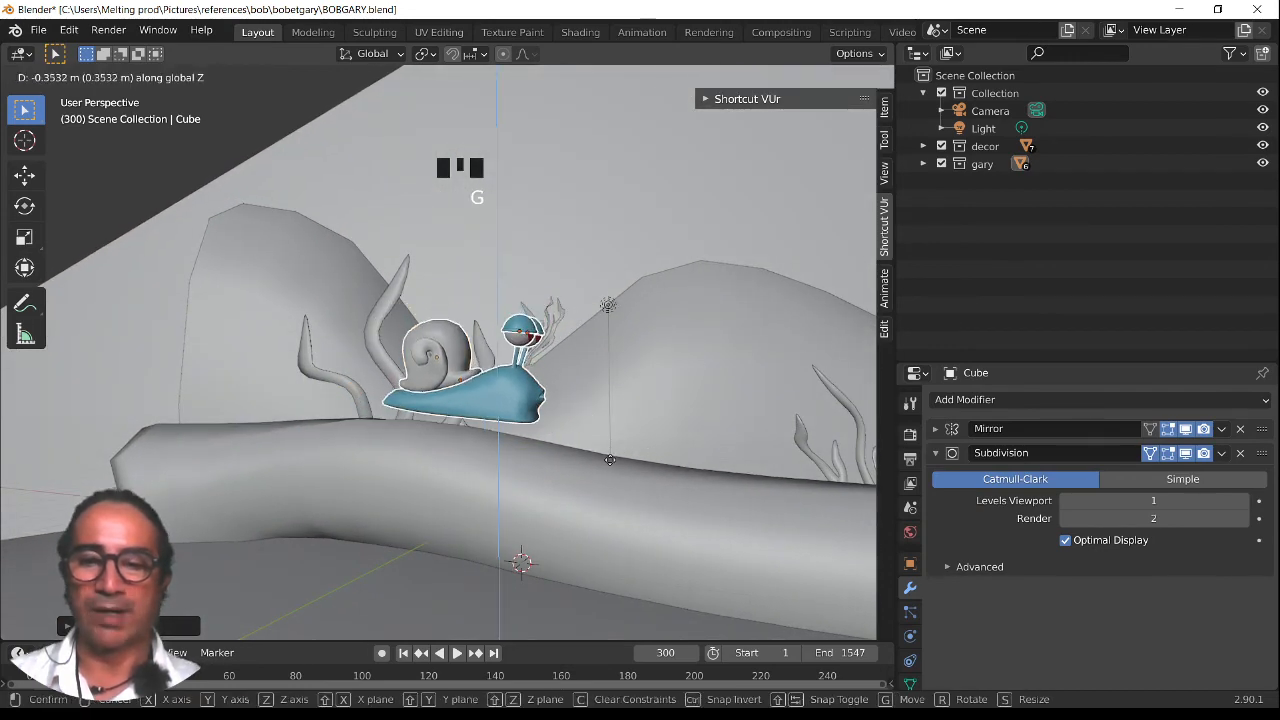
{"action": "left_click", "coordinate": [606, 483]}
Refine the snail's tilt and position, including its Z height, so its base rests on the sloping log
{"action": "key", "text": "r"}
{"action": "left_click", "coordinate": [607, 493]}
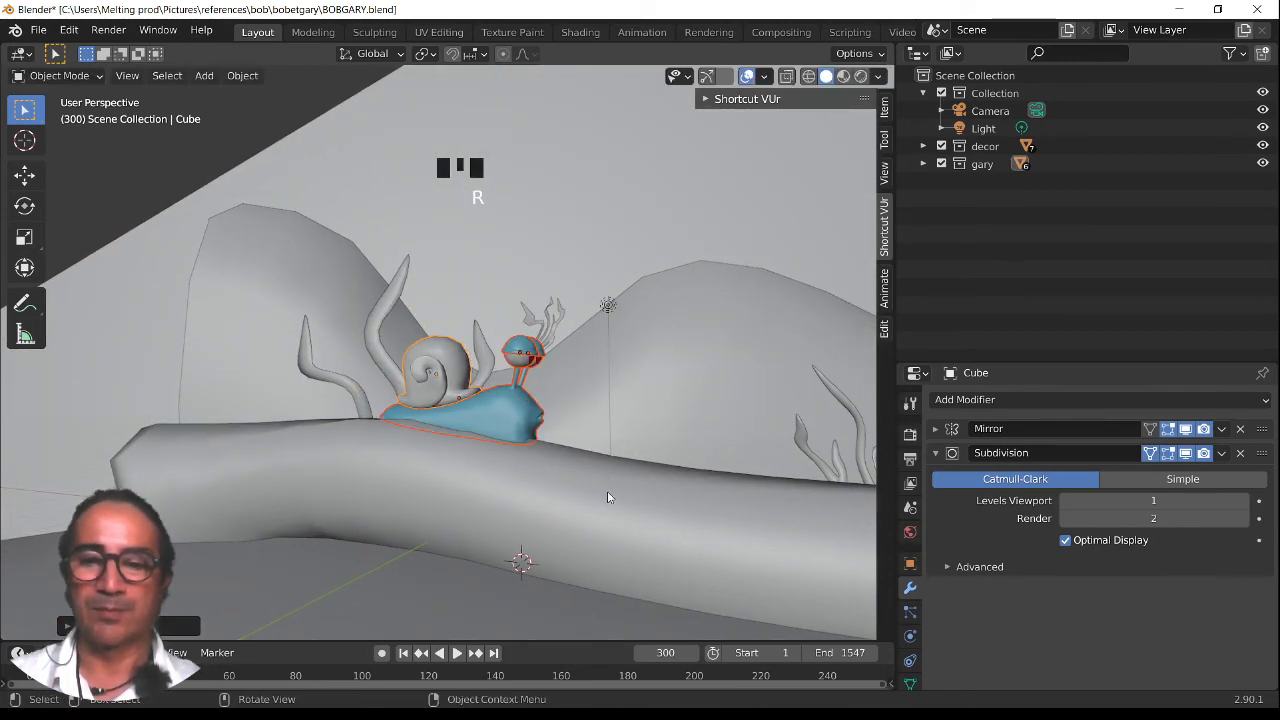
{"action": "key", "text": "g"}
{"action": "key", "text": "z"}
{"action": "left_click", "coordinate": [612, 485]}
{"action": "key", "text": "r"}
{"action": "left_click", "coordinate": [611, 484]}
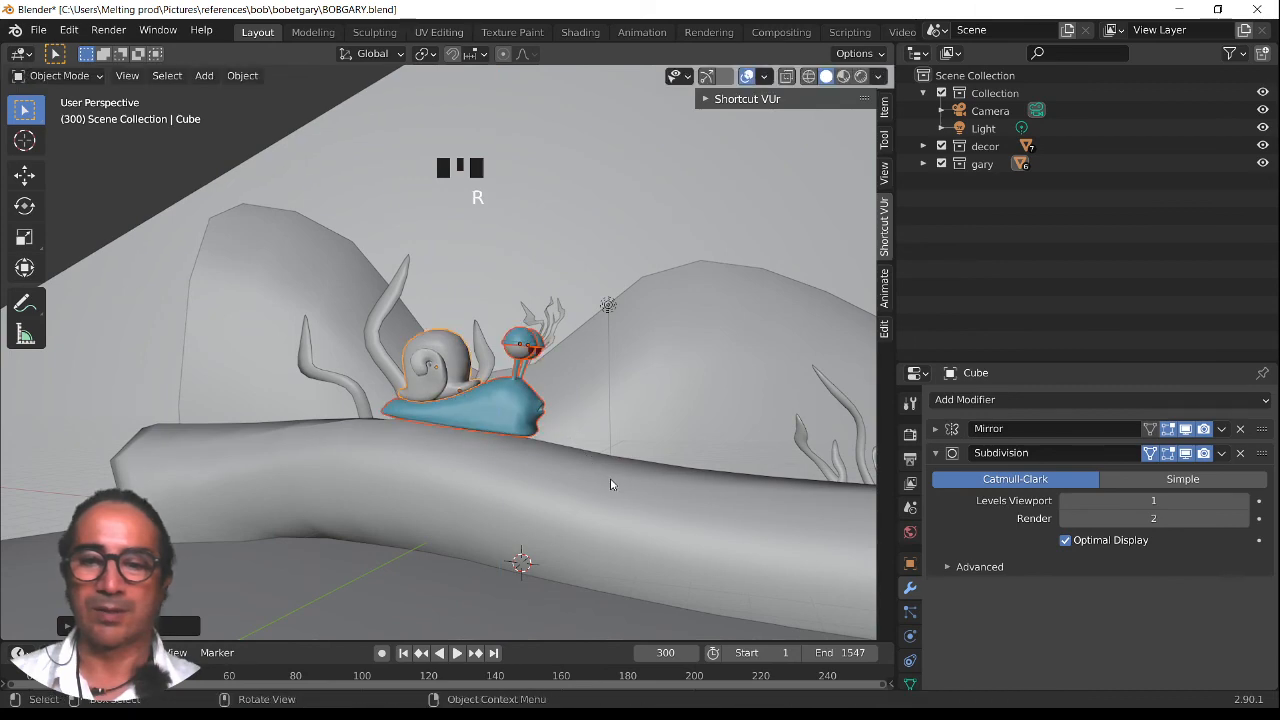
{"action": "key", "text": "g"}
{"action": "key", "text": "z"}
{"action": "left_click", "coordinate": [607, 483]}
{"action": "mouse_move", "coordinate": [607, 483]}
{"action": "middle_mouse_down"}
{"action": "mouse_move", "coordinate": [453, 491]}
{"action": "mouse_move", "coordinate": [465, 523]}
{"action": "mouse_move", "coordinate": [603, 506]}
{"action": "middle_mouse_up"}
{"action": "key", "text": "g"}
{"action": "left_click", "coordinate": [531, 501]}
Inspect the snail from the front, checking its face and how its base meets the log
{"action": "scroll", "coordinate": [600, 497], "scroll_direction": "up", "scroll_amount": 3}
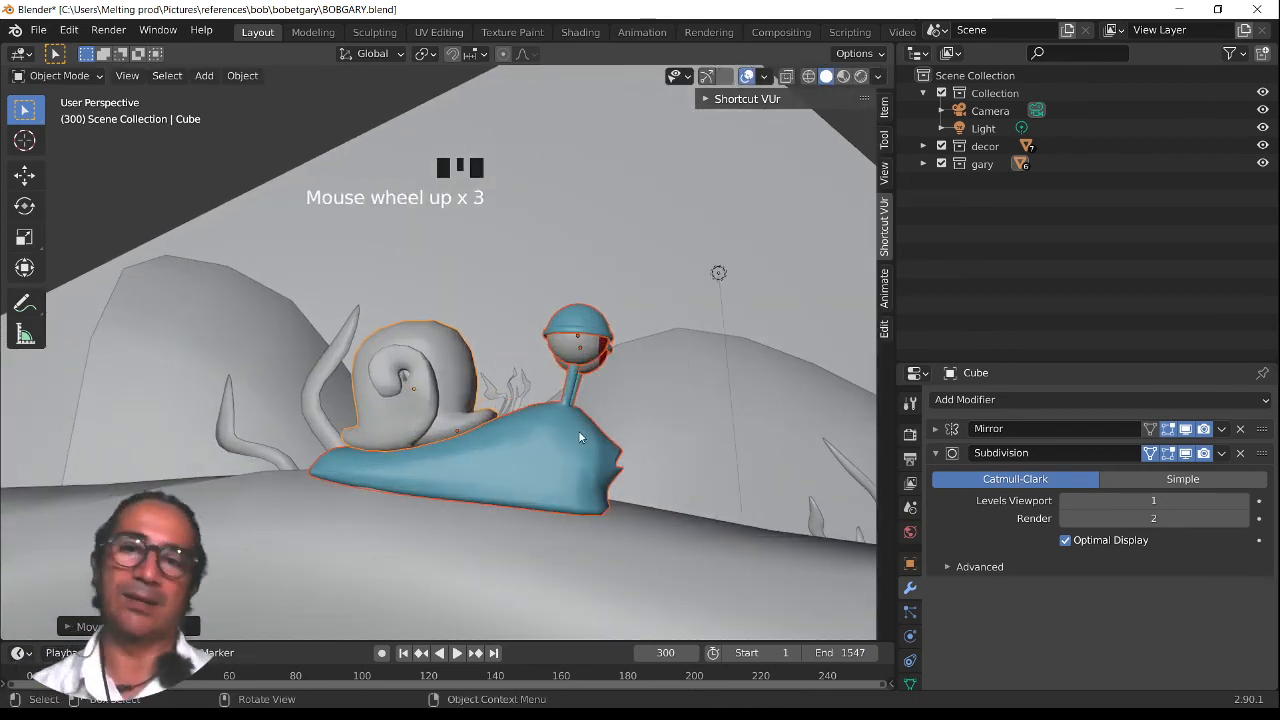
{"action": "middle_click_drag", "start_coordinate": [580, 437], "coordinate": [461, 432]}
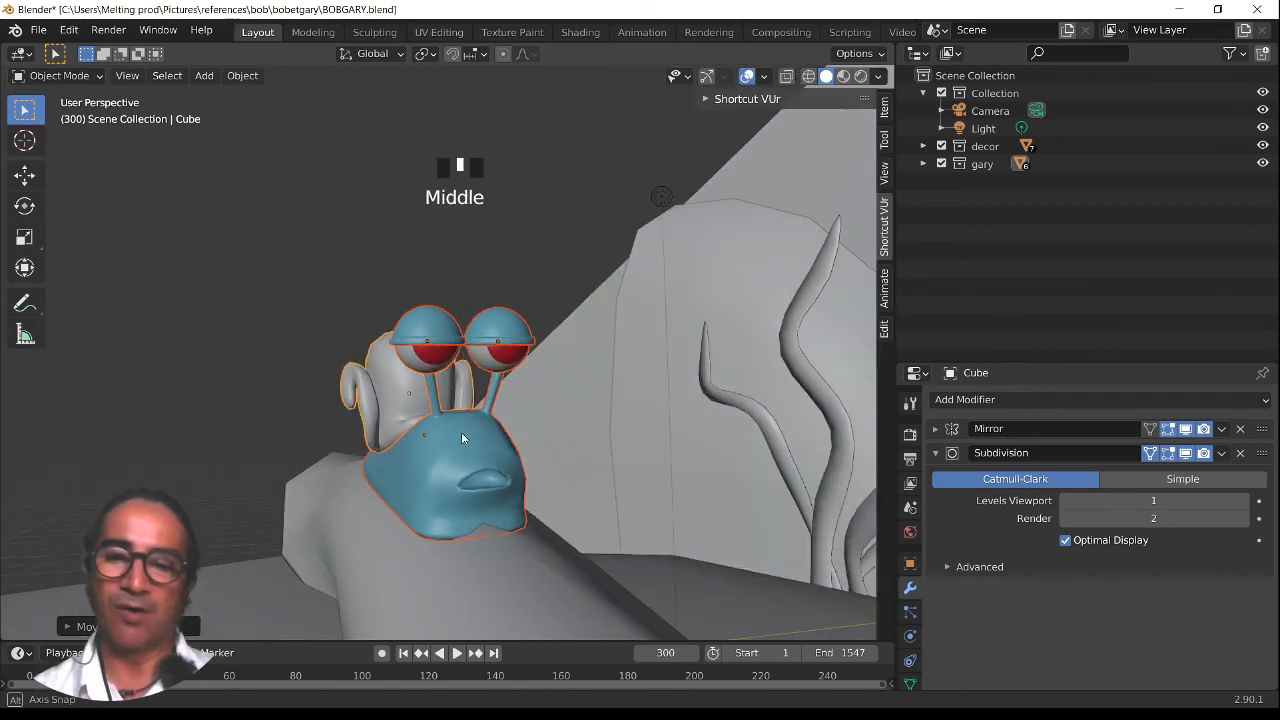
{"action": "scroll", "coordinate": [461, 435], "scroll_direction": "up", "scroll_amount": 1}
{"action": "middle_click_drag", "start_coordinate": [506, 511], "coordinate": [466, 531], "text": "shift"}
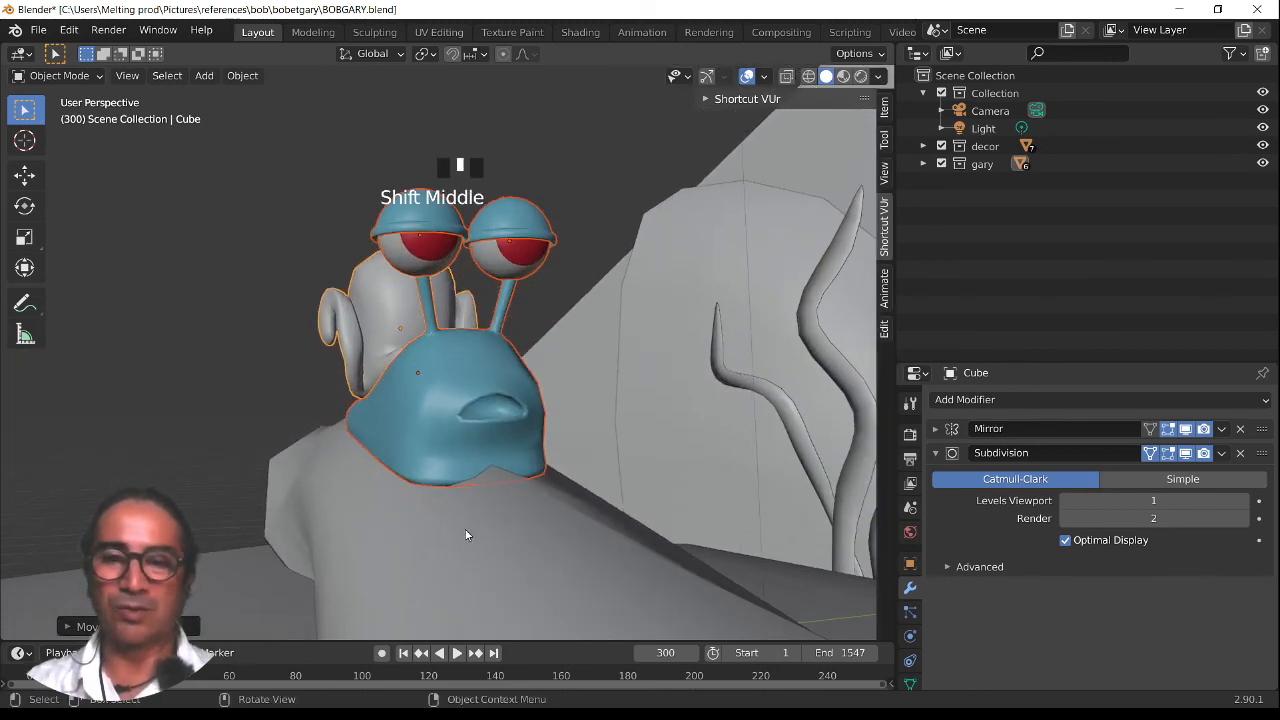
{"action": "scroll", "coordinate": [463, 539], "scroll_direction": "down", "scroll_amount": 1}
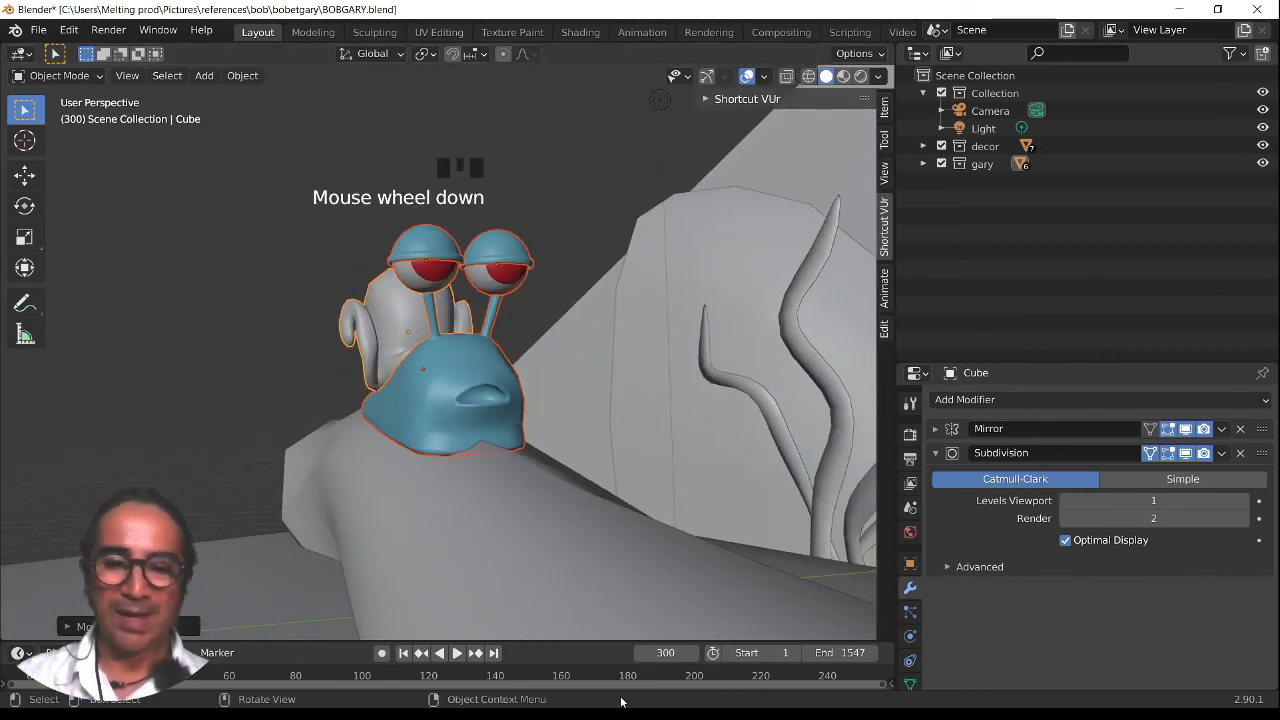
{"action": "middle_click_drag", "start_coordinate": [549, 545], "coordinate": [542, 470]}
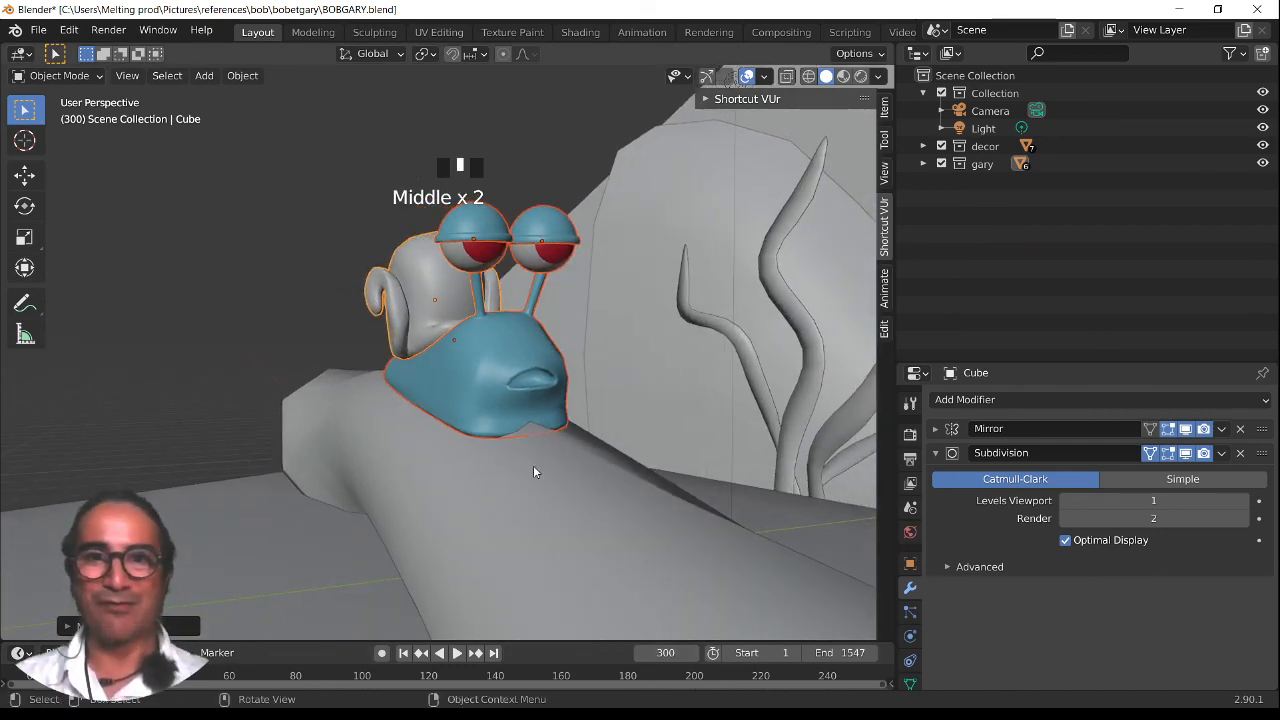